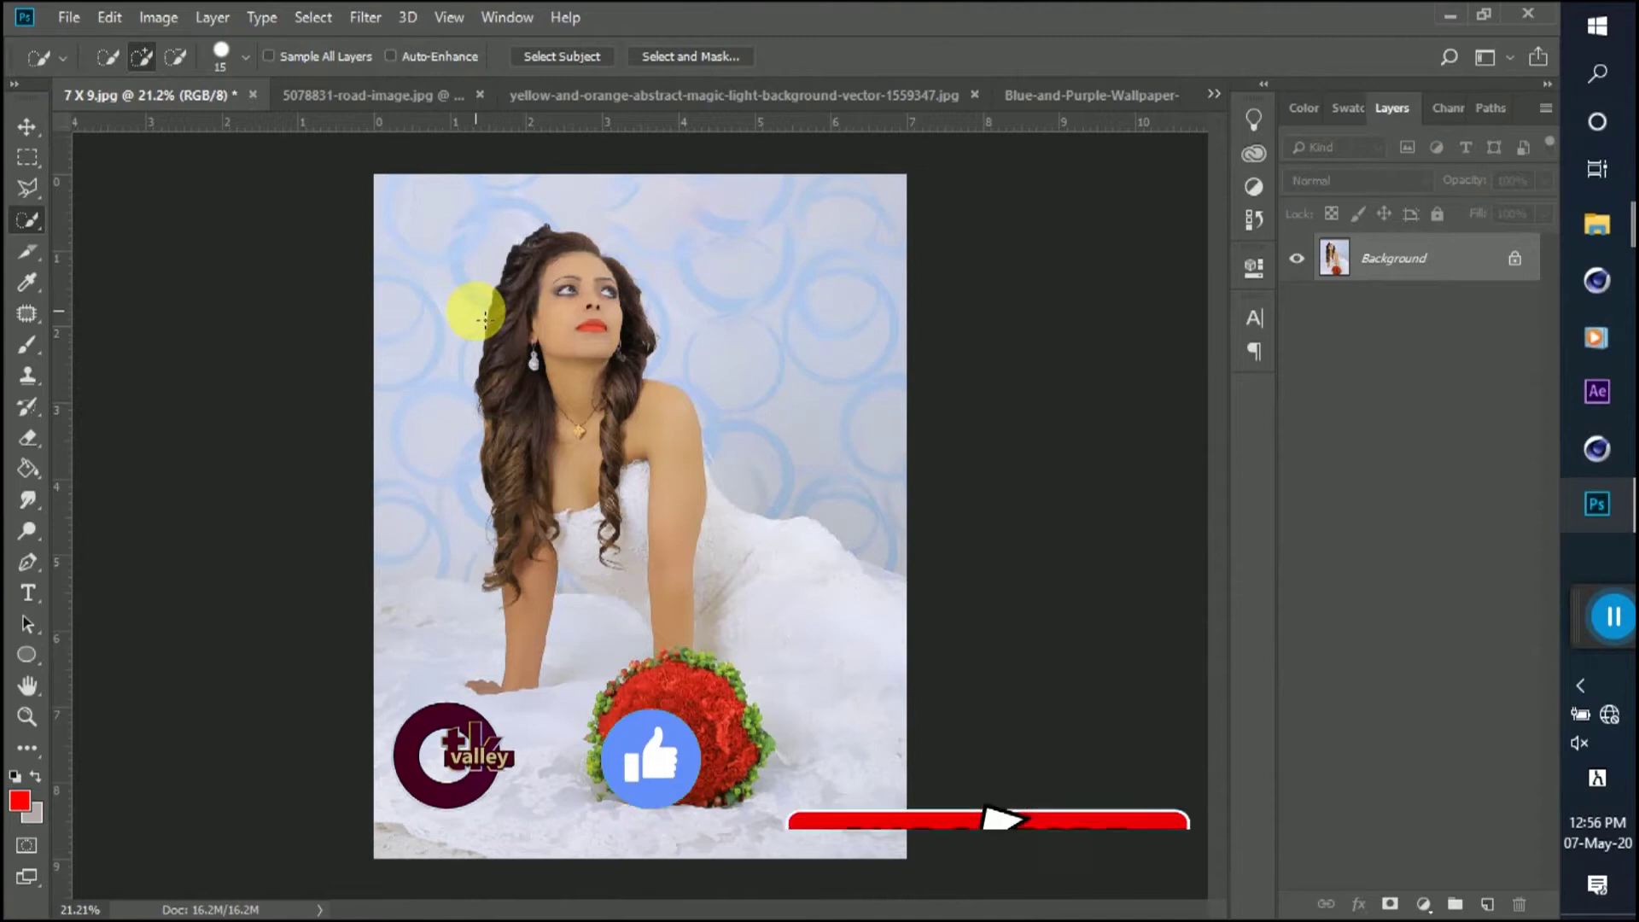
# - Set the Quick Selection brush size to 91 px and select the patterned backdrop behind the woman
pyautogui.click(246, 56)
pyautogui.moveTo(131, 124); pyautogui.dragTo(161, 125)
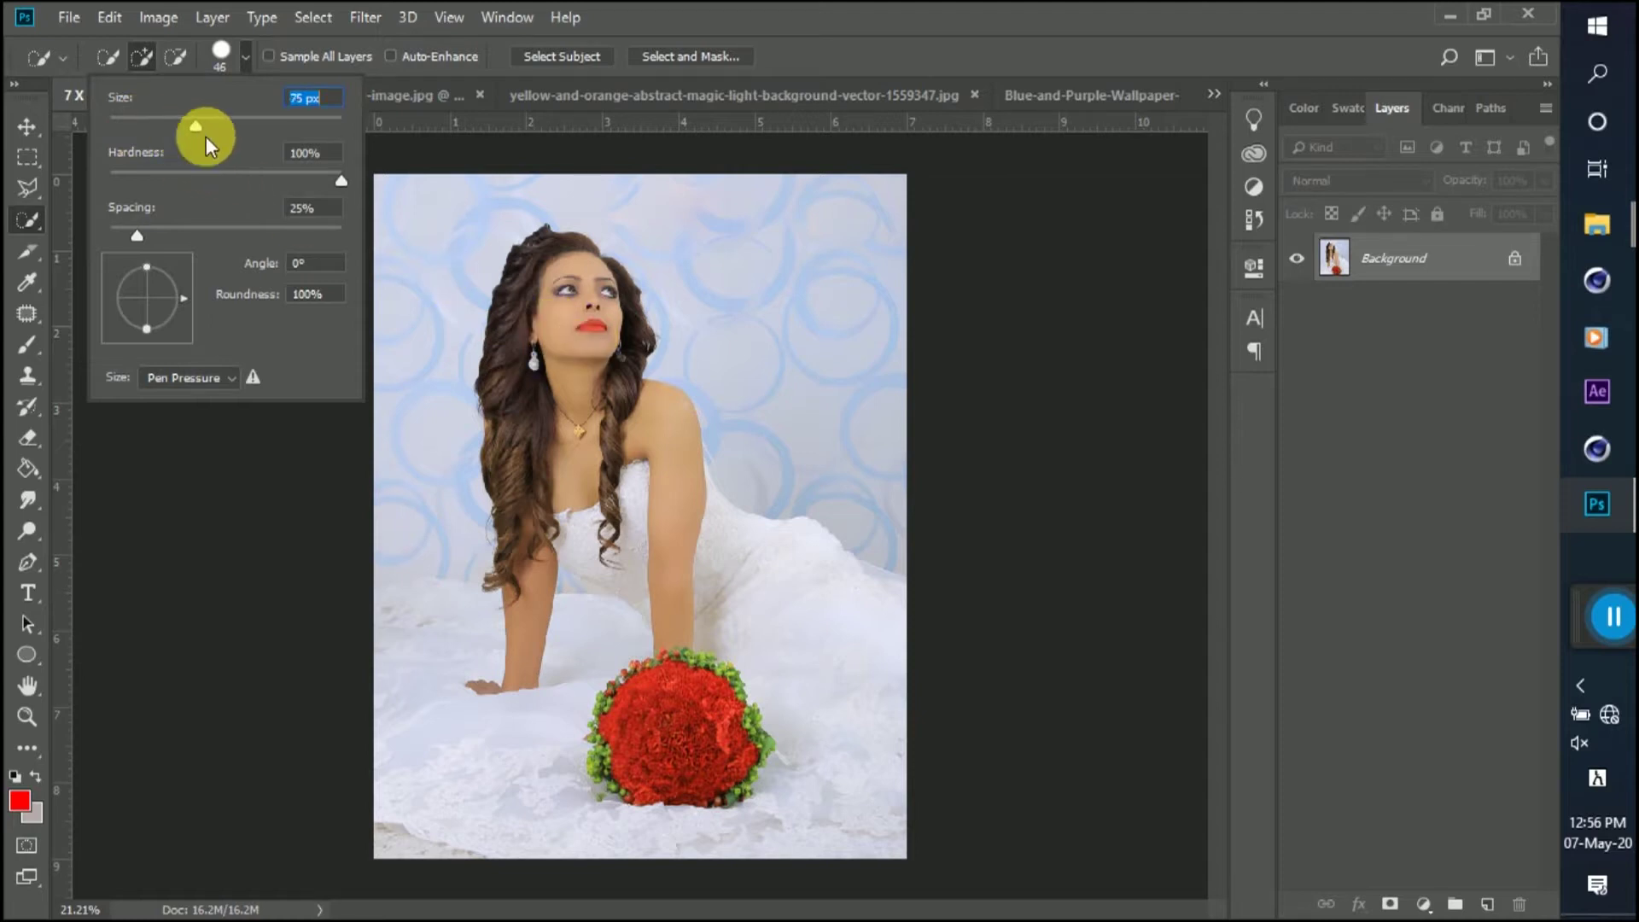
pyautogui.write('91')
pyautogui.press('Return')
pyautogui.moveTo(759, 258)
pyautogui.mouseDown()
pyautogui.moveTo(809, 355)
pyautogui.moveTo(610, 281)
pyautogui.moveTo(439, 381)
pyautogui.moveTo(409, 369)
pyautogui.moveTo(443, 541)
pyautogui.mouseUp()
pyautogui.click(880, 473)
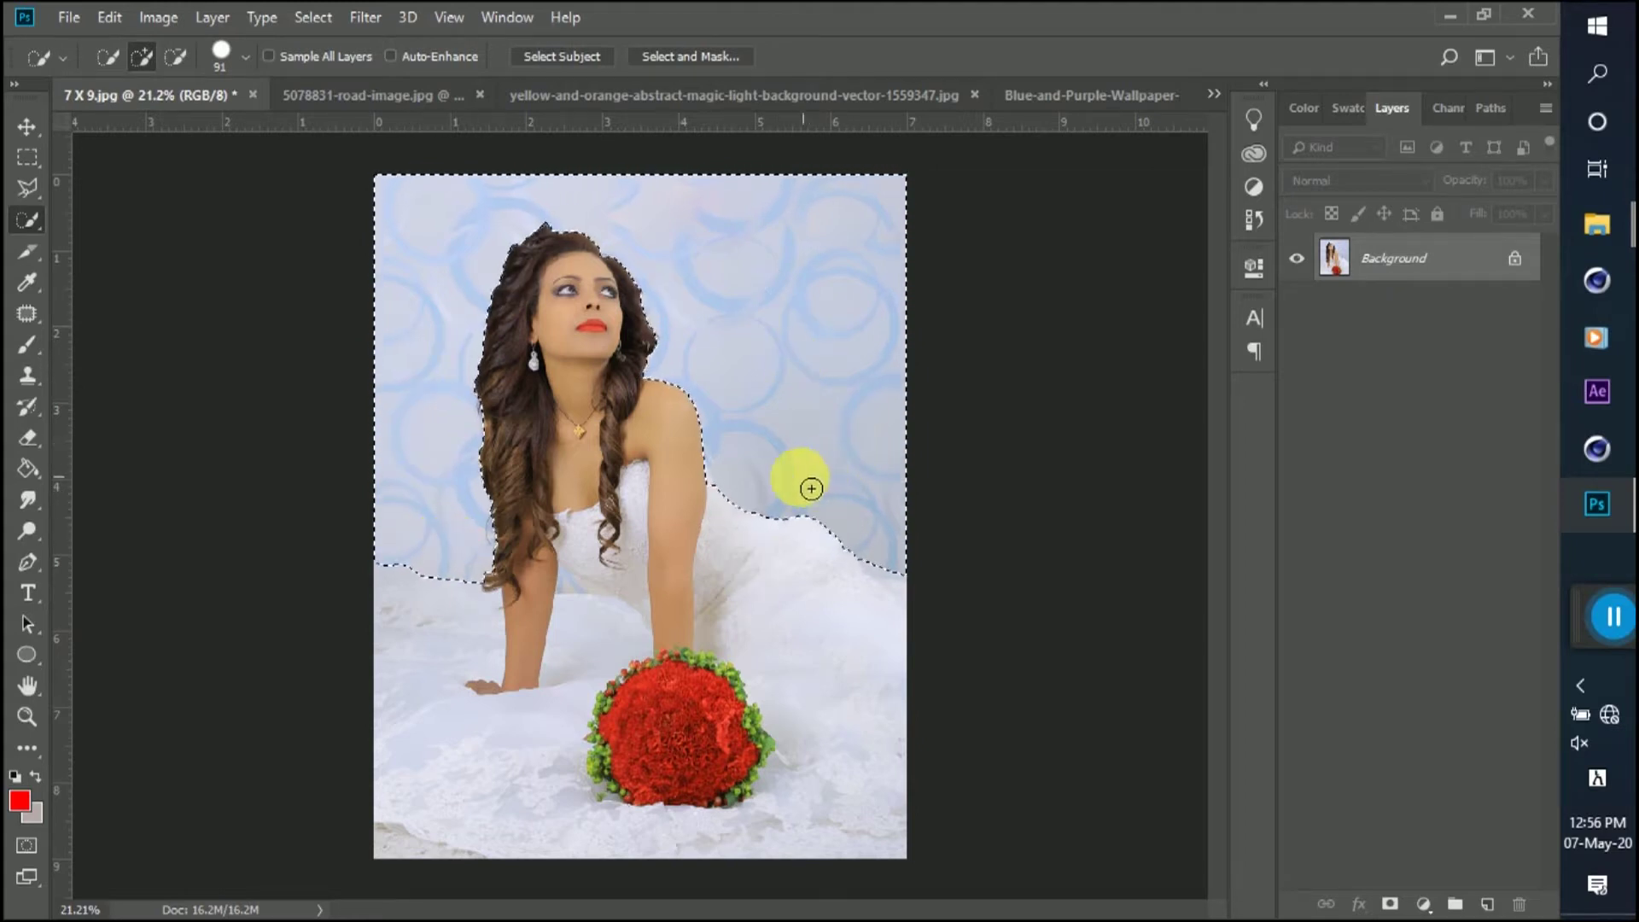
# - Invert the selection to cover the woman and the white floor
pyautogui.scroll(5, 663, 413)
pyautogui.scroll(-2, 664, 440)
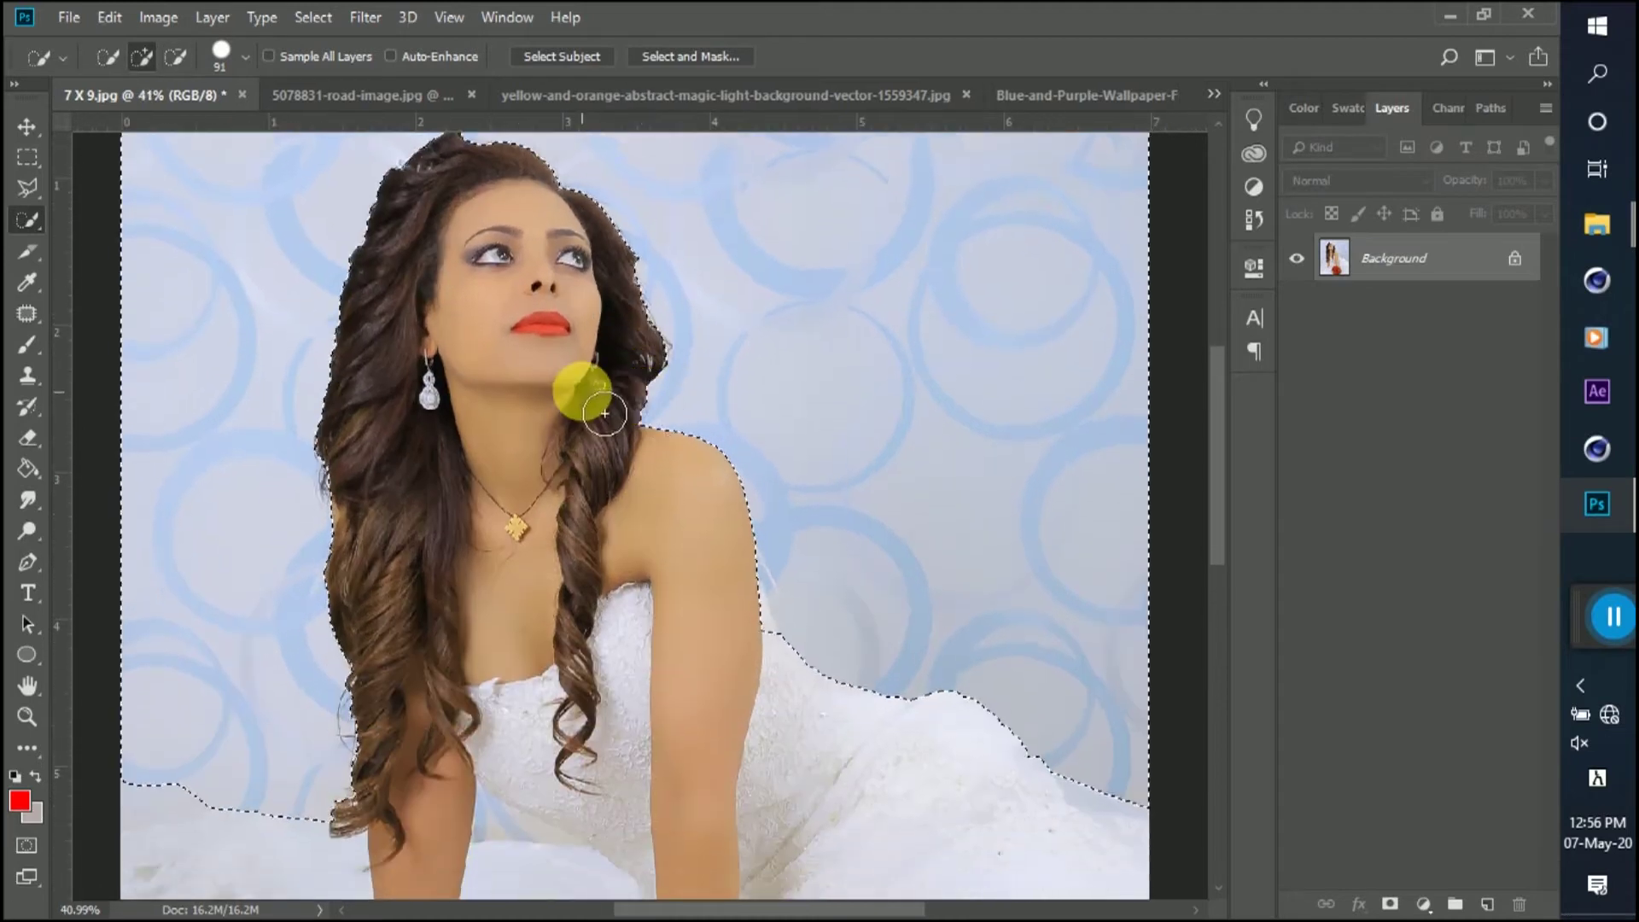
pyautogui.rightClick(588, 396)
pyautogui.click(648, 424)
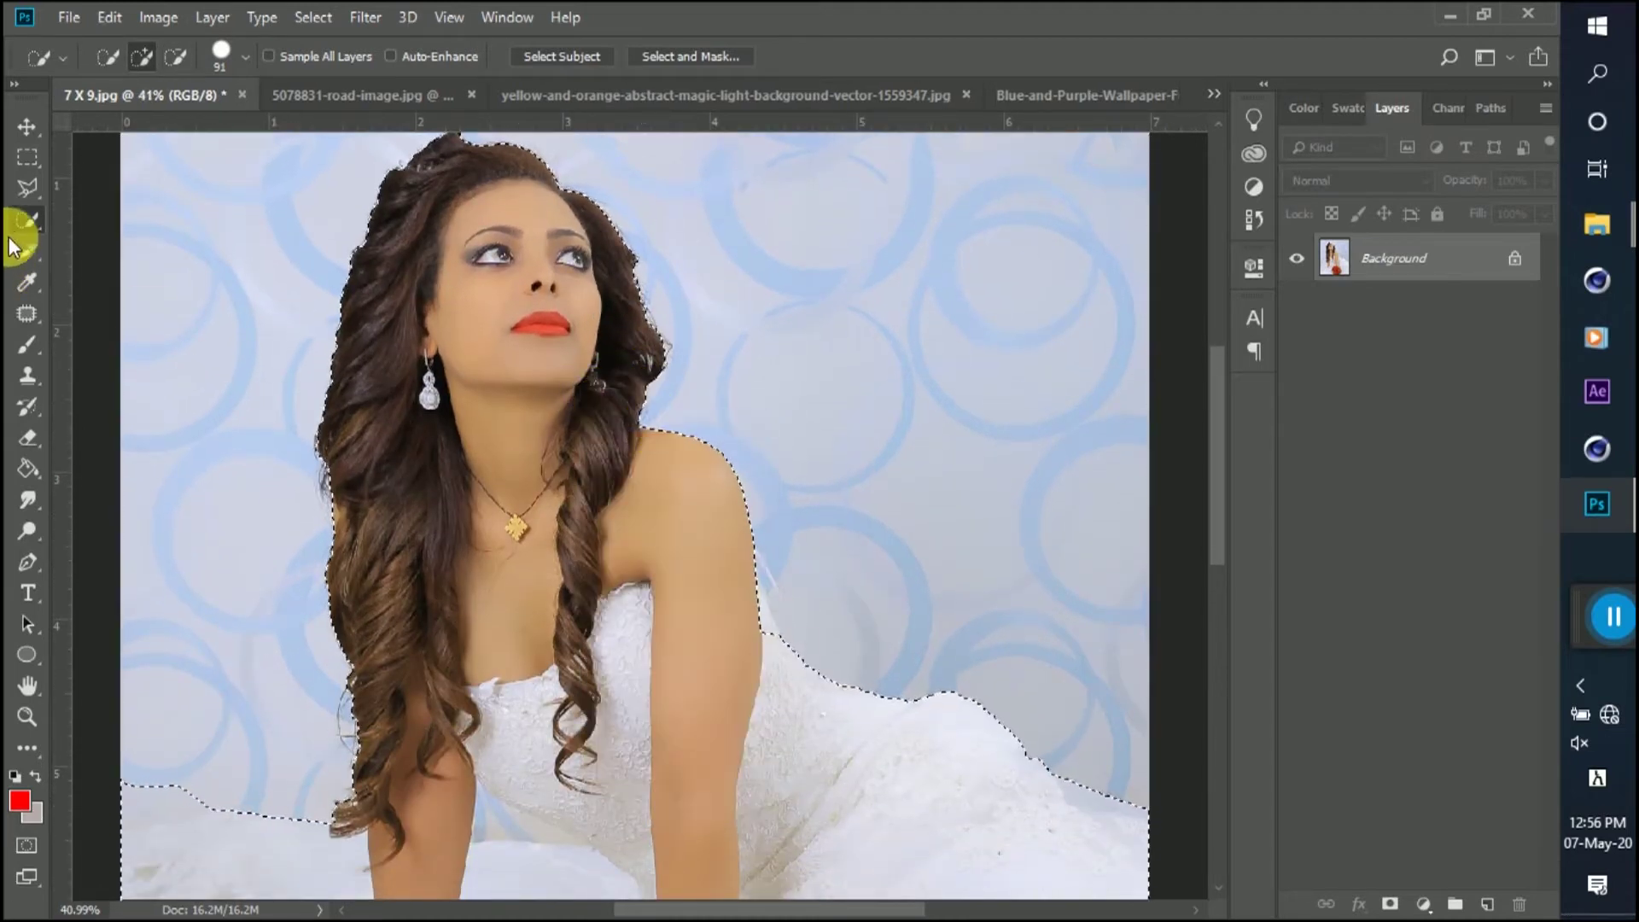
# - Add the missed dress edge beside the woman's upper arm to the selection with the Polygonal Lasso
pyautogui.moveTo(23, 191)
pyautogui.mouseDown()
pyautogui.moveTo(109, 224)
pyautogui.moveTo(110, 210)
pyautogui.mouseUp()
pyautogui.scroll(6, 768, 632)
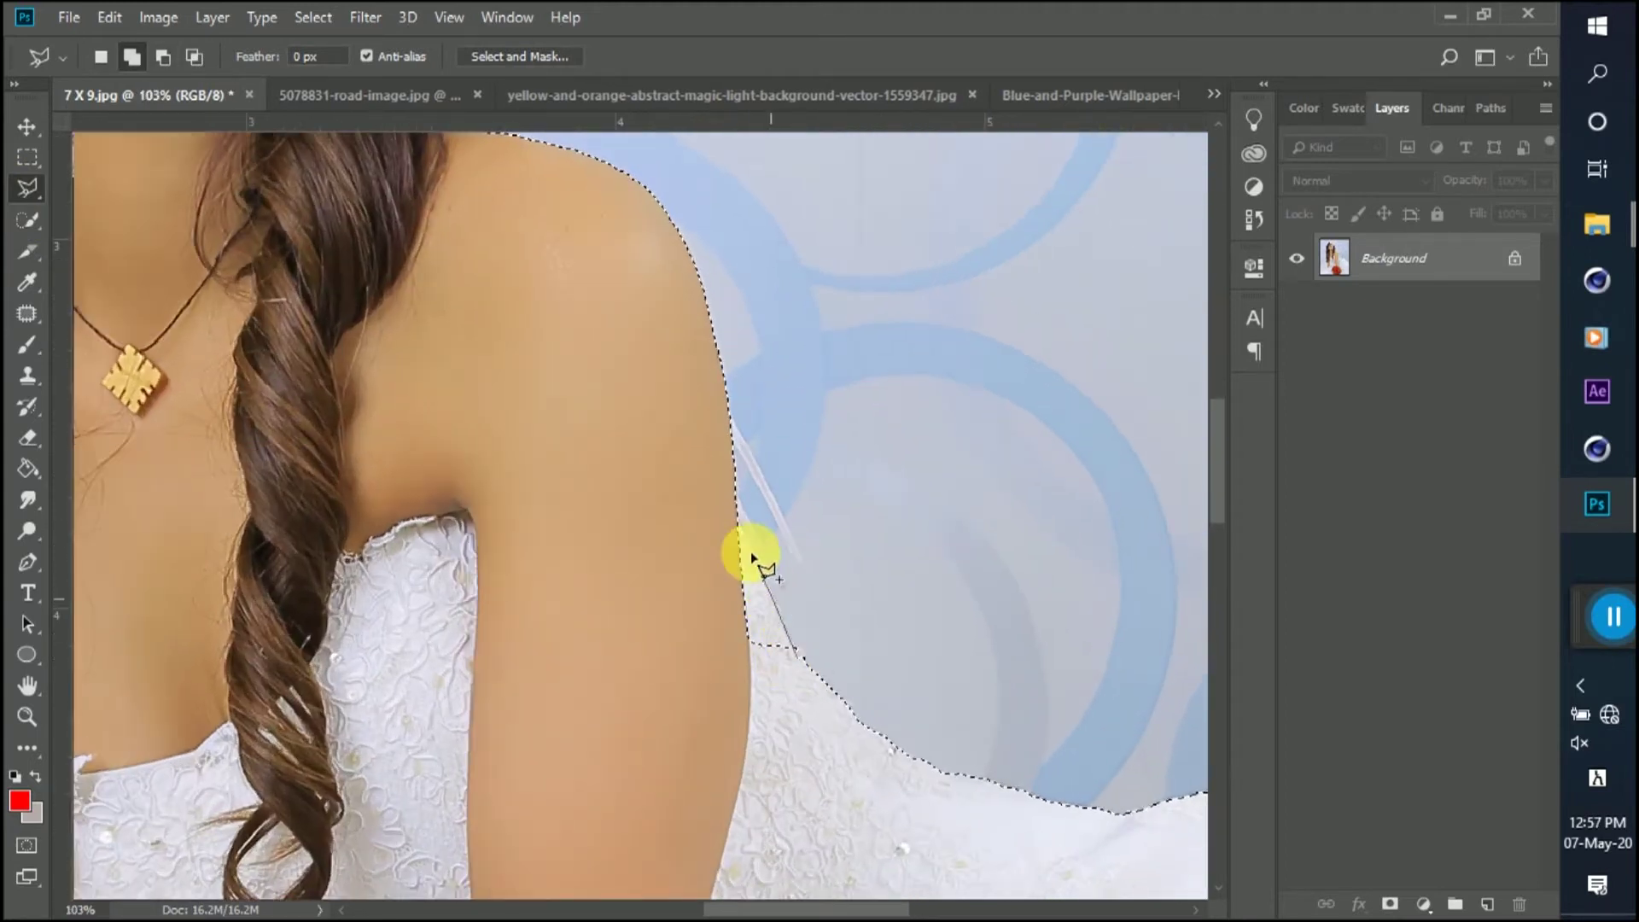
pyautogui.click(602, 483)
pyautogui.click(677, 750)
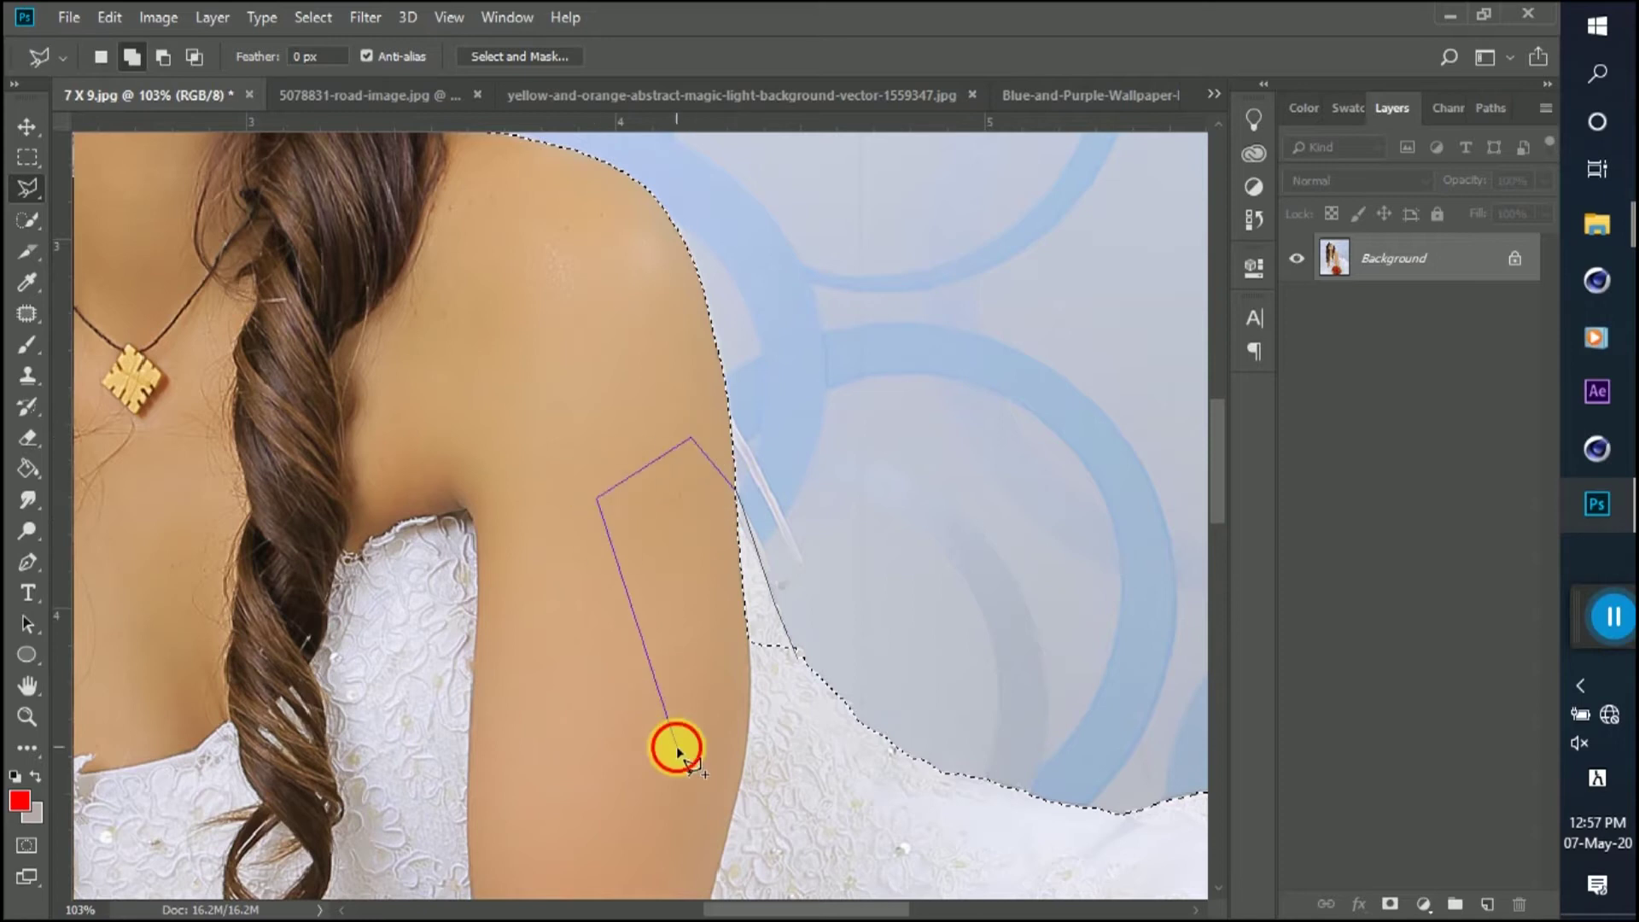
pyautogui.doubleClick(674, 626)
# - Outline the left end of the white floor's edge with the Polygonal Lasso to extend the selection there
pyautogui.scroll(-3, 693, 547)
pyautogui.scroll(-3, 1036, 541)
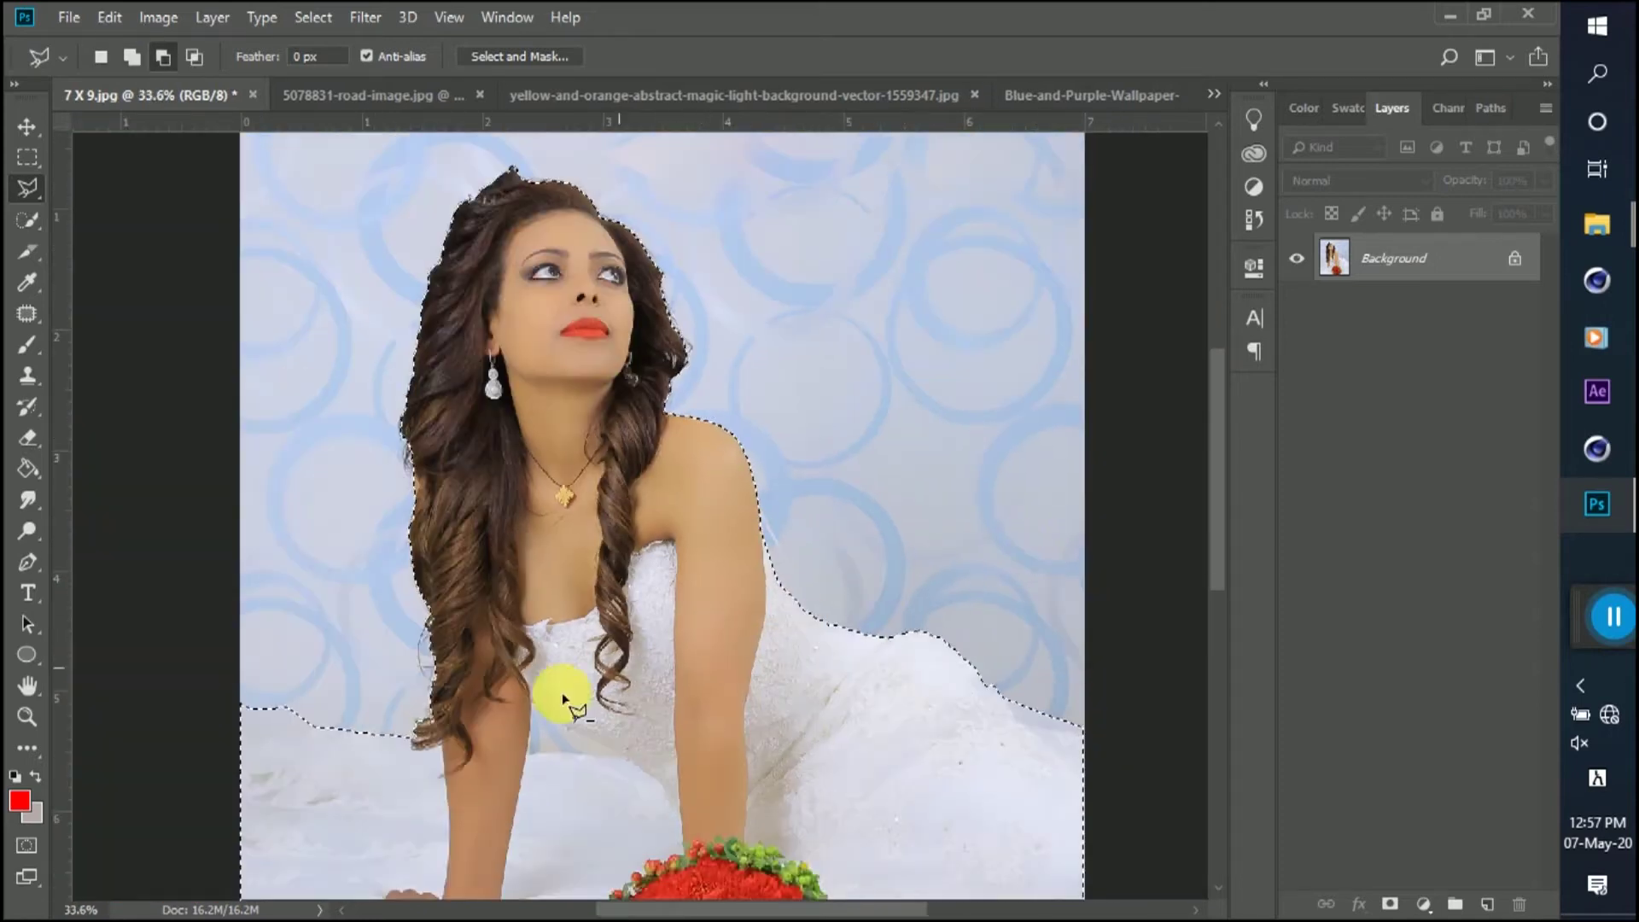
pyautogui.scroll(4, 427, 743)
pyautogui.scroll(2, 501, 678)
pyautogui.scroll(-2, 311, 677)
pyautogui.scroll(2, 325, 683)
pyautogui.keyDown('alt'); pyautogui.click(346, 680); pyautogui.keyUp('alt')
pyautogui.click(293, 682)
pyautogui.click(83, 678)
pyautogui.click(122, 561)
pyautogui.click(317, 508)
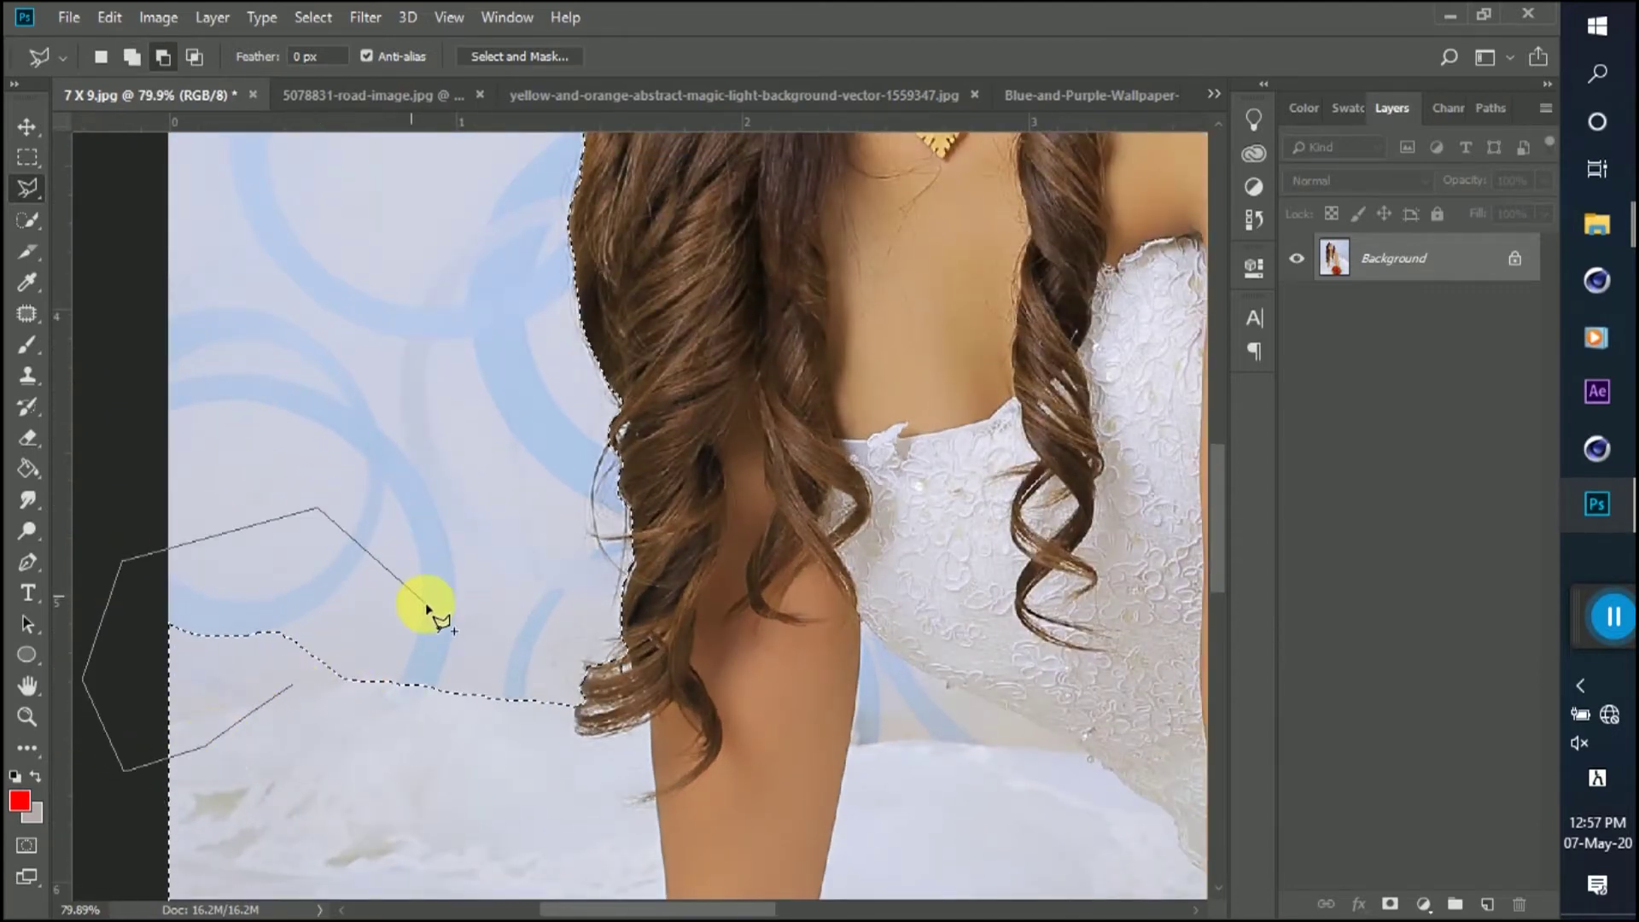
pyautogui.doubleClick(393, 632)
# - Trim the excess backdrop above the left part of the white floor from the selection
pyautogui.scroll(-1, 410, 636)
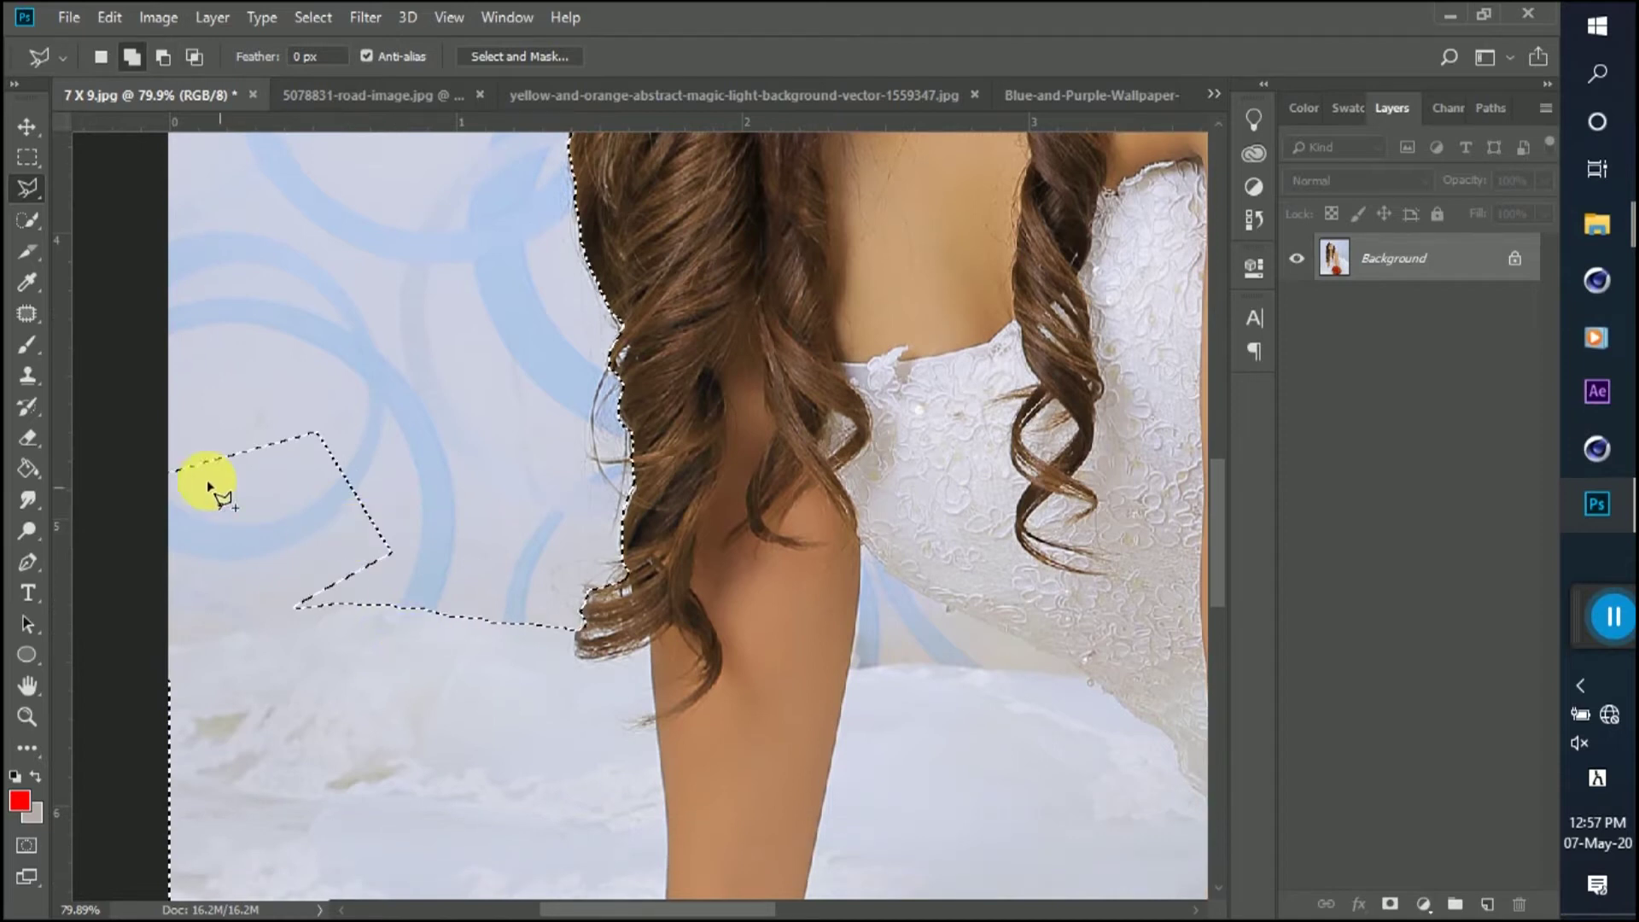
pyautogui.click(171, 410)
pyautogui.click(94, 617)
pyautogui.click(116, 700)
pyautogui.click(164, 700)
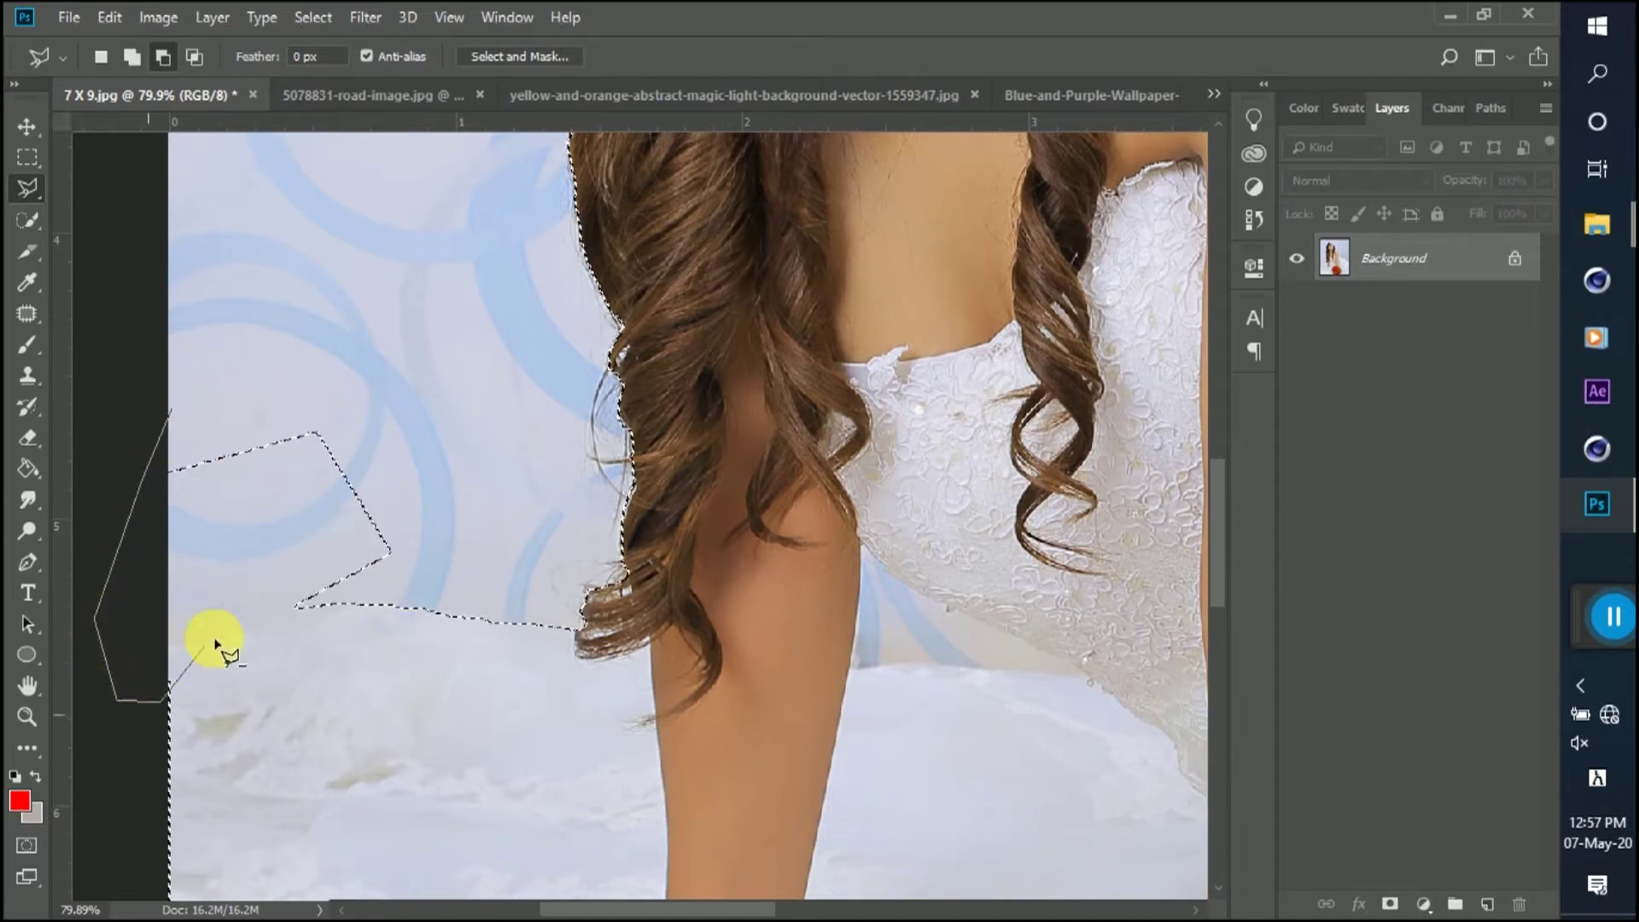
pyautogui.doubleClick(165, 346)
pyautogui.click(141, 480)
pyautogui.scroll(-3, 393, 552)
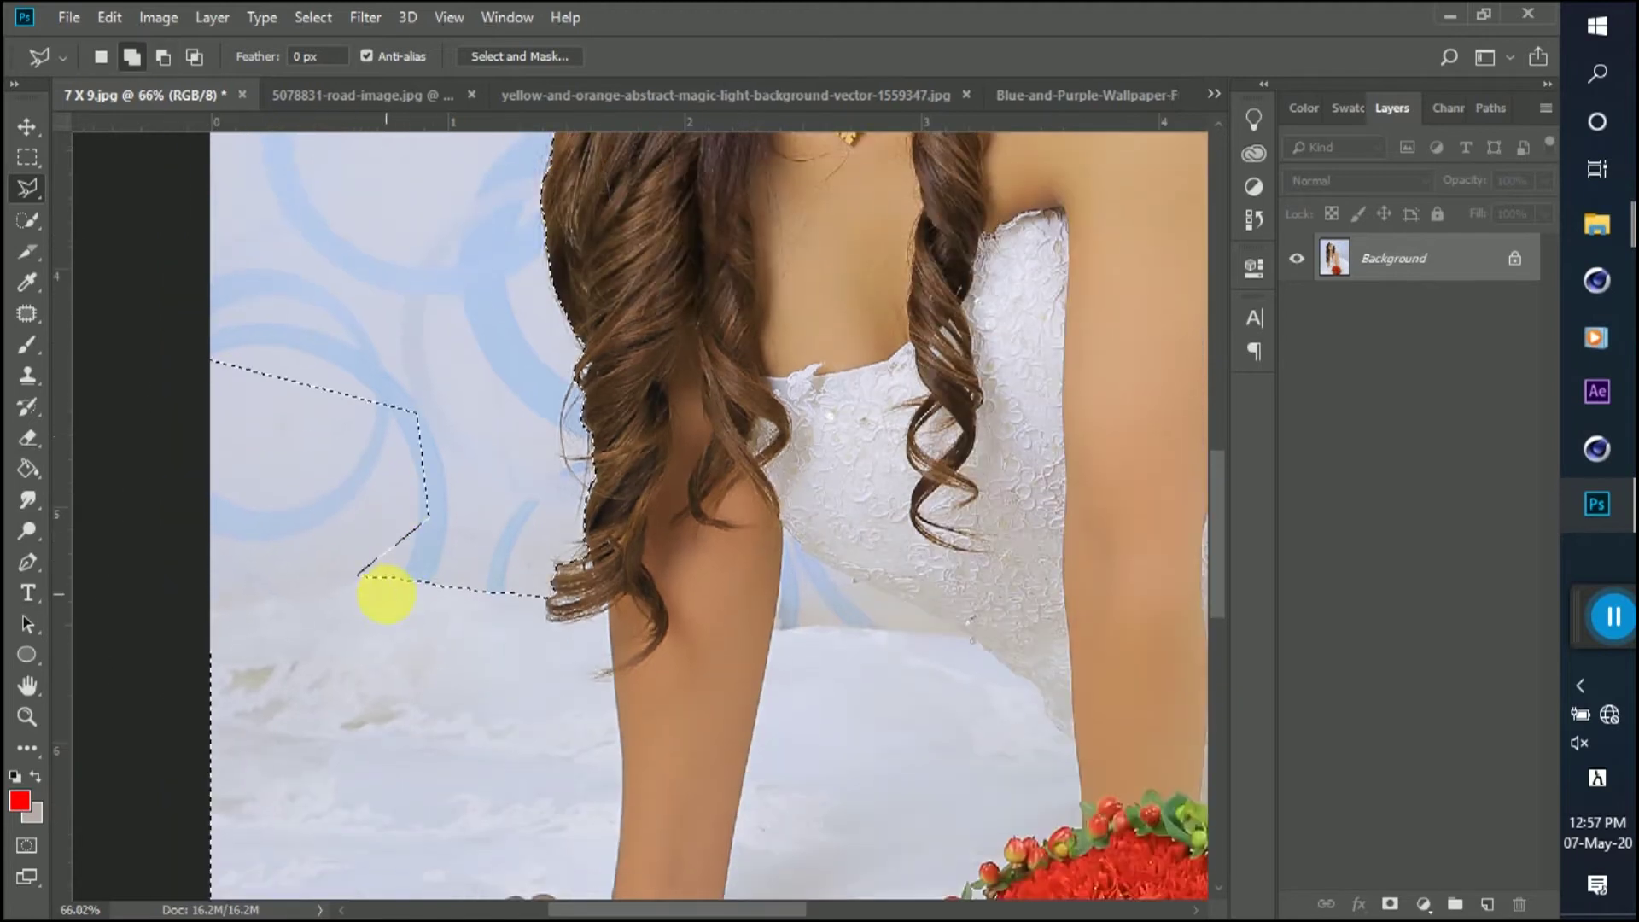
pyautogui.doubleClick(386, 570)
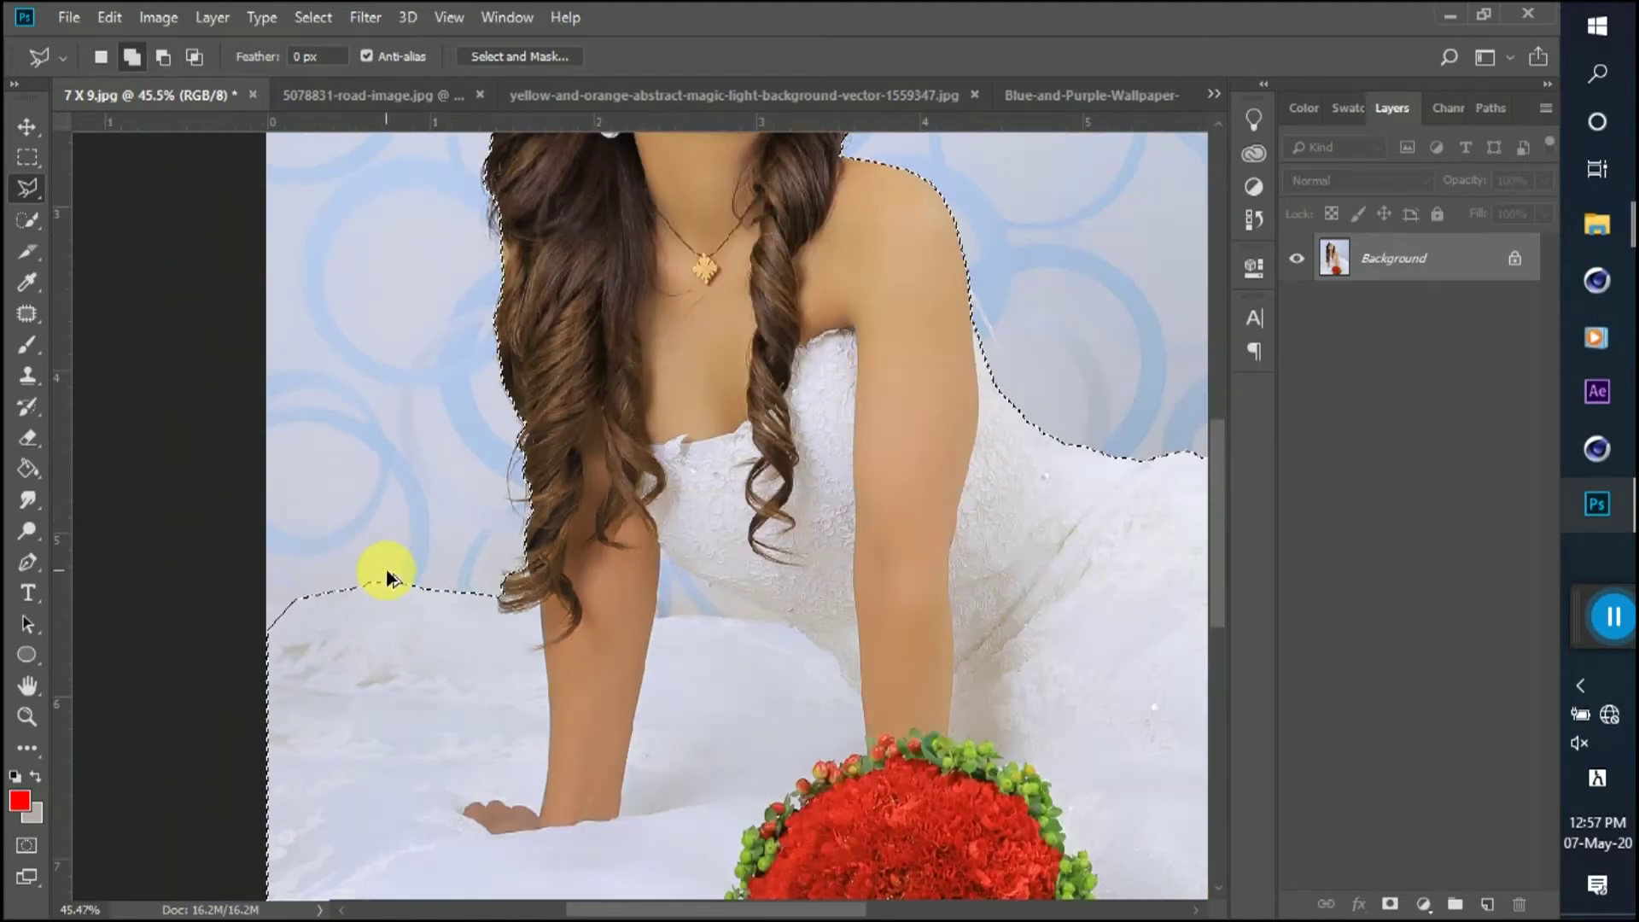
# - Check the selection around the hair and copy the selected woman and floor to a new layer
pyautogui.scroll(3, 503, 570)
pyautogui.scroll(6, 504, 577)
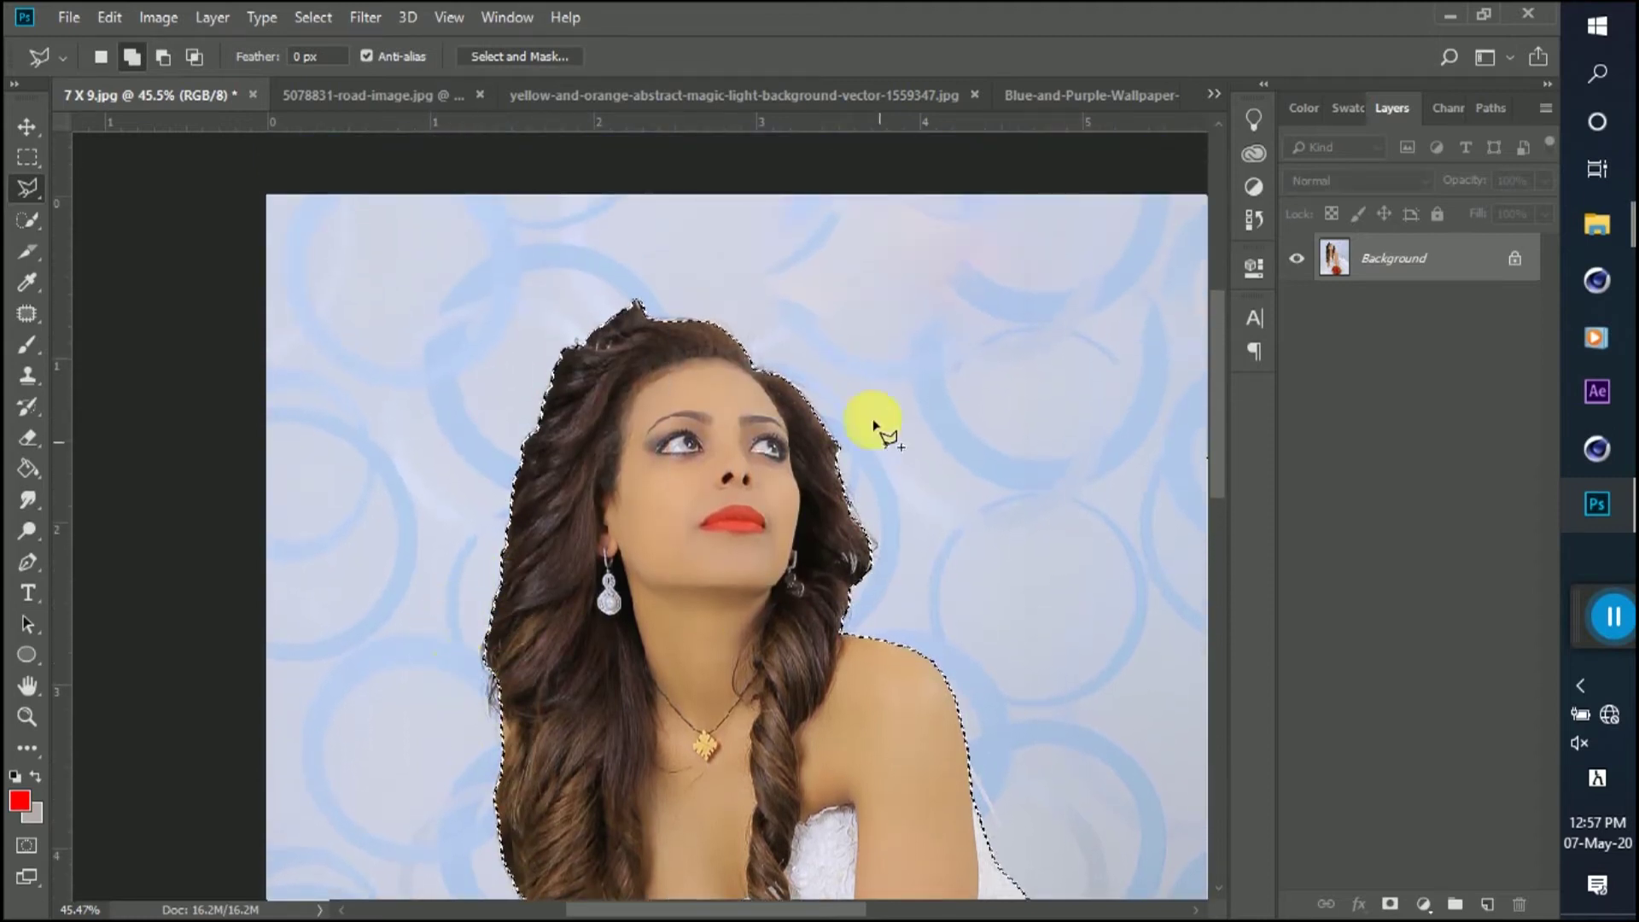
pyautogui.scroll(3, 606, 309)
pyautogui.scroll(4, 683, 308)
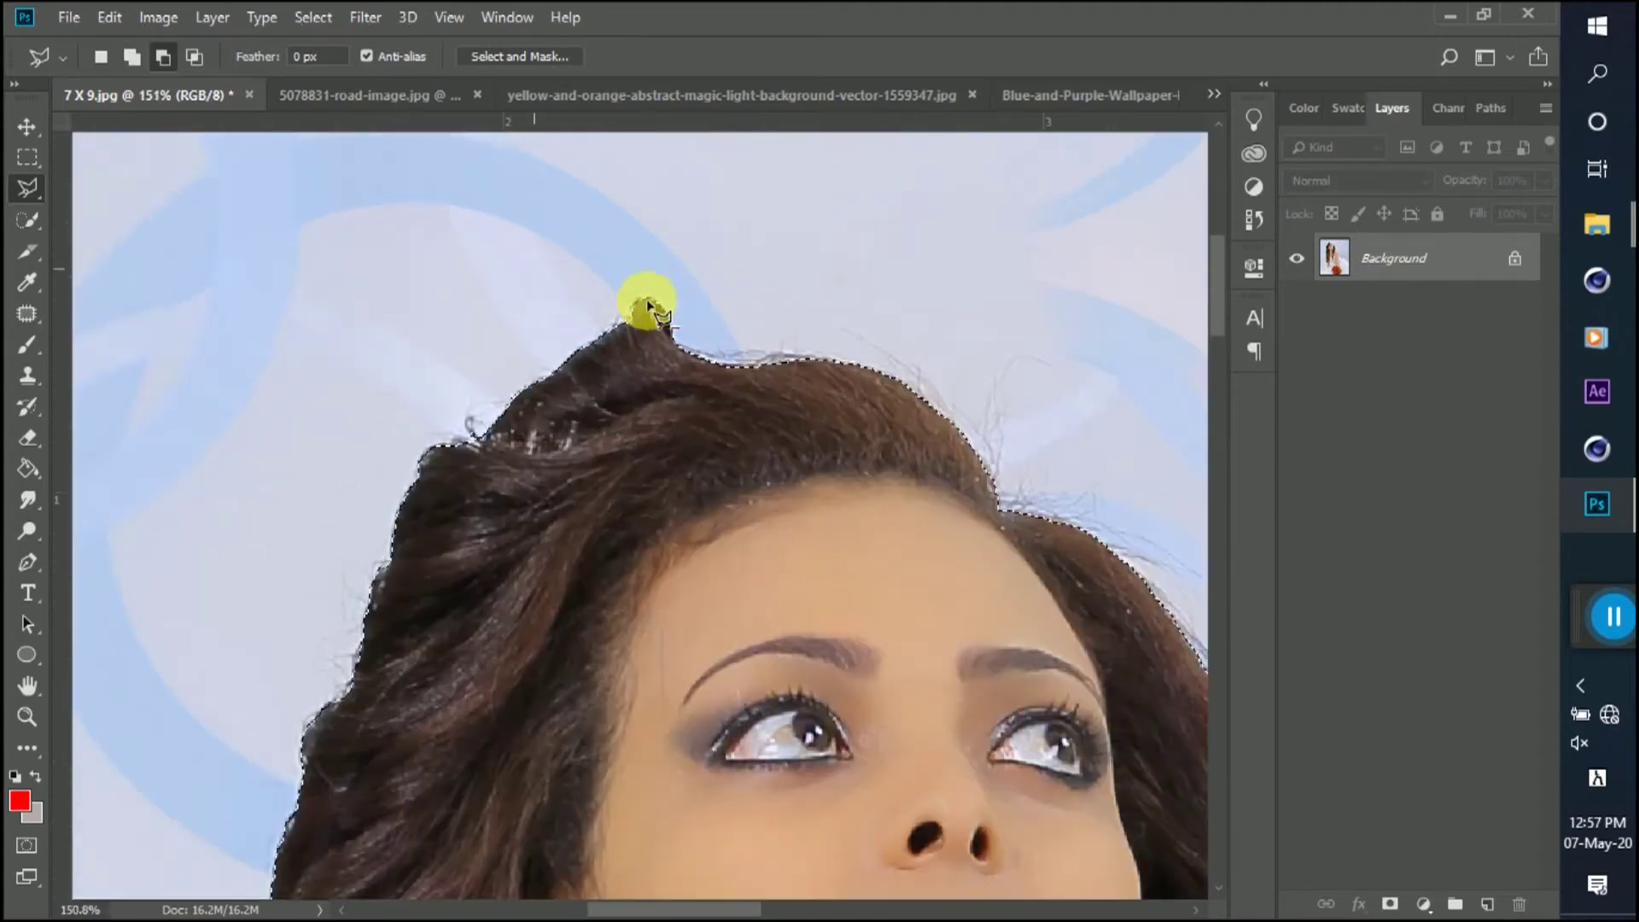
pyautogui.scroll(-9, 664, 329)
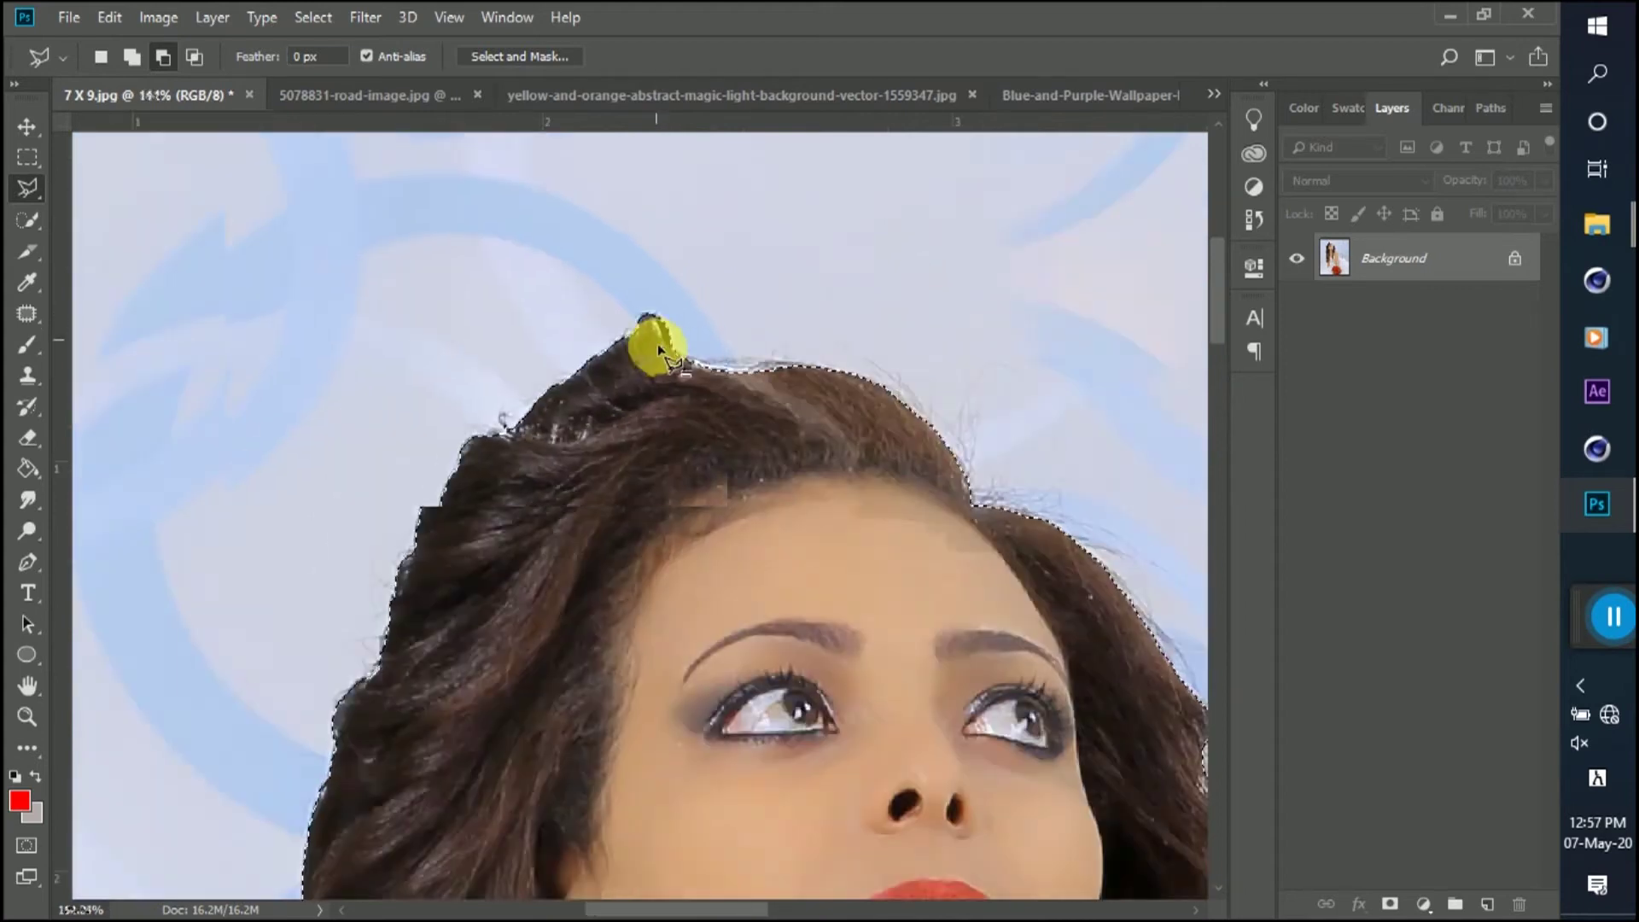
pyautogui.scroll(-1, 664, 363)
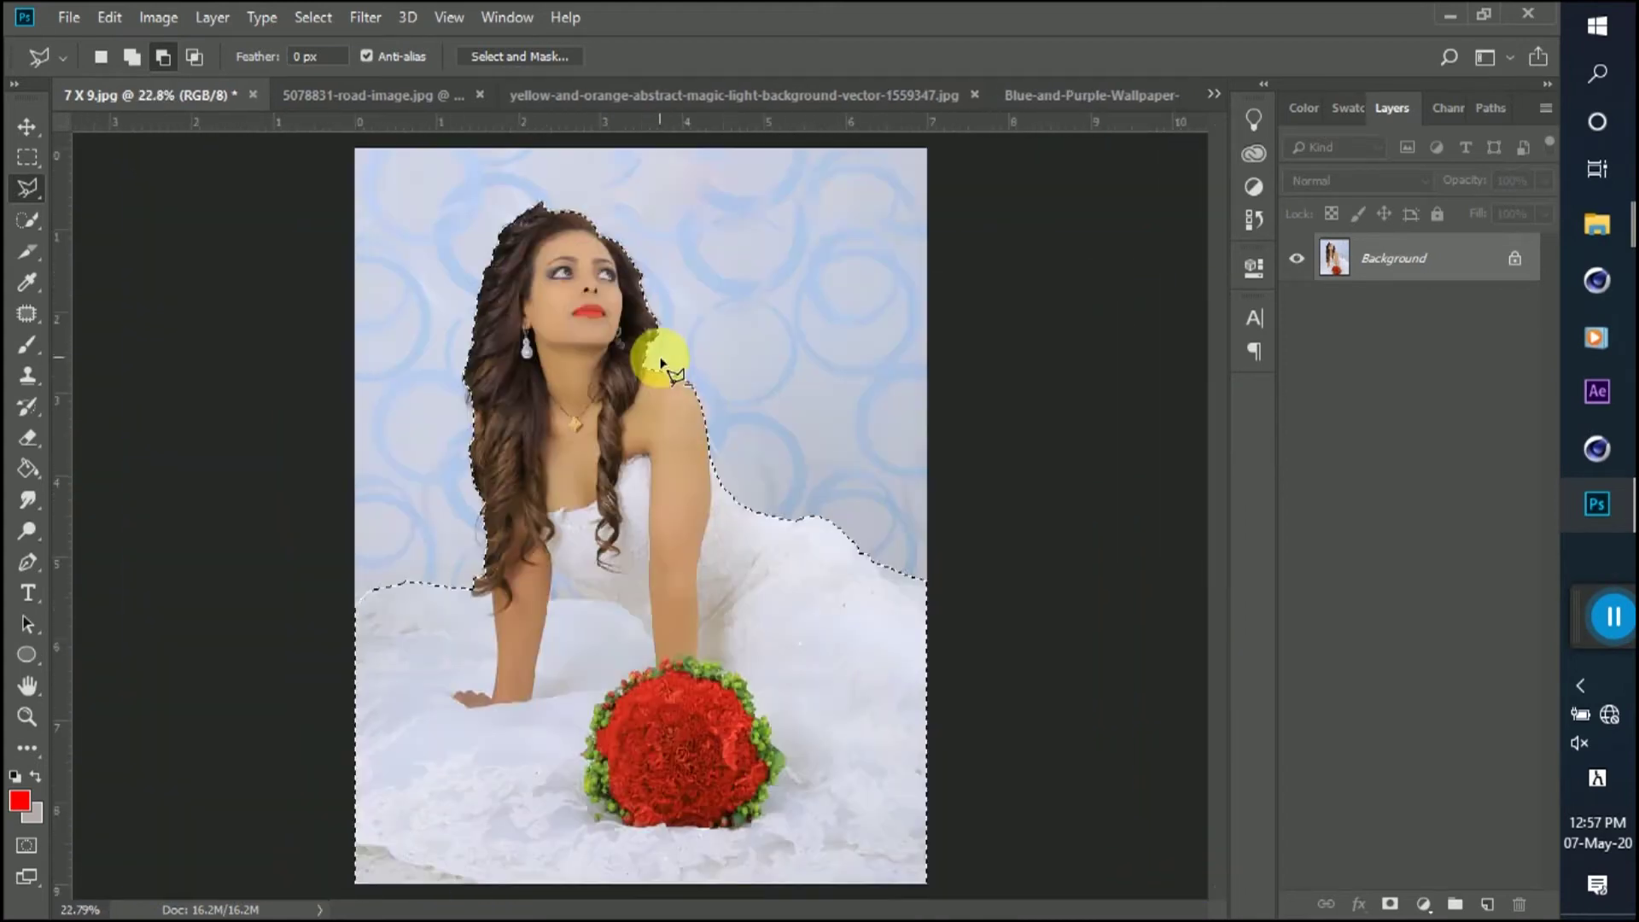
pyautogui.rightClick(649, 427)
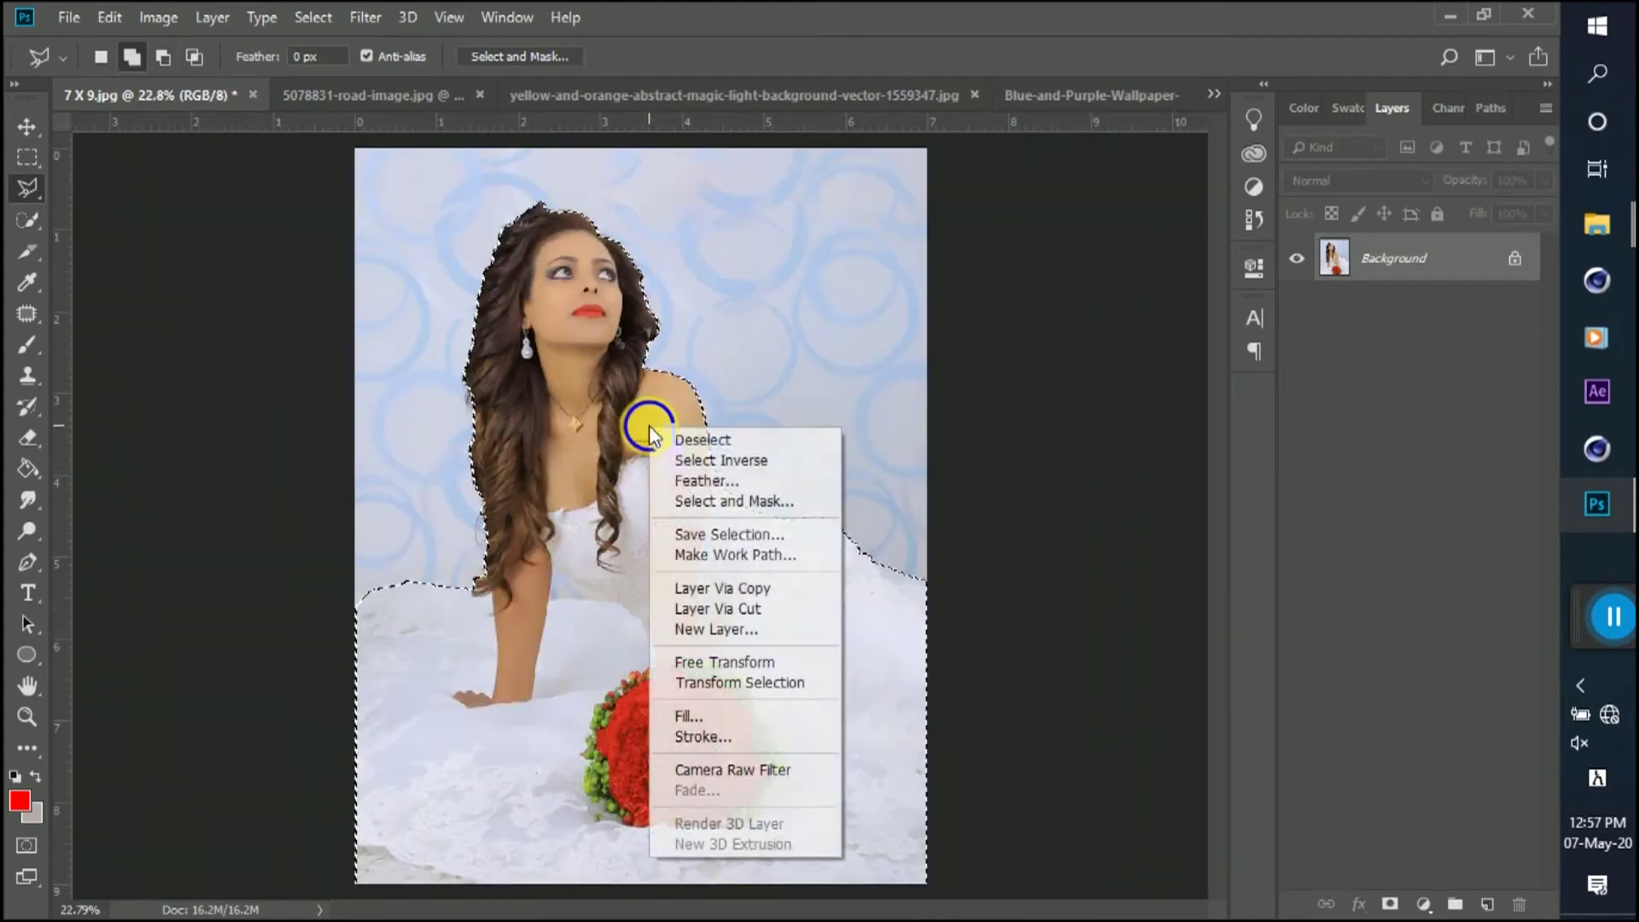
pyautogui.click(745, 588)
# - Move the cut-out woman into the 5078831-road-image.jpg document and place it at the bottom centre of the road
pyautogui.click(27, 127)
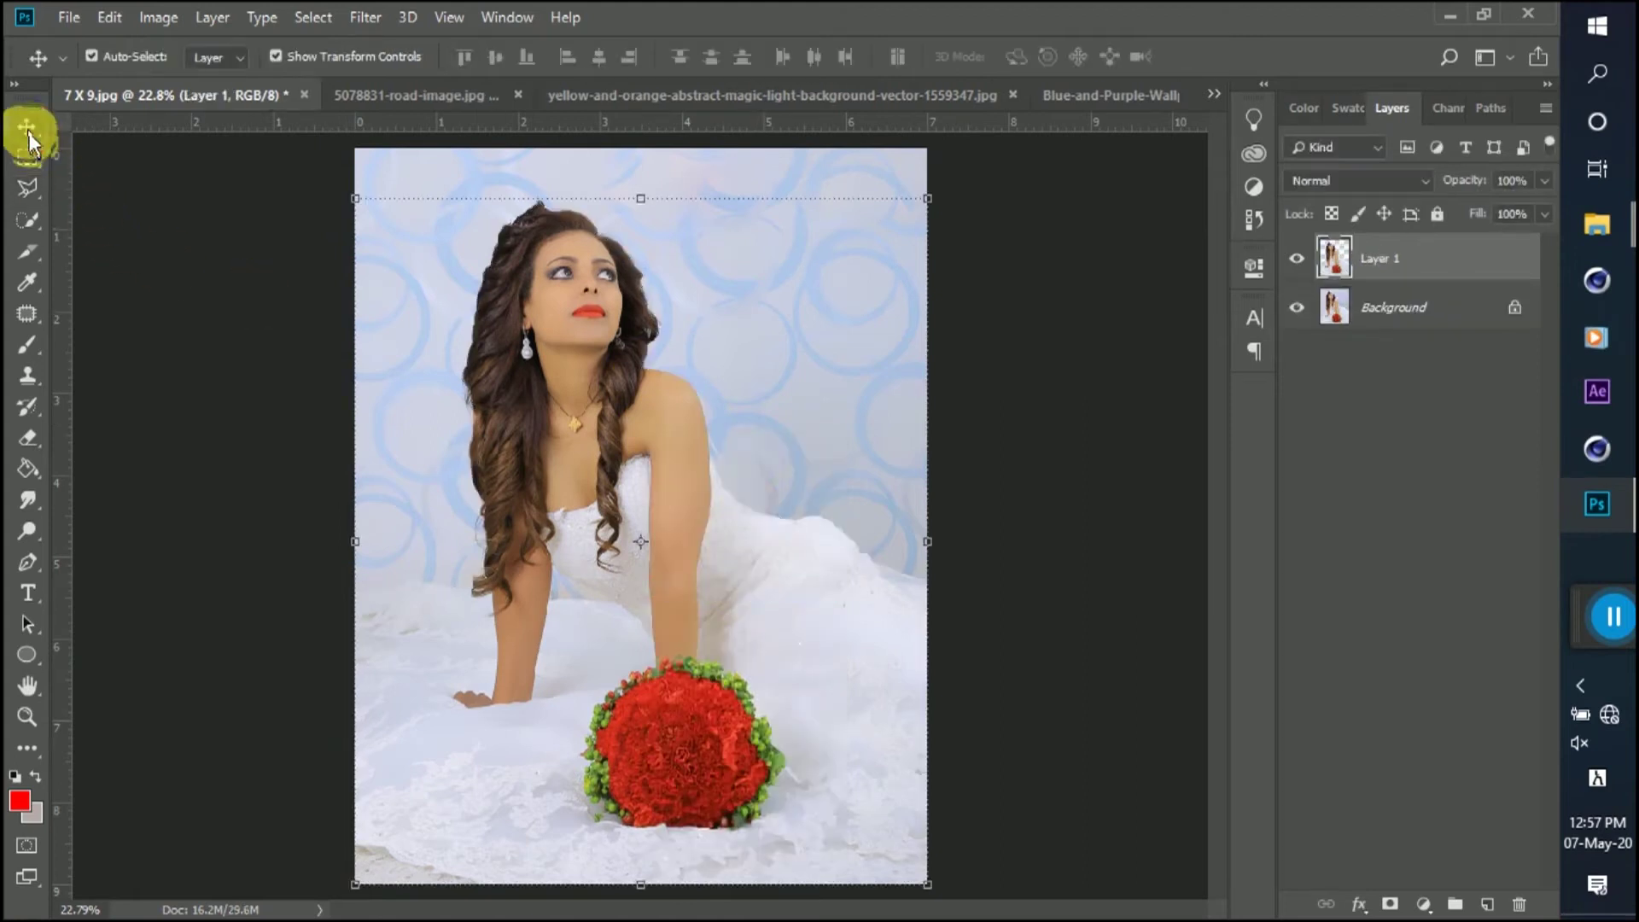
pyautogui.moveTo(584, 319); pyautogui.dragTo(712, 624)
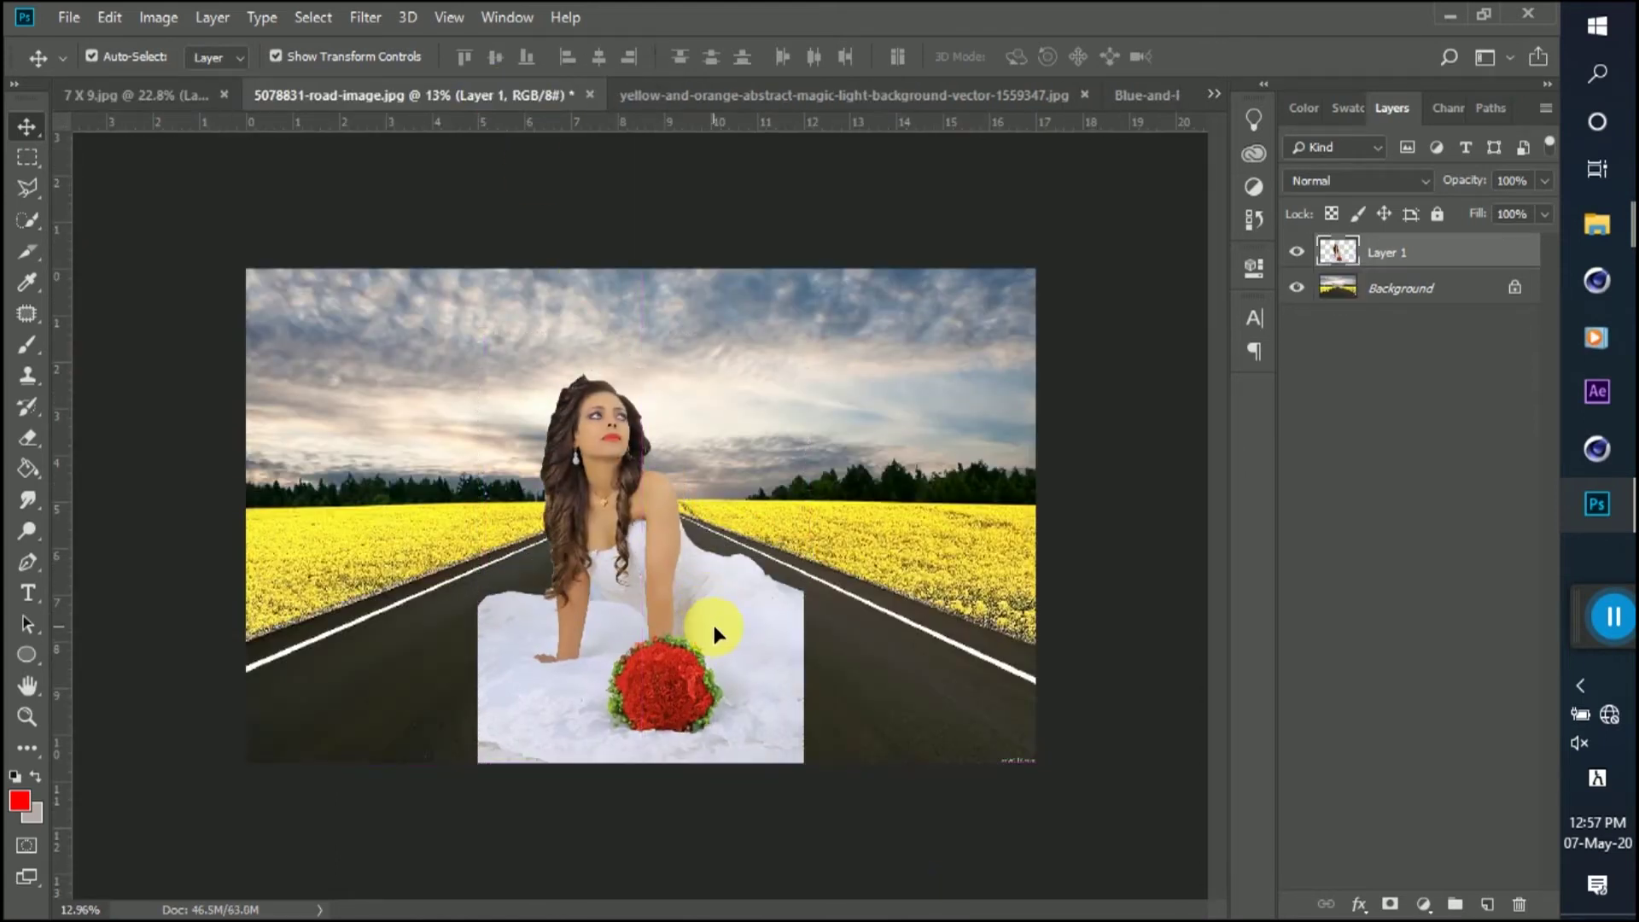
pyautogui.click(939, 646)
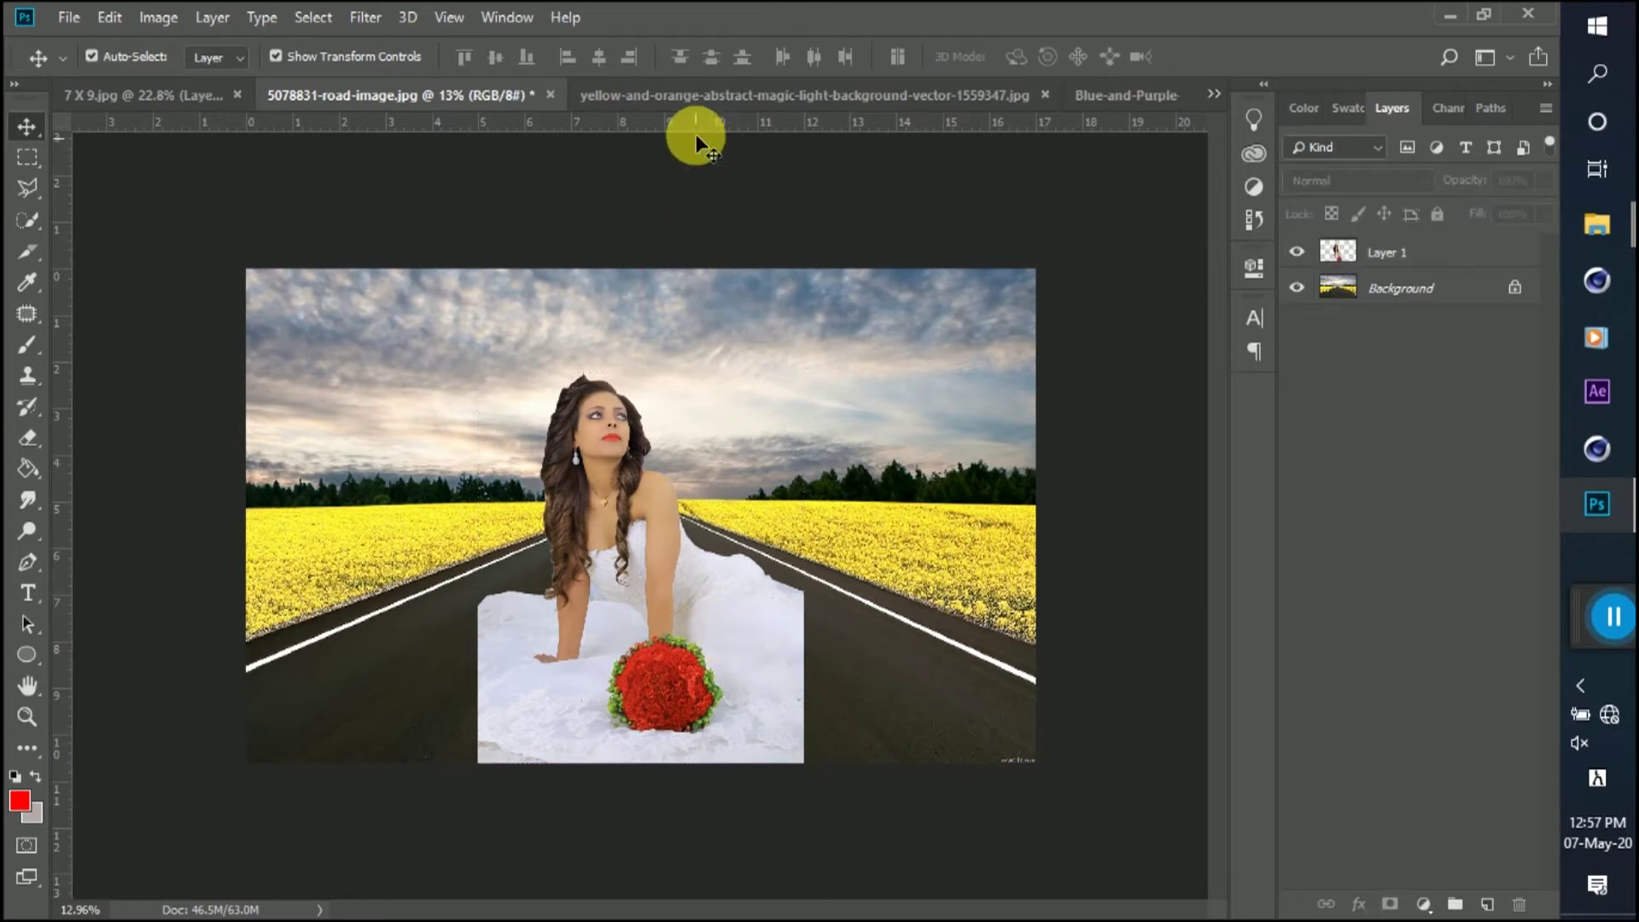
# - Bring the yellow sunburst image into the road document, scale it to 422.70% and centre it horizontally over the scene
pyautogui.click(705, 100)
pyautogui.moveTo(733, 361); pyautogui.dragTo(532, 345)
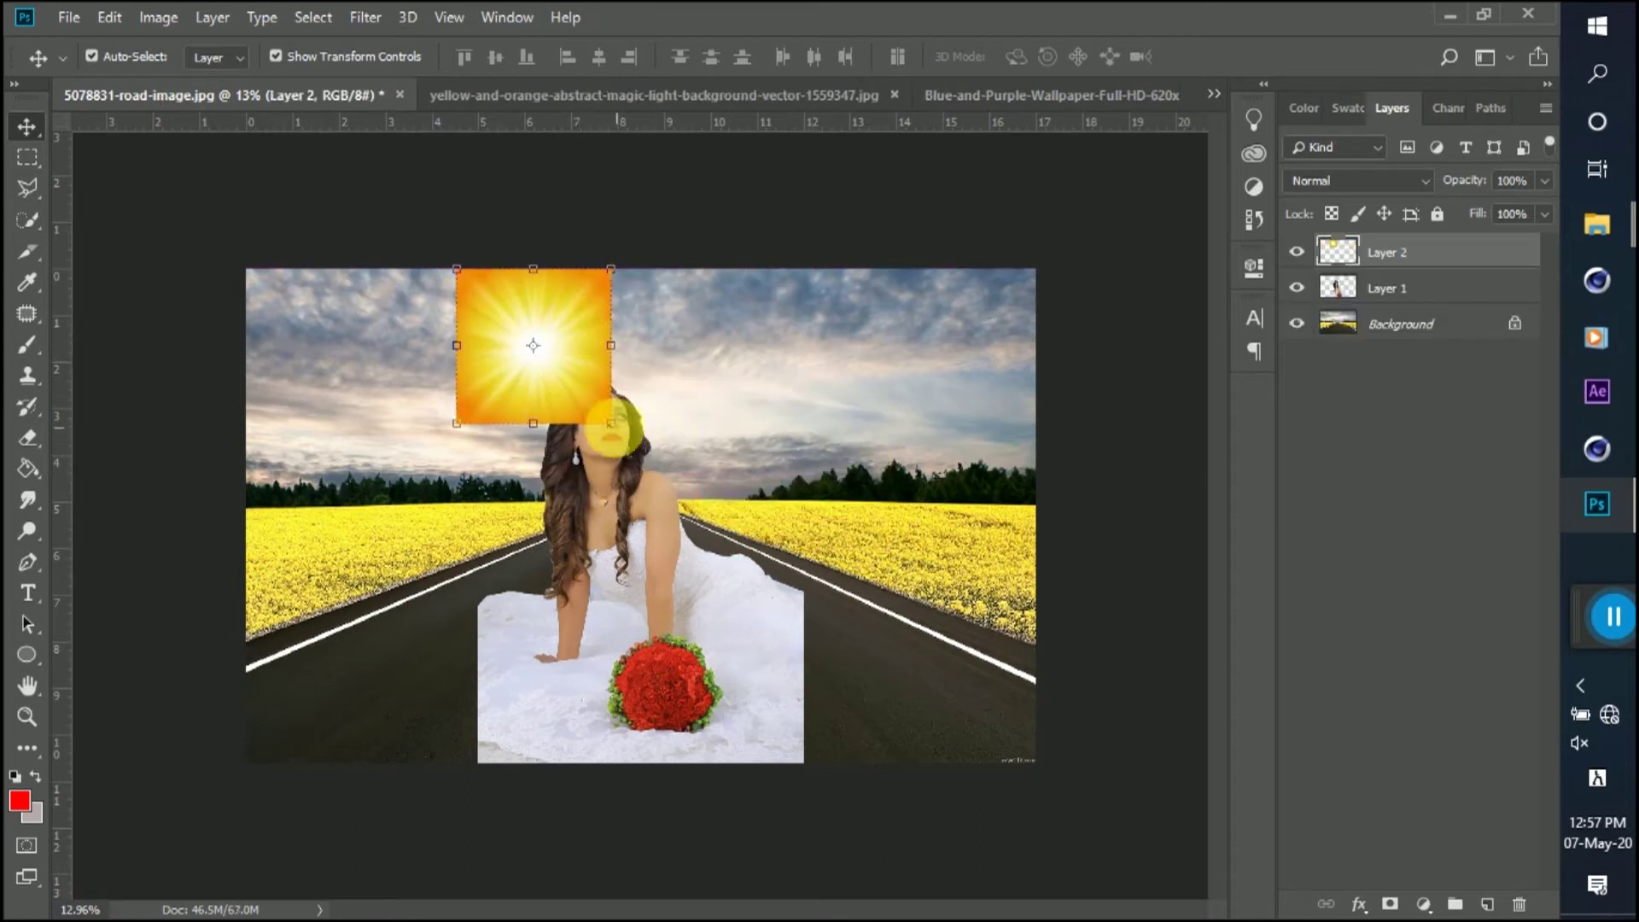
pyautogui.click(622, 437)
pyautogui.moveTo(622, 436); pyautogui.dragTo(957, 766)
pyautogui.moveTo(468, 271); pyautogui.dragTo(255, 267)
pyautogui.moveTo(380, 350); pyautogui.dragTo(432, 394)
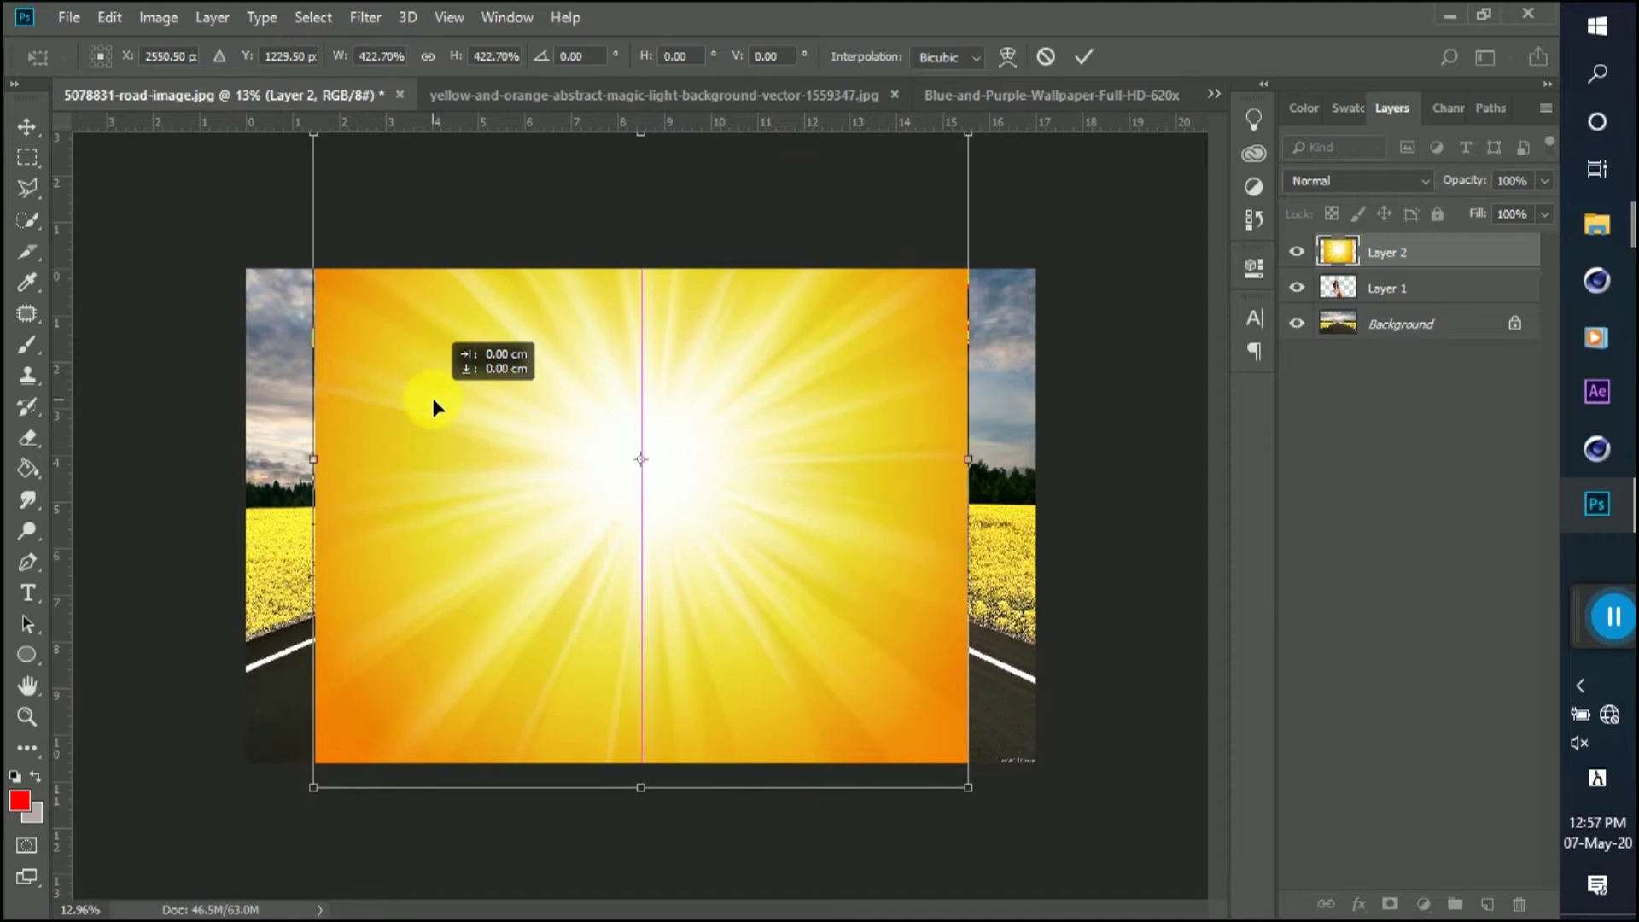
pyautogui.press('Return')
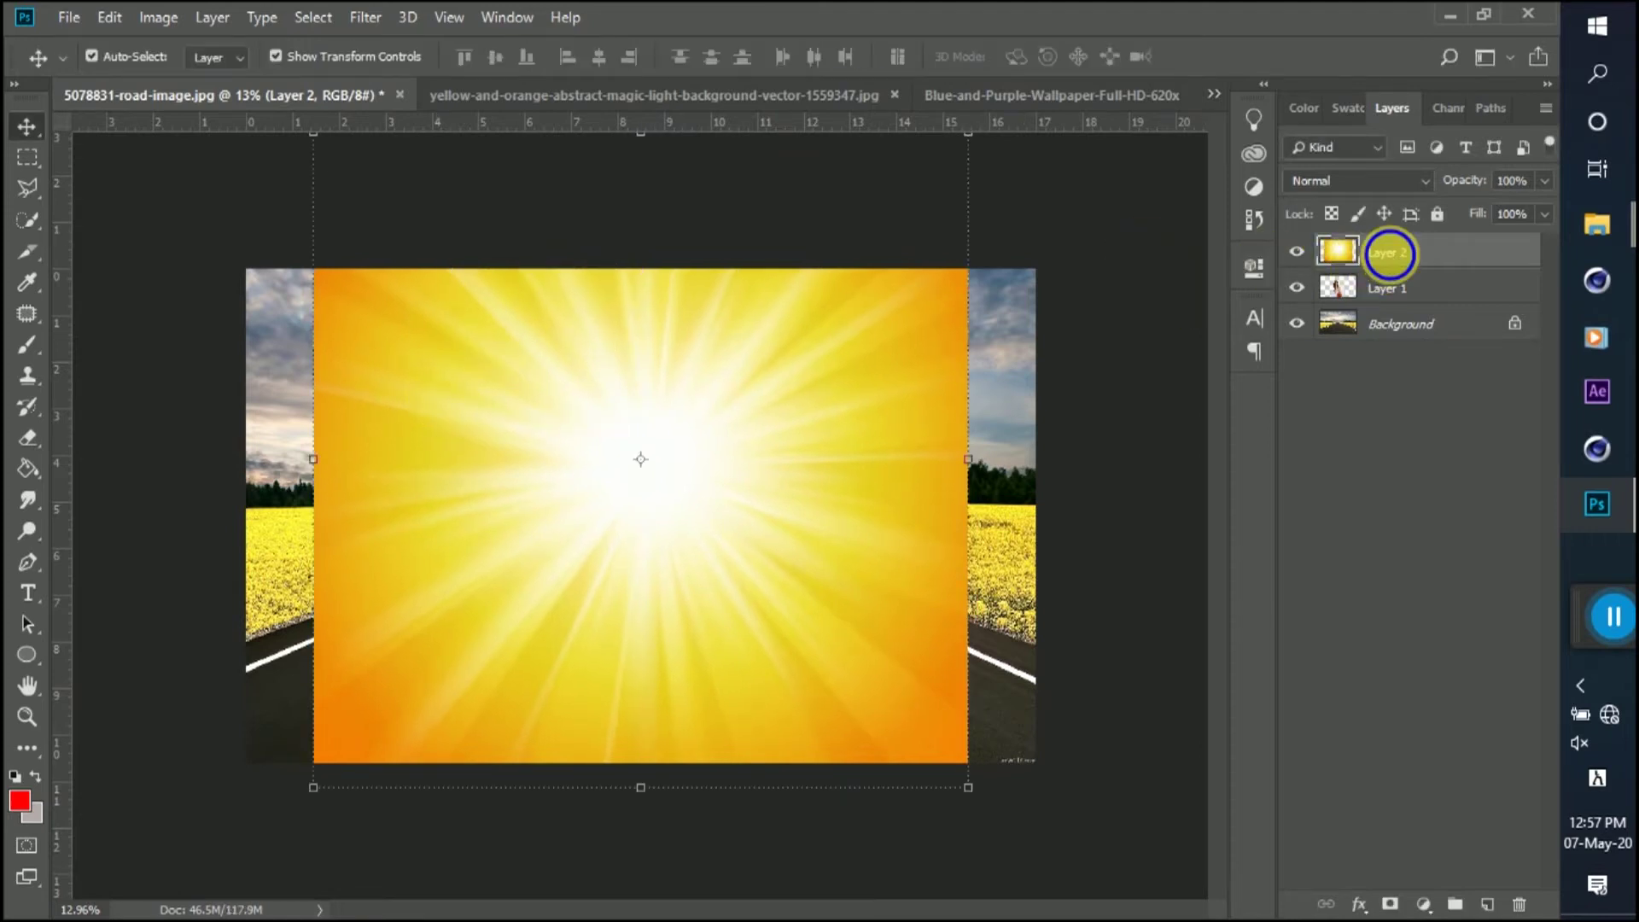
# - Duplicate the sunburst layer
pyautogui.rightClick(1389, 253)
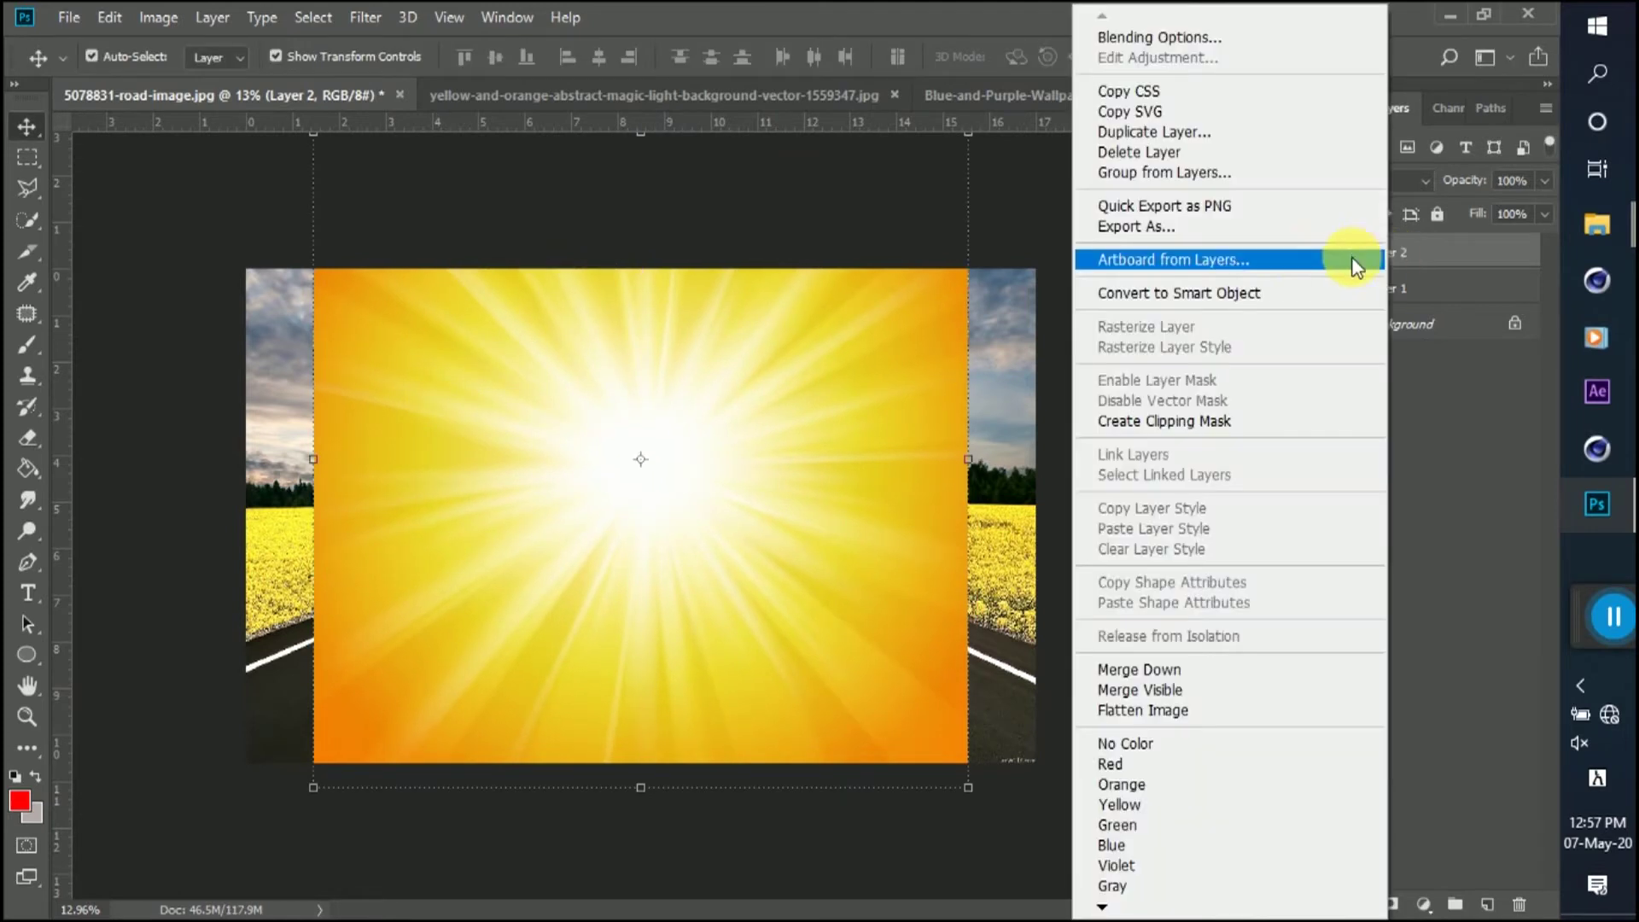
pyautogui.click(1163, 131)
pyautogui.click(992, 243)
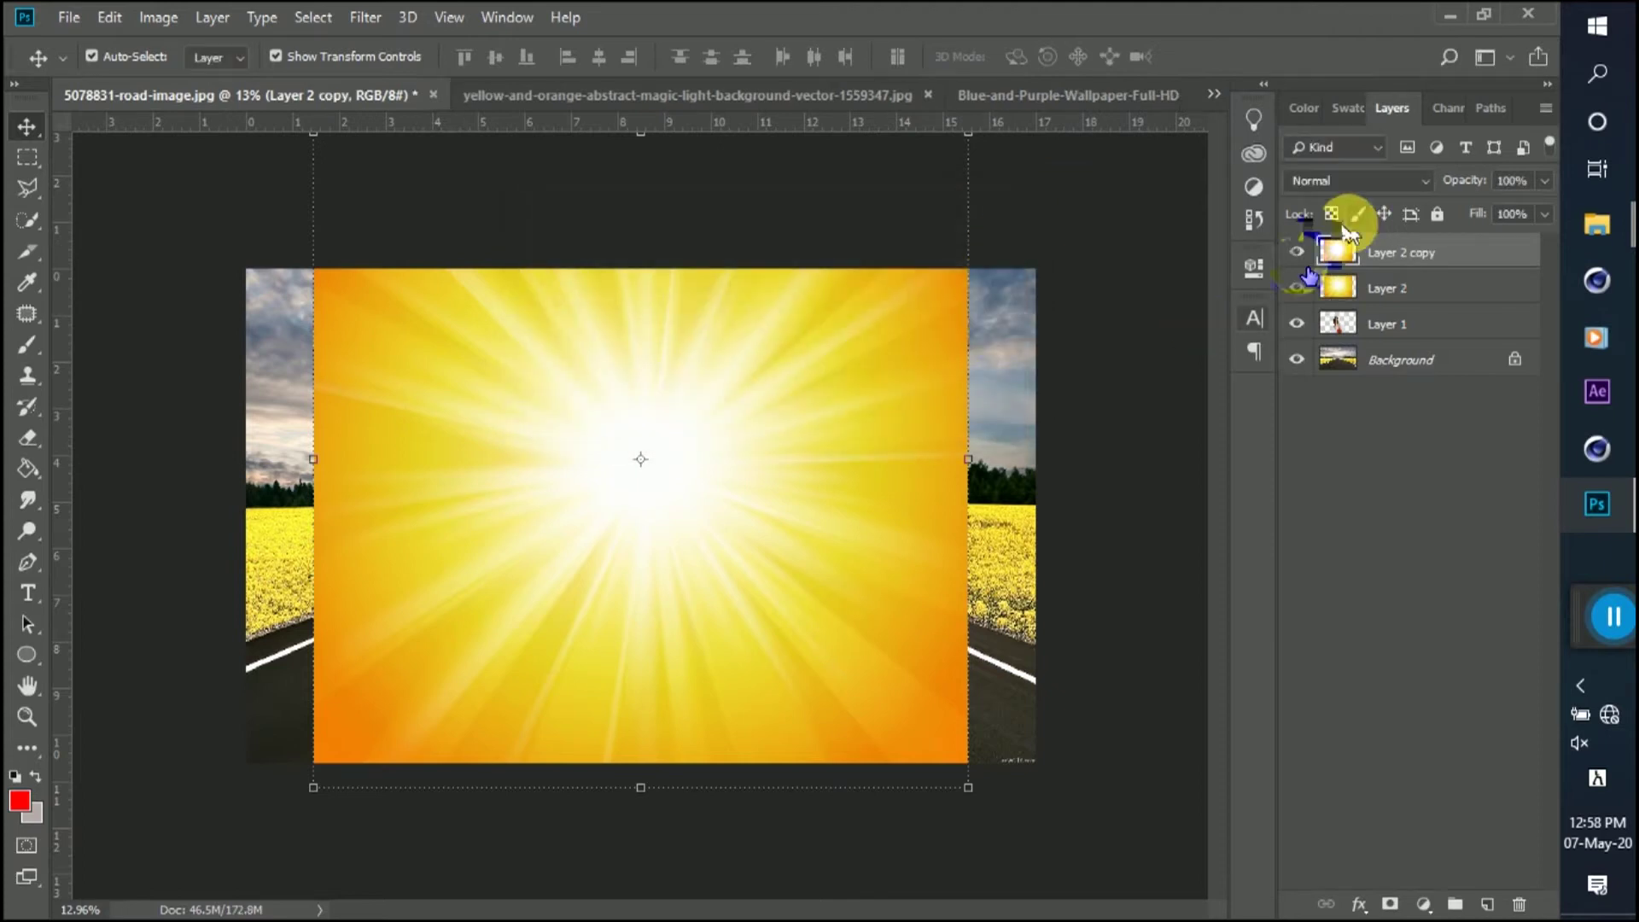
# - Place the original sunburst layer beneath the woman's layer and hide it, keeping the copy active
pyautogui.moveTo(1408, 287); pyautogui.dragTo(1357, 319)
pyautogui.click(1298, 324)
pyautogui.click(1342, 253)
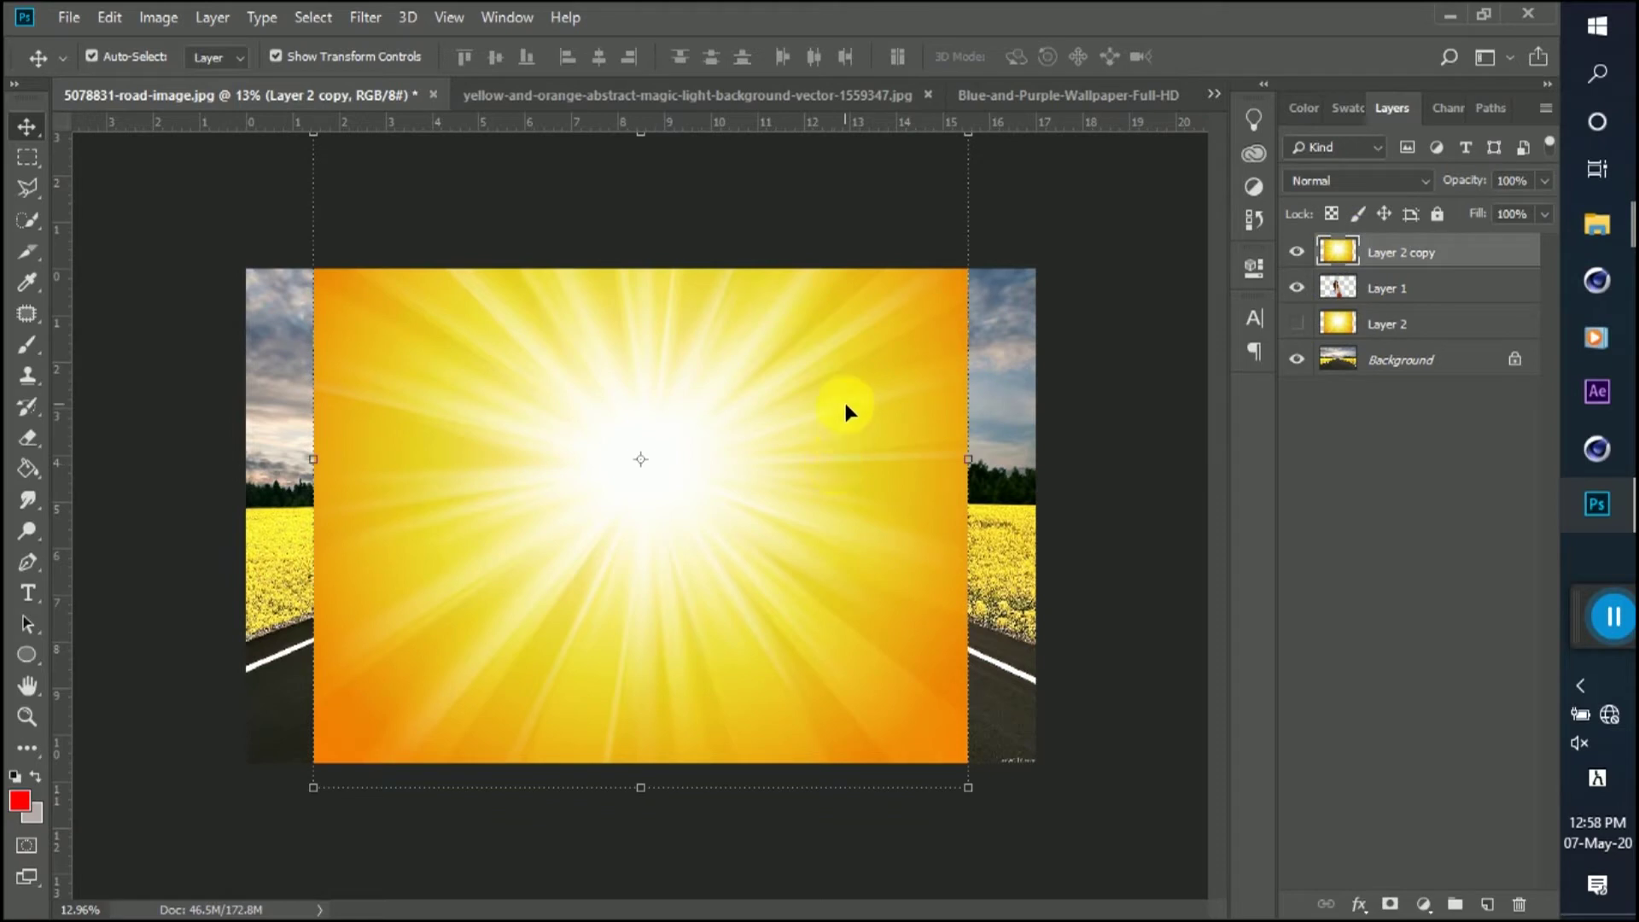
# - Try different blending modes on the sunburst copy, from Darken onward, and settle on Divide
pyautogui.click(1334, 180)
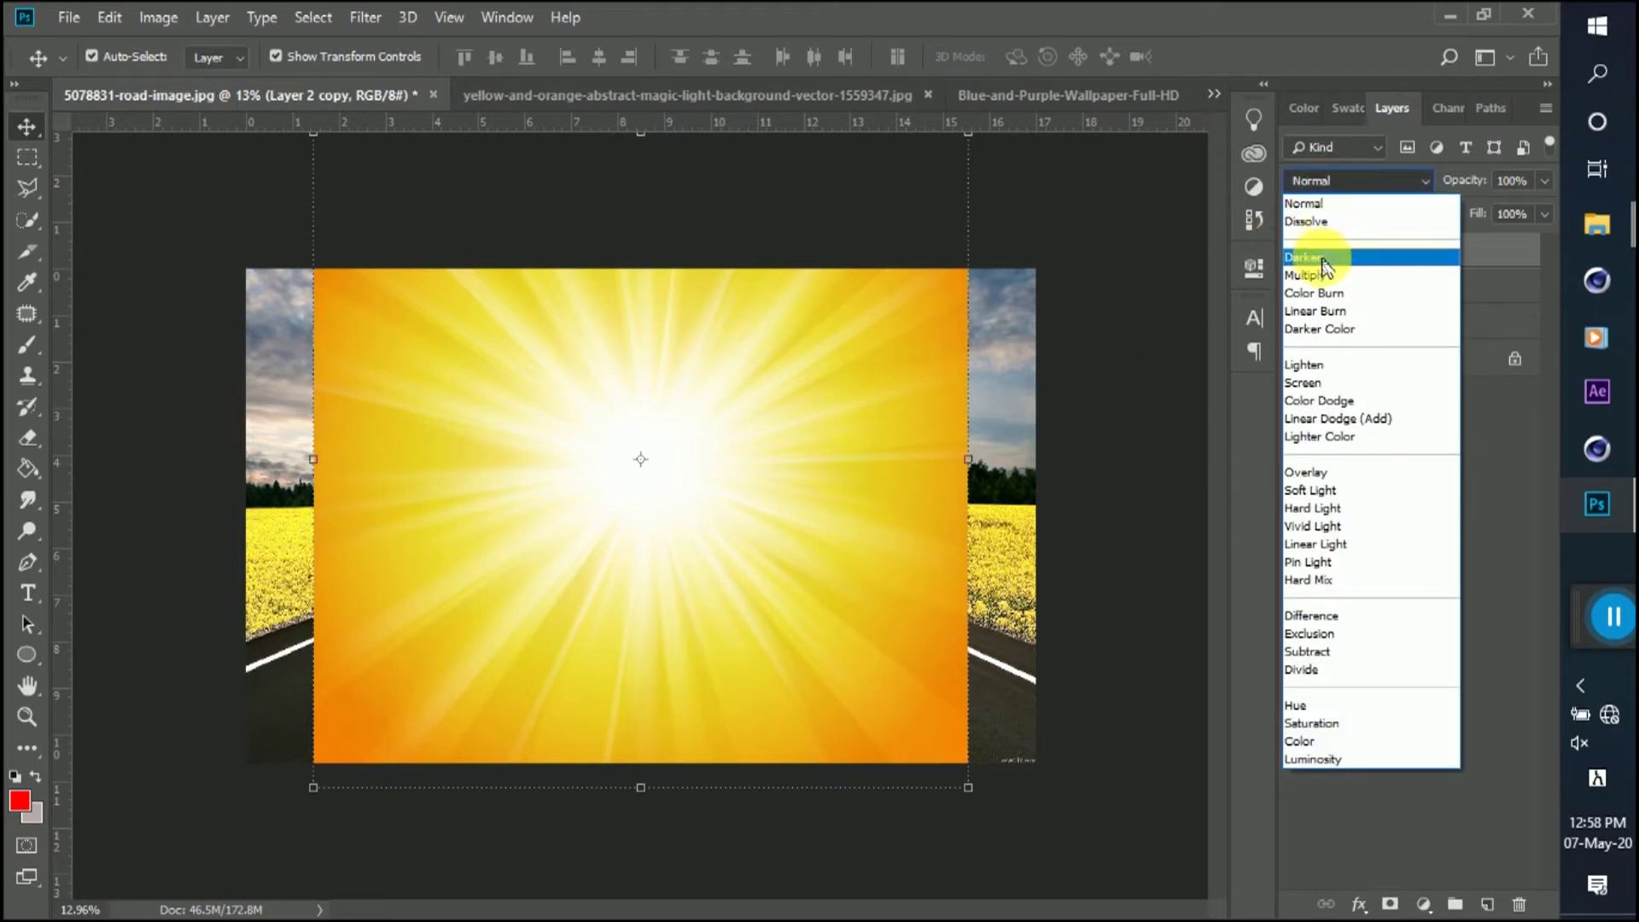
pyautogui.click(1311, 247)
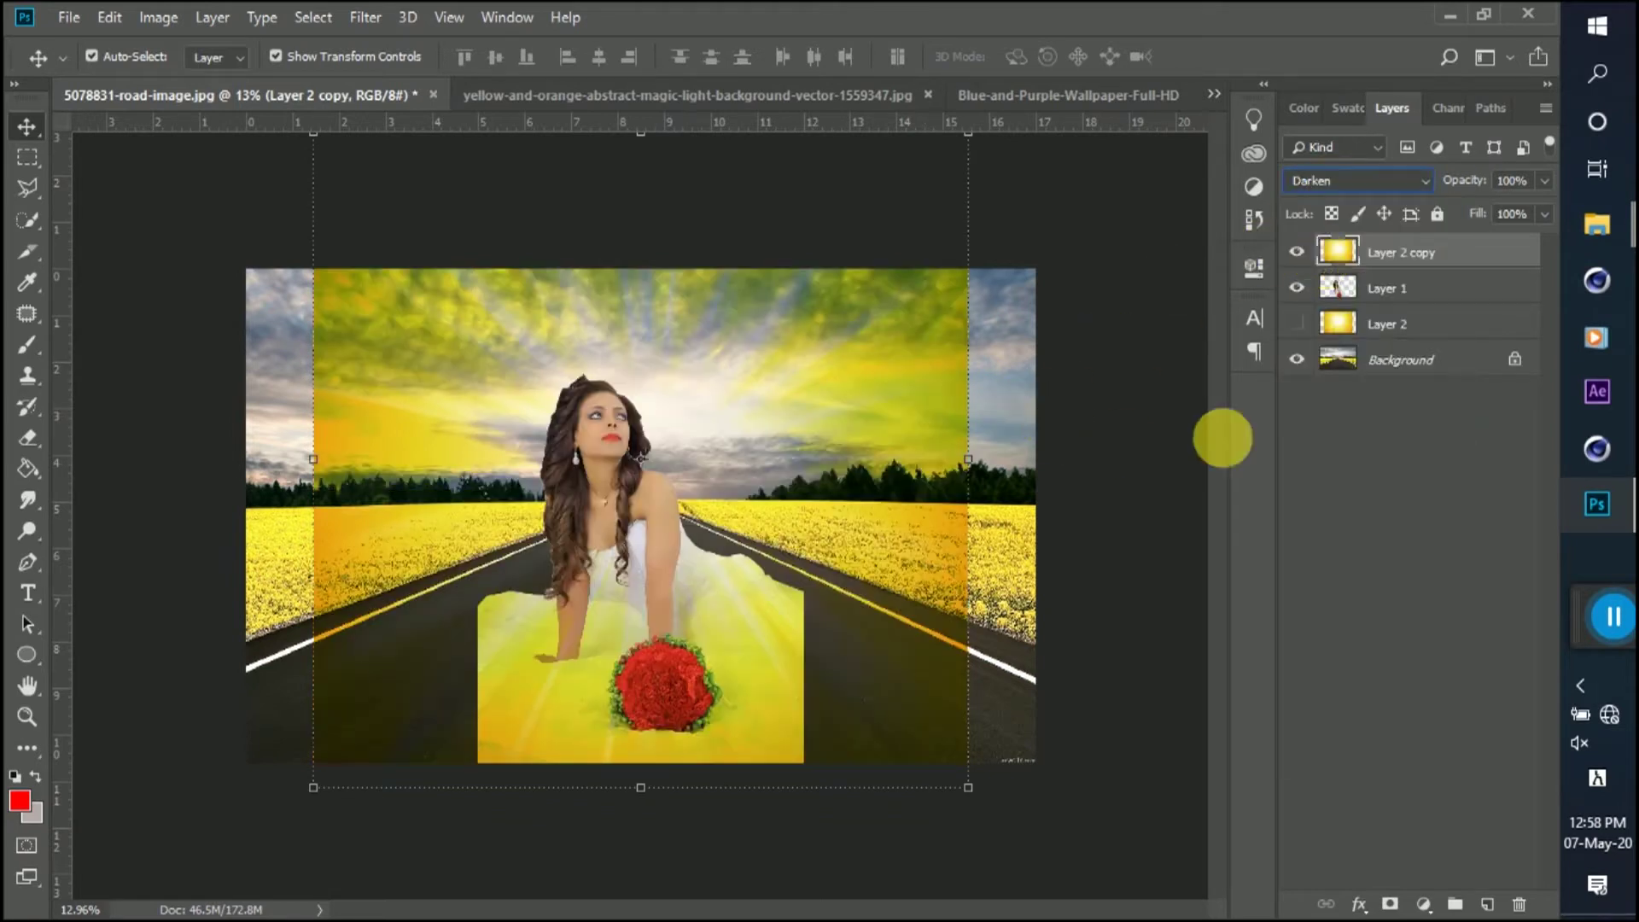
pyautogui.scroll(-2, 1355, 181)
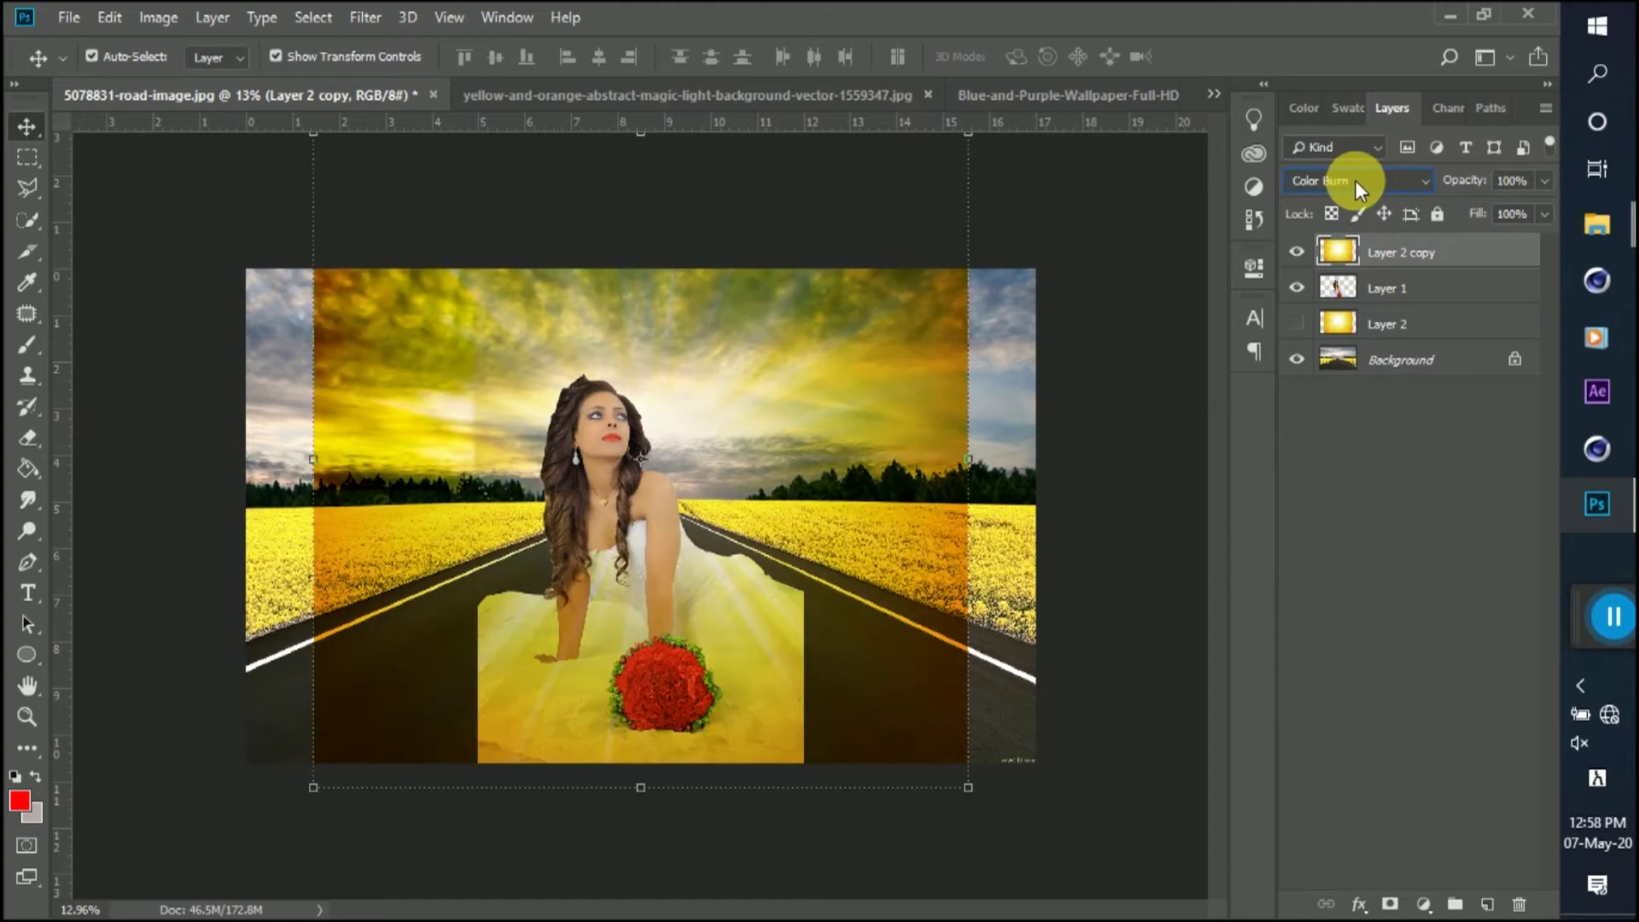
pyautogui.scroll(-6, 1355, 181)
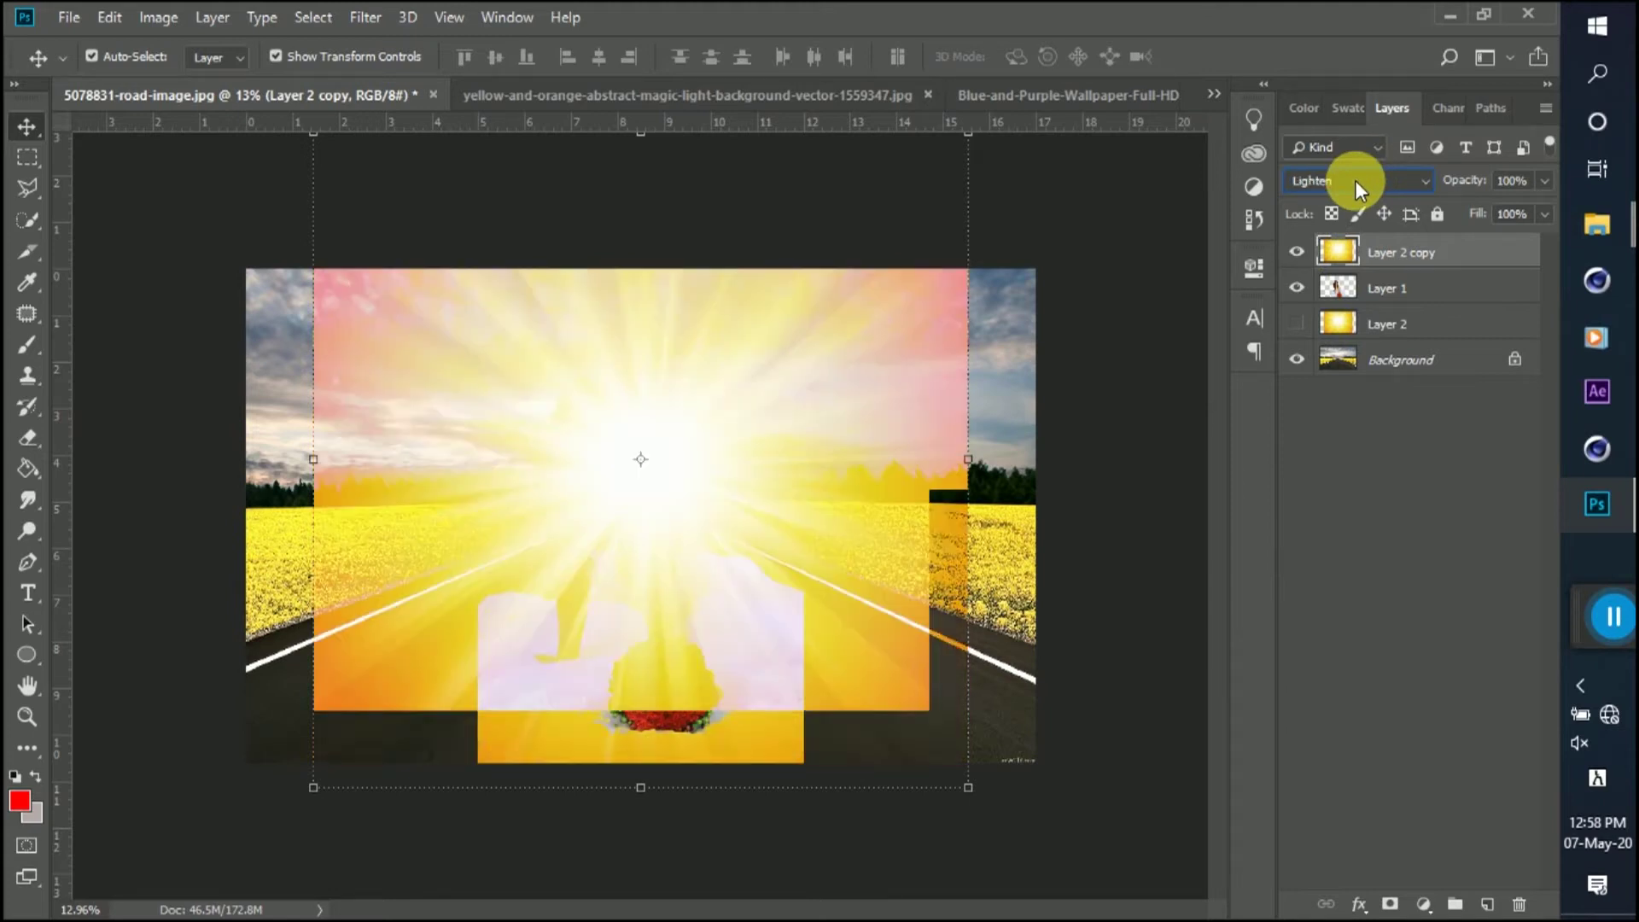
pyautogui.scroll(-7, 1355, 181)
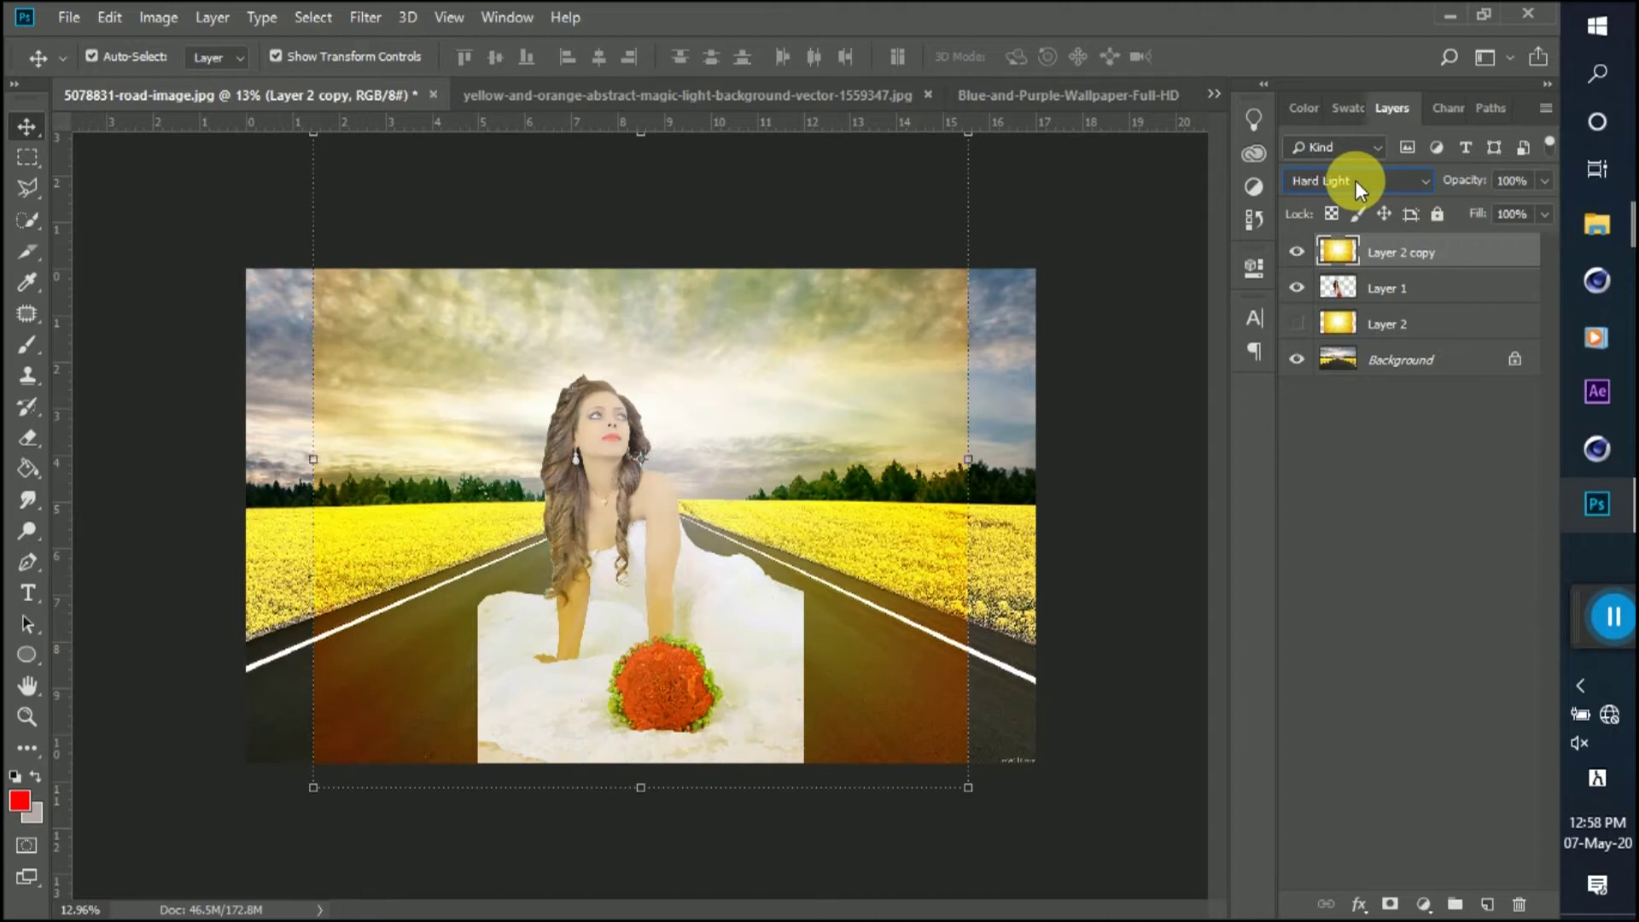
pyautogui.scroll(-7, 1355, 181)
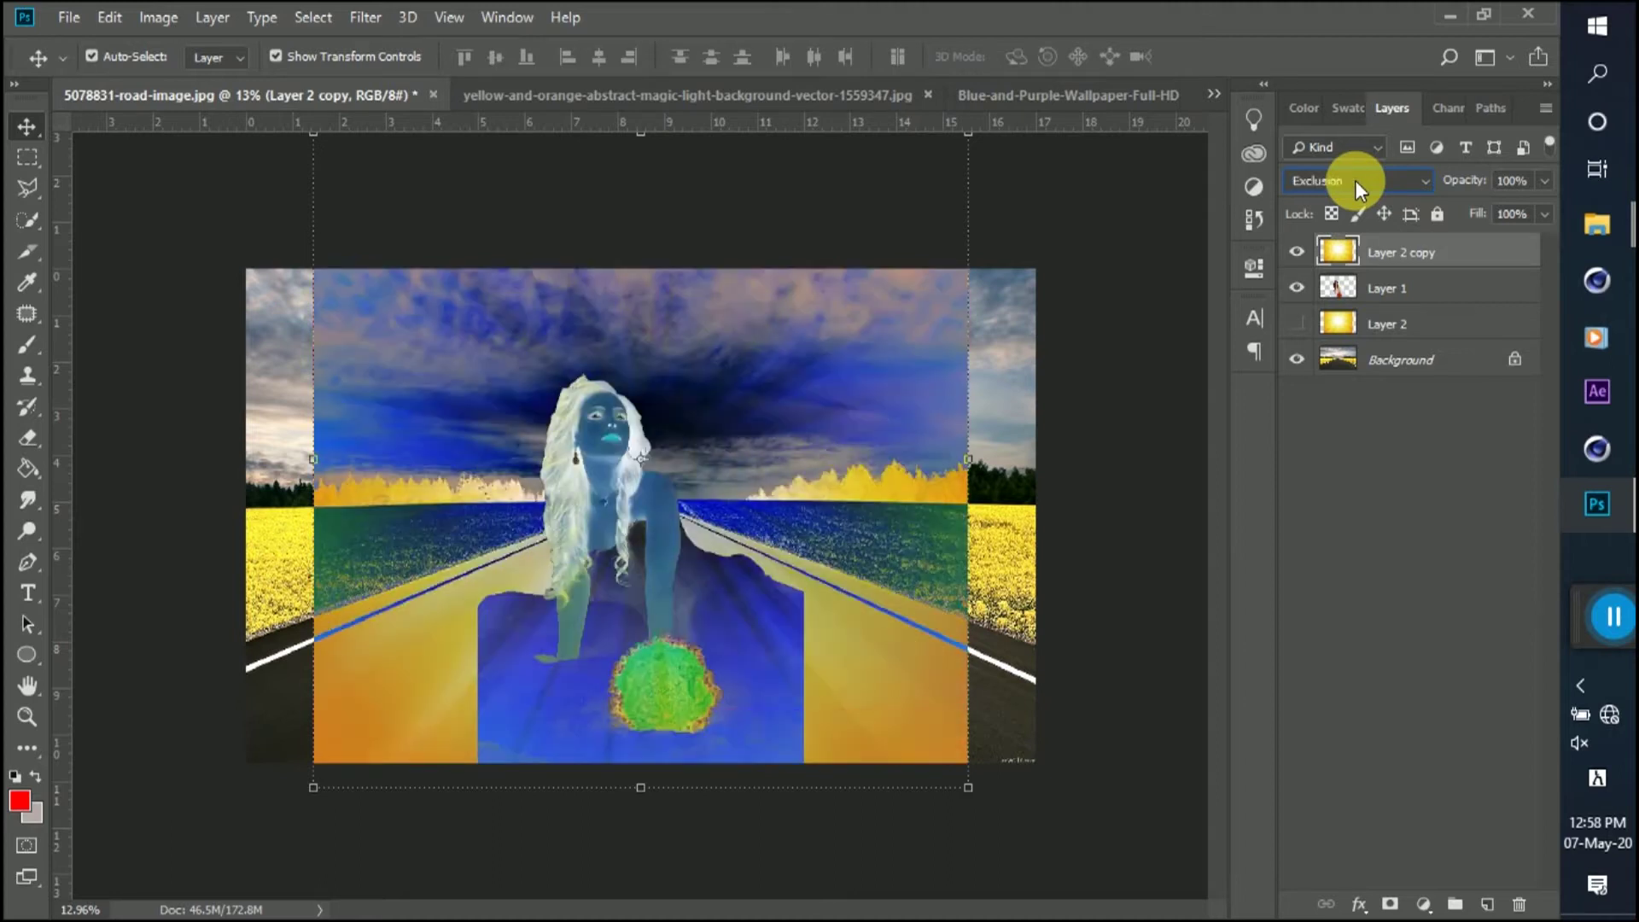
pyautogui.scroll(2, 1355, 181)
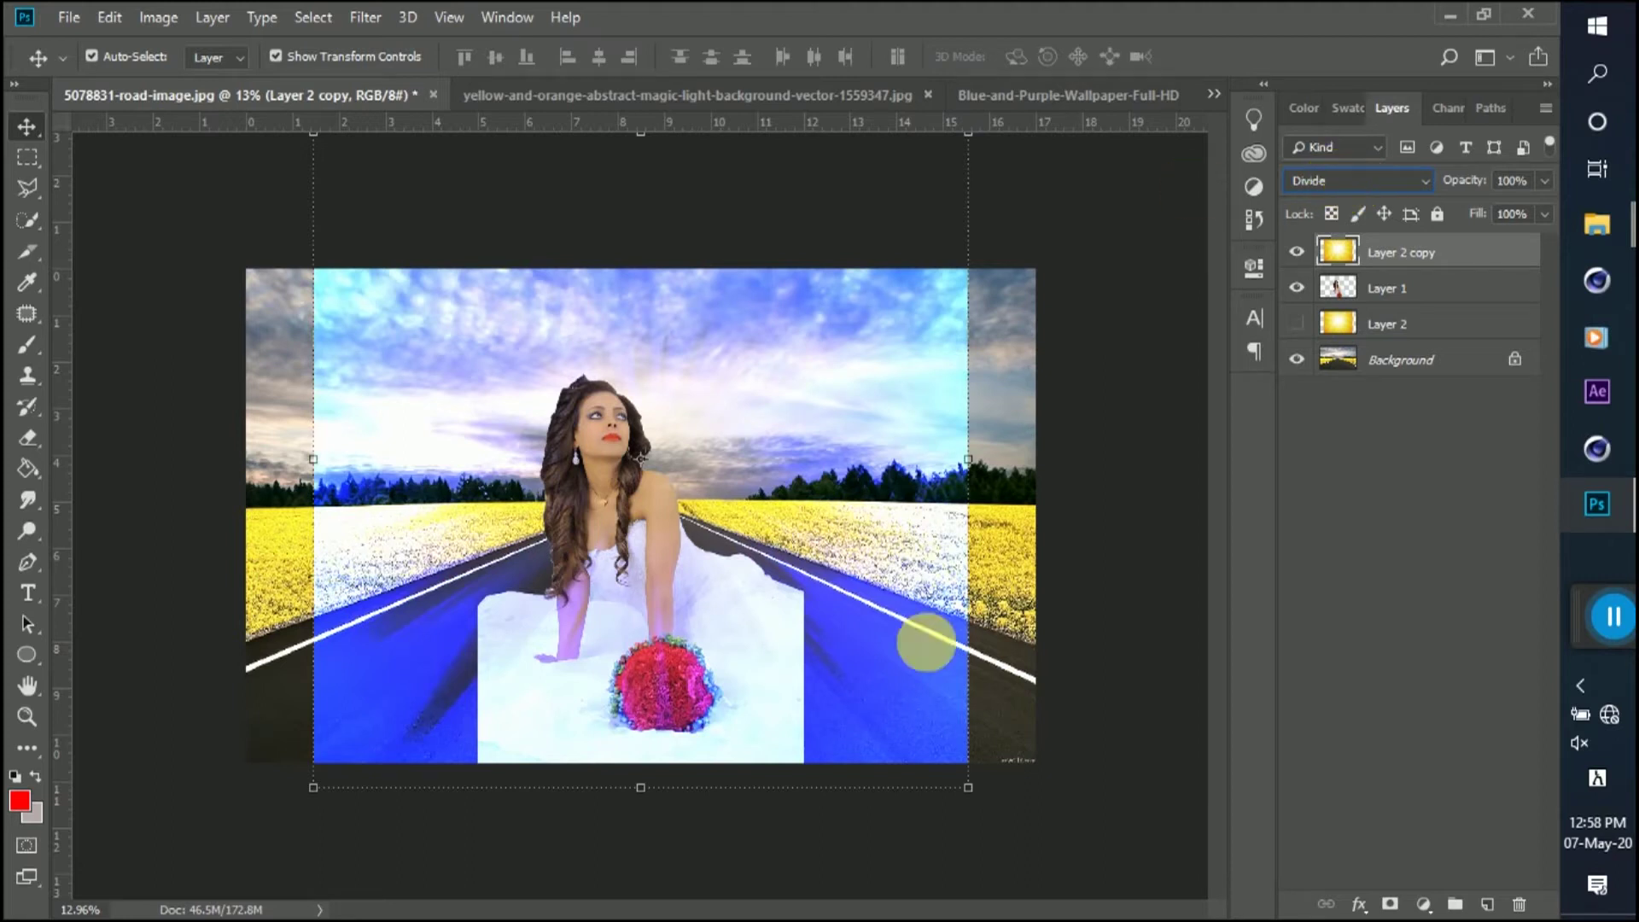
# - Scale the sunburst copy to 120.42% and position it to span the full width of the road image
pyautogui.click(968, 788)
pyautogui.moveTo(969, 787); pyautogui.dragTo(874, 699)
pyautogui.moveTo(827, 637); pyautogui.dragTo(828, 699)
pyautogui.moveTo(882, 296); pyautogui.dragTo(1053, 151)
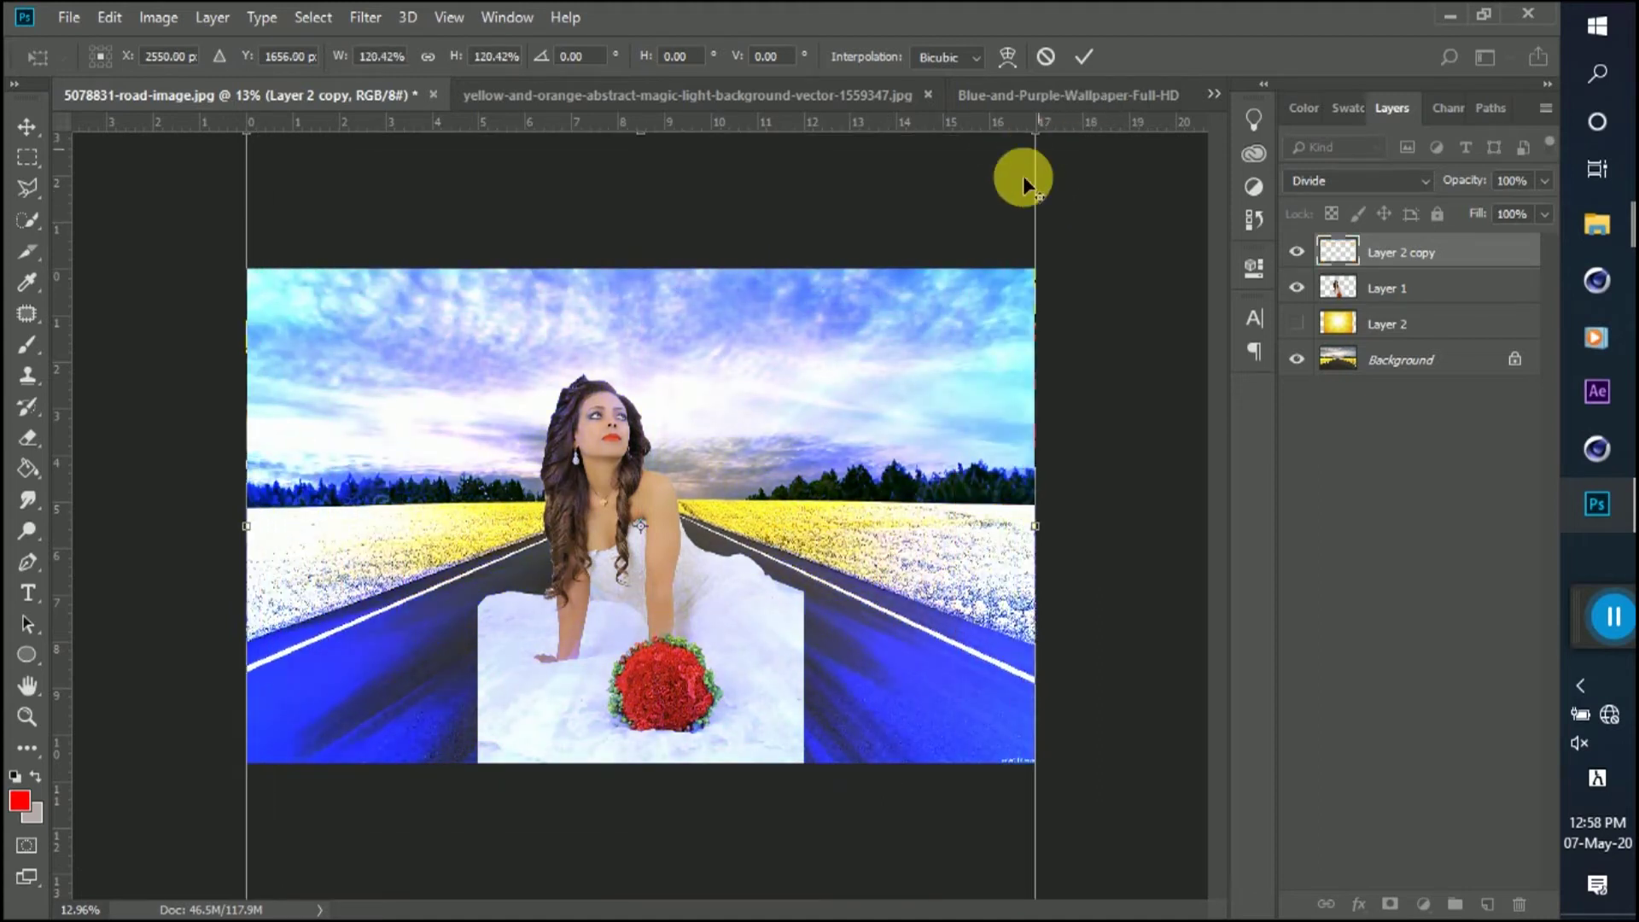
pyautogui.press('Return')
# - Cycle the sunburst copy through other blending modes and settle on Linear Burn, leaving no layer selected
pyautogui.click(1319, 183)
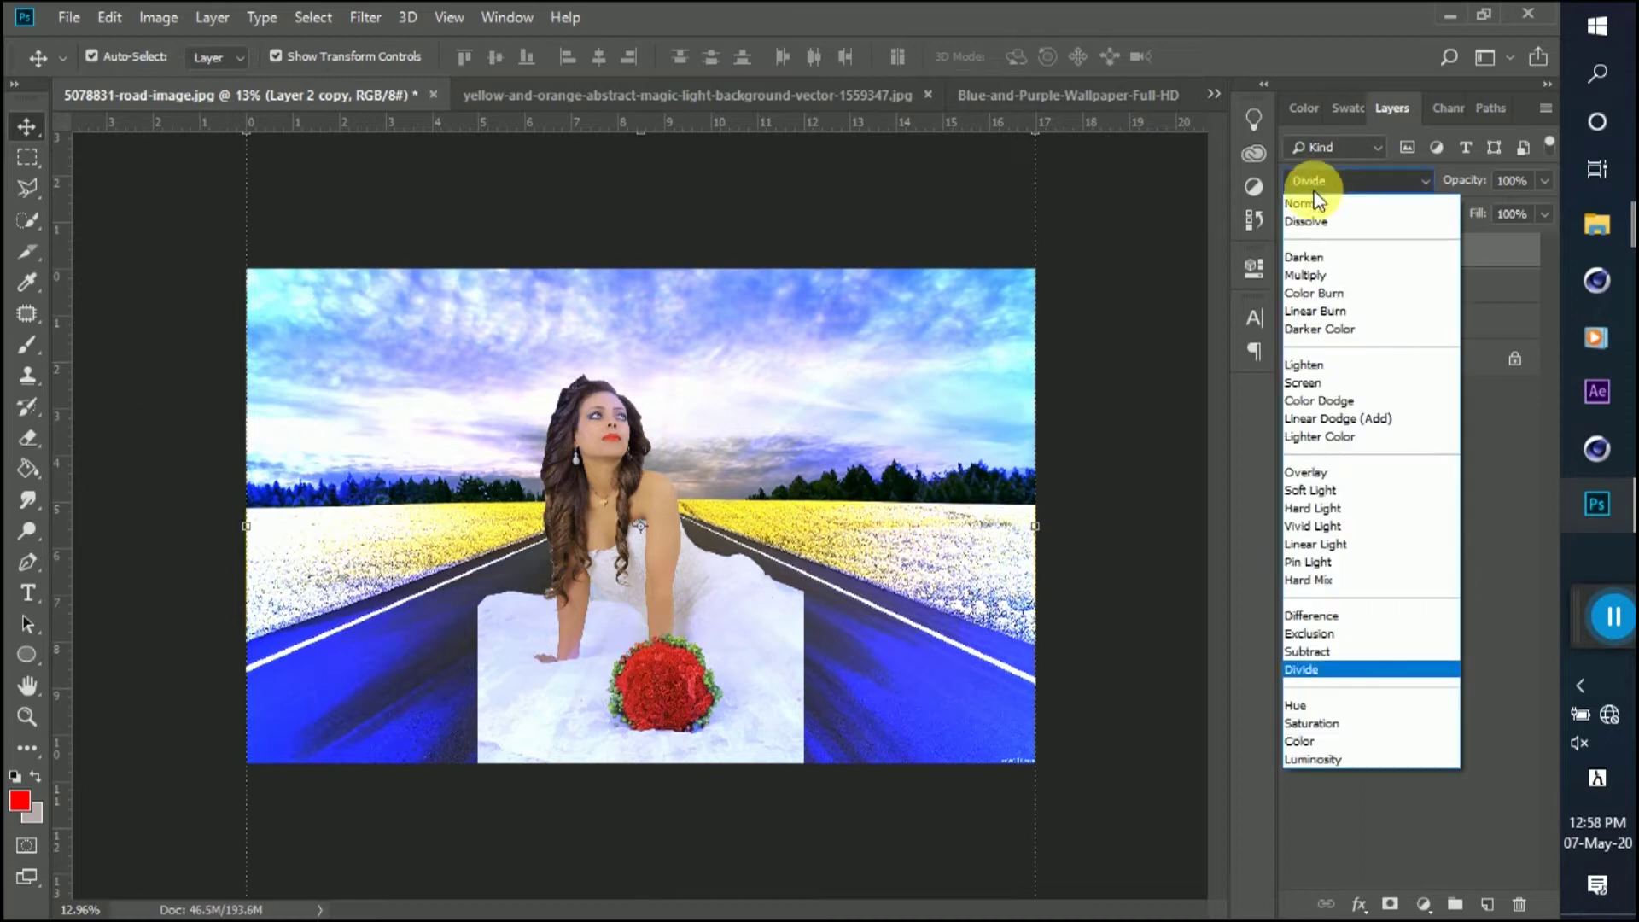
pyautogui.click(1337, 177)
pyautogui.click(1339, 177)
pyautogui.click(1339, 177)
pyautogui.scroll(7, 1338, 177)
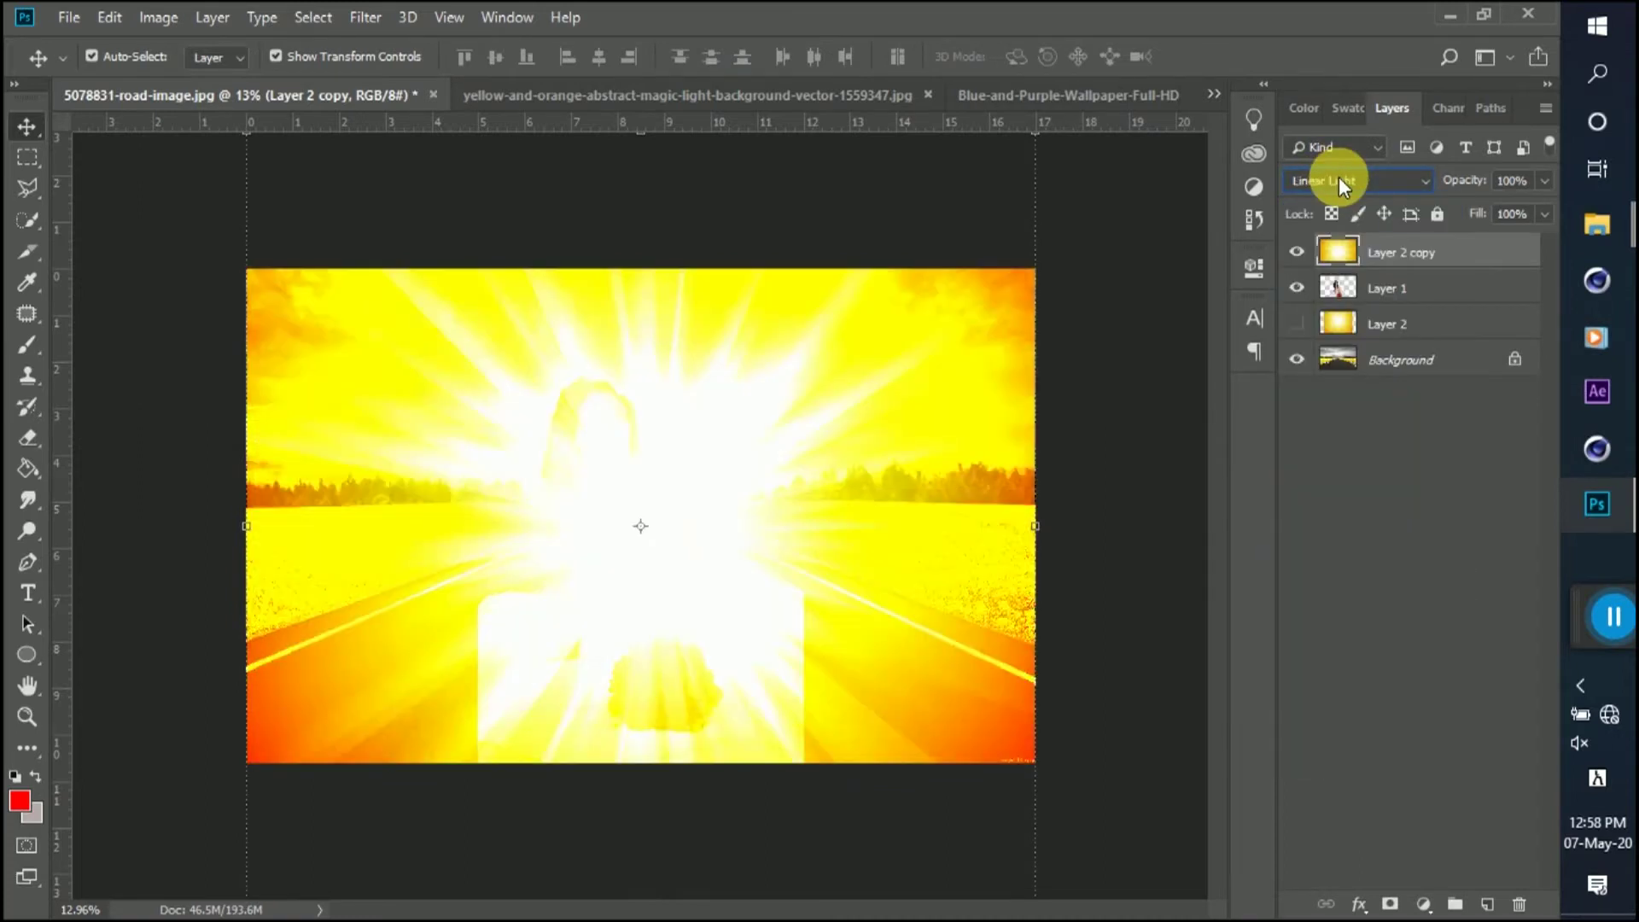
pyautogui.scroll(7, 1339, 177)
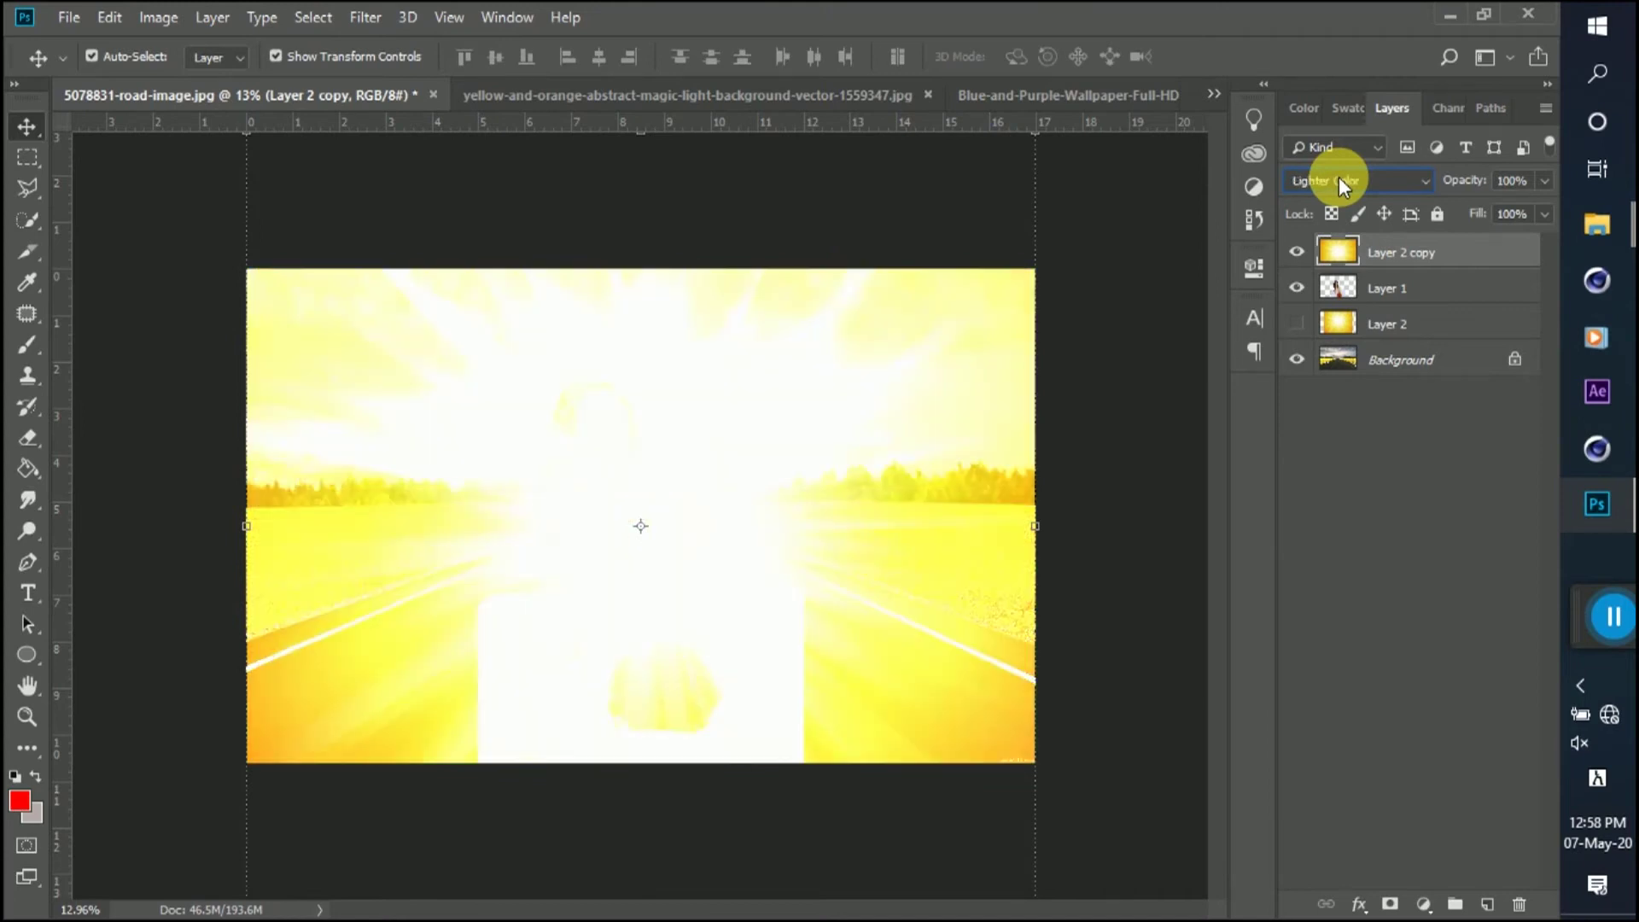
pyautogui.scroll(3, 1339, 177)
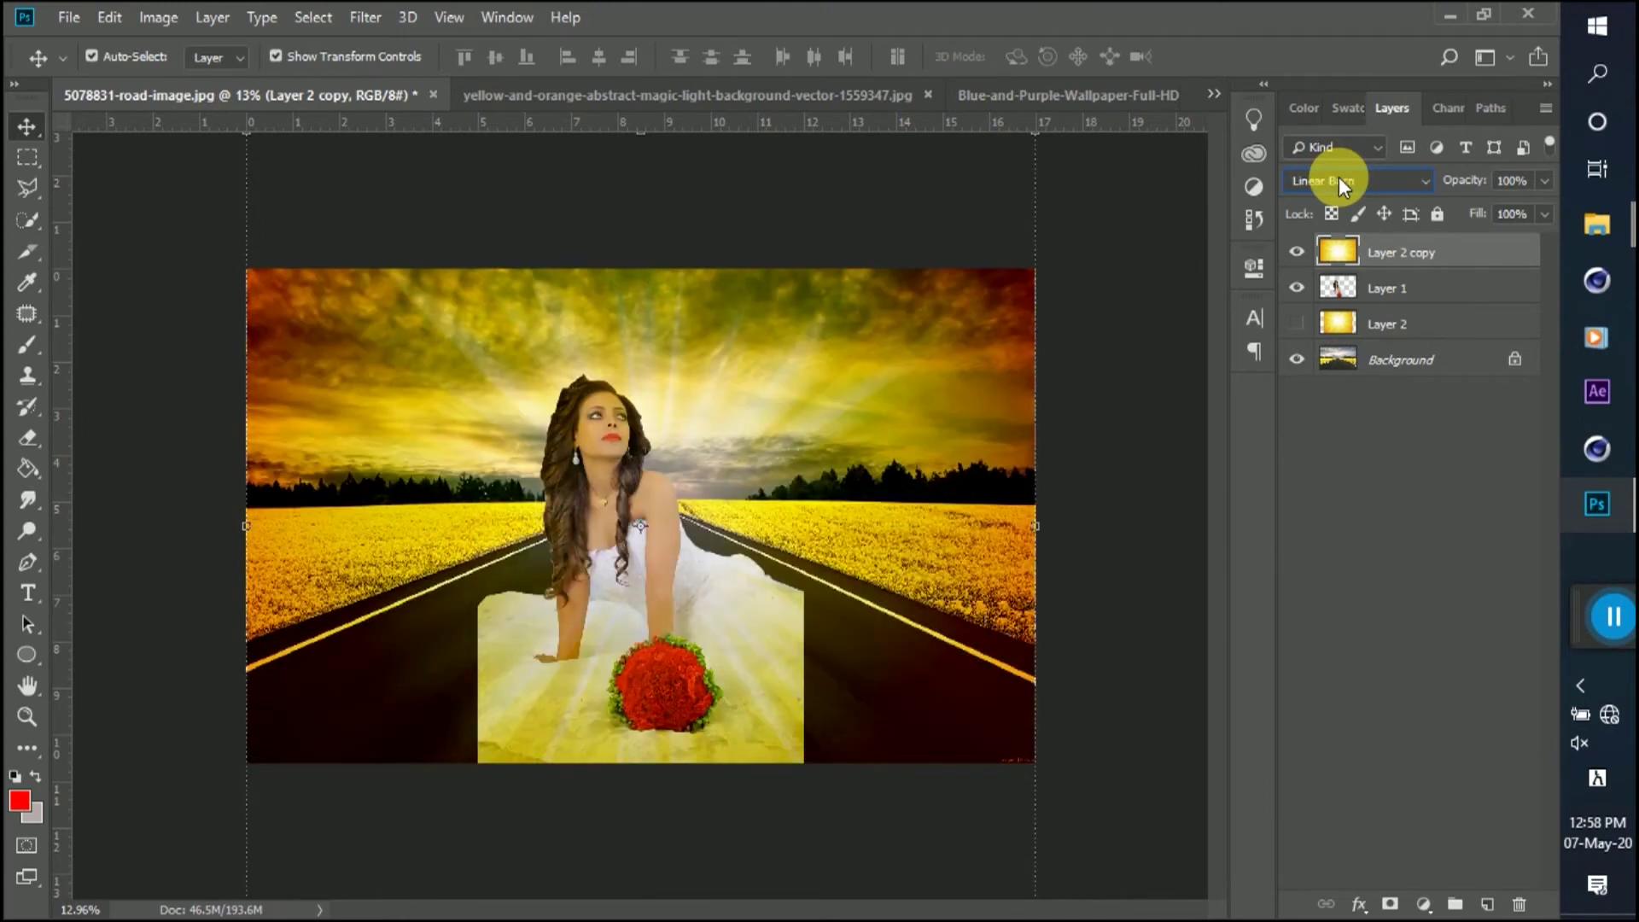
pyautogui.scroll(-1, 1338, 177)
pyautogui.scroll(1, 1339, 176)
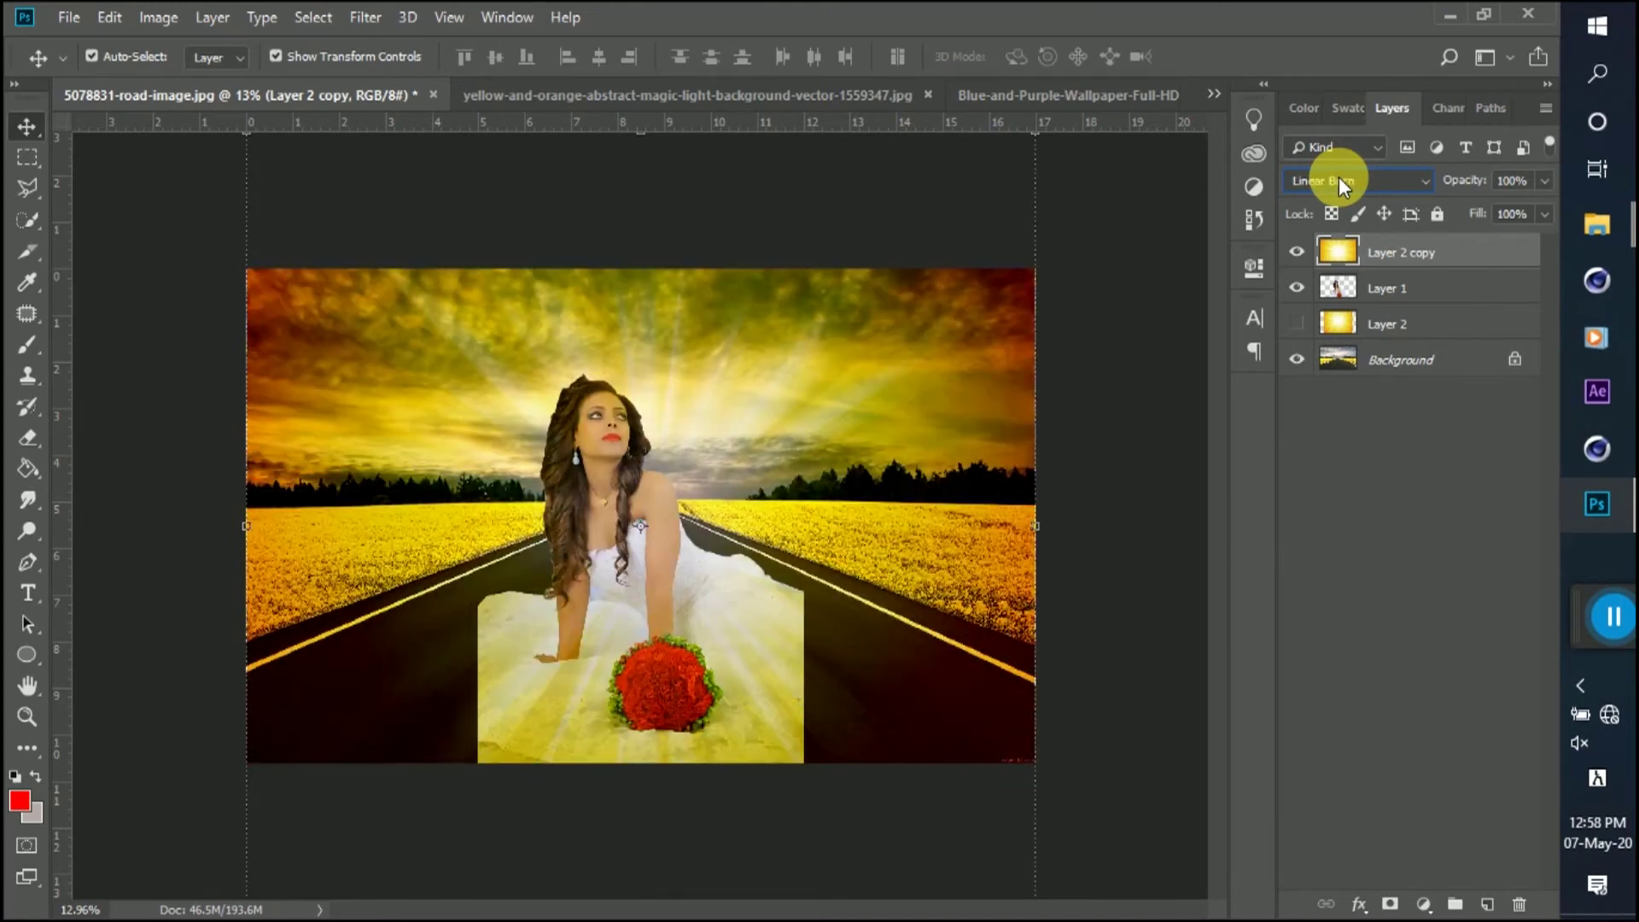
pyautogui.click(1097, 390)
pyautogui.scroll(2, 732, 653)
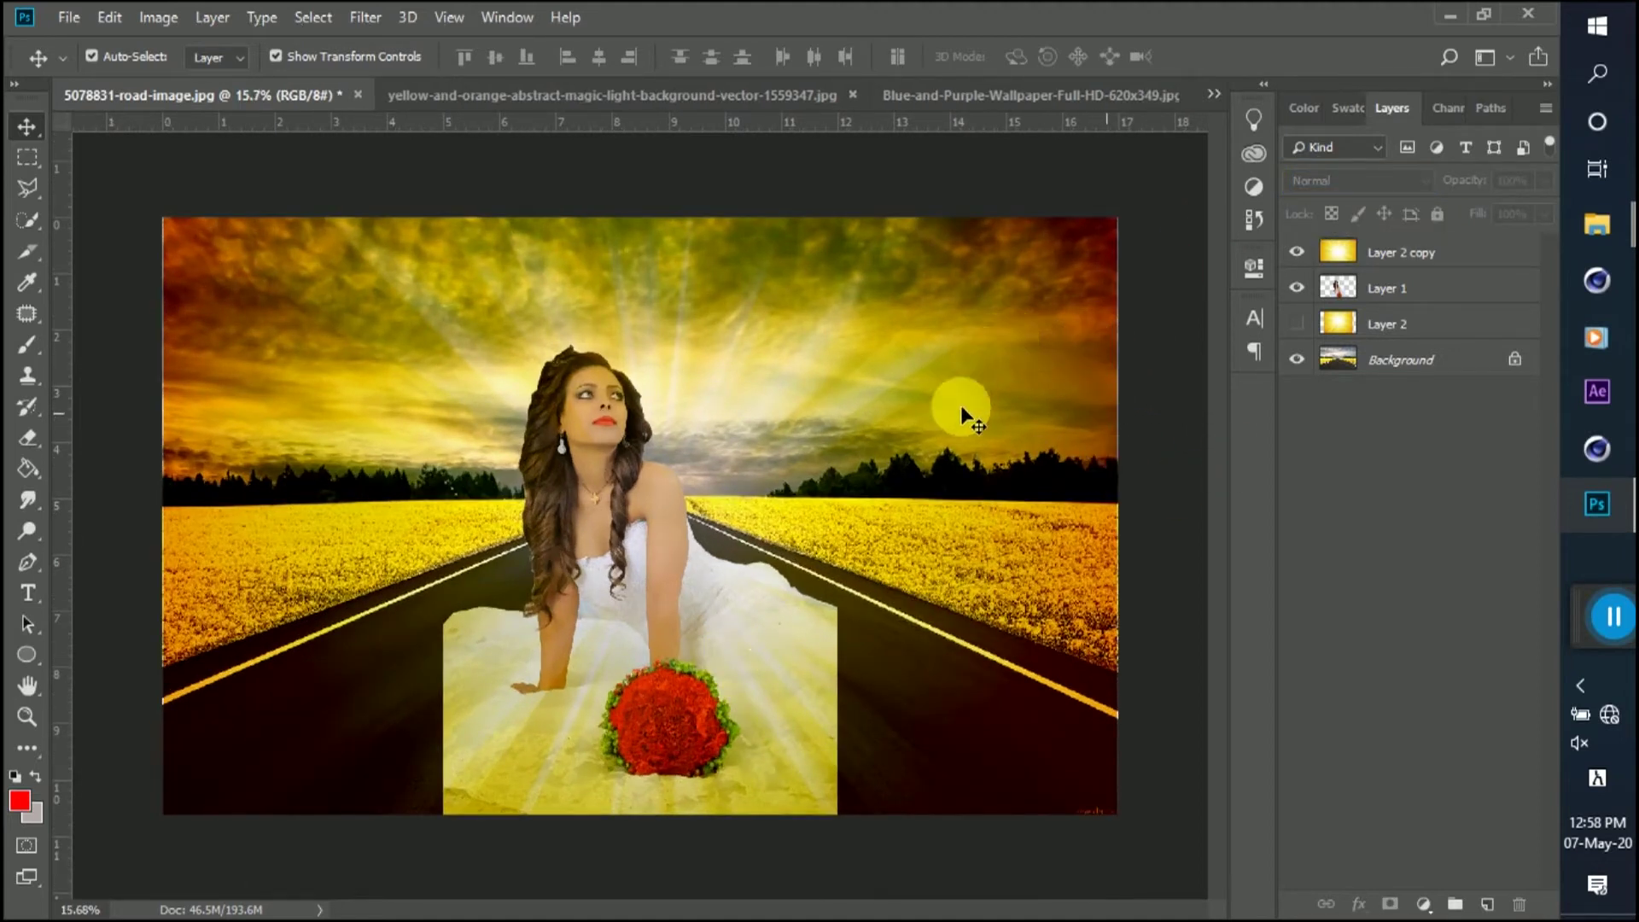
# - Show the original sunburst layer, bring it to the top of the stack, and scale it to 122.71% to cover the canvas width
pyautogui.click(1297, 324)
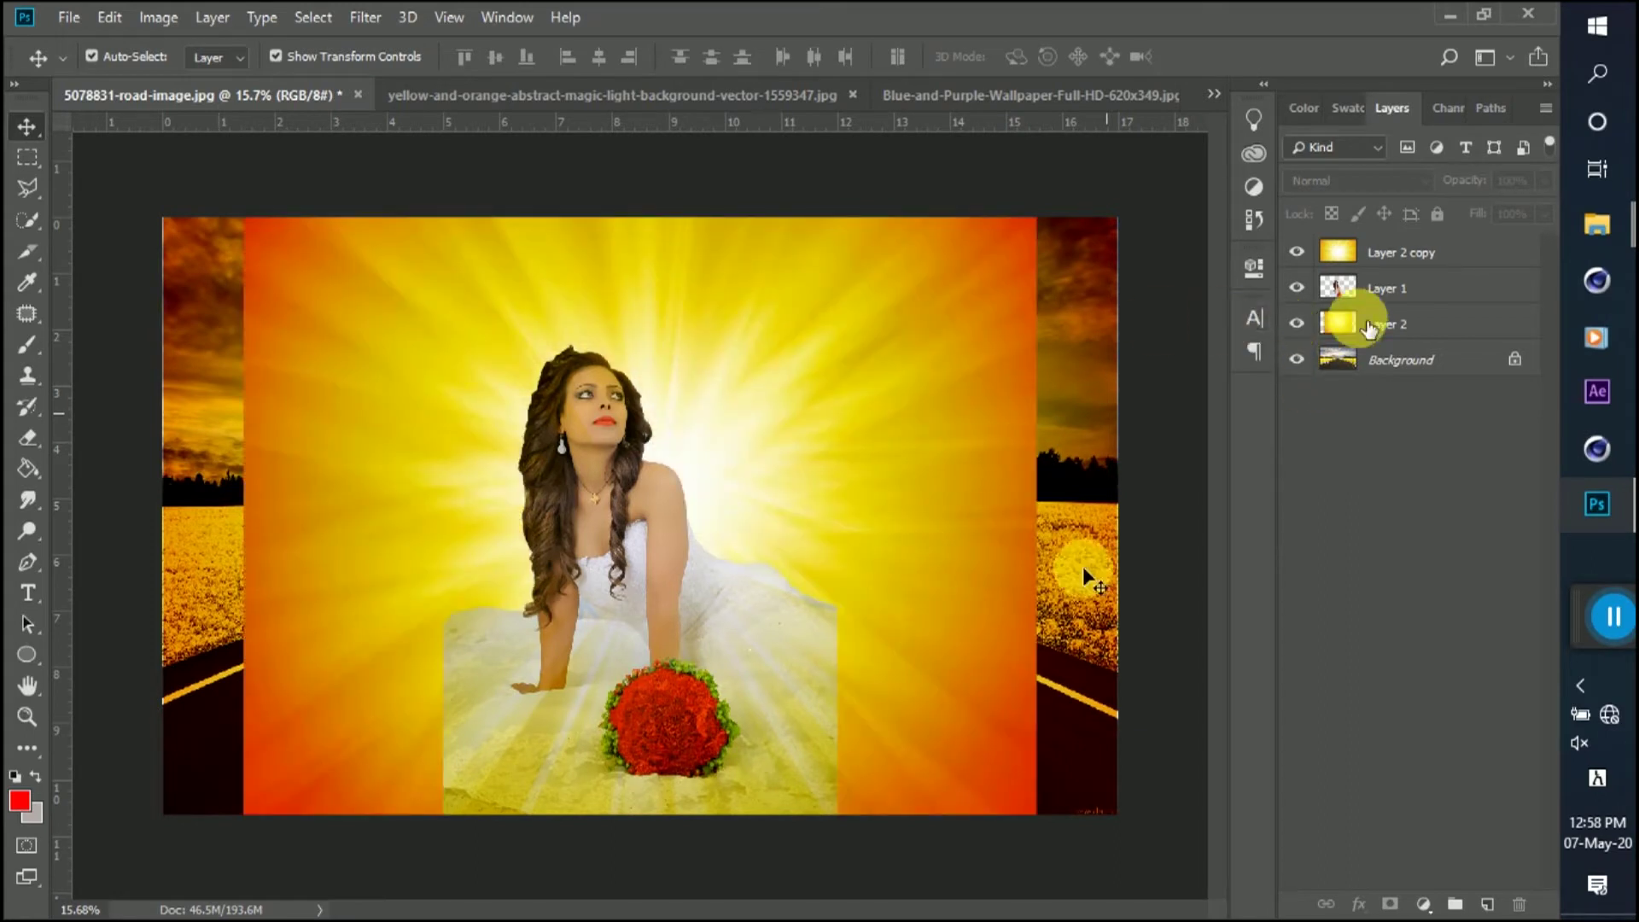
pyautogui.moveTo(1391, 325); pyautogui.dragTo(1393, 249)
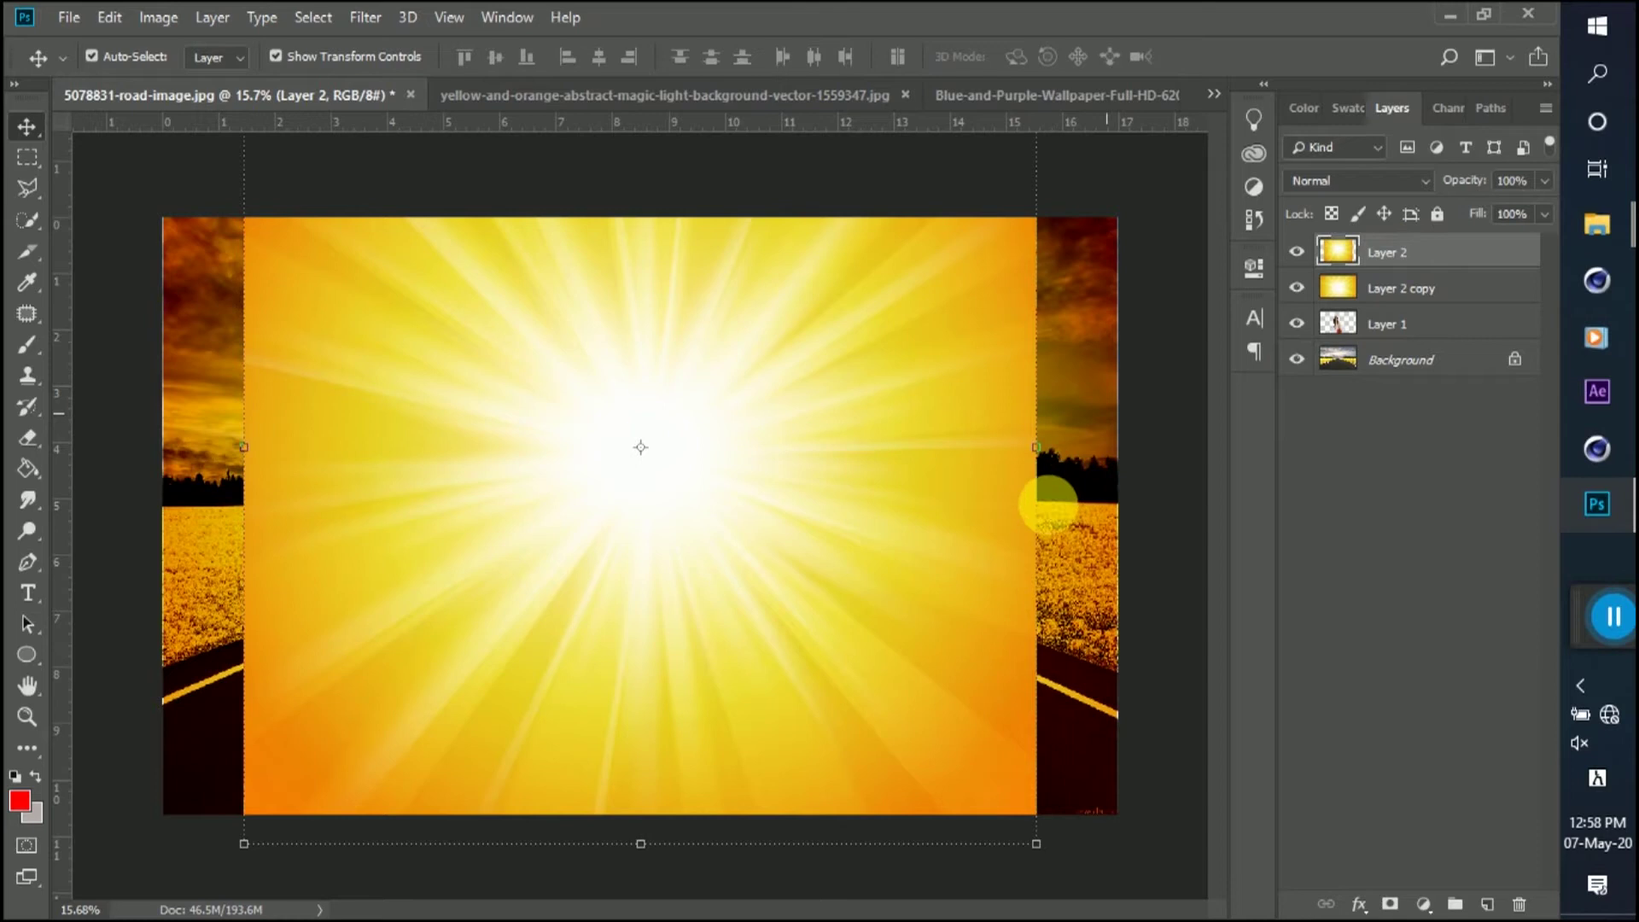
pyautogui.hotkey('ctrl', 't')
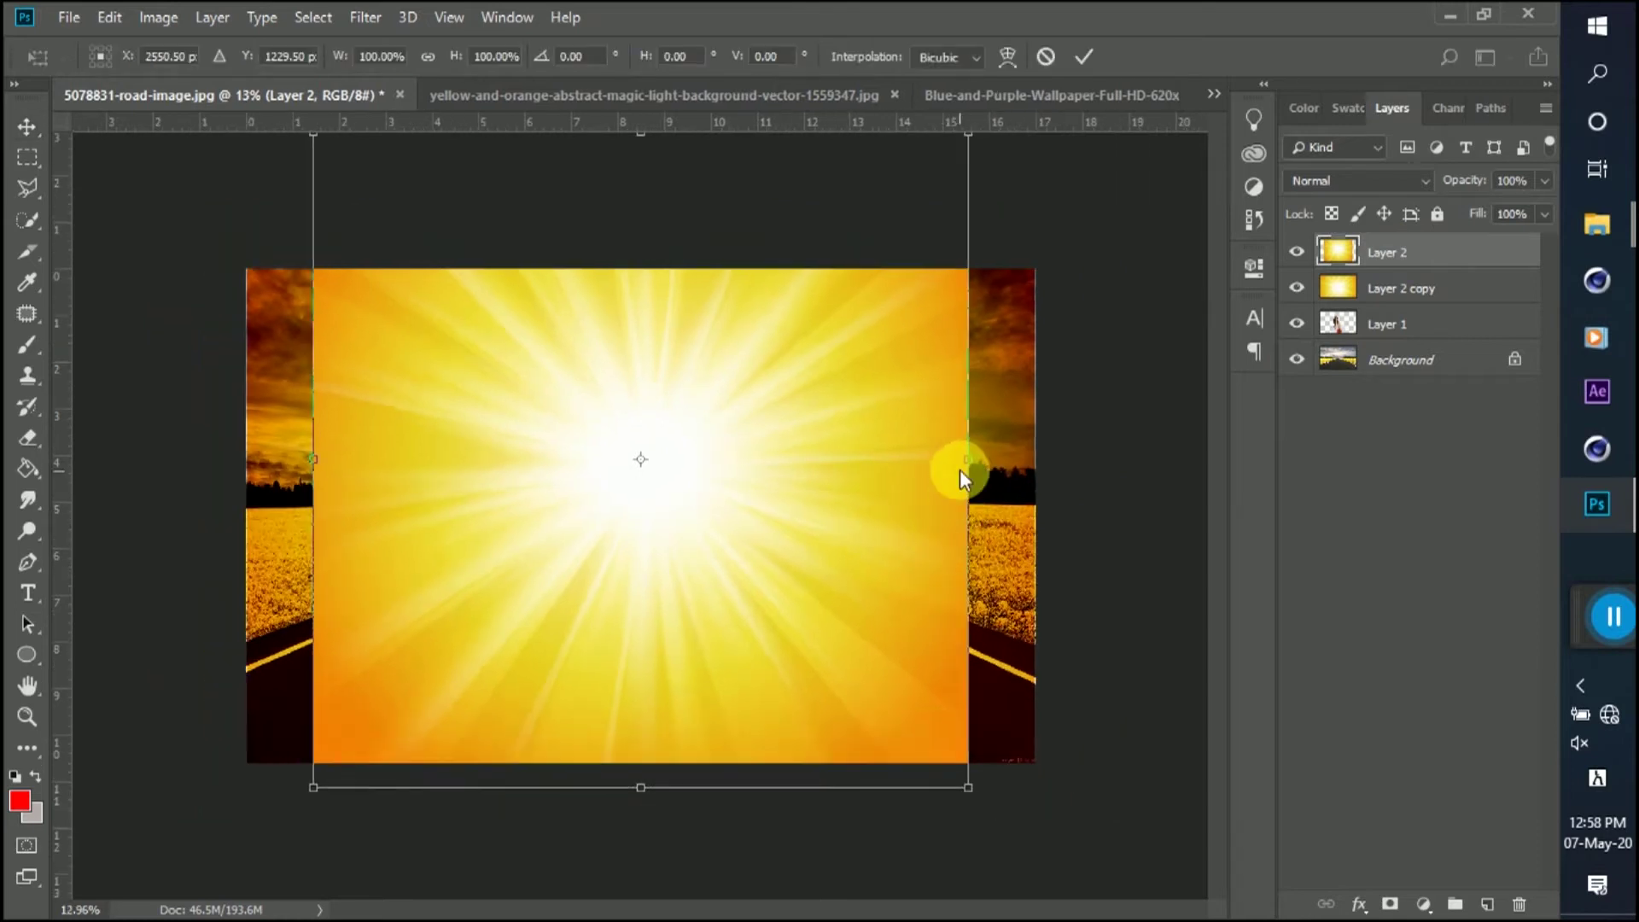
pyautogui.scroll(-1, 961, 484)
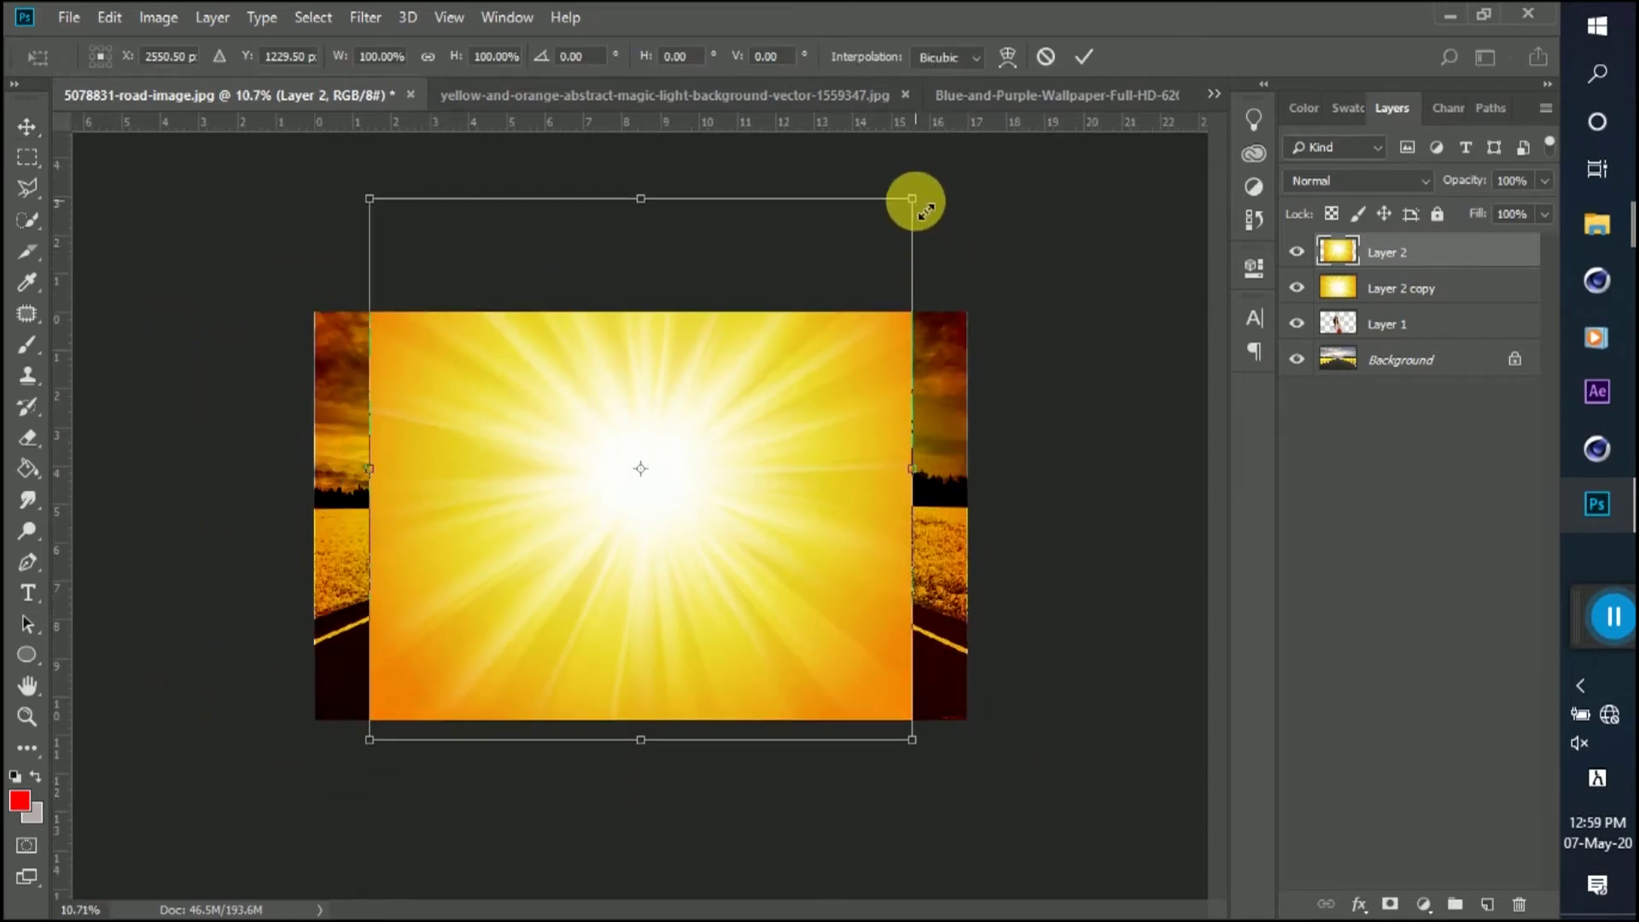
pyautogui.moveTo(912, 199); pyautogui.dragTo(980, 162)
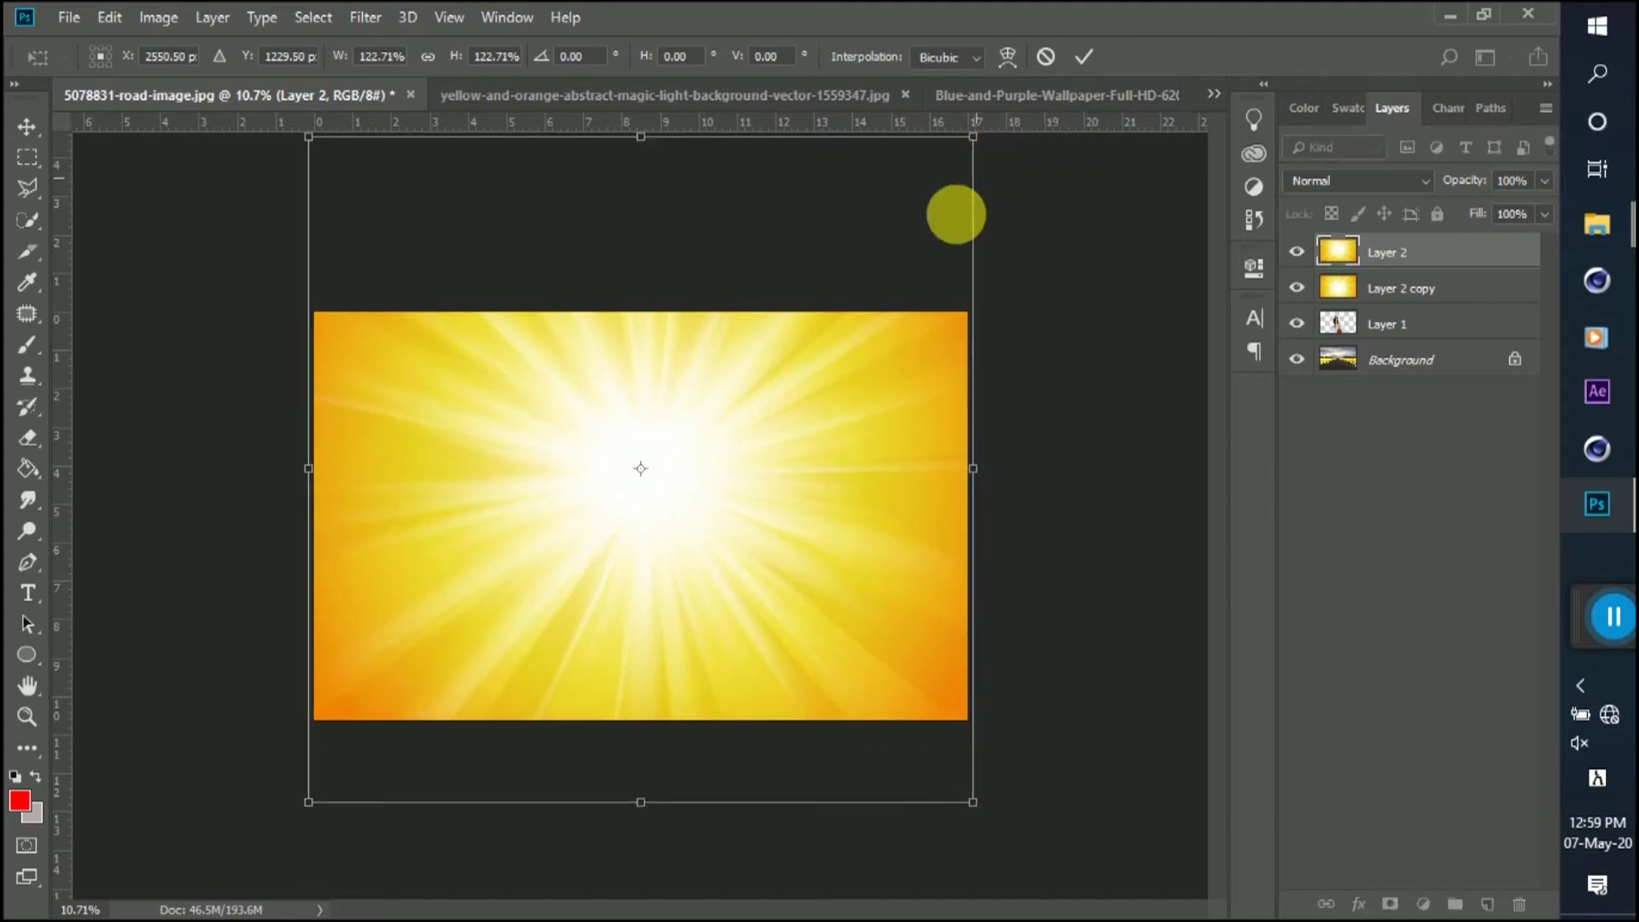
# - Apply the scaling, place the original sunburst layer beneath the woman's layer, and lower its opacity to 24%
pyautogui.moveTo(1403, 256); pyautogui.dragTo(1415, 350)
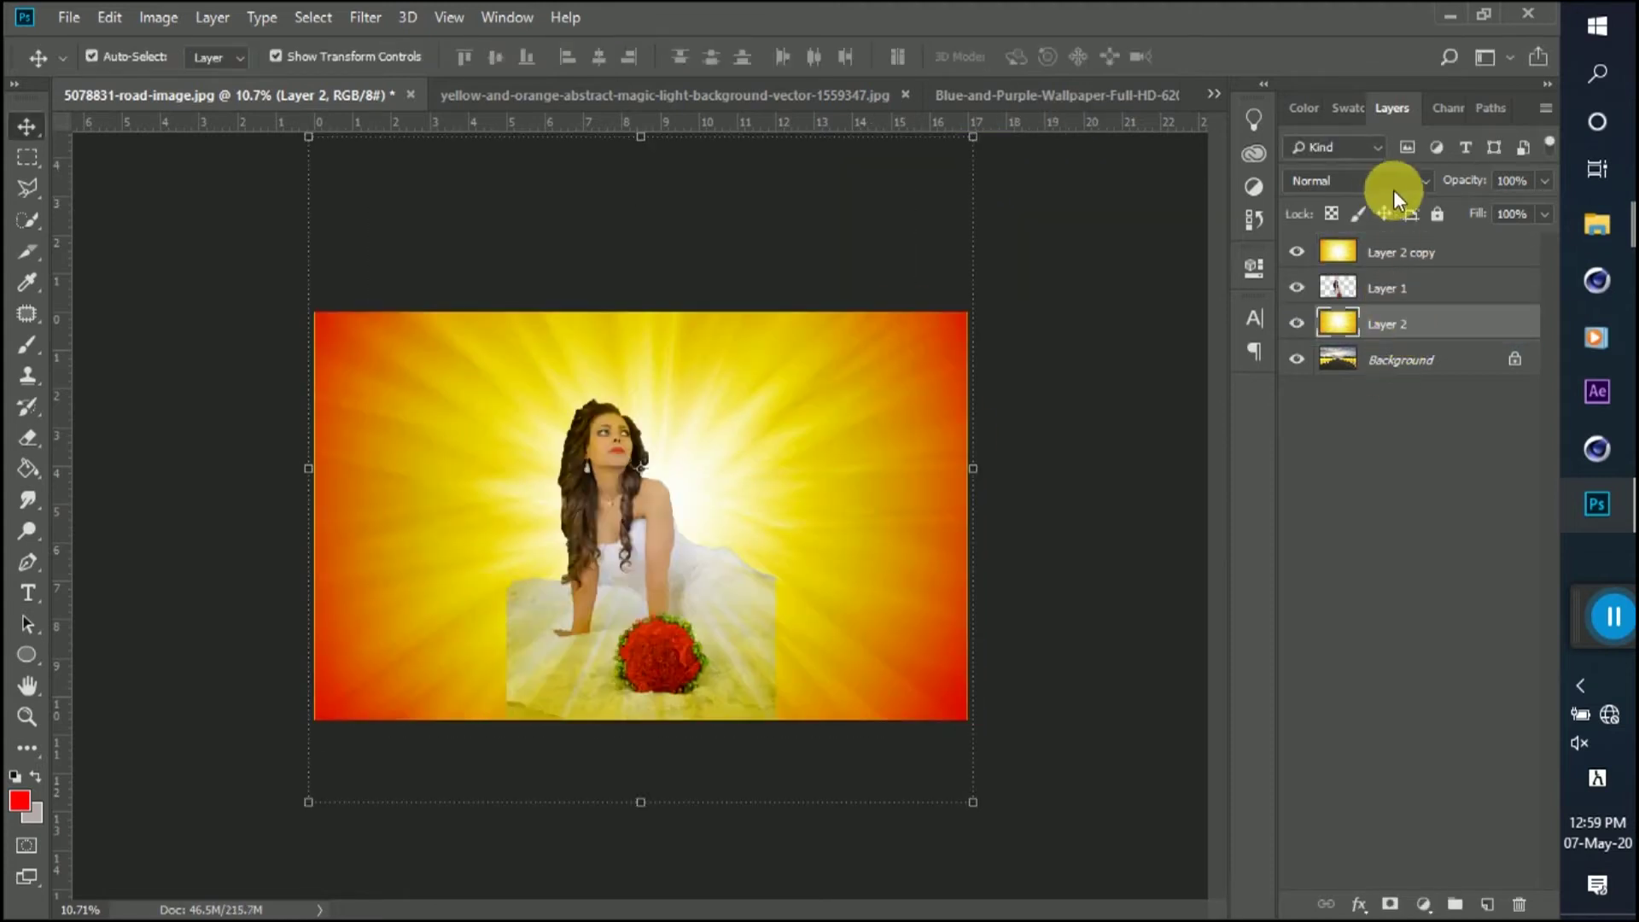
pyautogui.moveTo(1464, 180); pyautogui.dragTo(1382, 210)
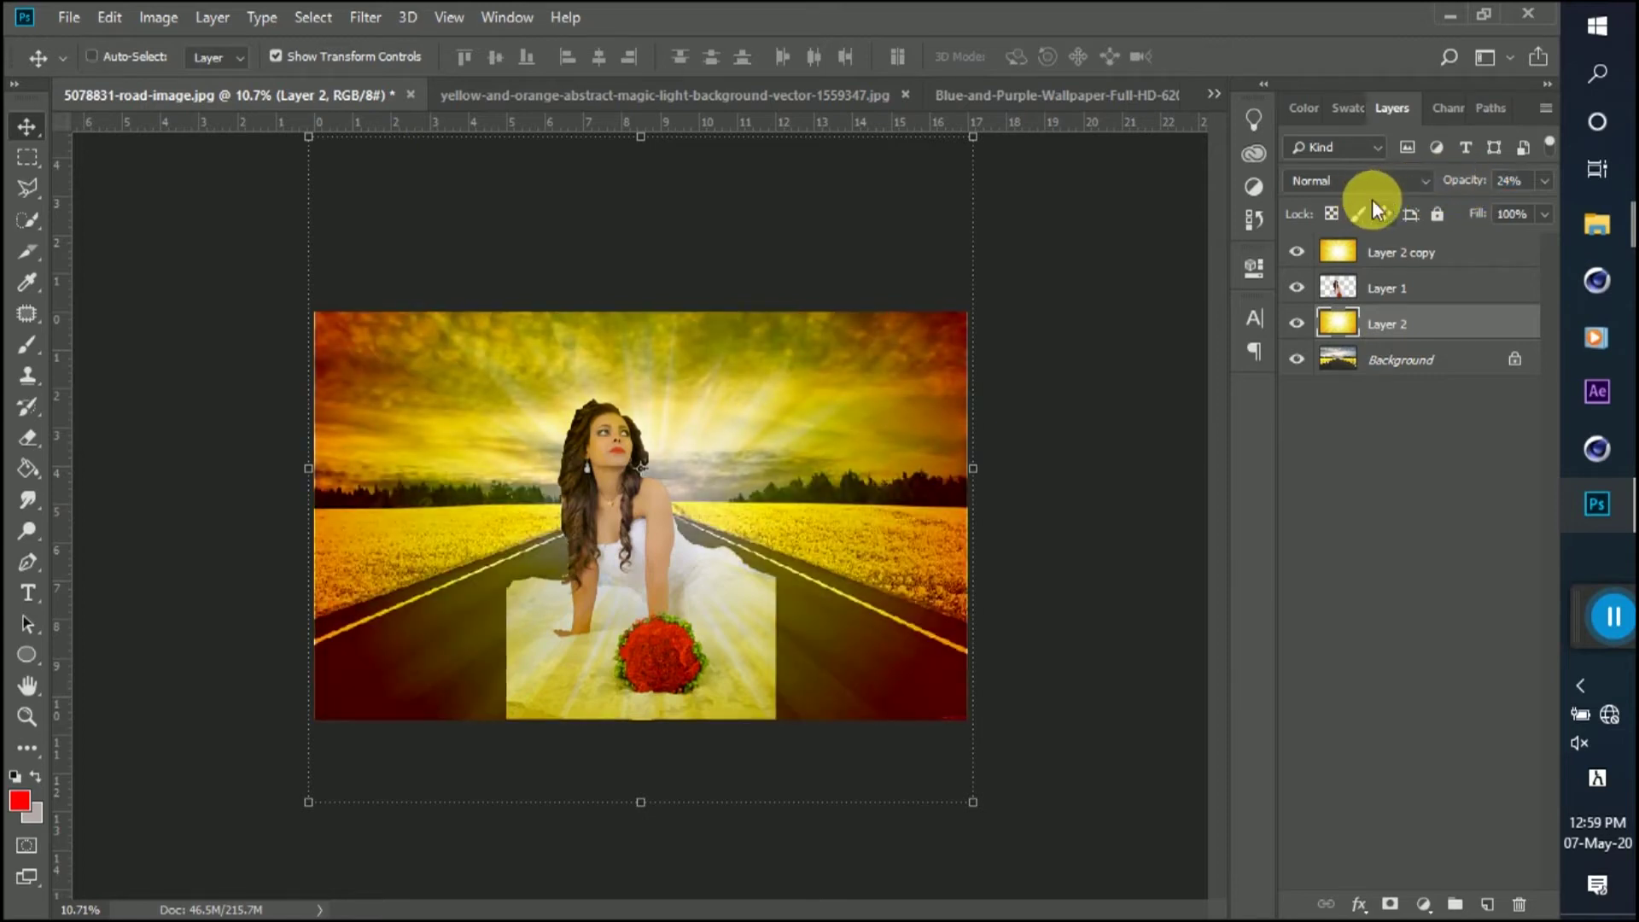
pyautogui.hotkey('ctrl', 'u')
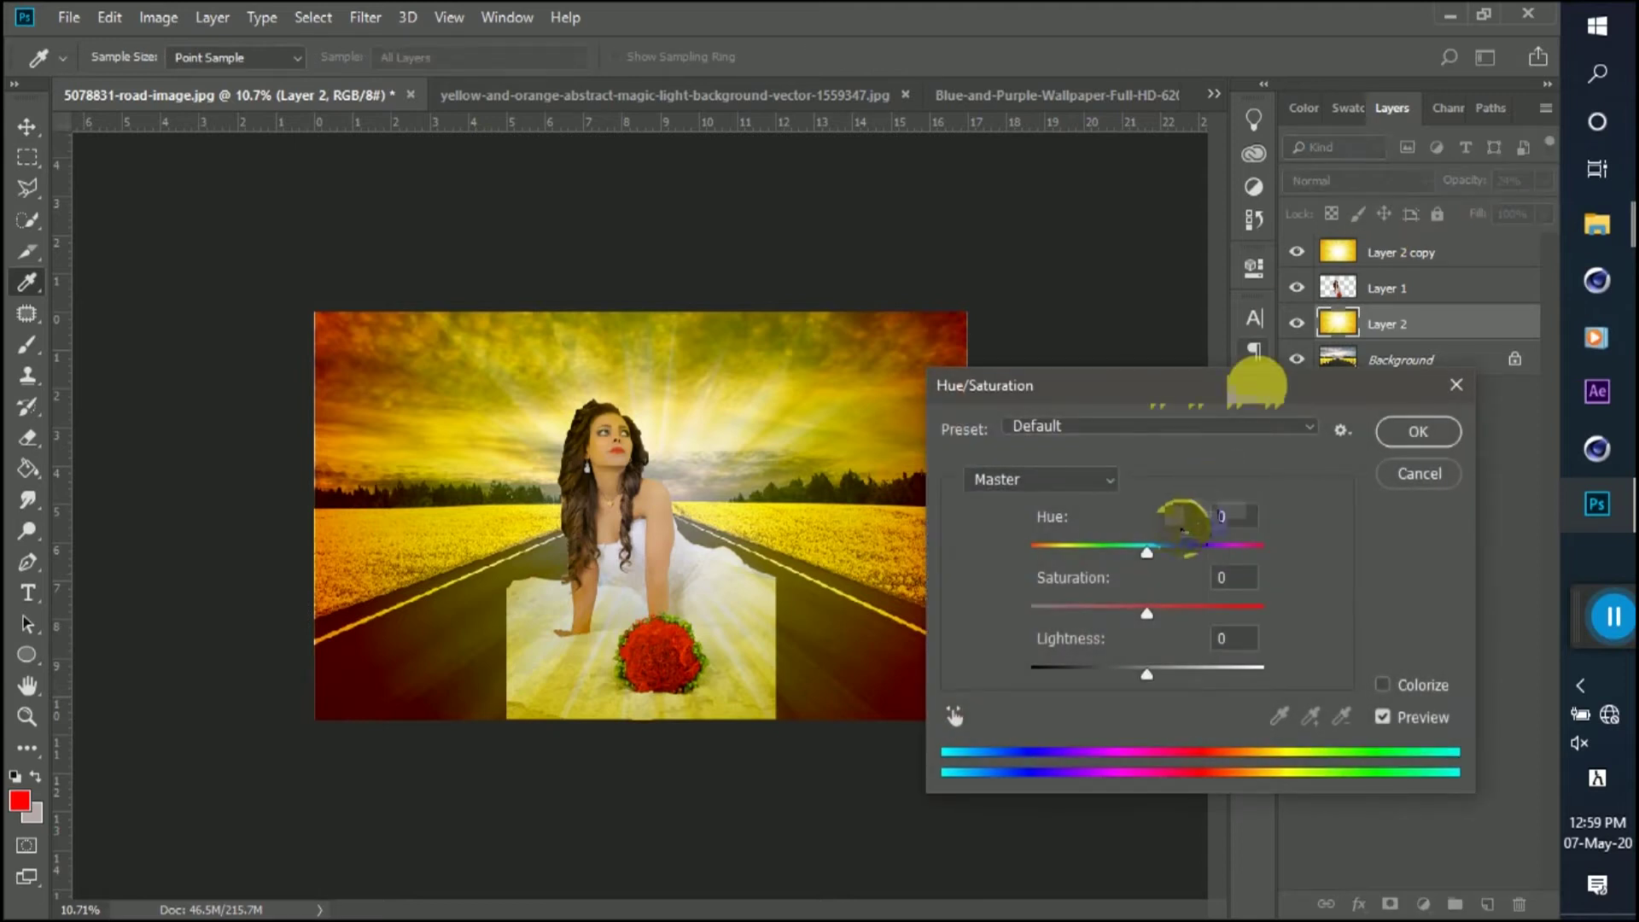
pyautogui.moveTo(1155, 552); pyautogui.dragTo(1264, 546)
pyautogui.click(1455, 385)
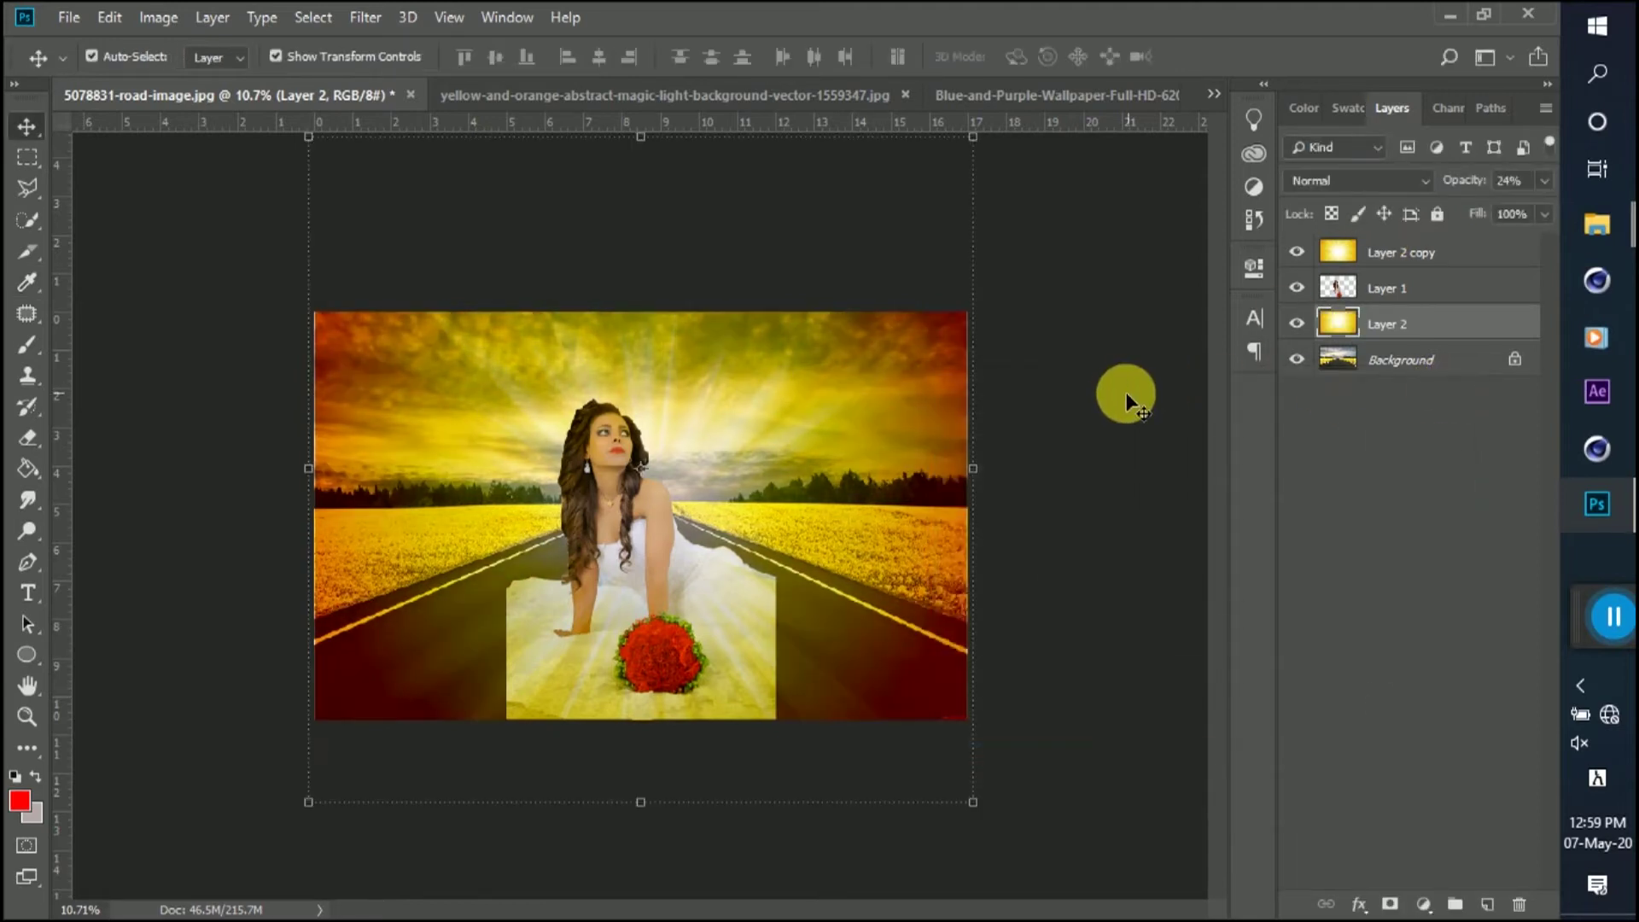
# - Hide the original sunburst layer and draw an ellipse shape about 4863 by 3020 px over most of the image
pyautogui.click(1298, 325)
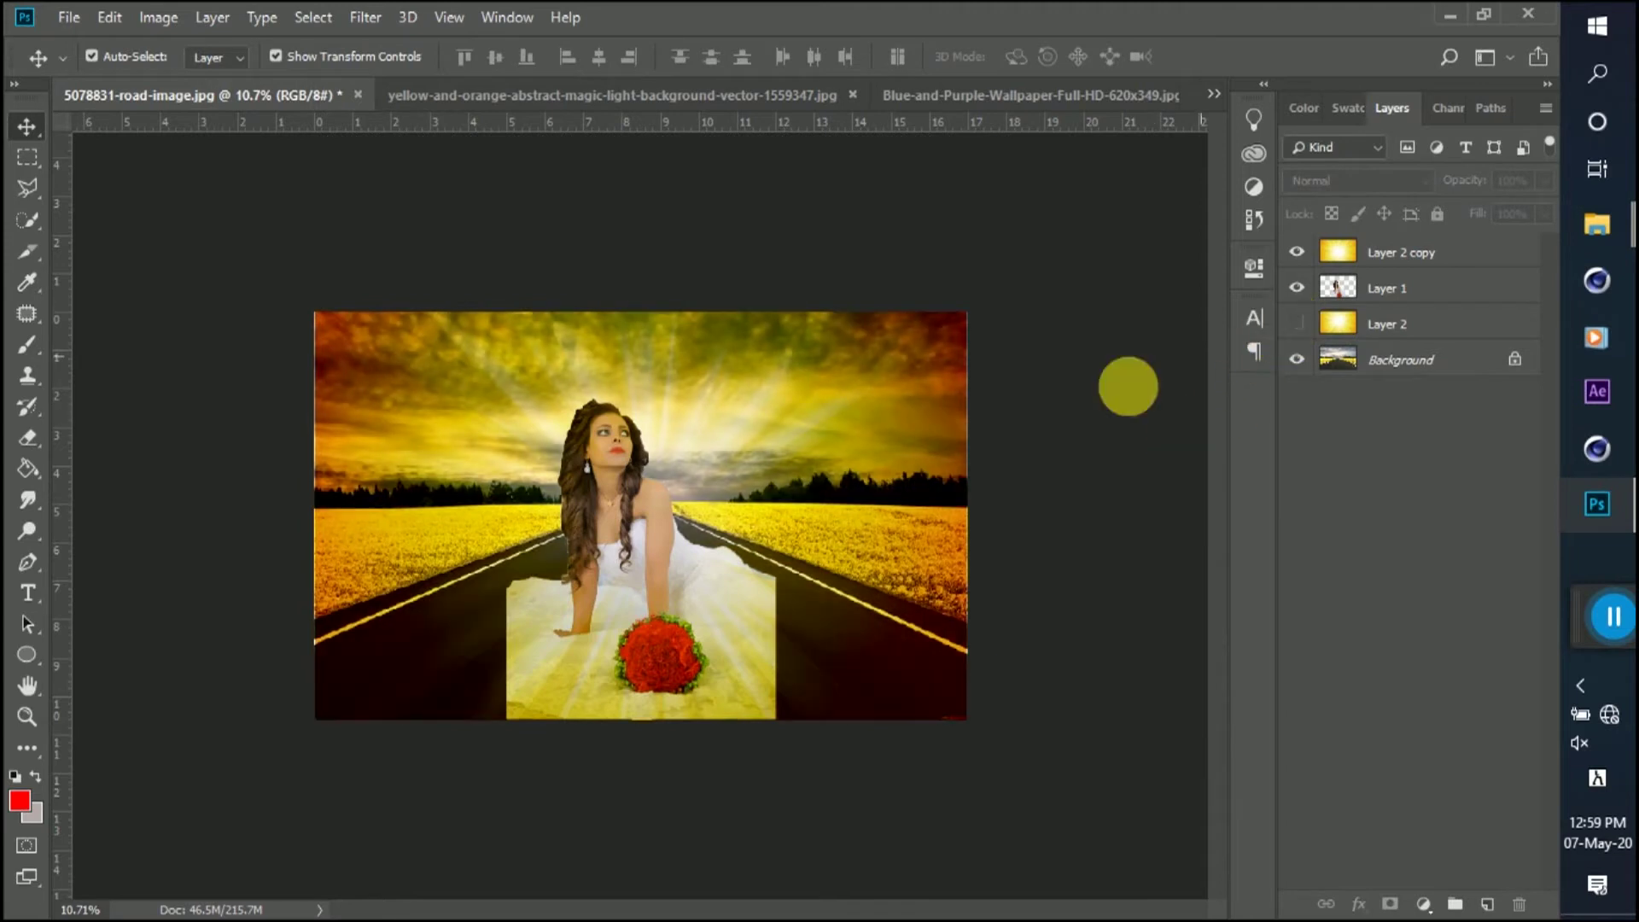
pyautogui.scroll(2, 771, 480)
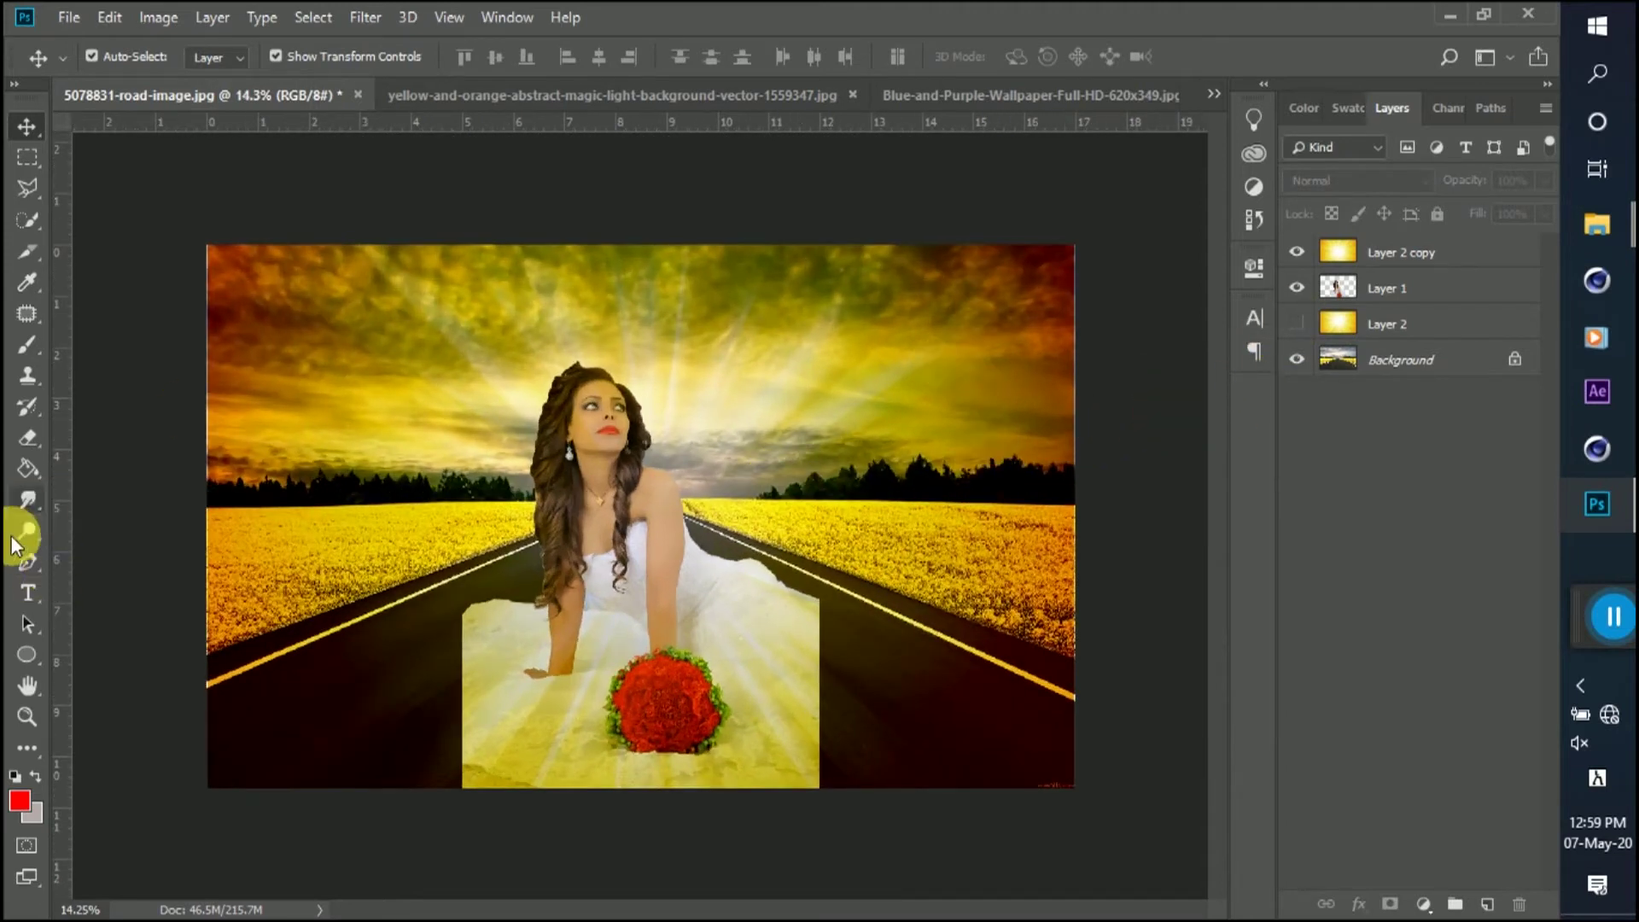
pyautogui.click(27, 655)
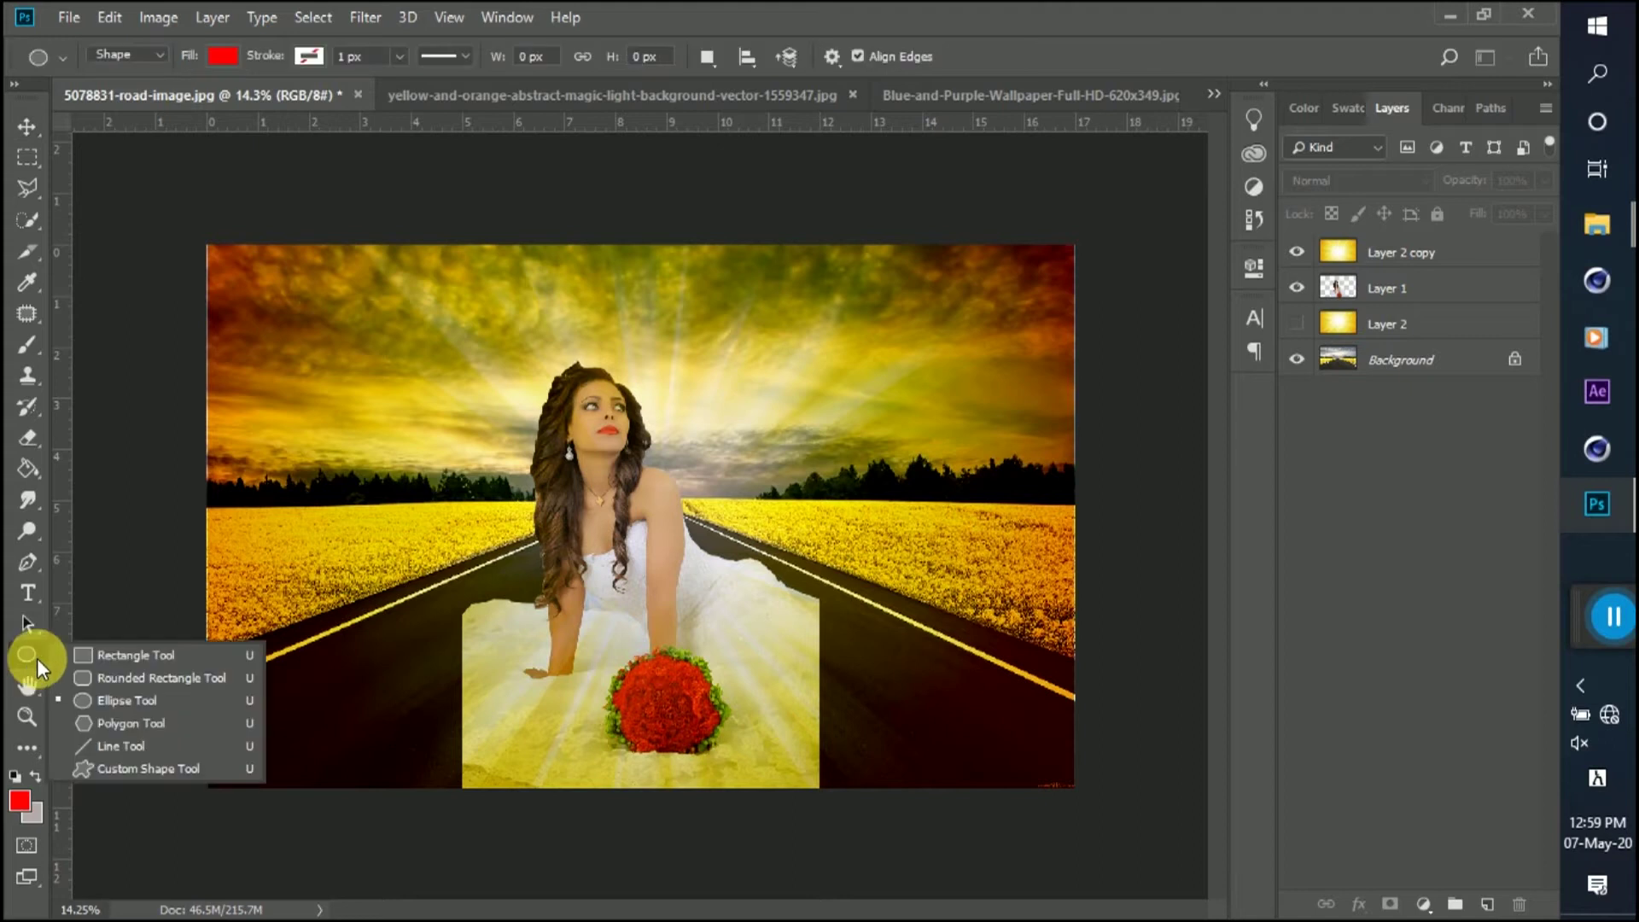
pyautogui.click(110, 703)
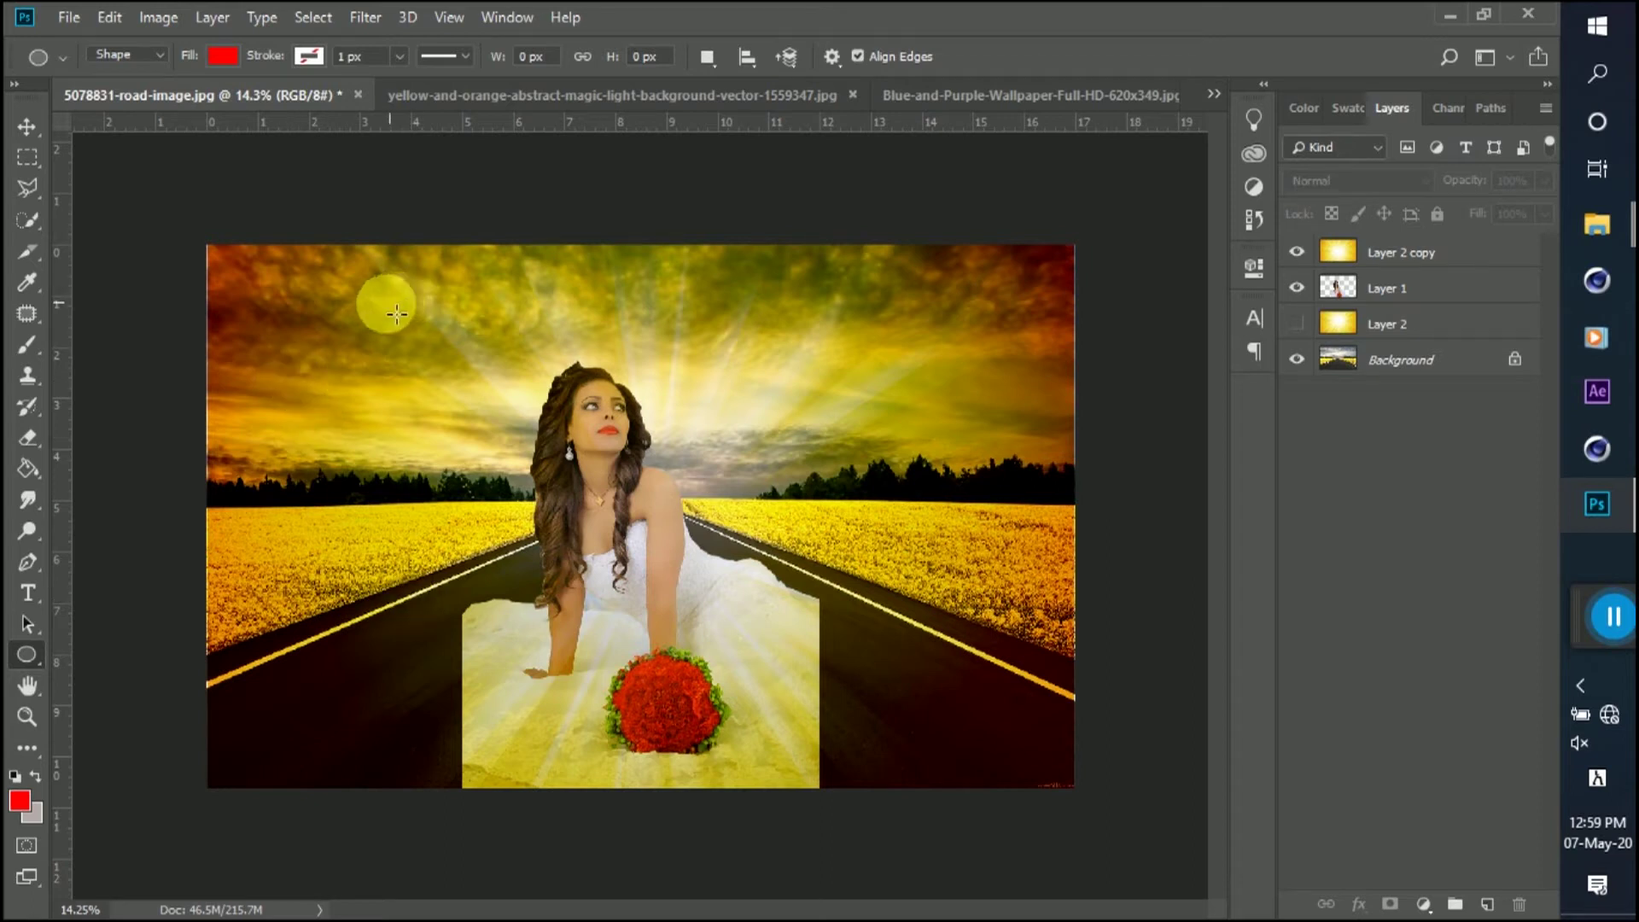
pyautogui.moveTo(264, 288); pyautogui.dragTo(1066, 793)
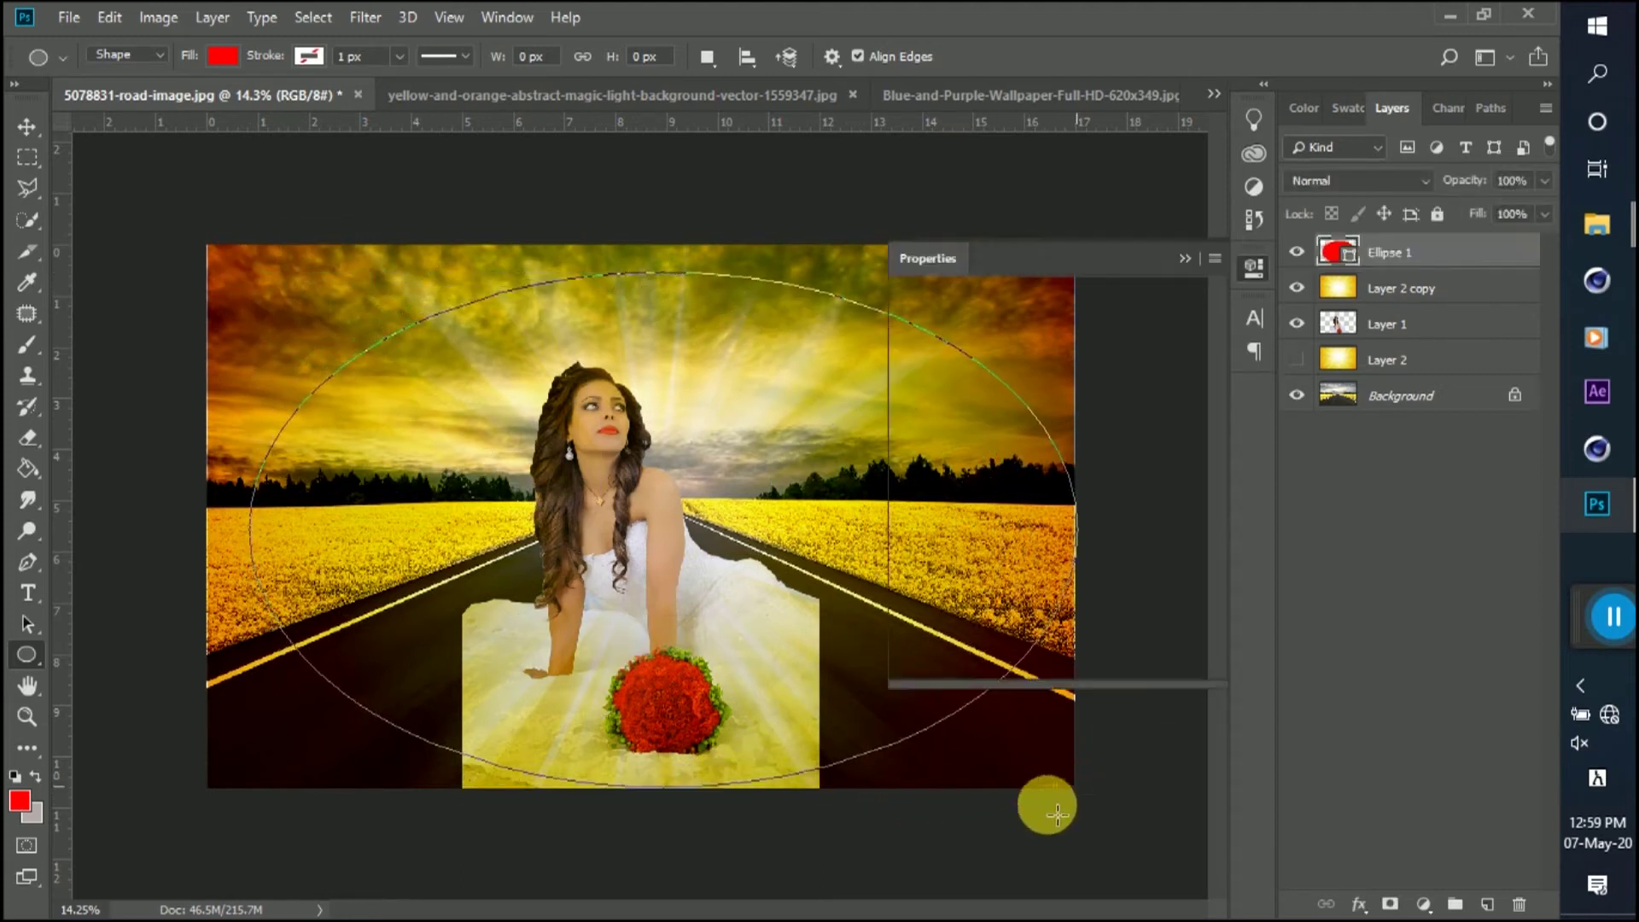
# - Give the ellipse a 52.15 px white stroke, trying a yellow fill before settling on black
pyautogui.click(914, 446)
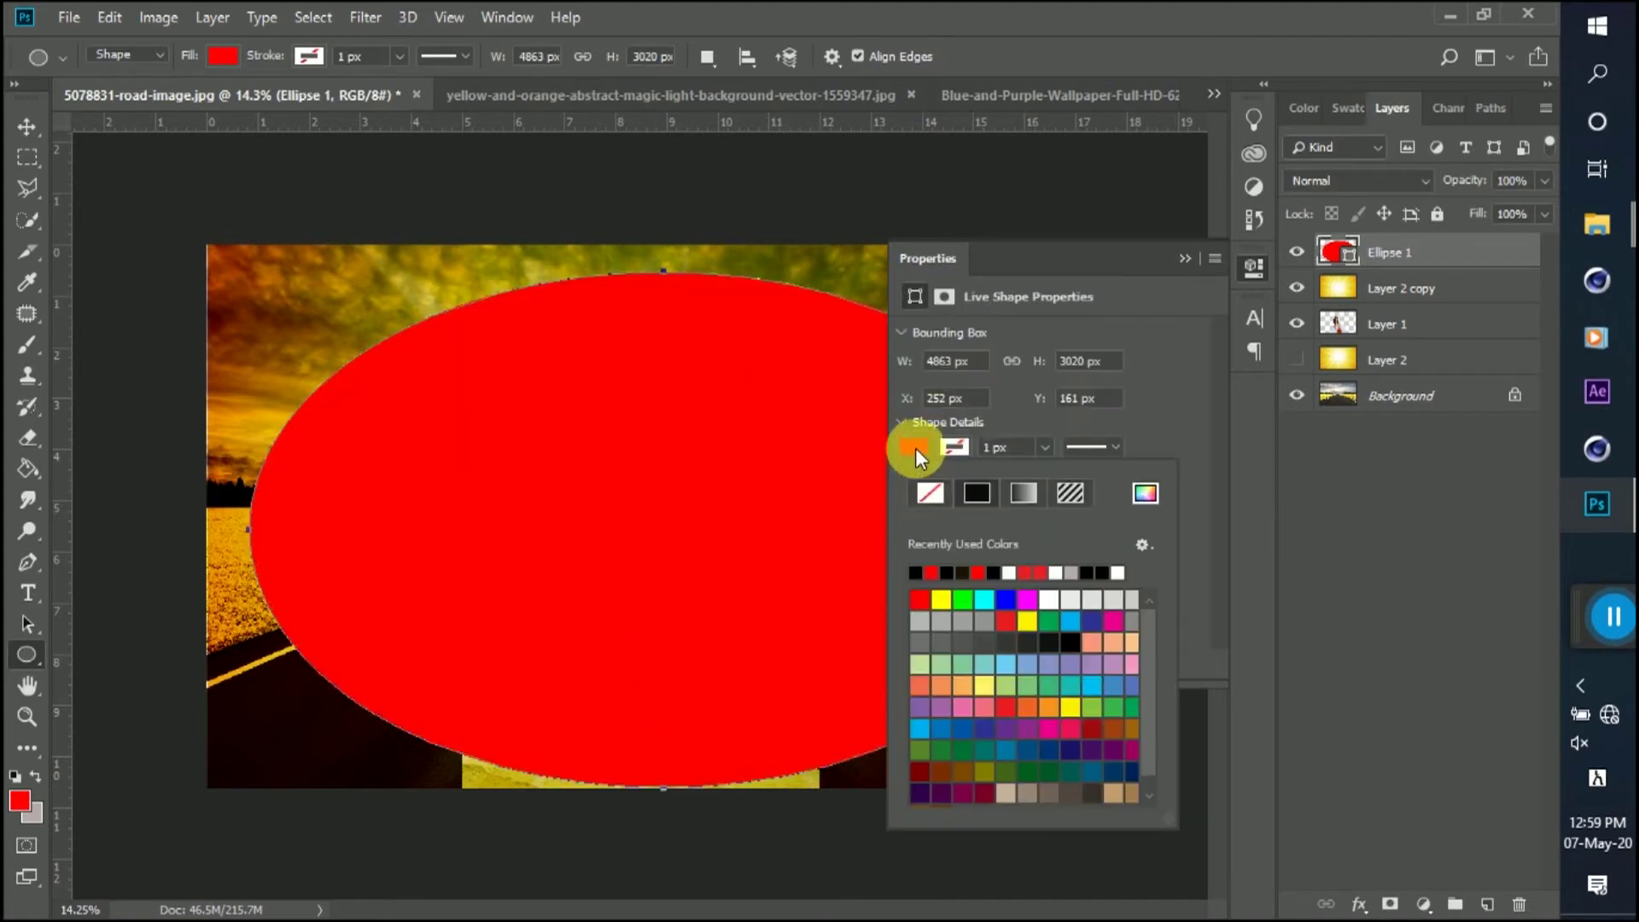
pyautogui.click(942, 600)
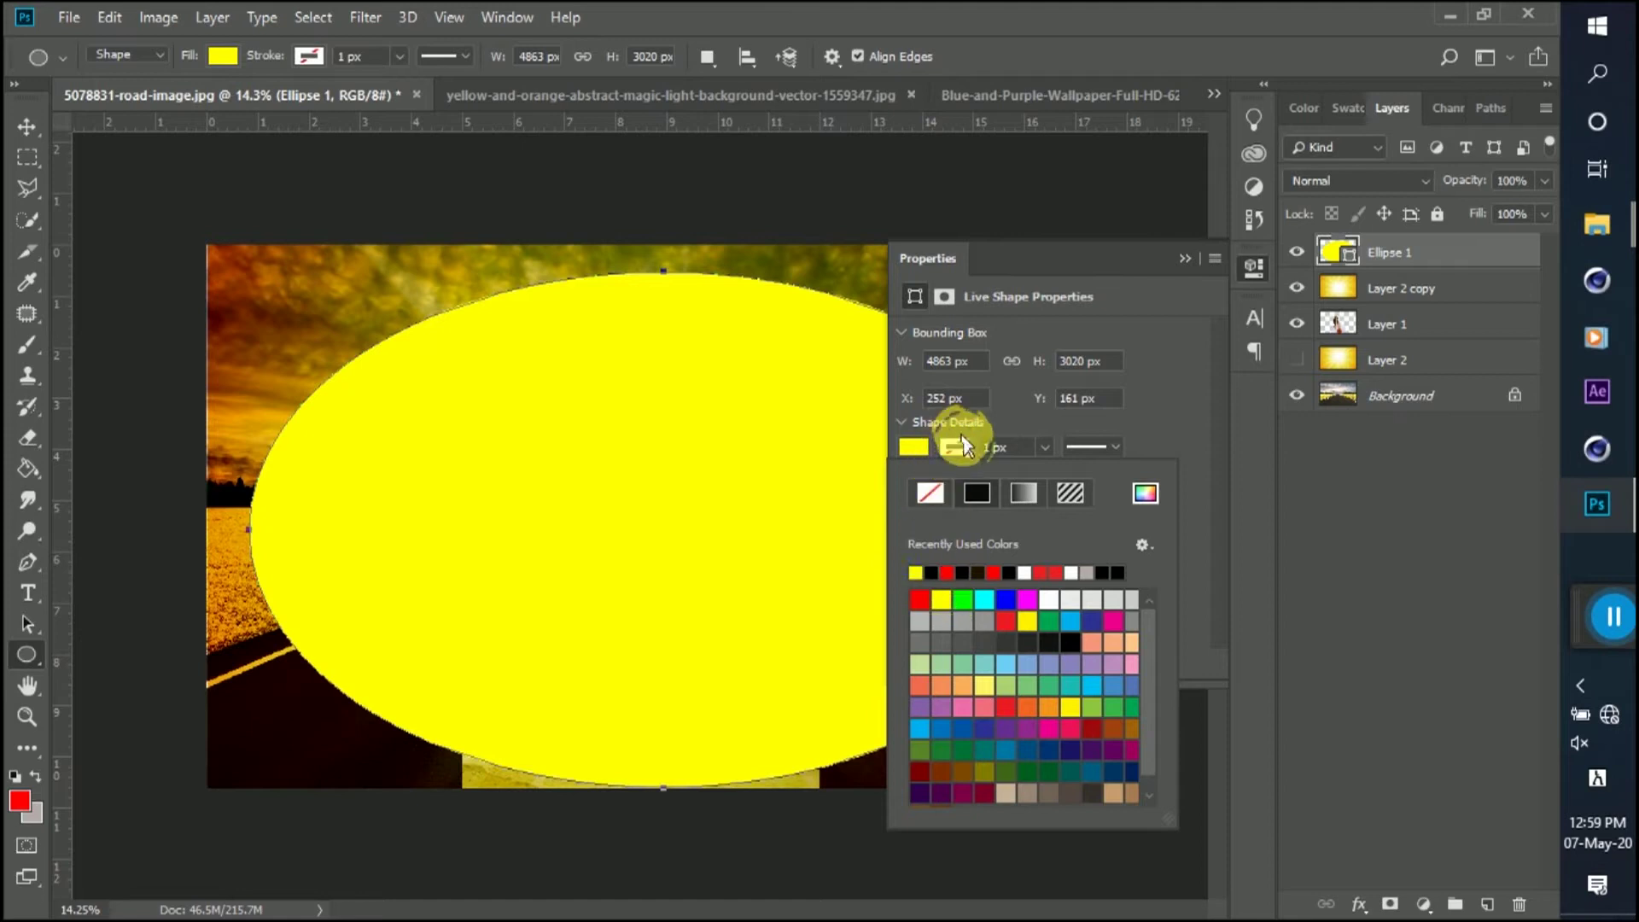
pyautogui.click(1044, 445)
pyautogui.moveTo(1044, 466); pyautogui.dragTo(1053, 475)
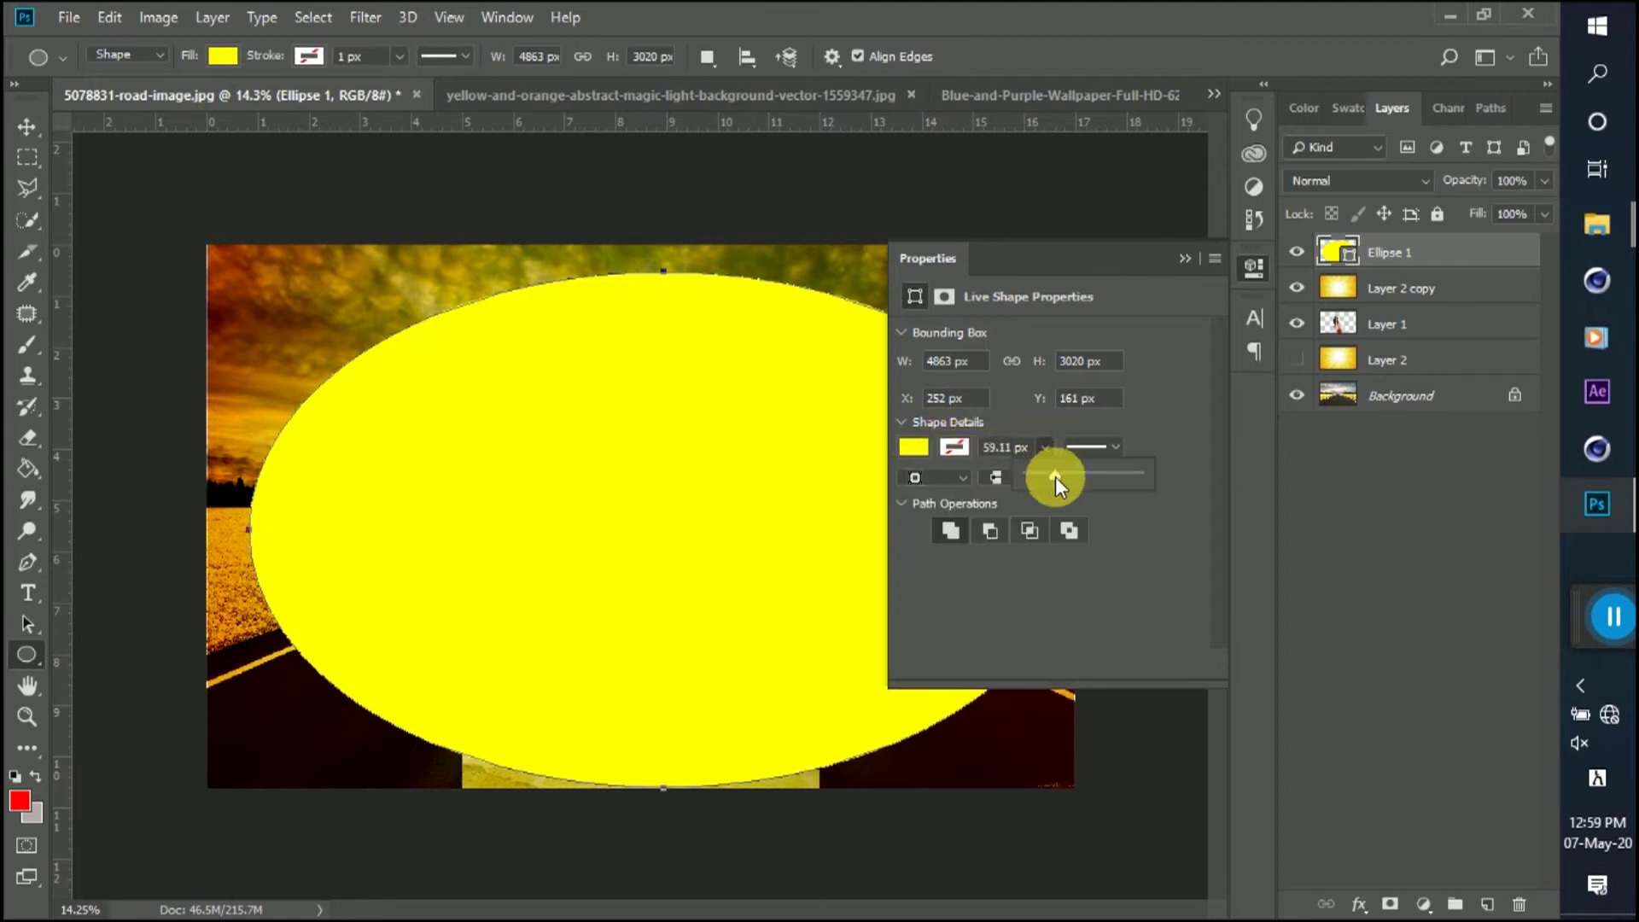
pyautogui.click(955, 446)
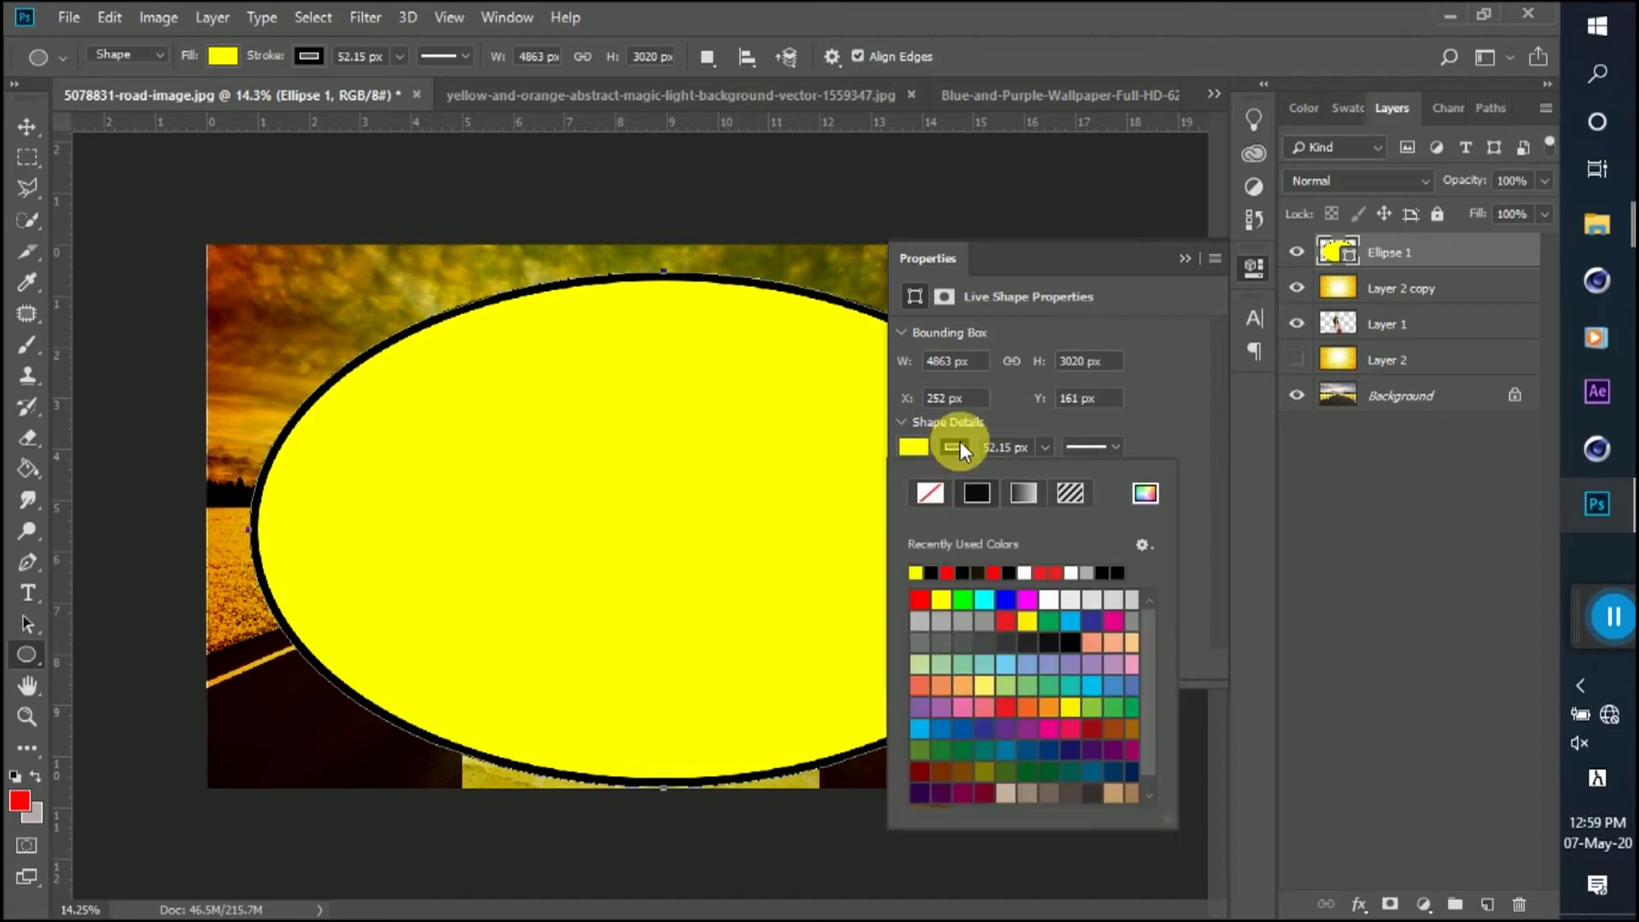
pyautogui.click(1025, 573)
pyautogui.click(910, 447)
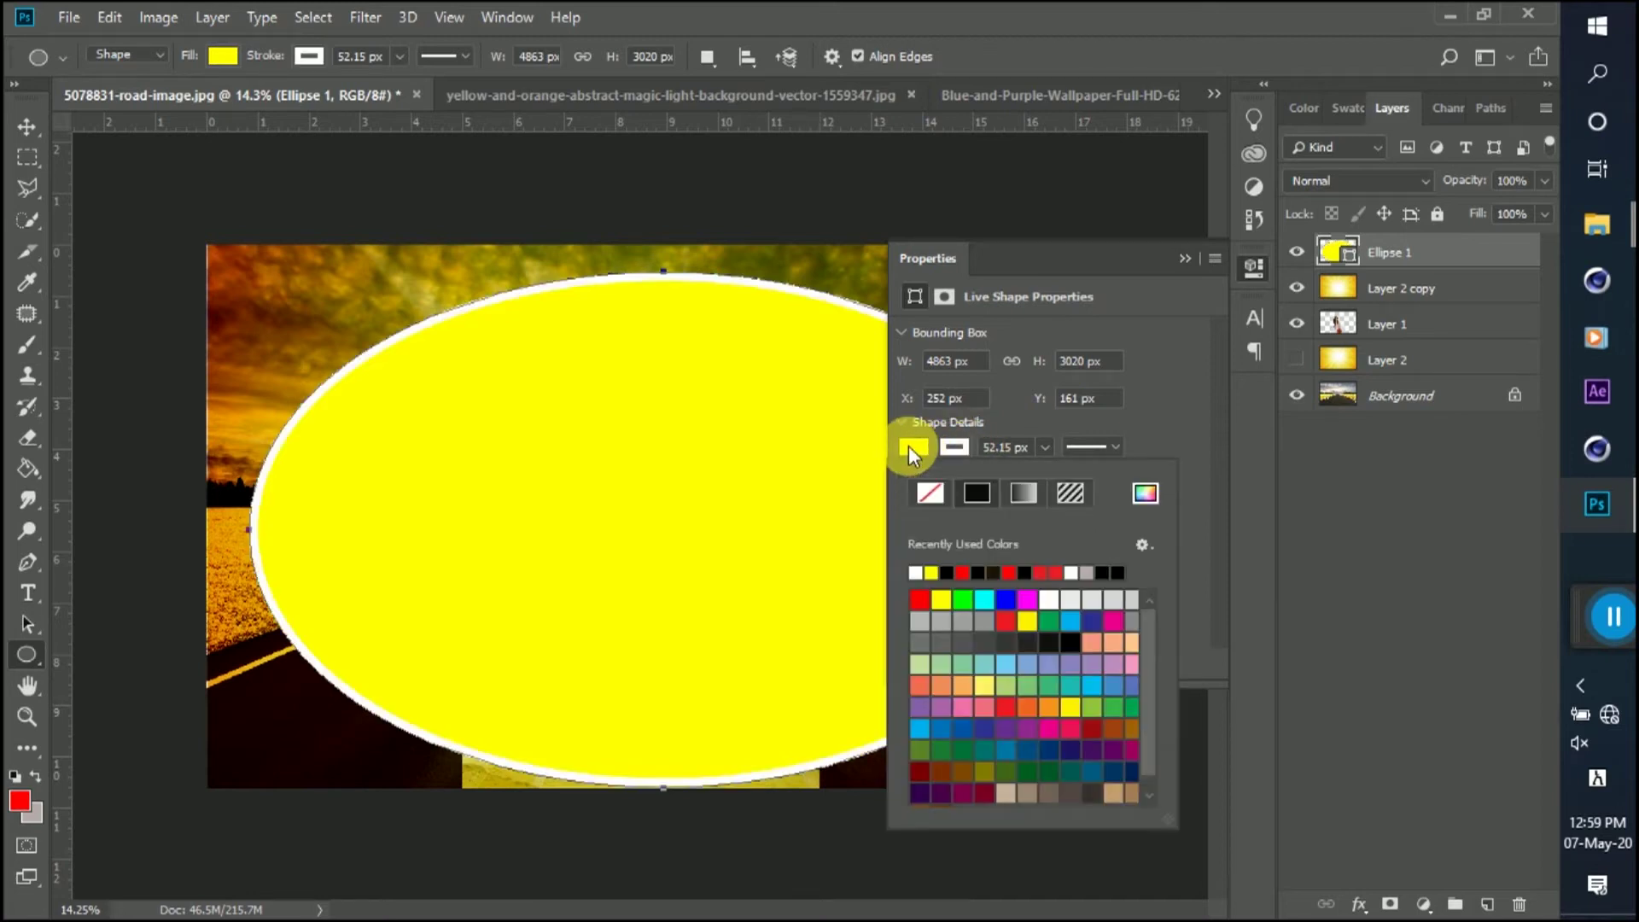
pyautogui.click(946, 573)
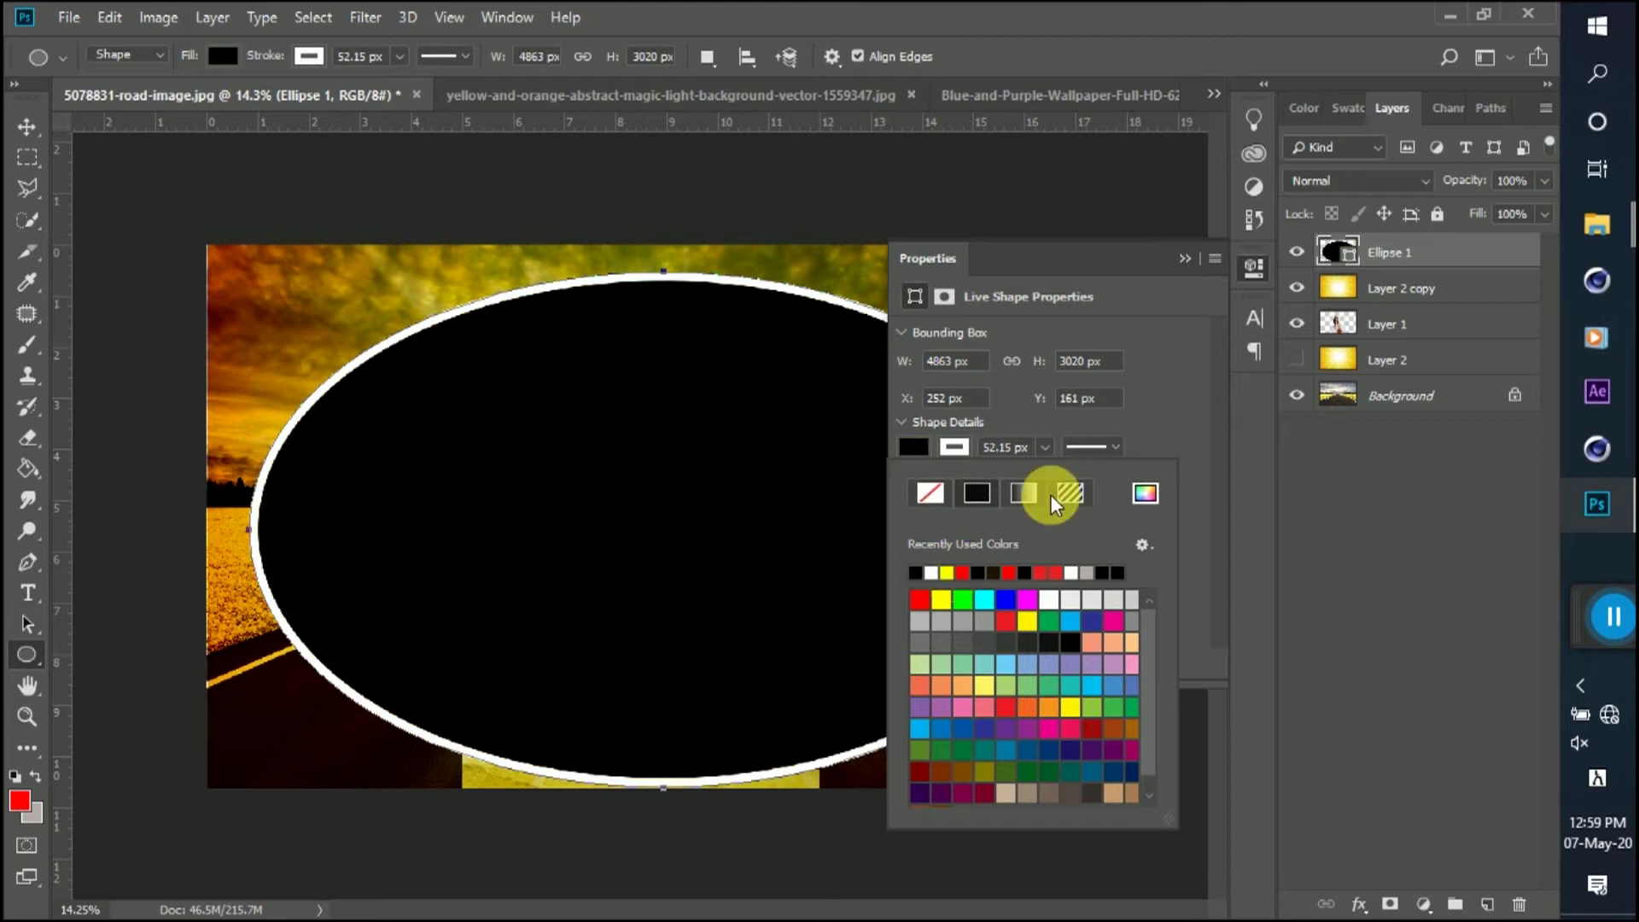
pyautogui.click(1186, 258)
# - Stretch the ellipse upward to 148.05% height and widen it on both sides so that it extends past the canvas edges
pyautogui.click(23, 137)
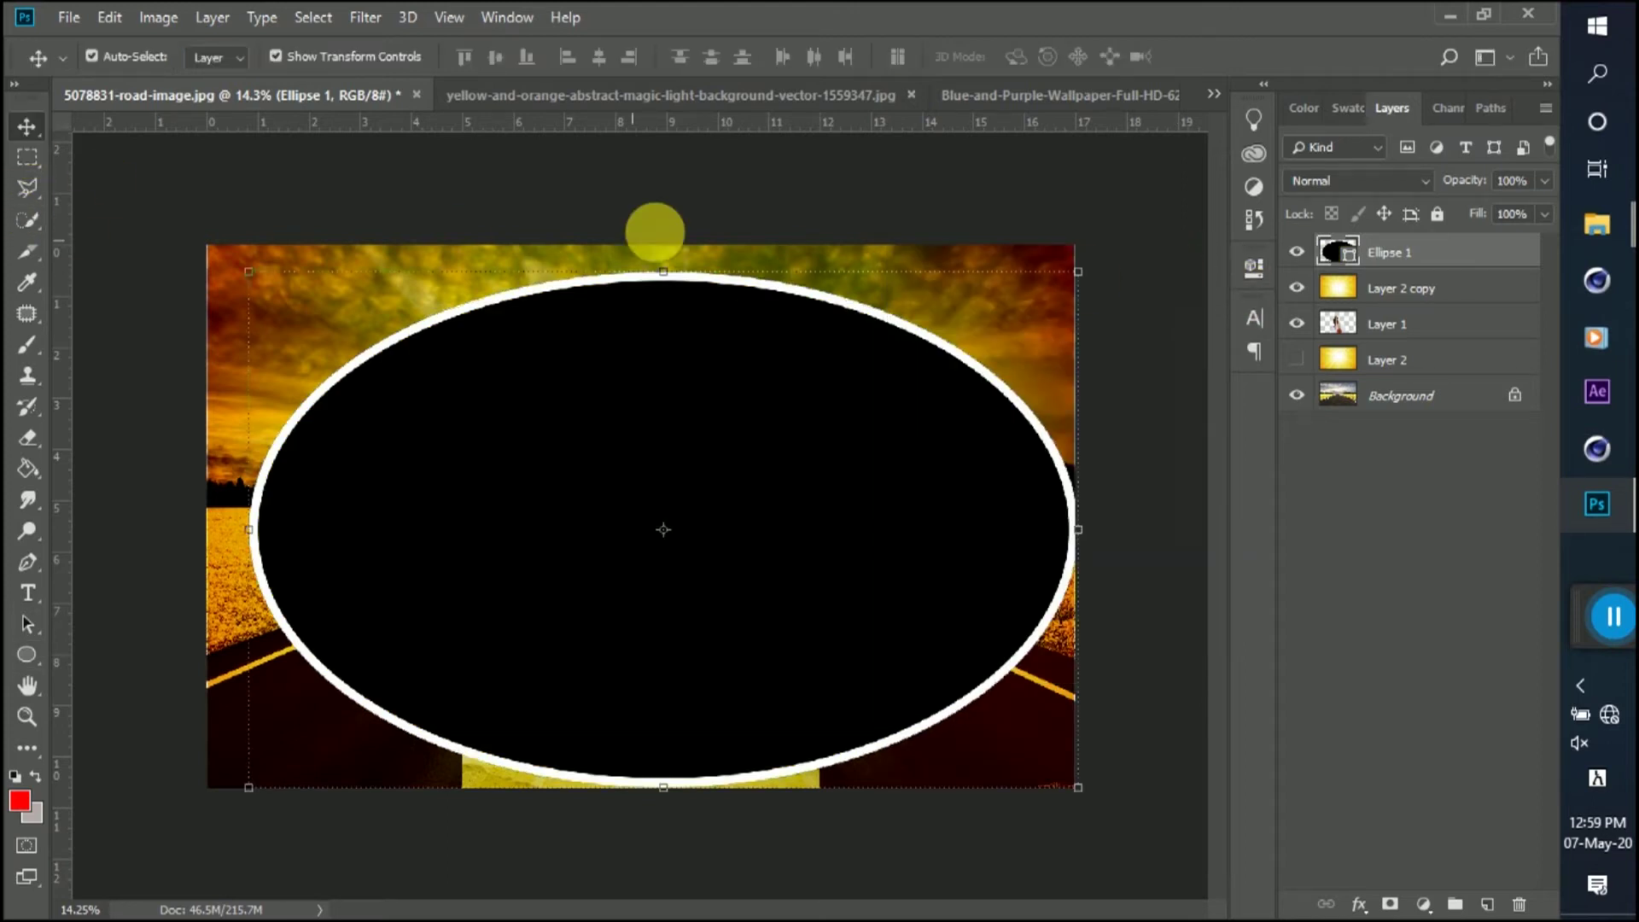
pyautogui.moveTo(678, 279); pyautogui.dragTo(654, 178)
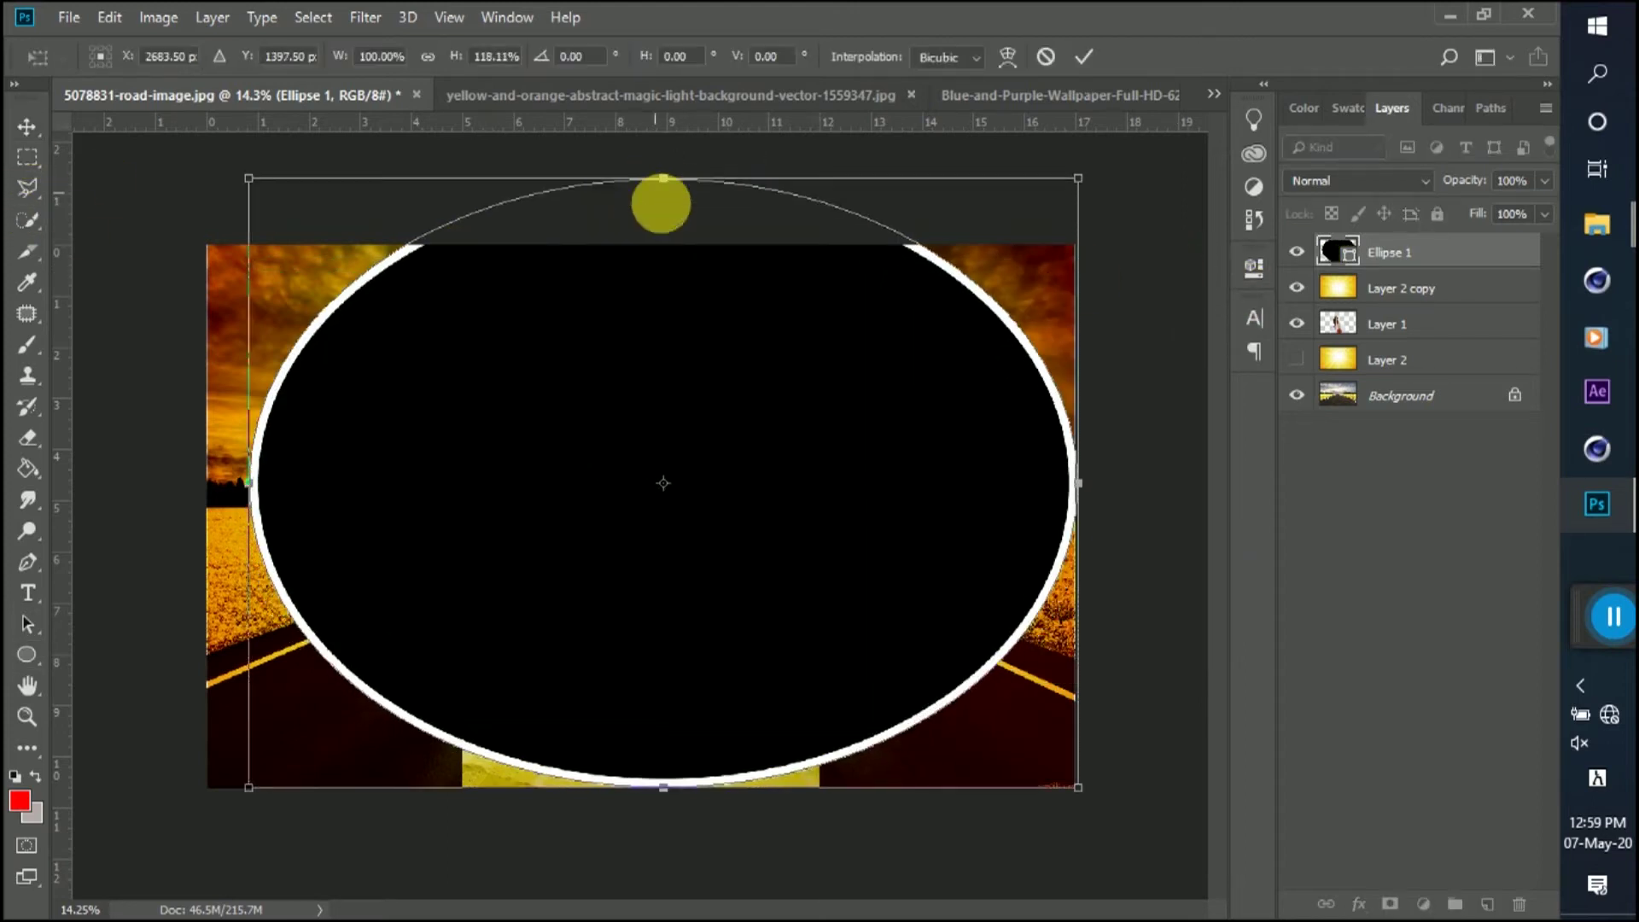
pyautogui.scroll(-2, 735, 427)
pyautogui.moveTo(659, 261); pyautogui.dragTo(659, 153)
pyautogui.scroll(-2, 697, 422)
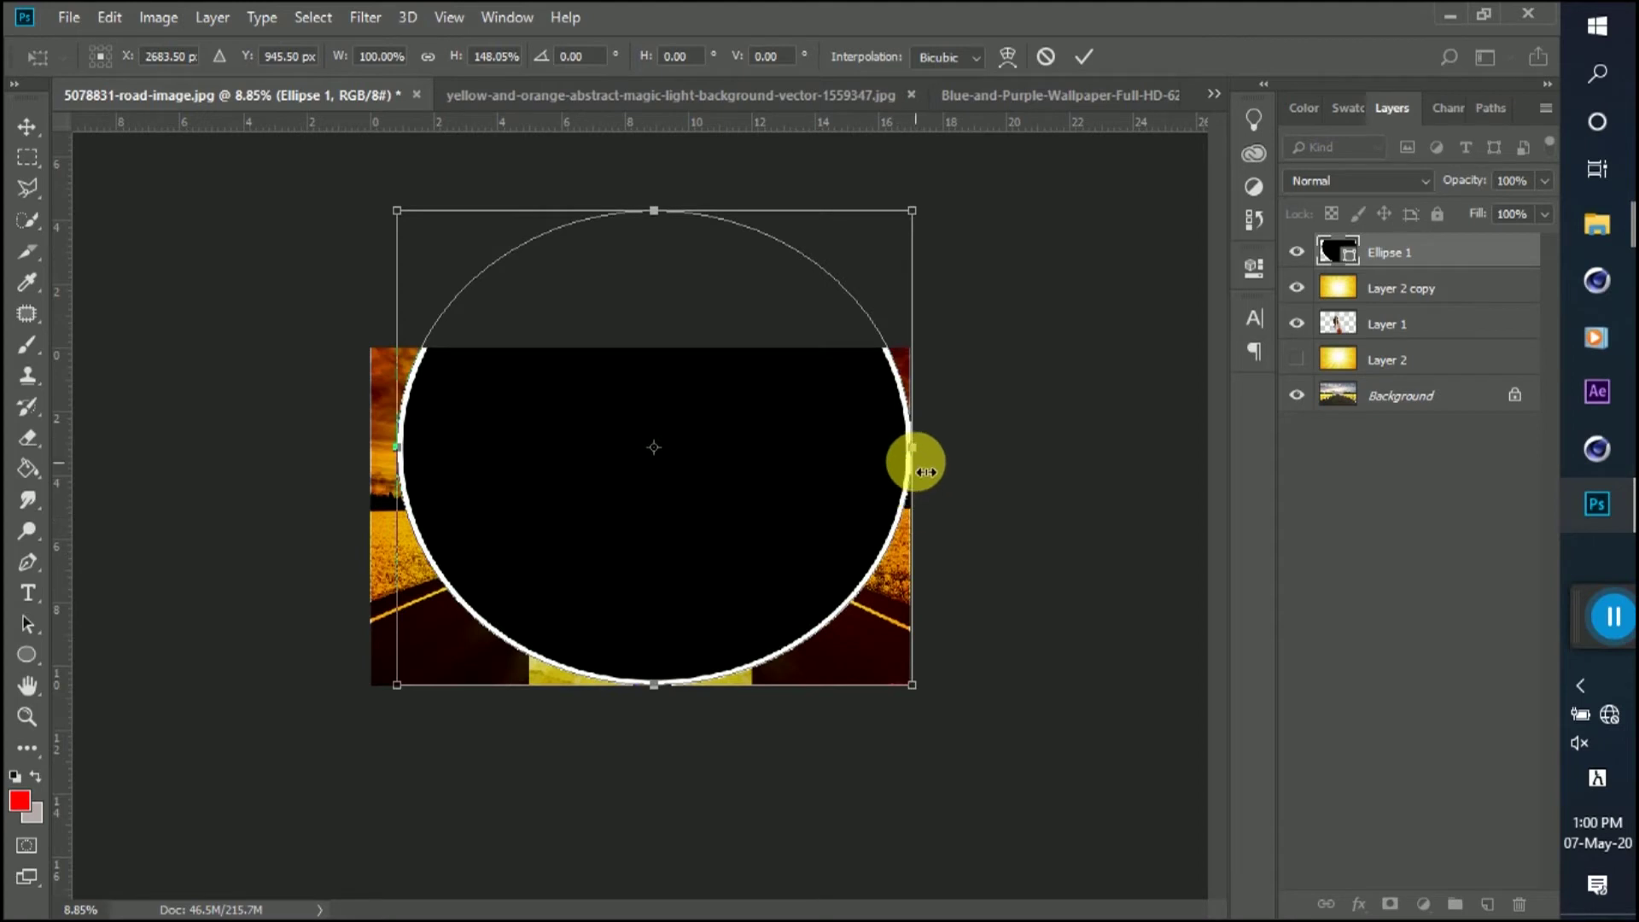
pyautogui.moveTo(911, 453); pyautogui.dragTo(959, 450)
pyautogui.press('Return')
pyautogui.press('Return')
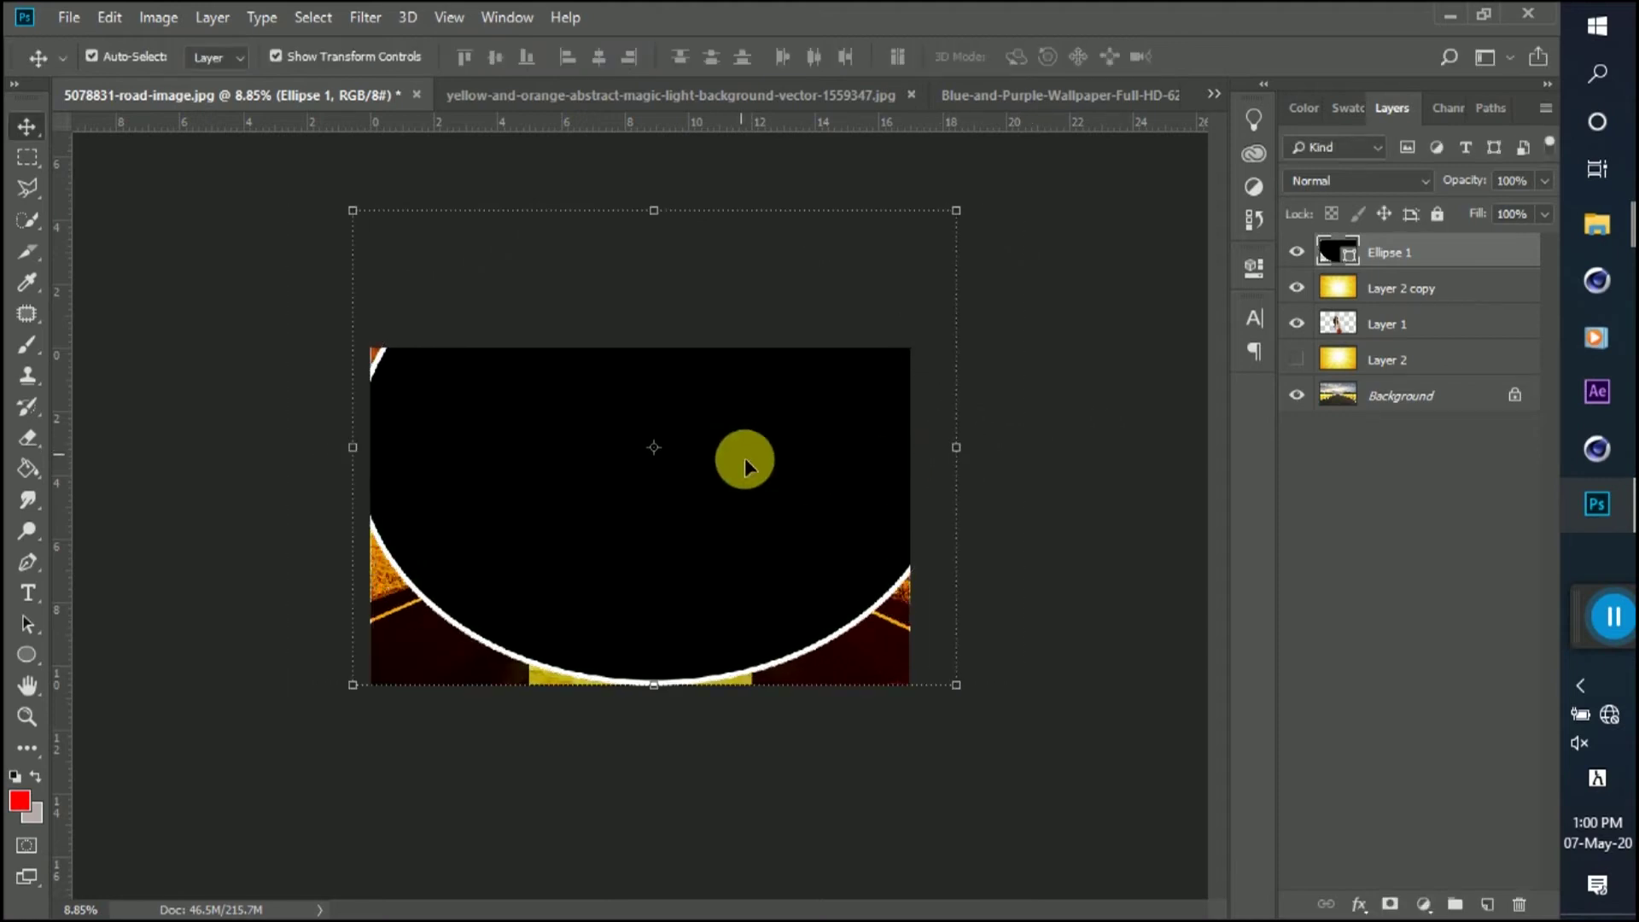
pyautogui.click(804, 488)
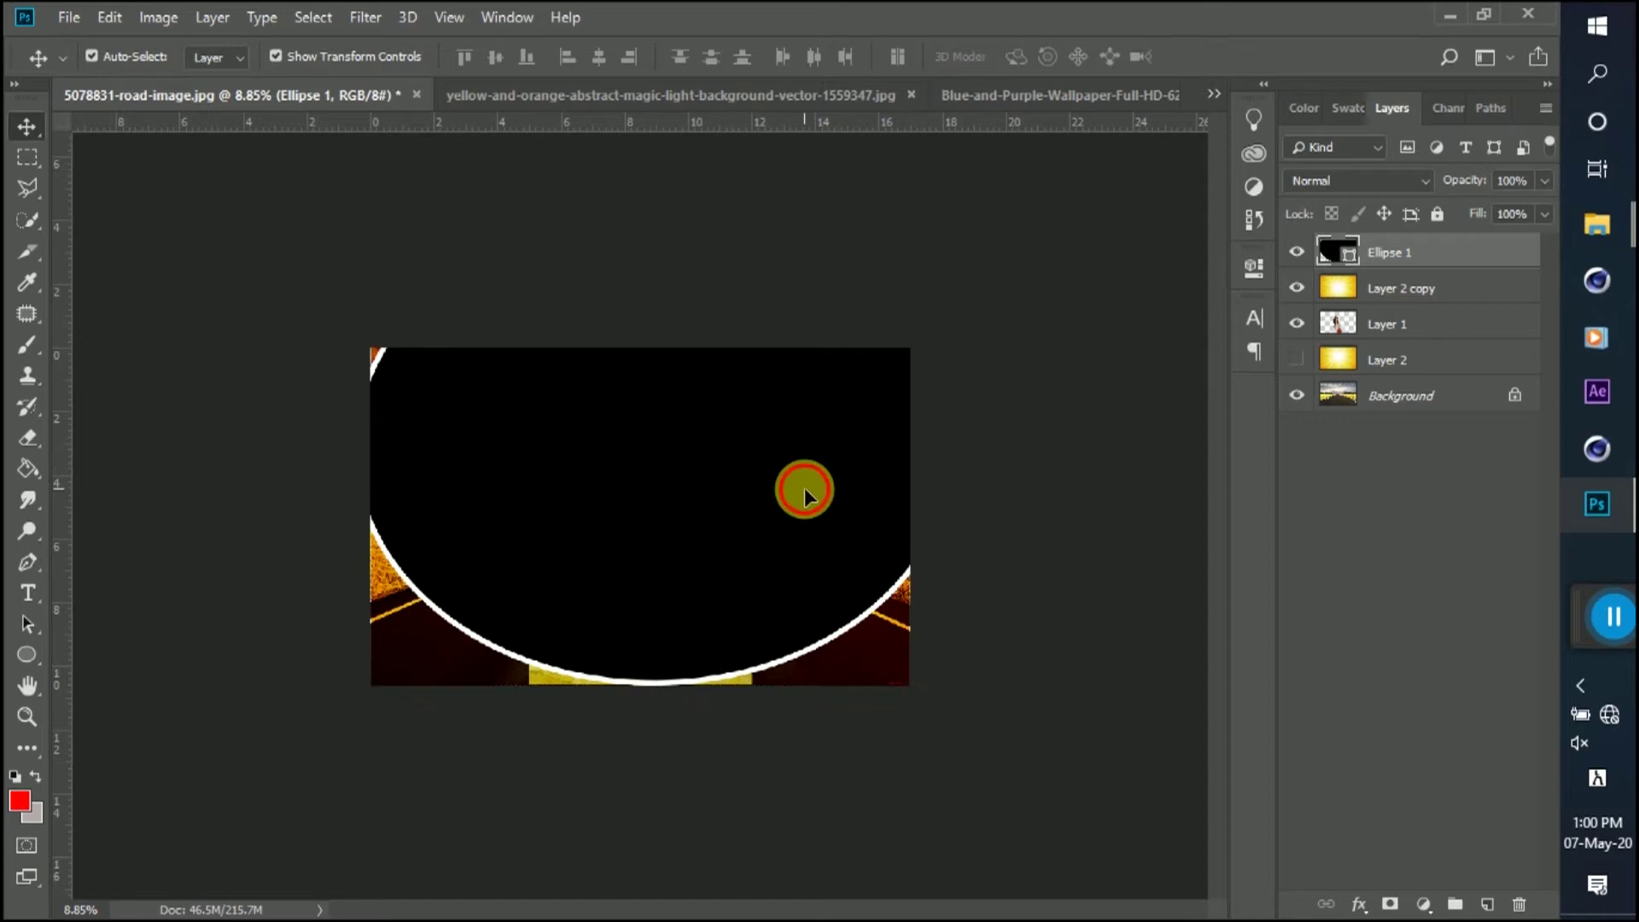
# - Place the ellipse directly beneath the woman's layer and clip the woman's layer to it with a clipping mask
pyautogui.moveTo(1423, 251); pyautogui.dragTo(1427, 331)
pyautogui.click(760, 593)
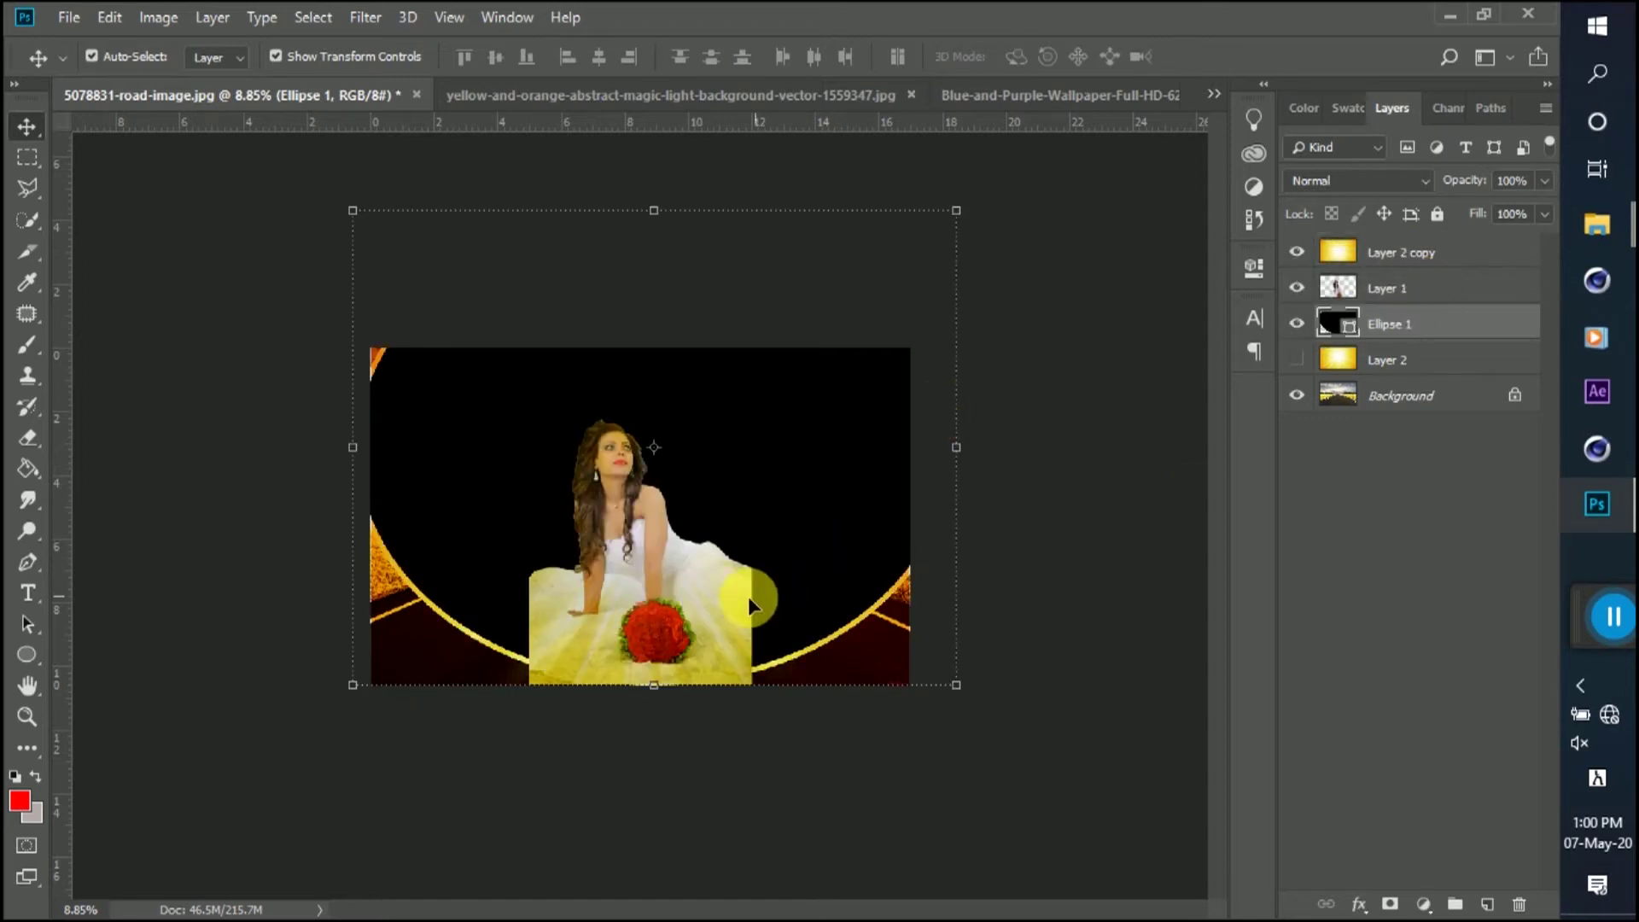
pyautogui.scroll(1, 675, 572)
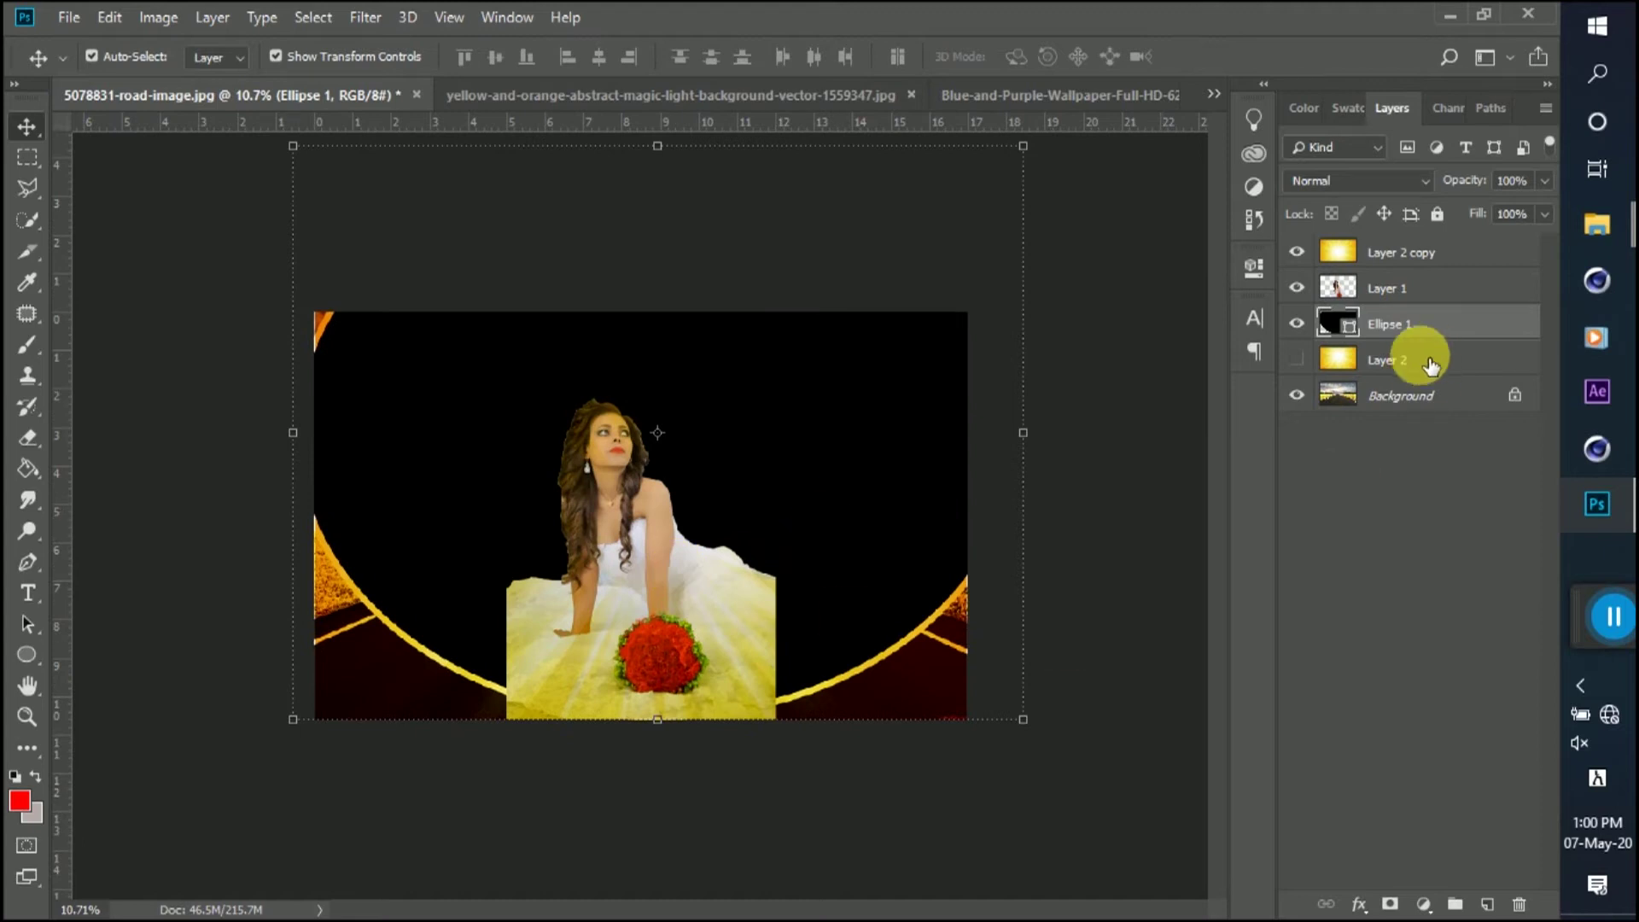
pyautogui.click(1396, 286)
pyautogui.rightClick(1402, 283)
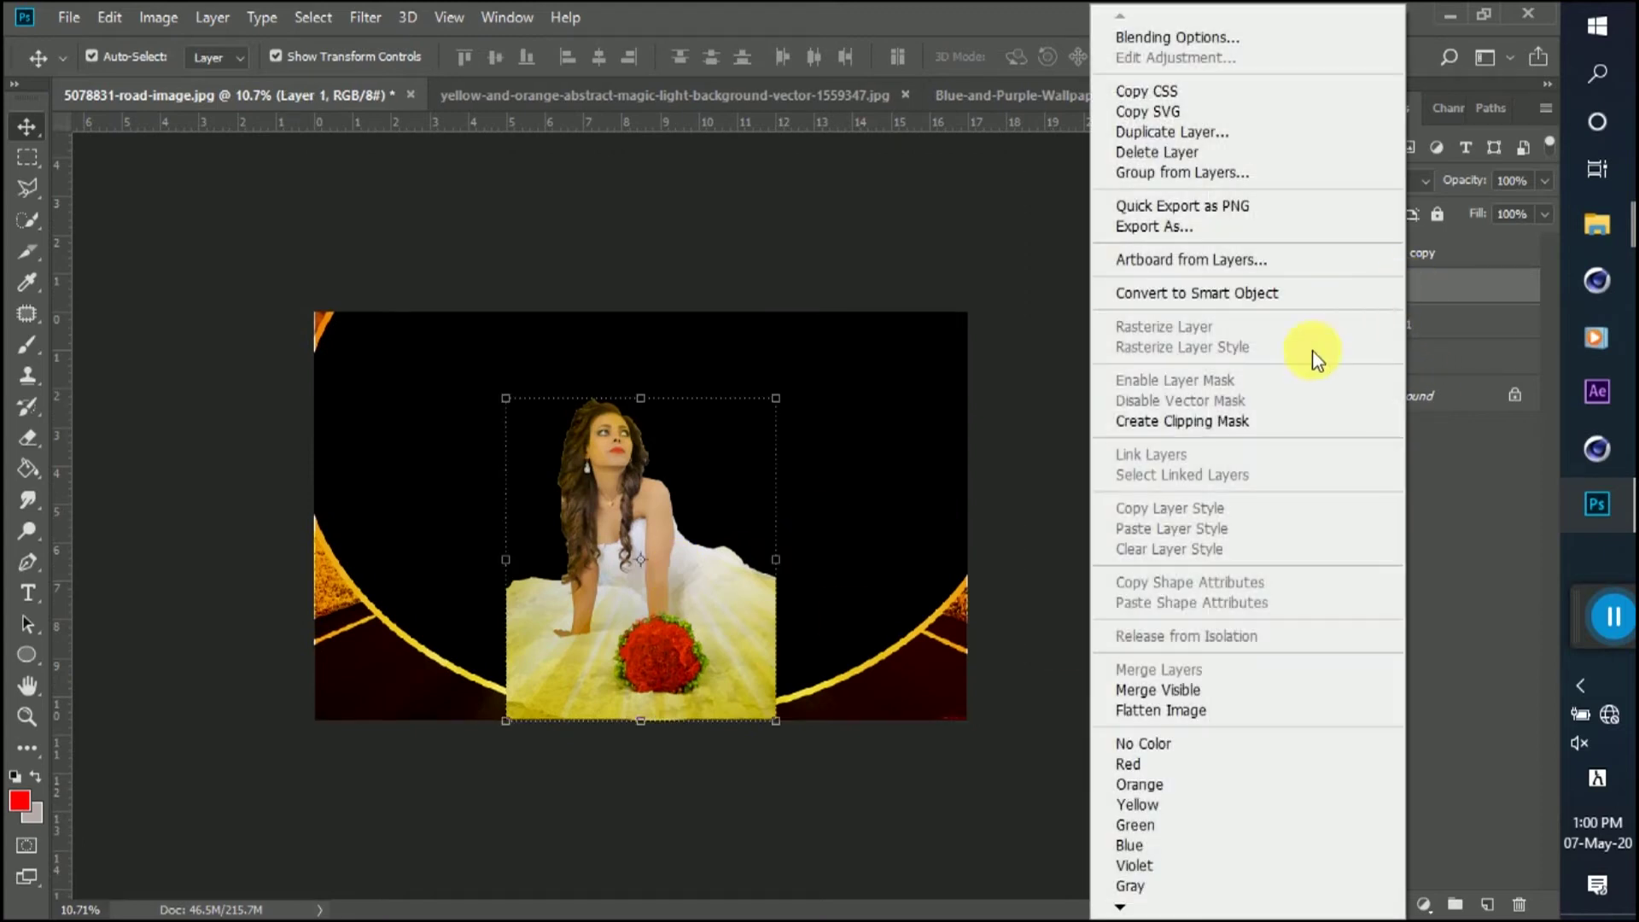
pyautogui.click(1226, 423)
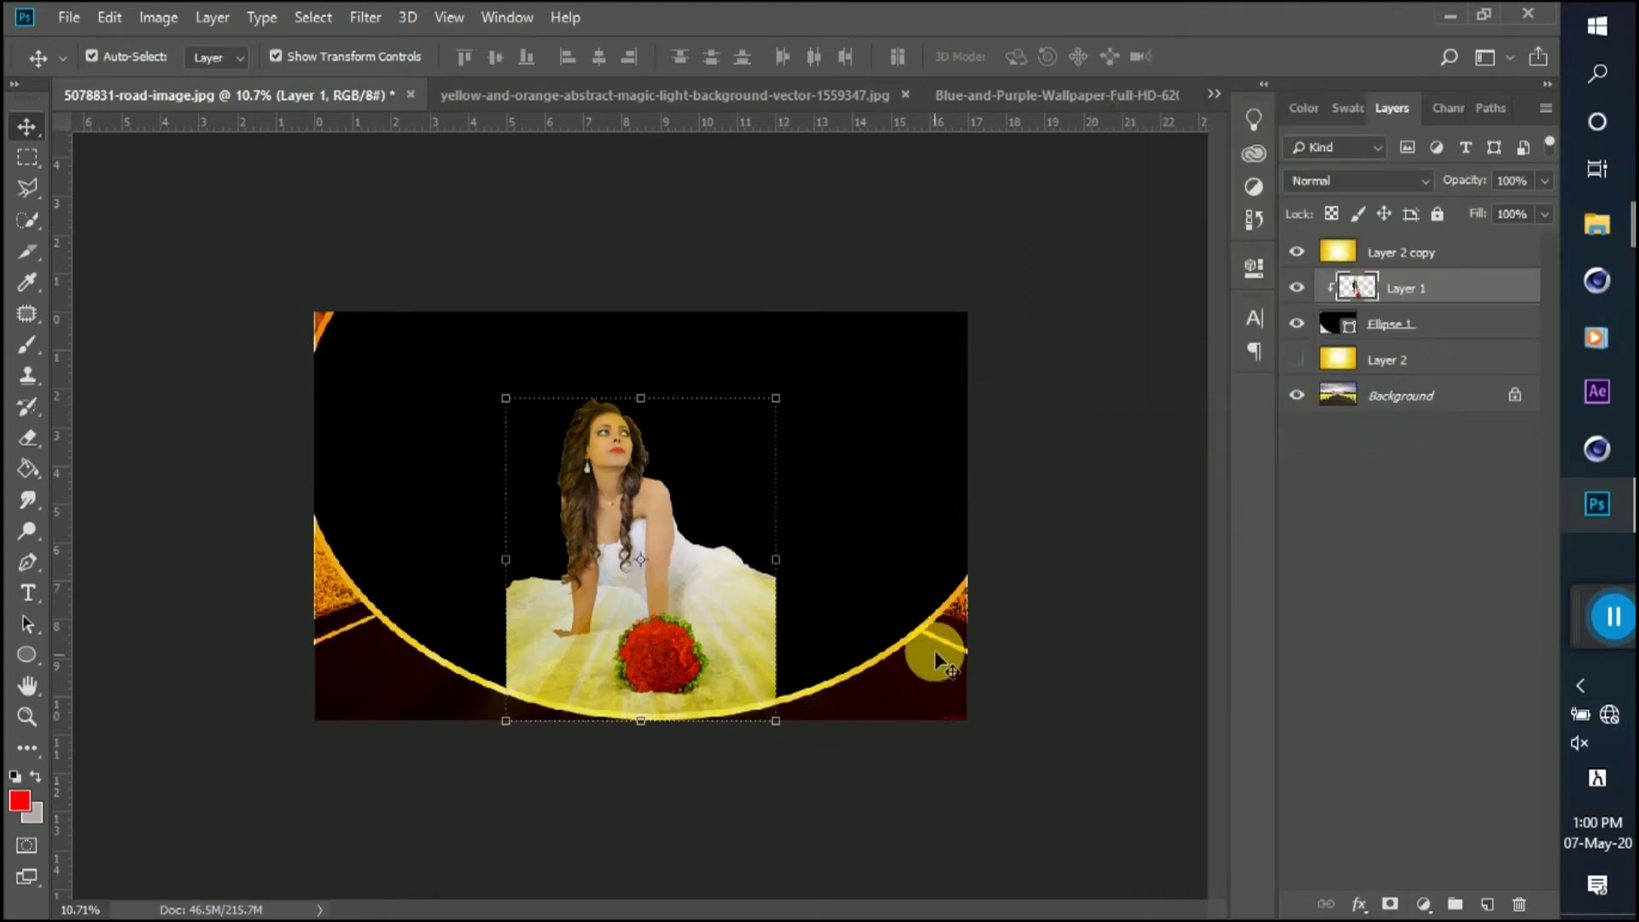
# - Narrow the ellipse symmetrically until both of its sides lie within the canvas around the woman
pyautogui.click(1379, 323)
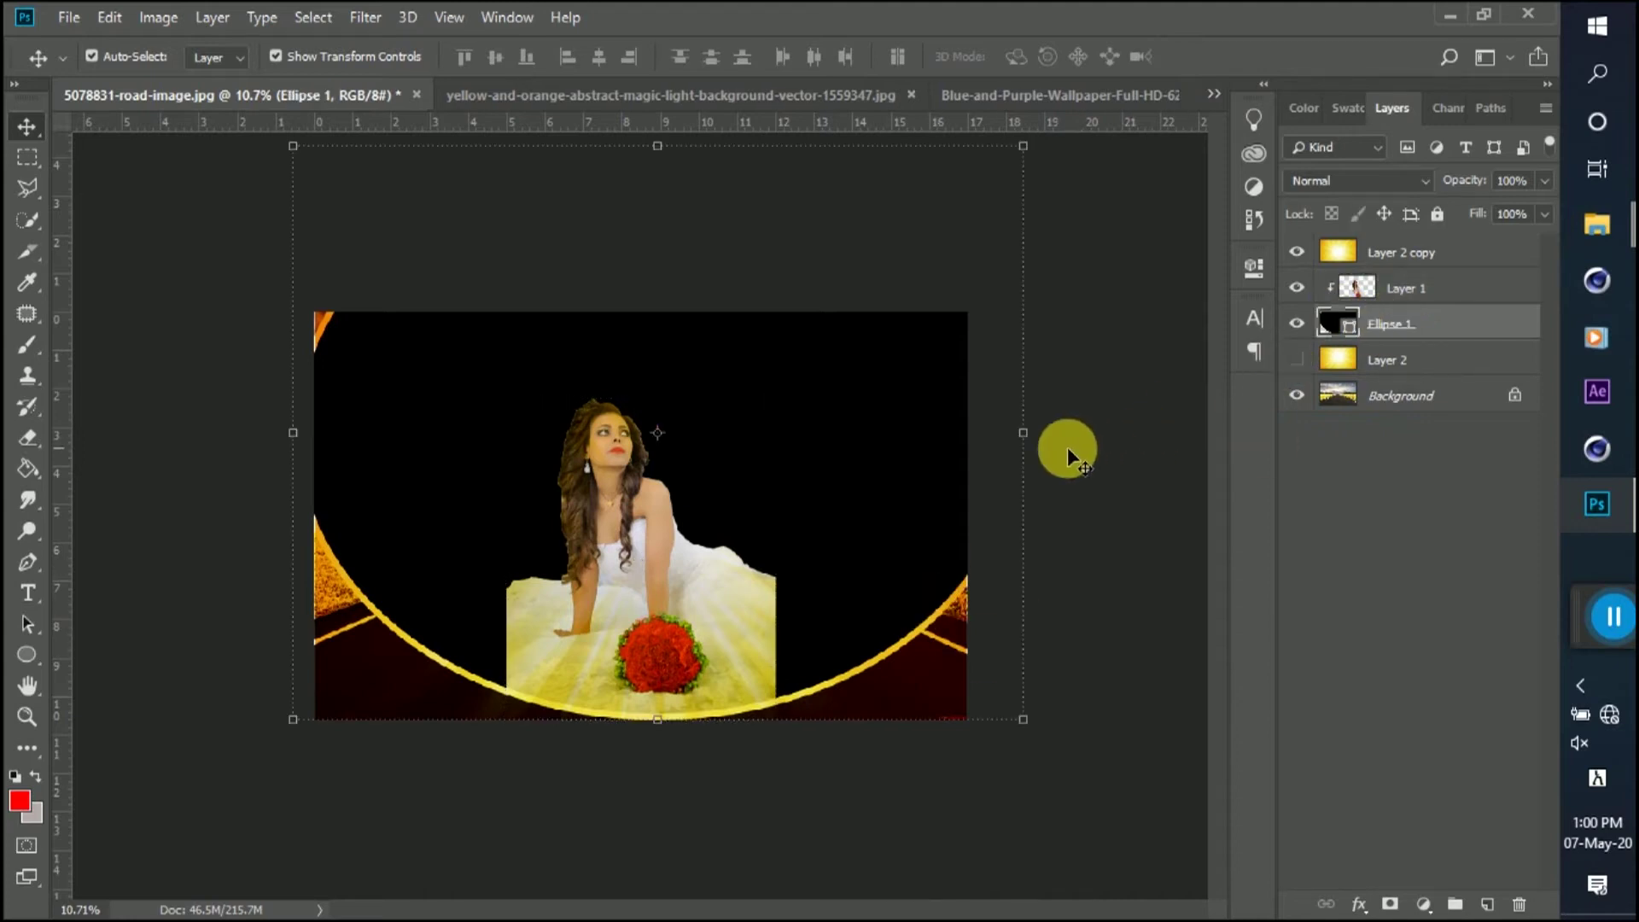
pyautogui.click(1024, 433)
pyautogui.moveTo(926, 439); pyautogui.dragTo(827, 446)
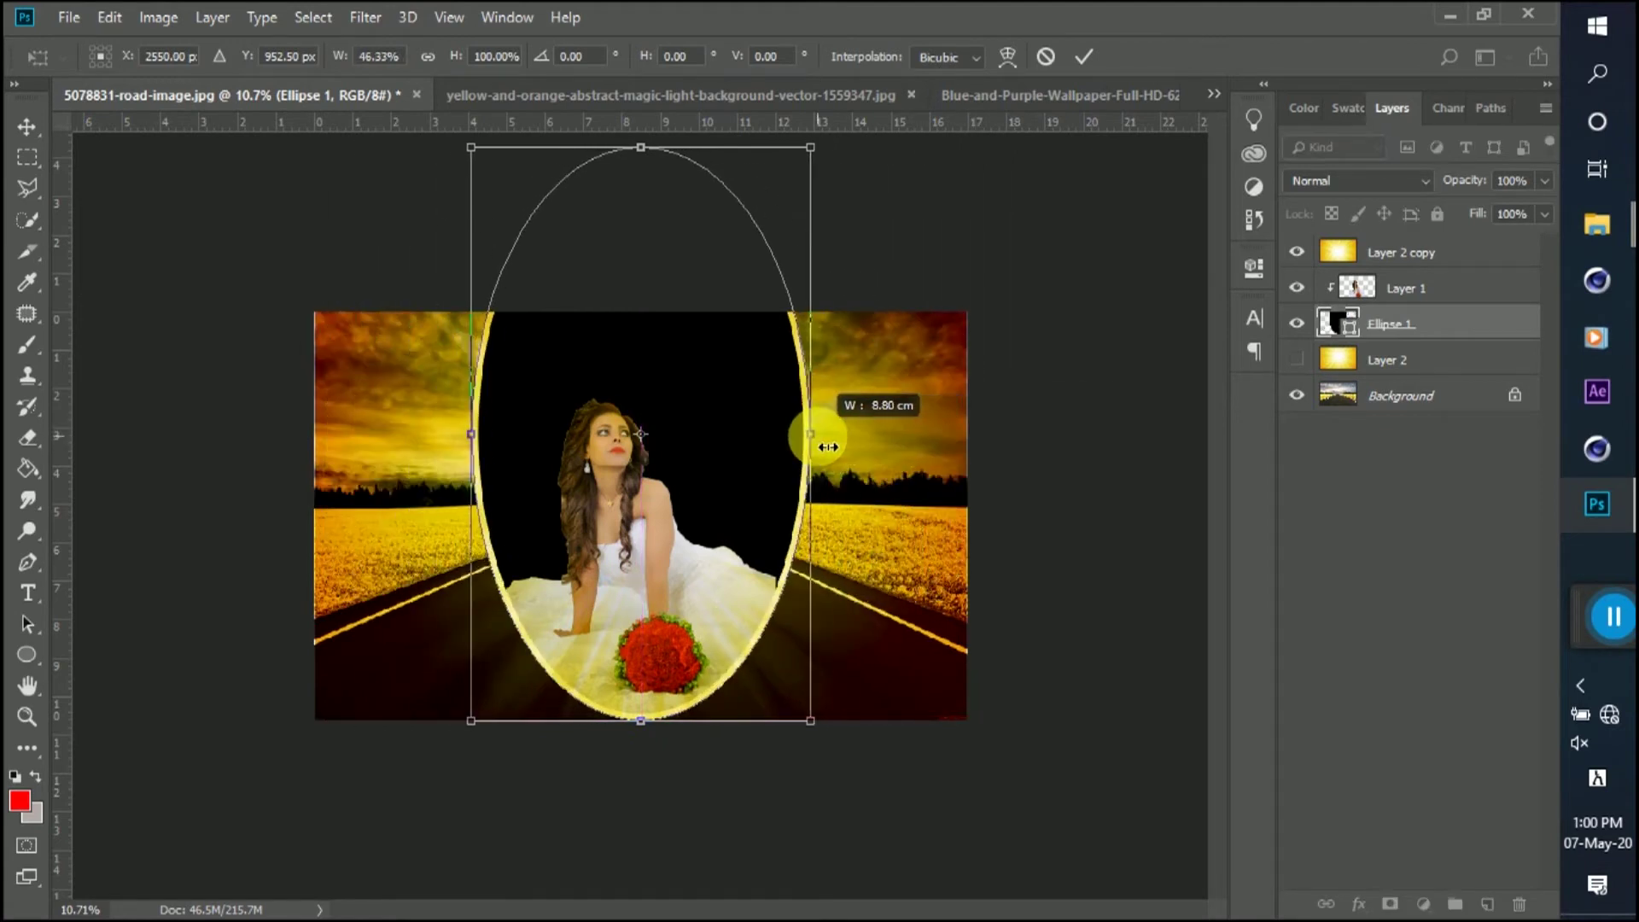
pyautogui.moveTo(829, 446); pyautogui.dragTo(941, 439)
pyautogui.doubleClick(858, 439)
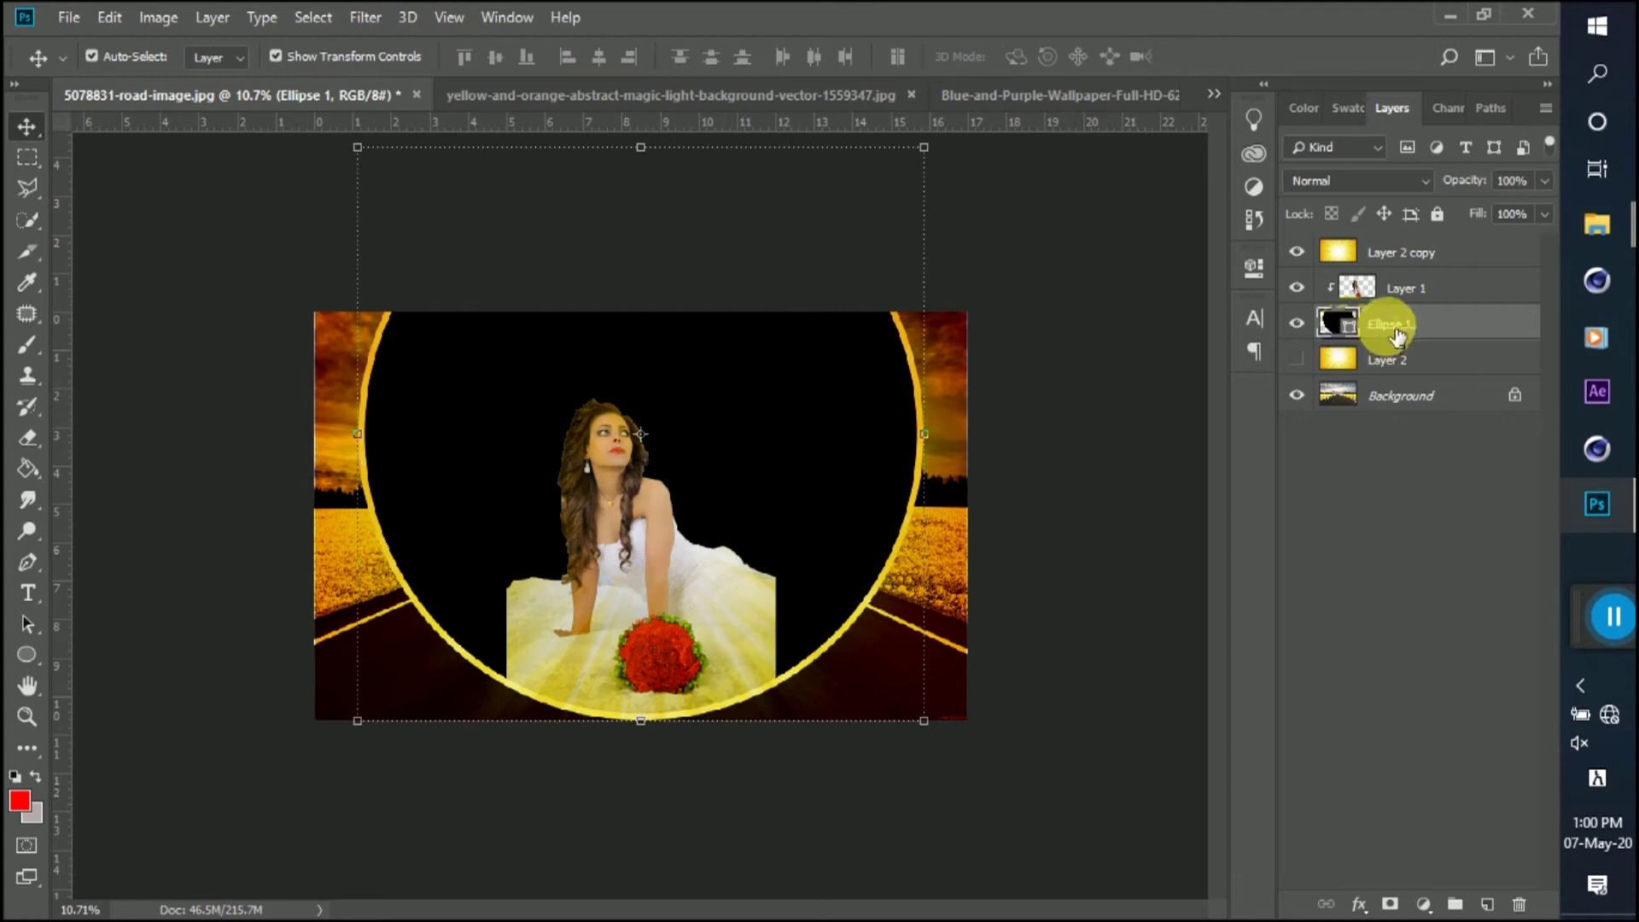
# - Try placing the Linear Burn sunburst copy beneath the ellipse, and undo the reordering
pyautogui.moveTo(1402, 247); pyautogui.dragTo(1422, 333)
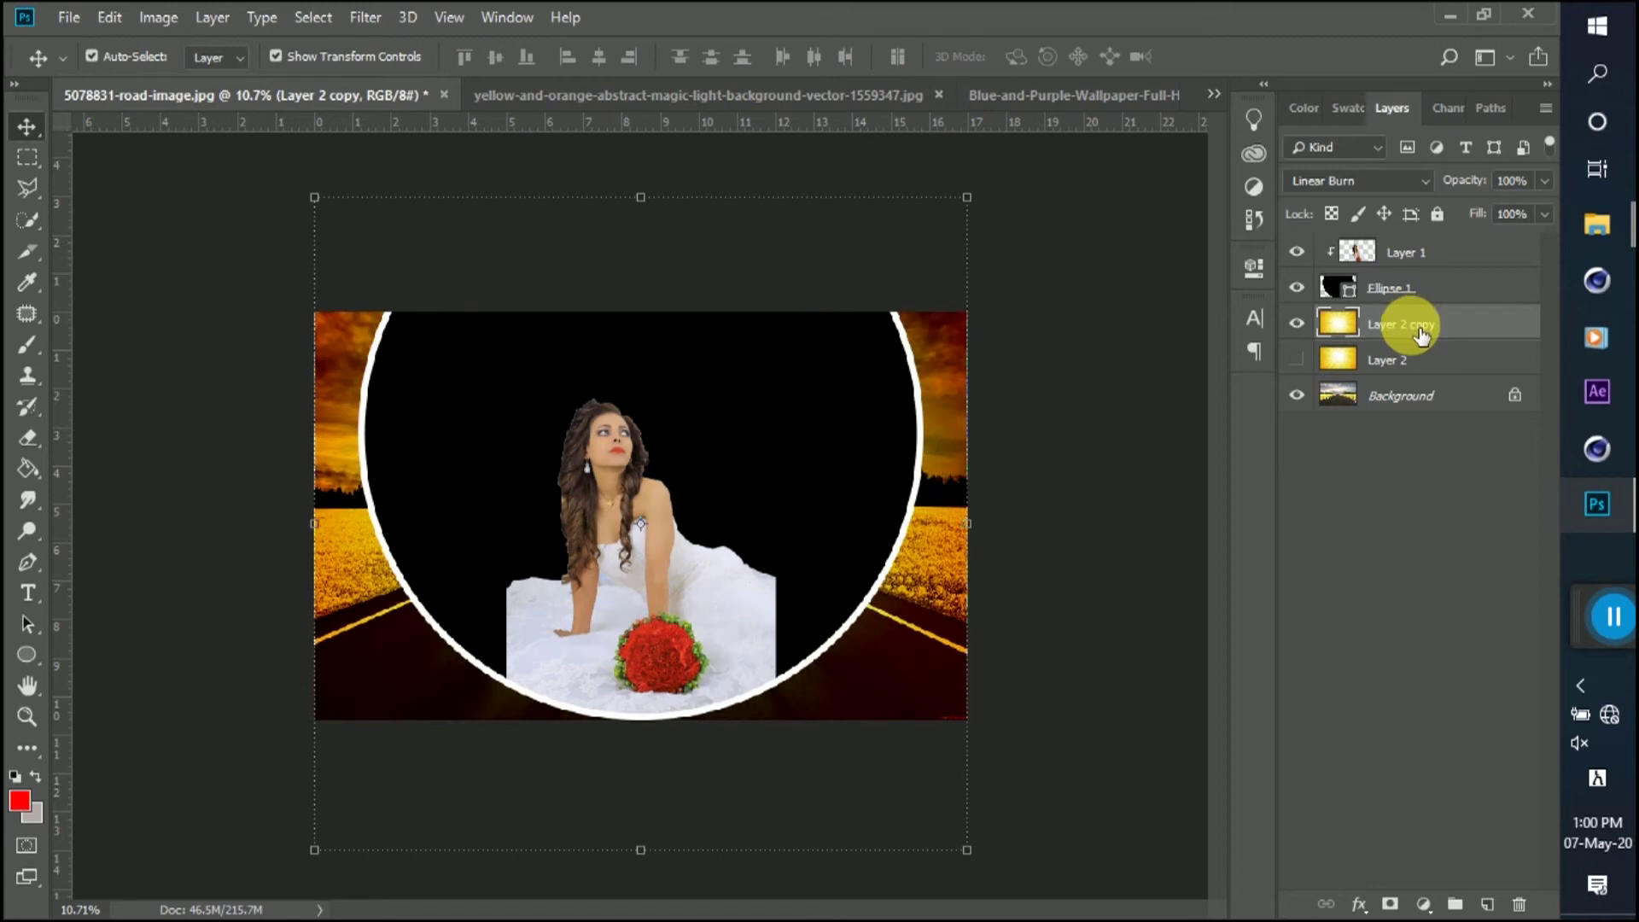
pyautogui.hotkey('ctrl', 'z')
pyautogui.hotkey('ctrl', 'z')
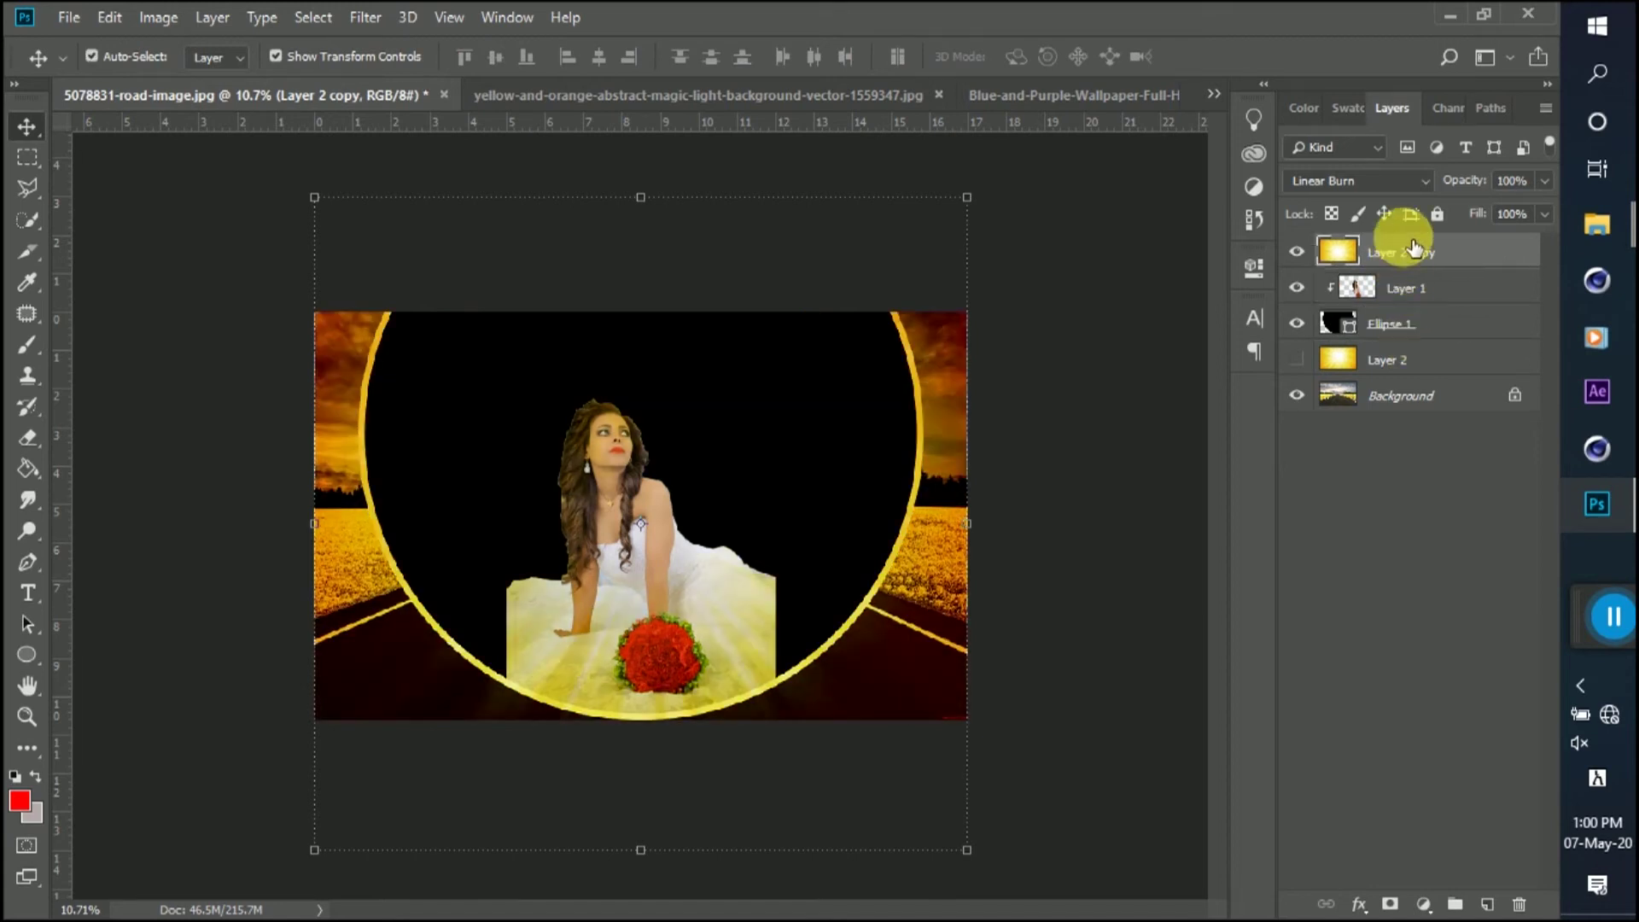
# - Move the hidden original sunburst layer directly above the ellipse so it is clipped to it, and make the layer visible
pyautogui.click(1307, 362)
pyautogui.click(1305, 362)
pyautogui.moveTo(1388, 360); pyautogui.dragTo(1405, 313)
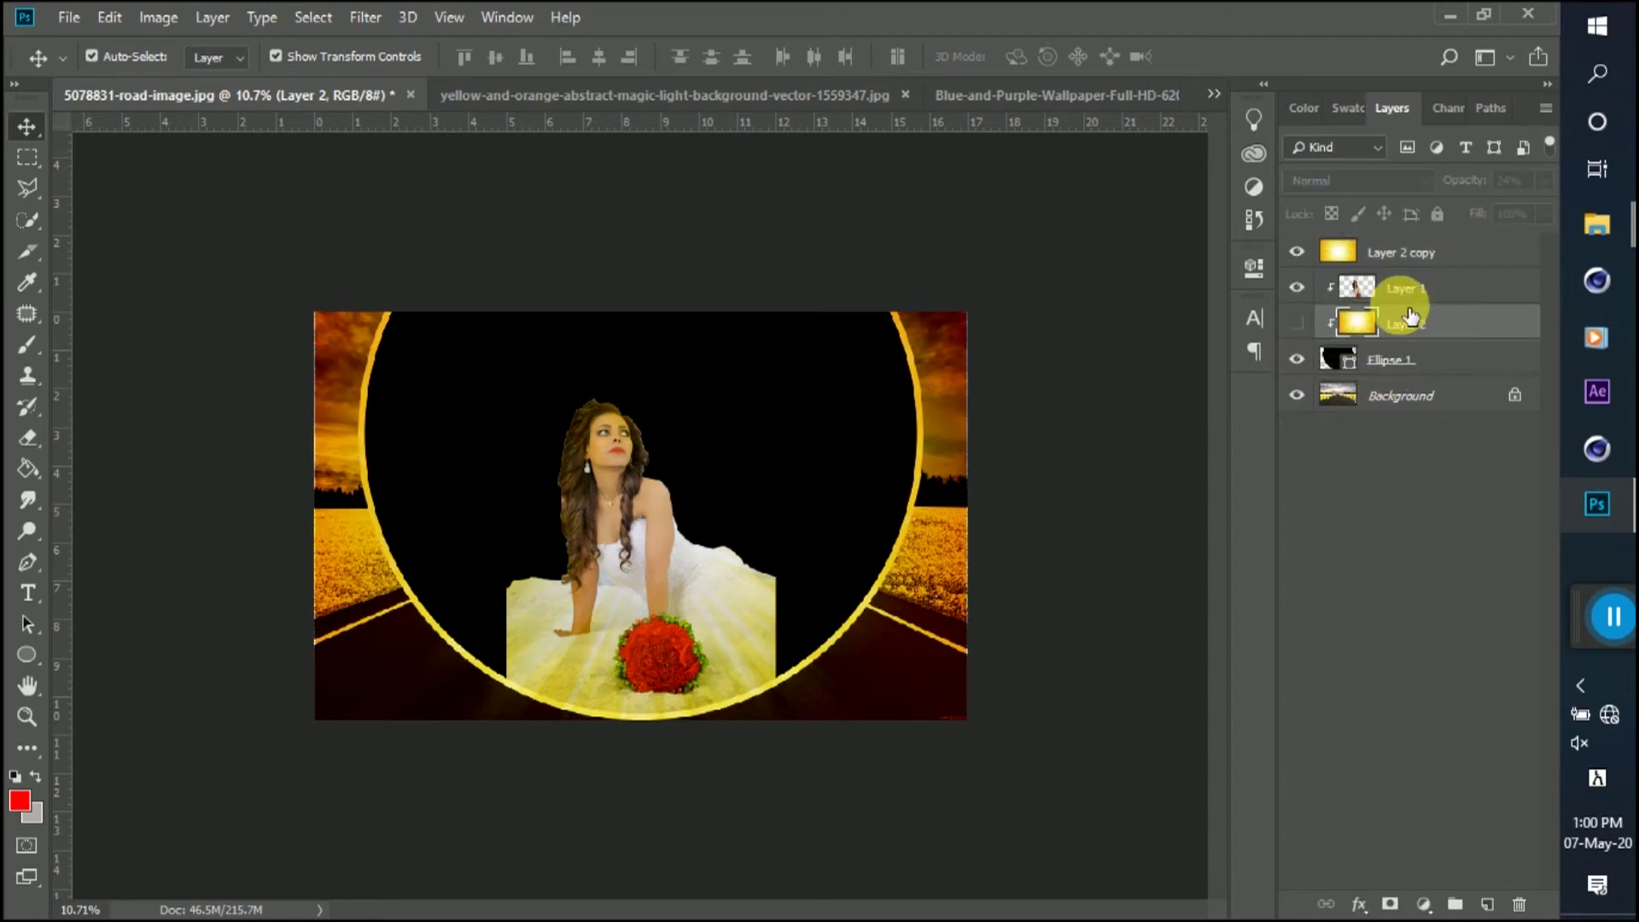
pyautogui.click(1298, 323)
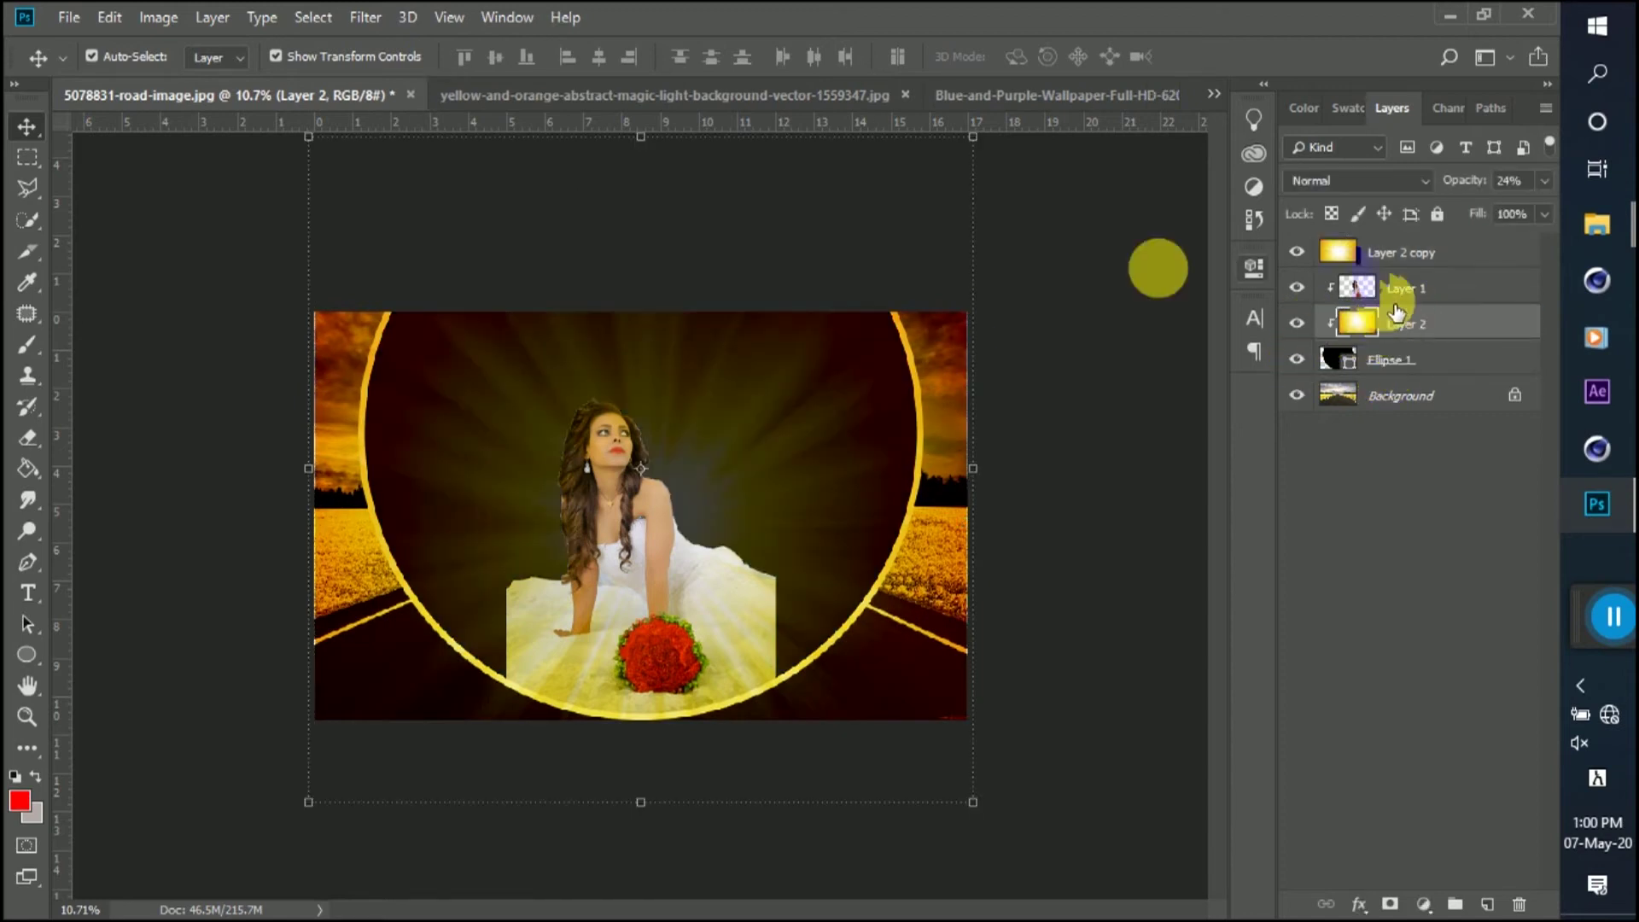
# - Move the clipped sunburst layer slightly up and to the left, to about X 2501.50 px and Y 952.50 px
pyautogui.hotkey('ctrl', 't')
pyautogui.moveTo(859, 385); pyautogui.dragTo(849, 326)
pyautogui.press('Return')
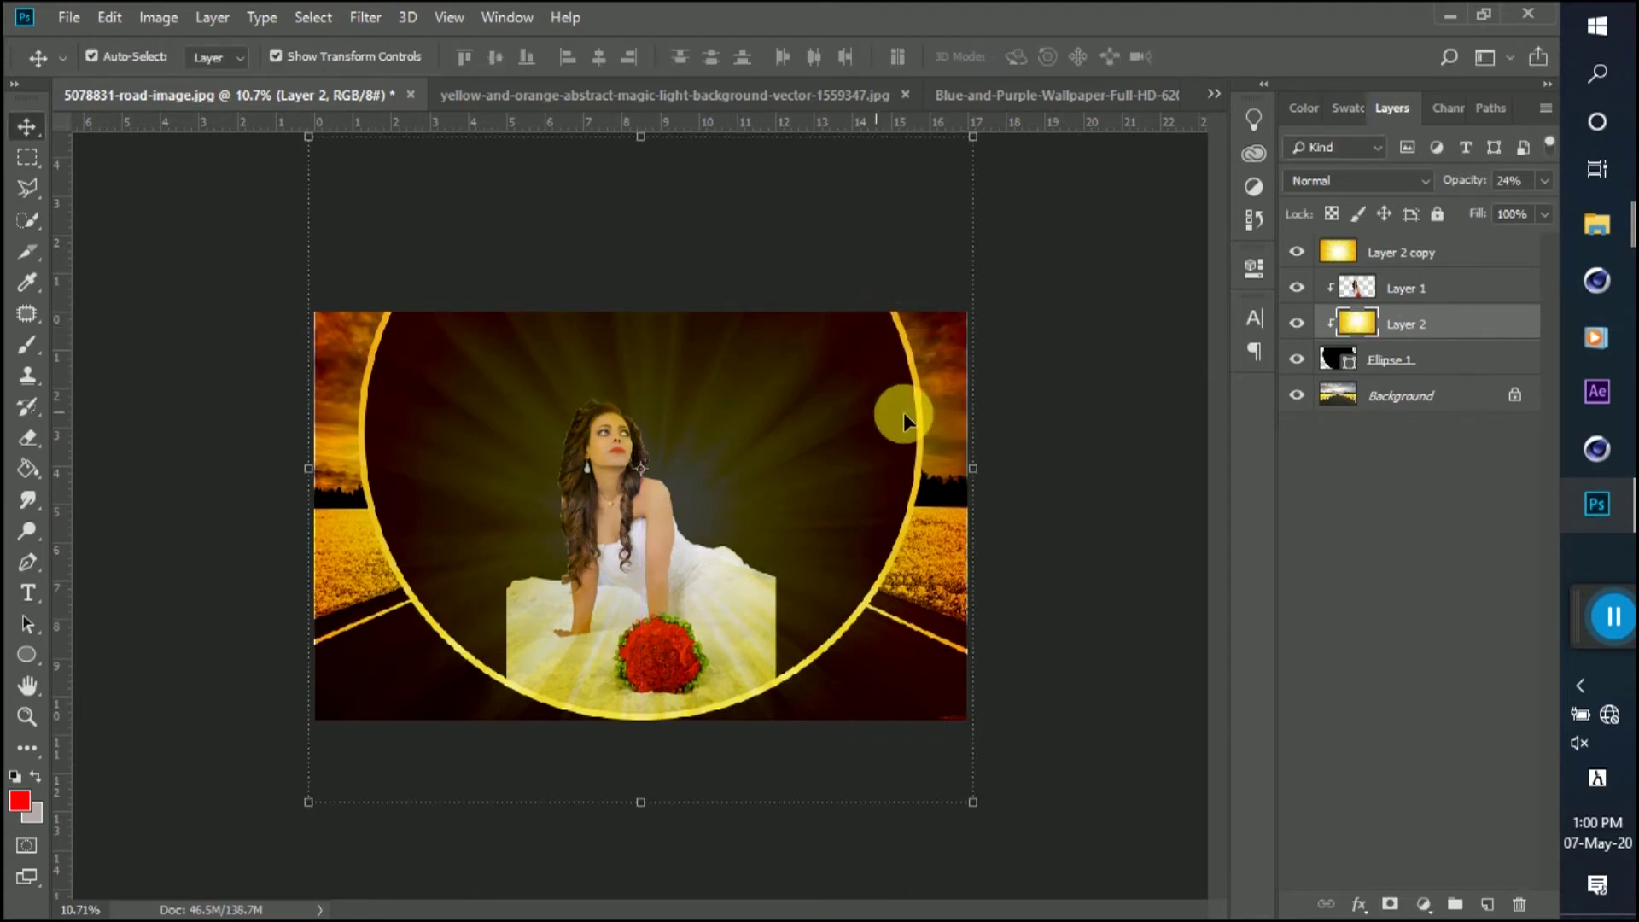
pyautogui.click(996, 458)
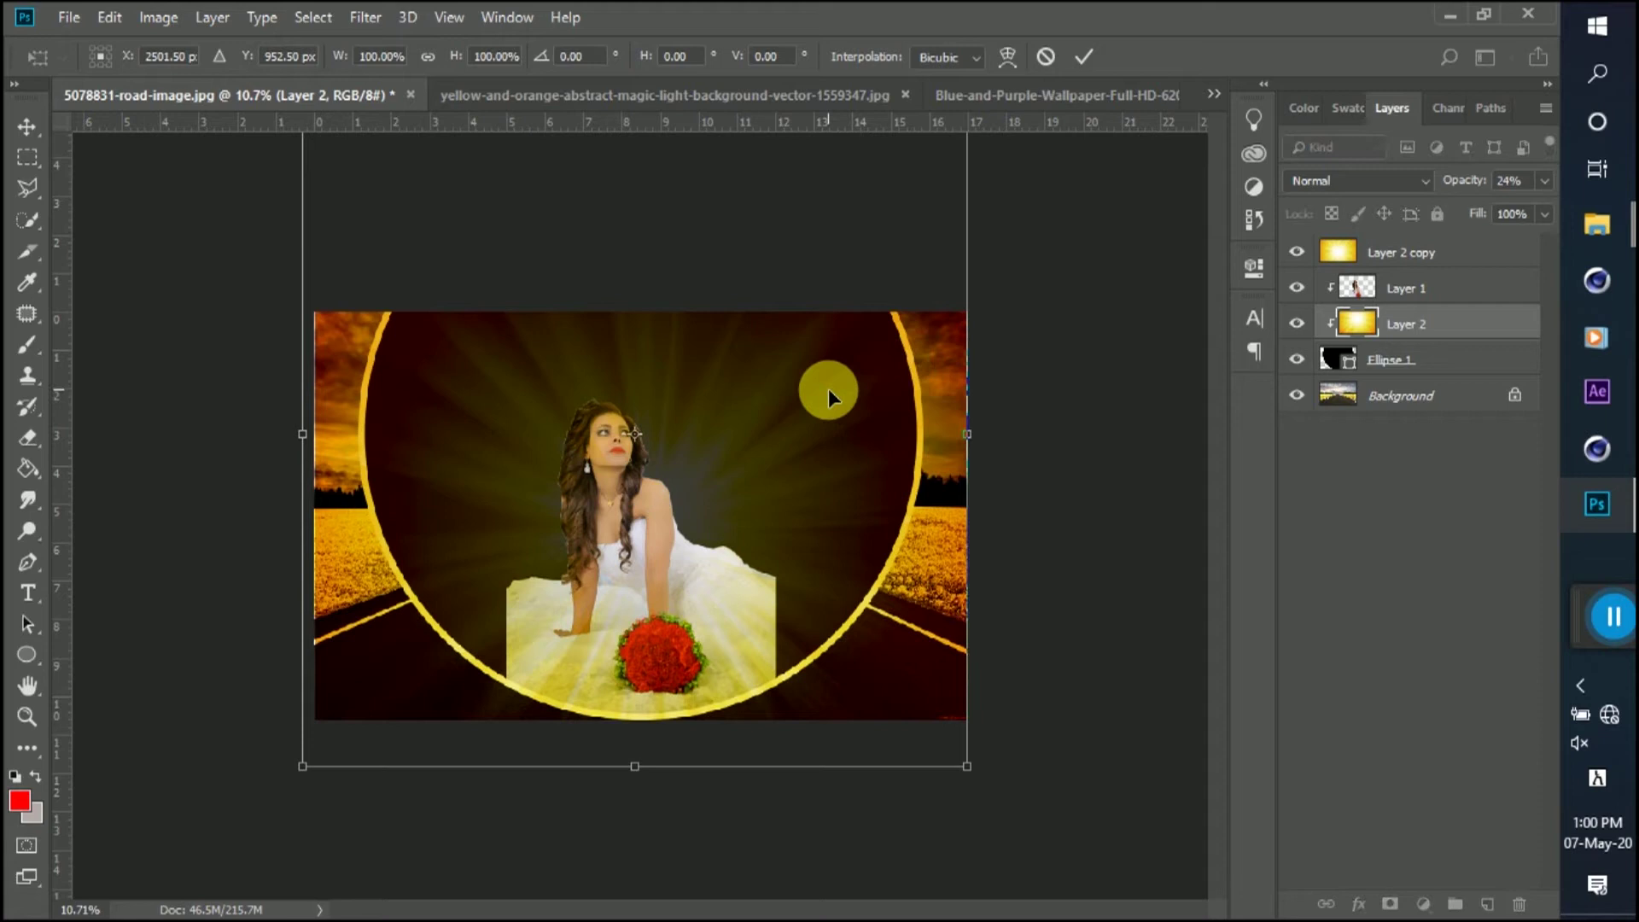
pyautogui.press('Return')
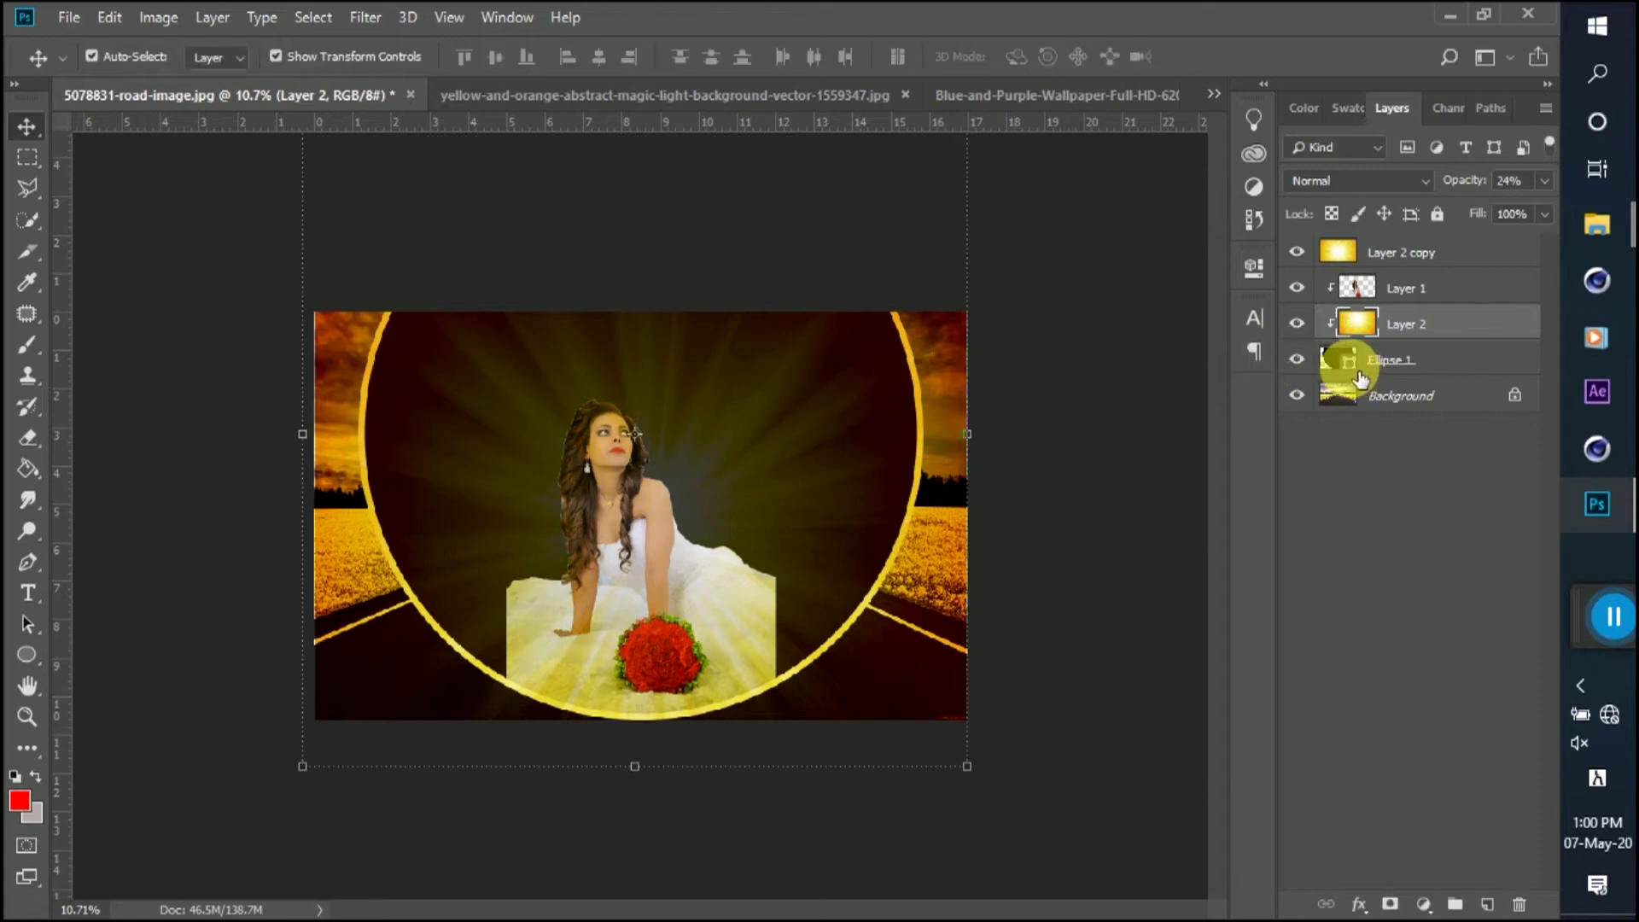
# - Change the ellipse's fill to light blue after trying pale green and cyan tints
pyautogui.doubleClick(1358, 374)
pyautogui.moveTo(1089, 398); pyautogui.dragTo(1199, 364)
pyautogui.click(995, 494)
pyautogui.moveTo(999, 497)
pyautogui.mouseDown()
pyautogui.moveTo(1152, 475)
pyautogui.moveTo(971, 429)
pyautogui.mouseUp()
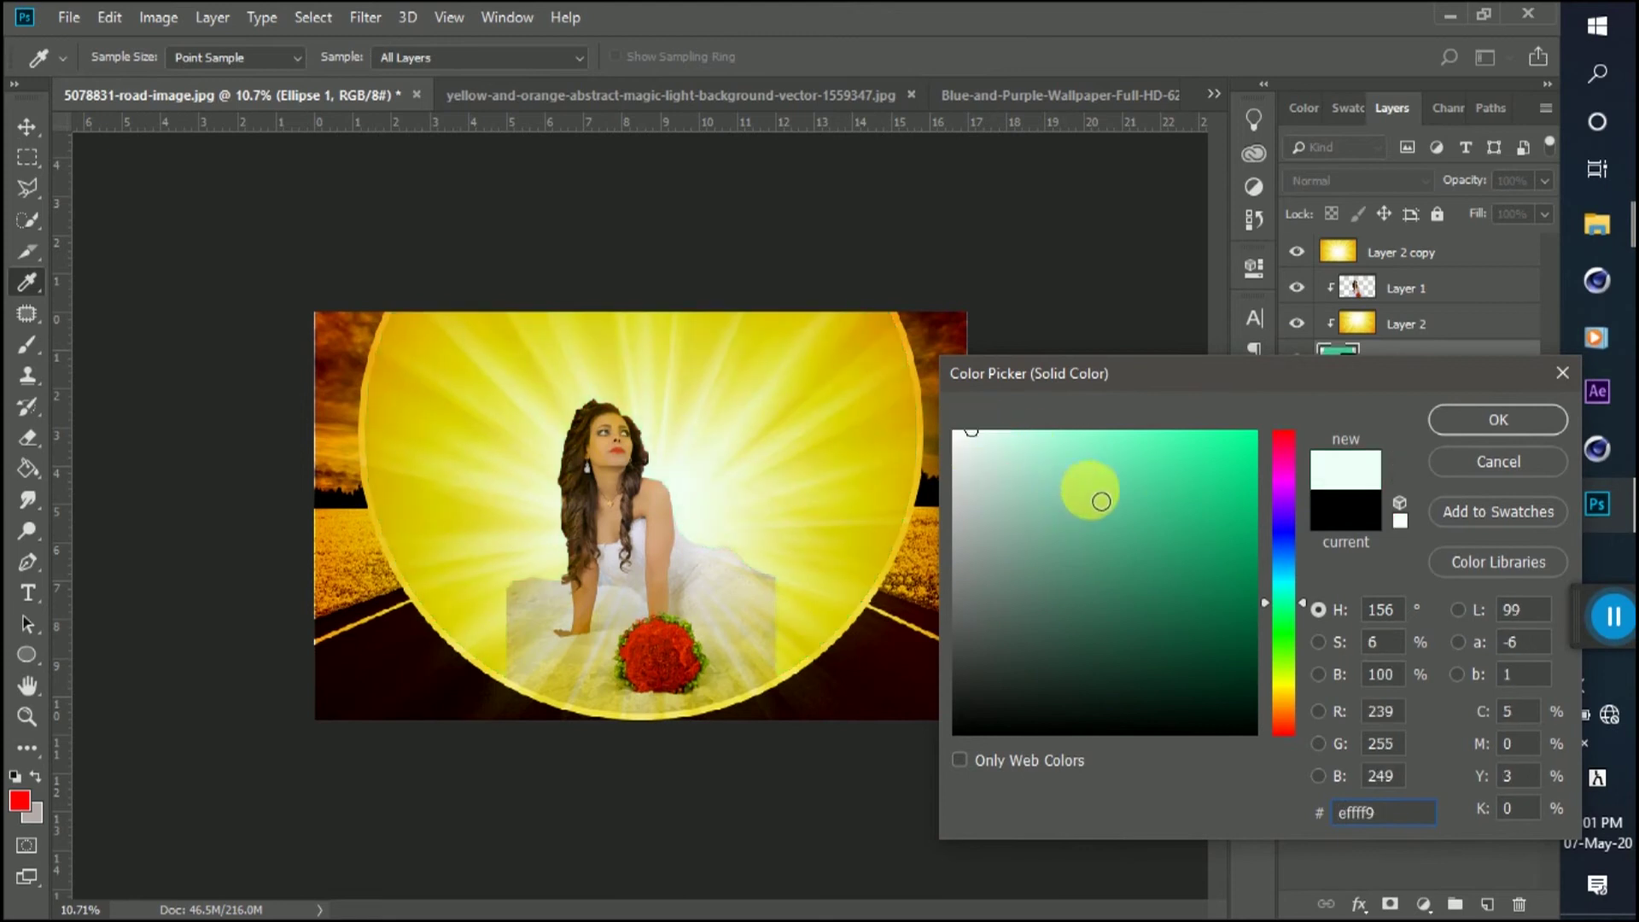
pyautogui.click(1295, 578)
pyautogui.moveTo(1225, 544)
pyautogui.mouseDown()
pyautogui.moveTo(1201, 446)
pyautogui.moveTo(1182, 465)
pyautogui.moveTo(1139, 432)
pyautogui.mouseUp()
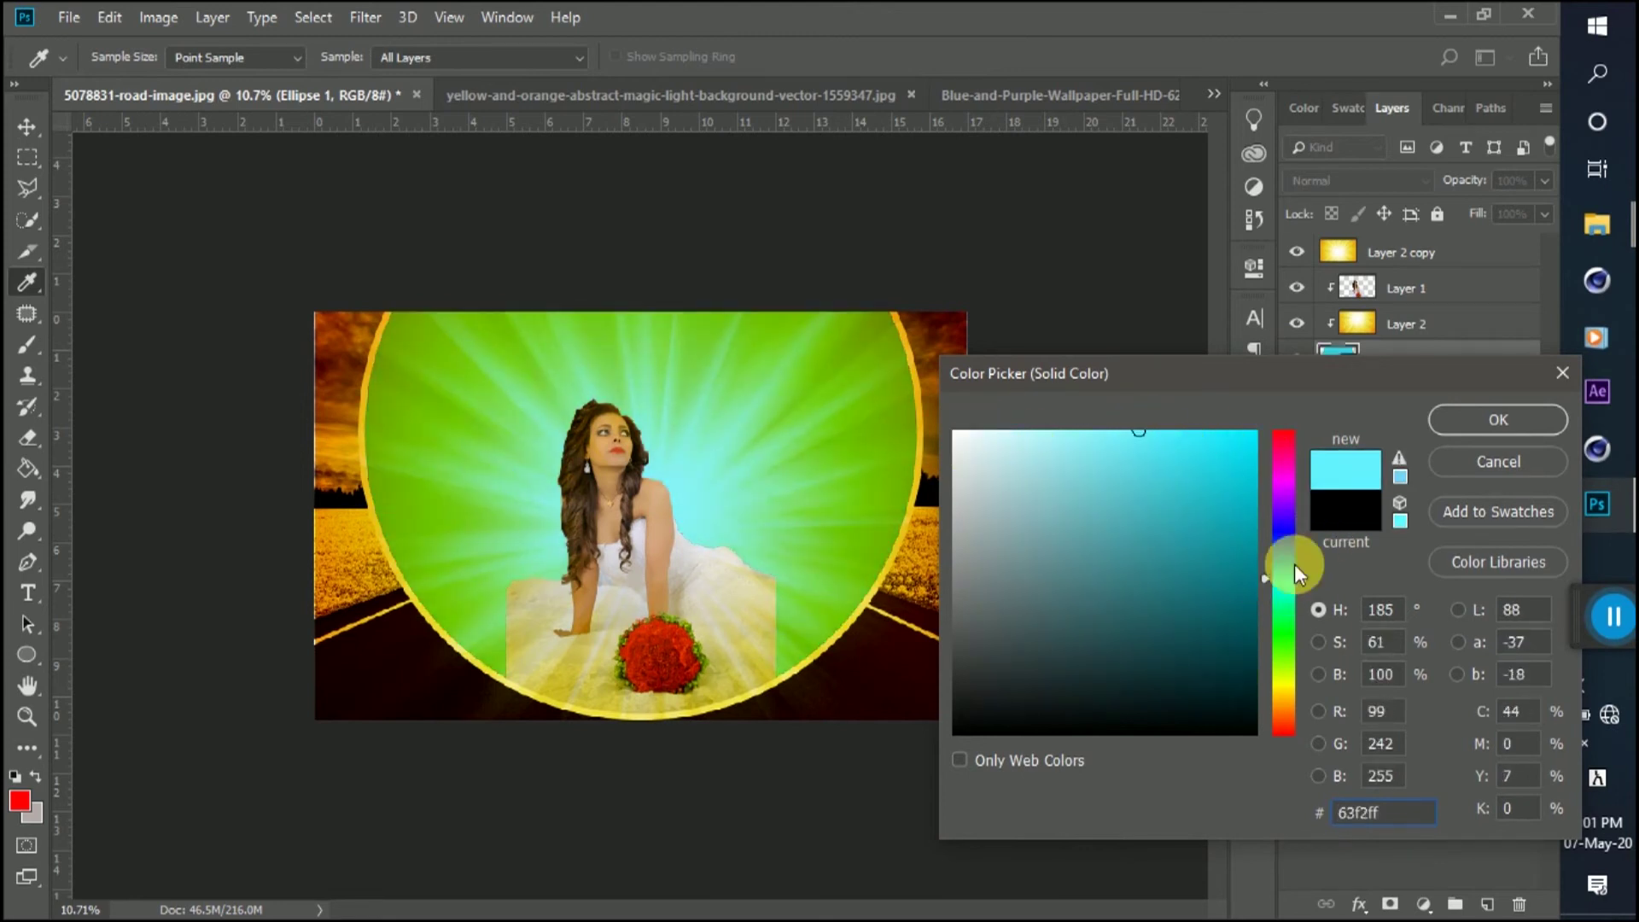
pyautogui.moveTo(1290, 642); pyautogui.dragTo(1289, 663)
pyautogui.moveTo(1179, 535)
pyautogui.mouseDown()
pyautogui.moveTo(1126, 444)
pyautogui.moveTo(970, 433)
pyautogui.mouseUp()
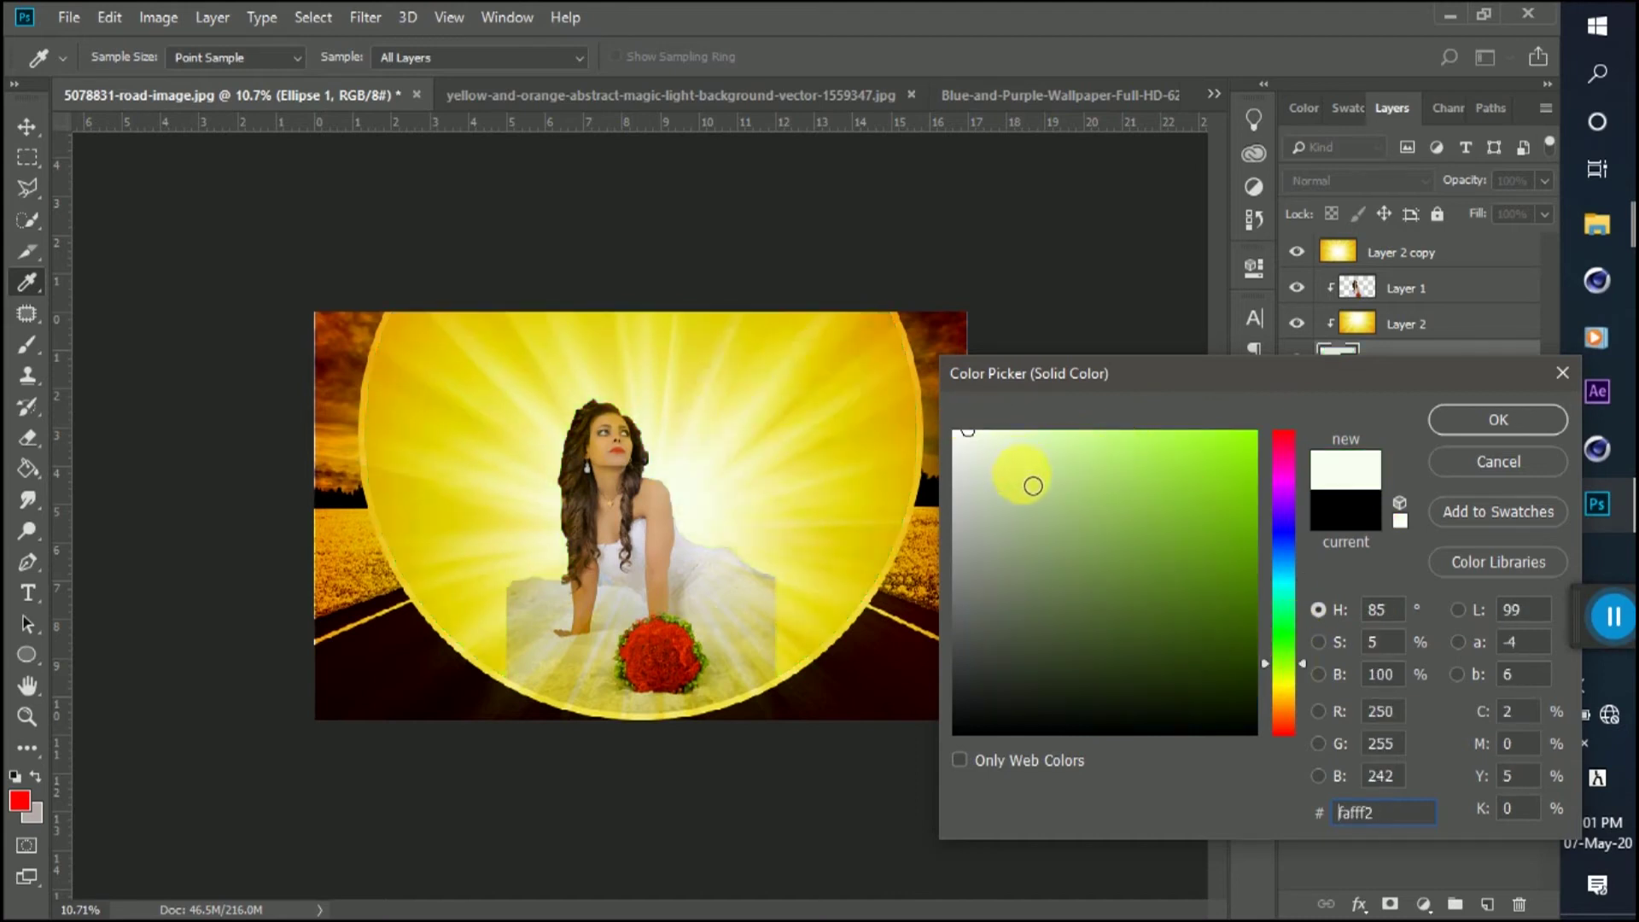
pyautogui.click(1097, 461)
pyautogui.moveTo(1285, 509)
pyautogui.mouseDown()
pyautogui.moveTo(1288, 621)
pyautogui.moveTo(1285, 572)
pyautogui.mouseUp()
pyautogui.click(1528, 419)
pyautogui.press('v')
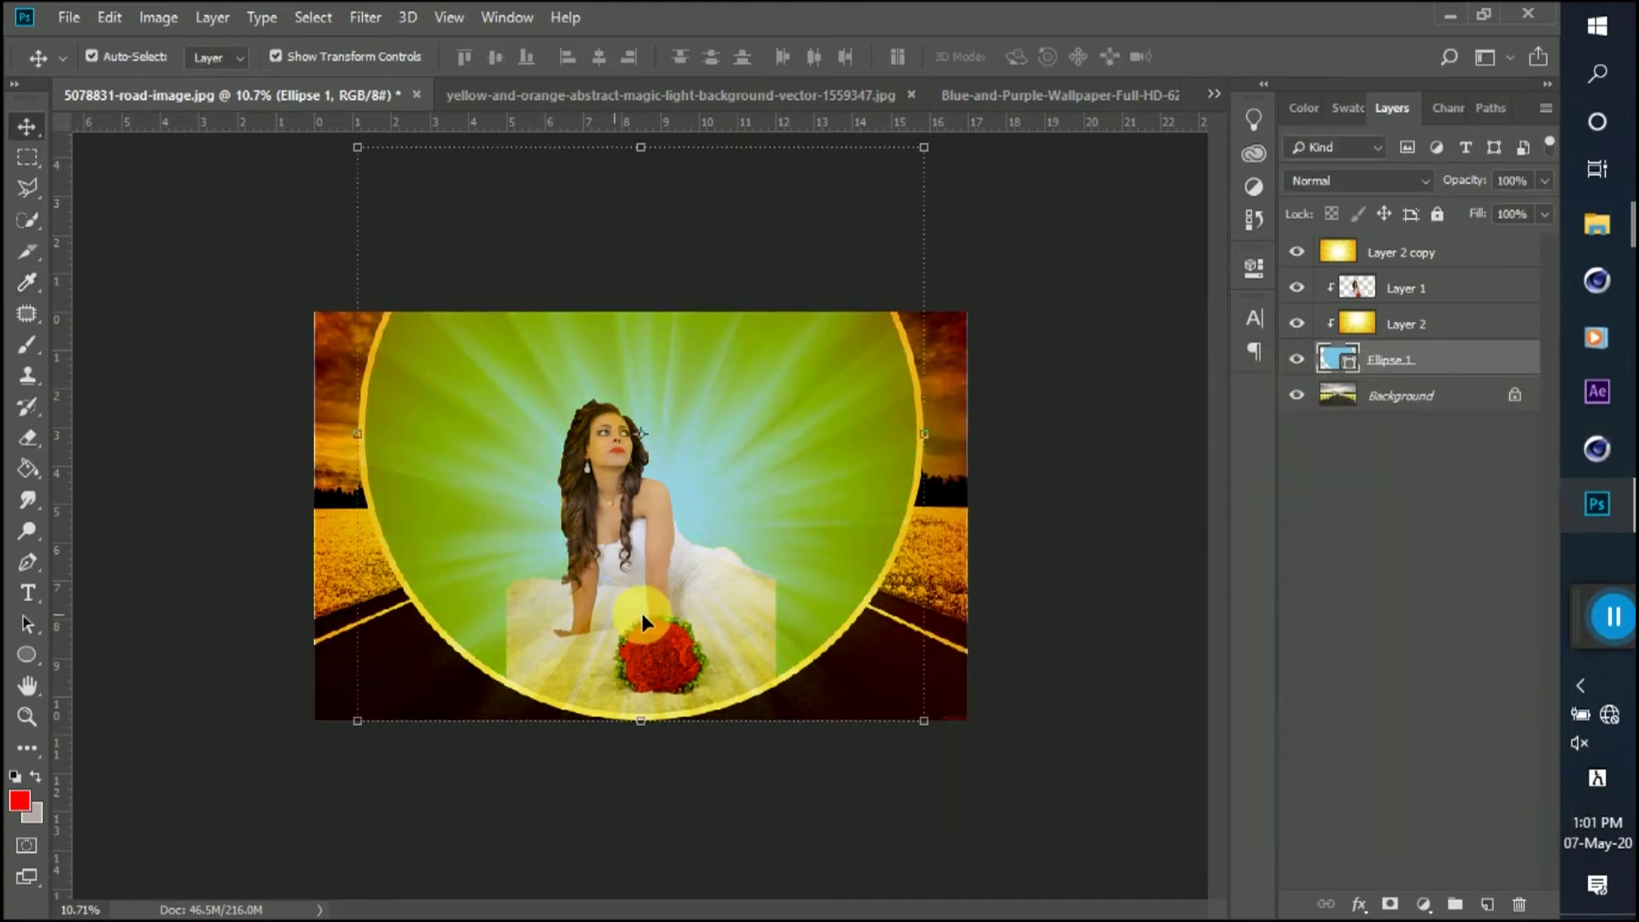
pyautogui.click(704, 610)
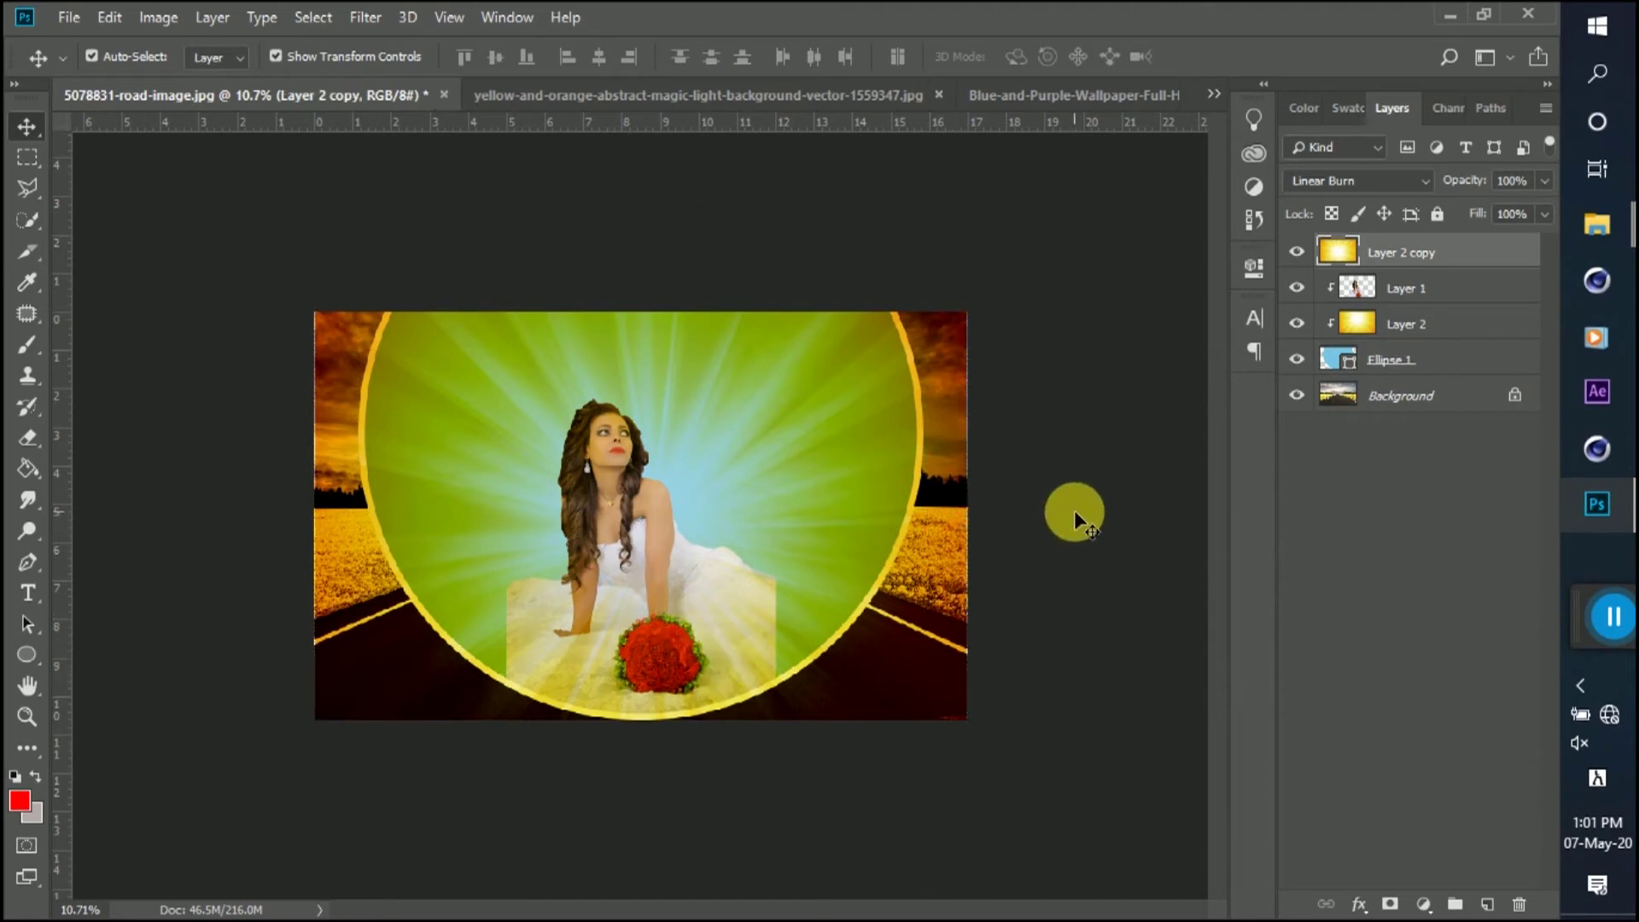
# - Scale the ellipse to 76.90% with its base at the canvas's lower edge, and narrow its width to 53.64% around the woman
pyautogui.click(1383, 359)
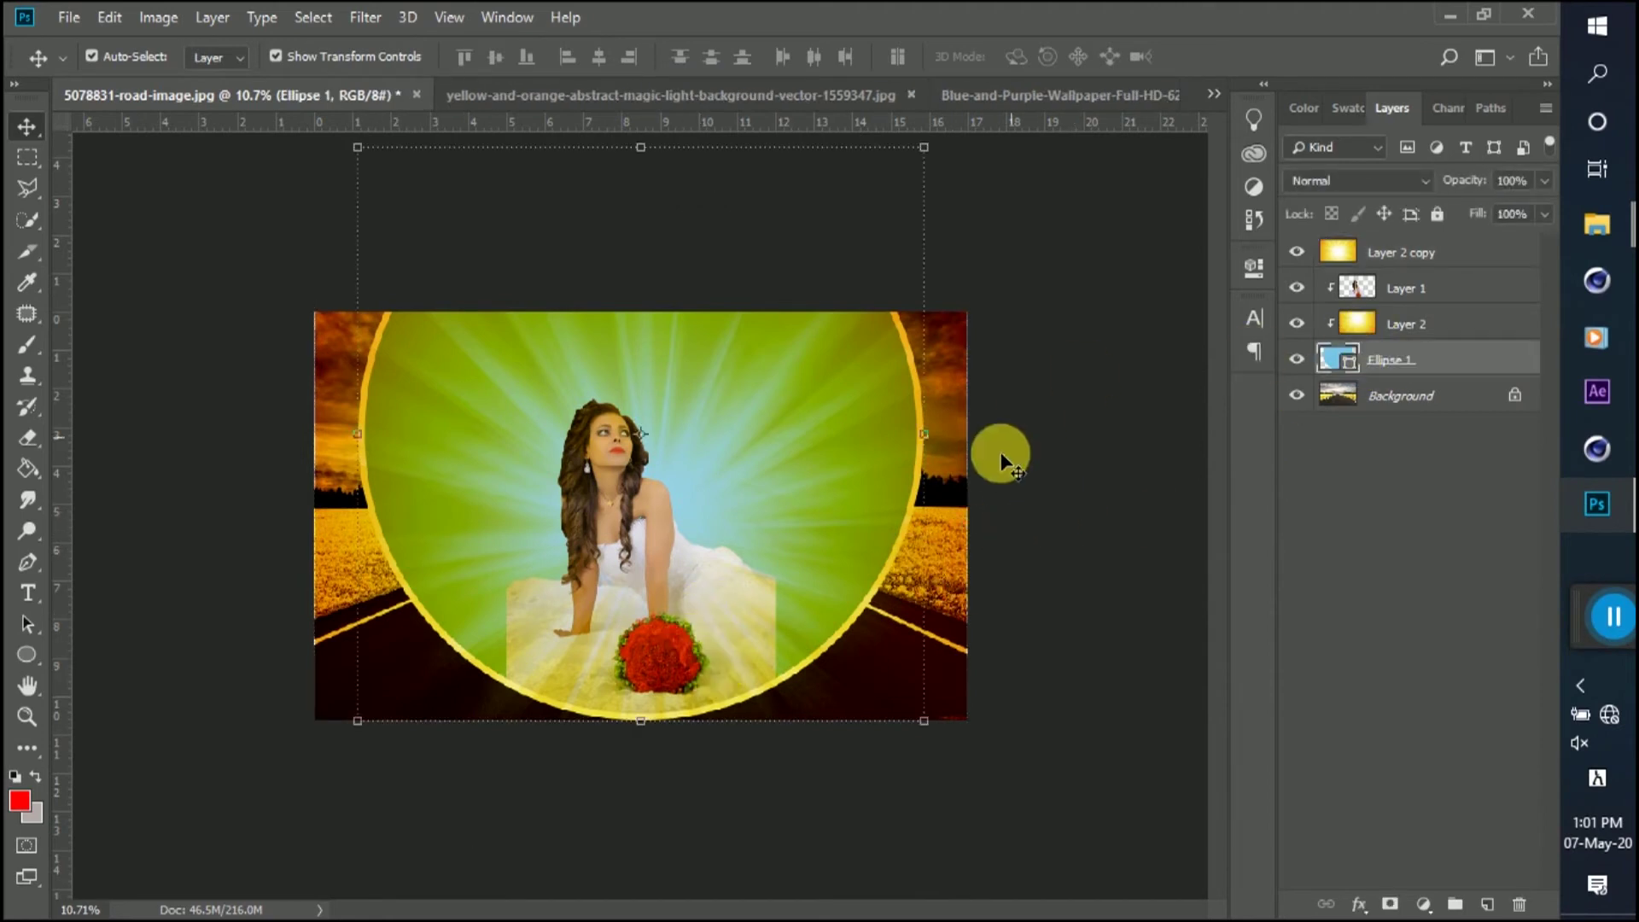
pyautogui.click(926, 433)
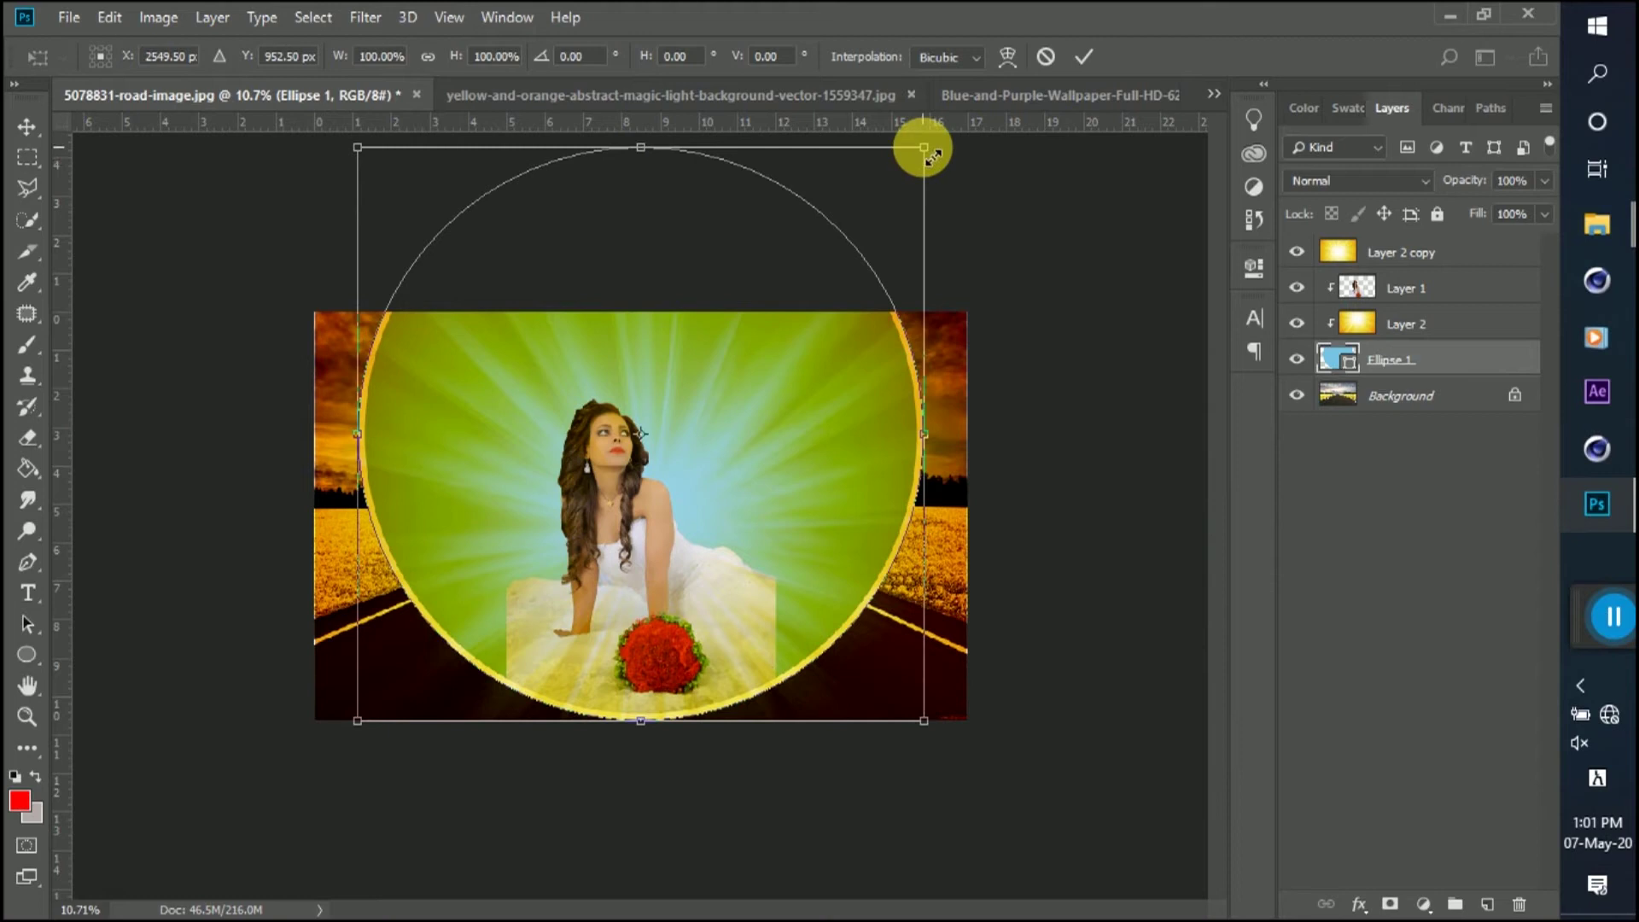
pyautogui.moveTo(924, 148); pyautogui.dragTo(860, 216)
pyautogui.moveTo(801, 387); pyautogui.dragTo(798, 442)
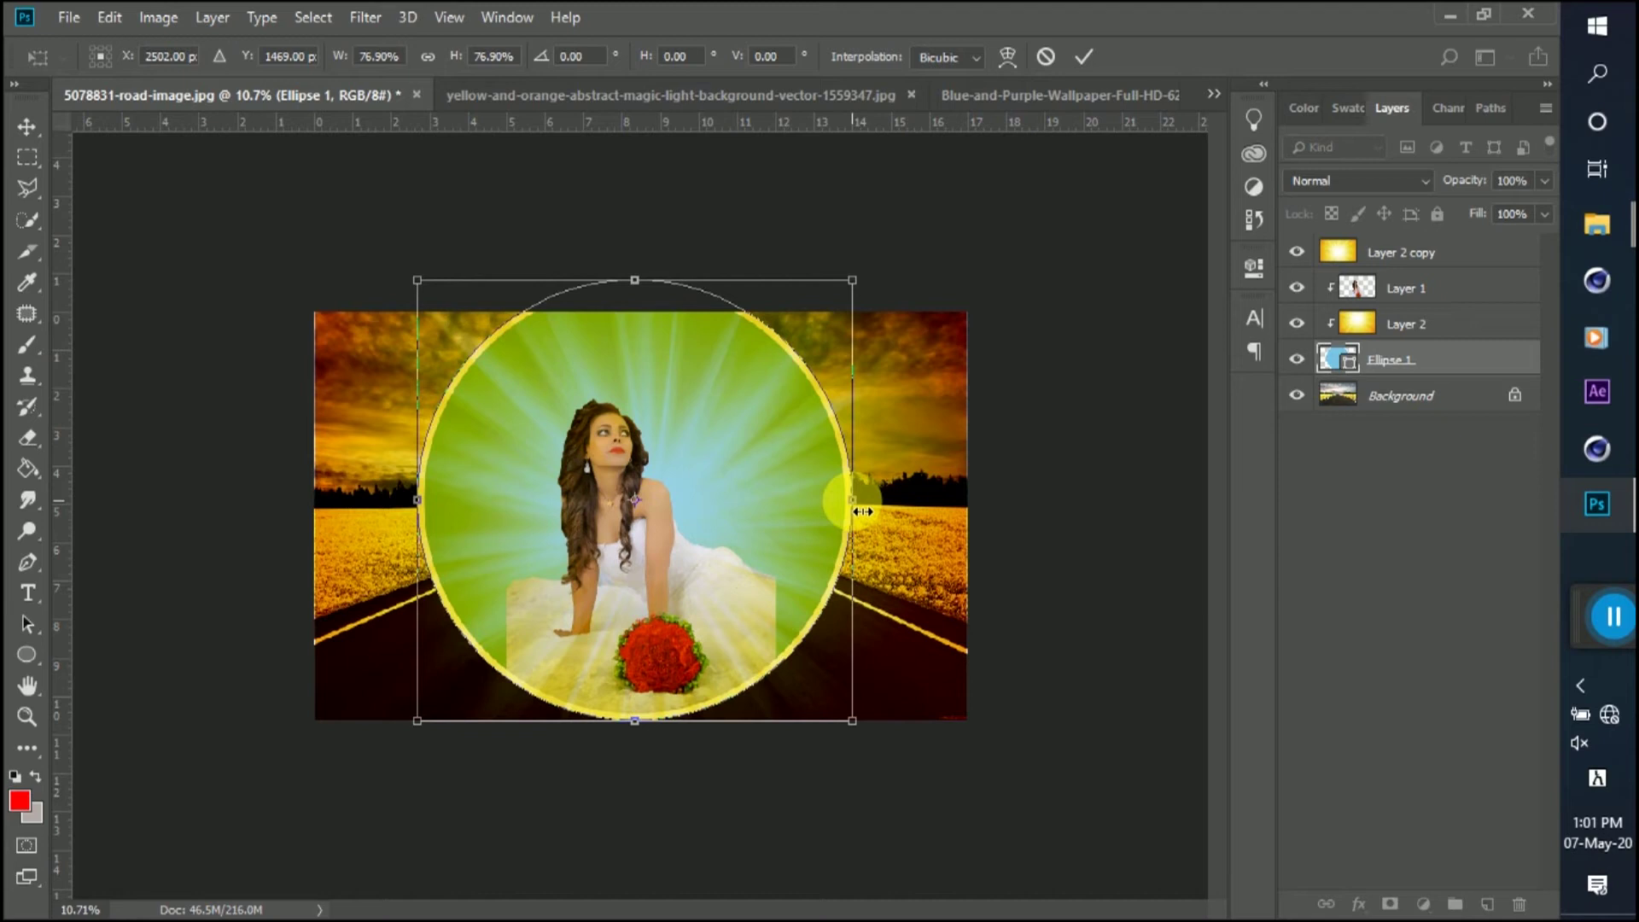
pyautogui.moveTo(862, 513); pyautogui.dragTo(797, 532)
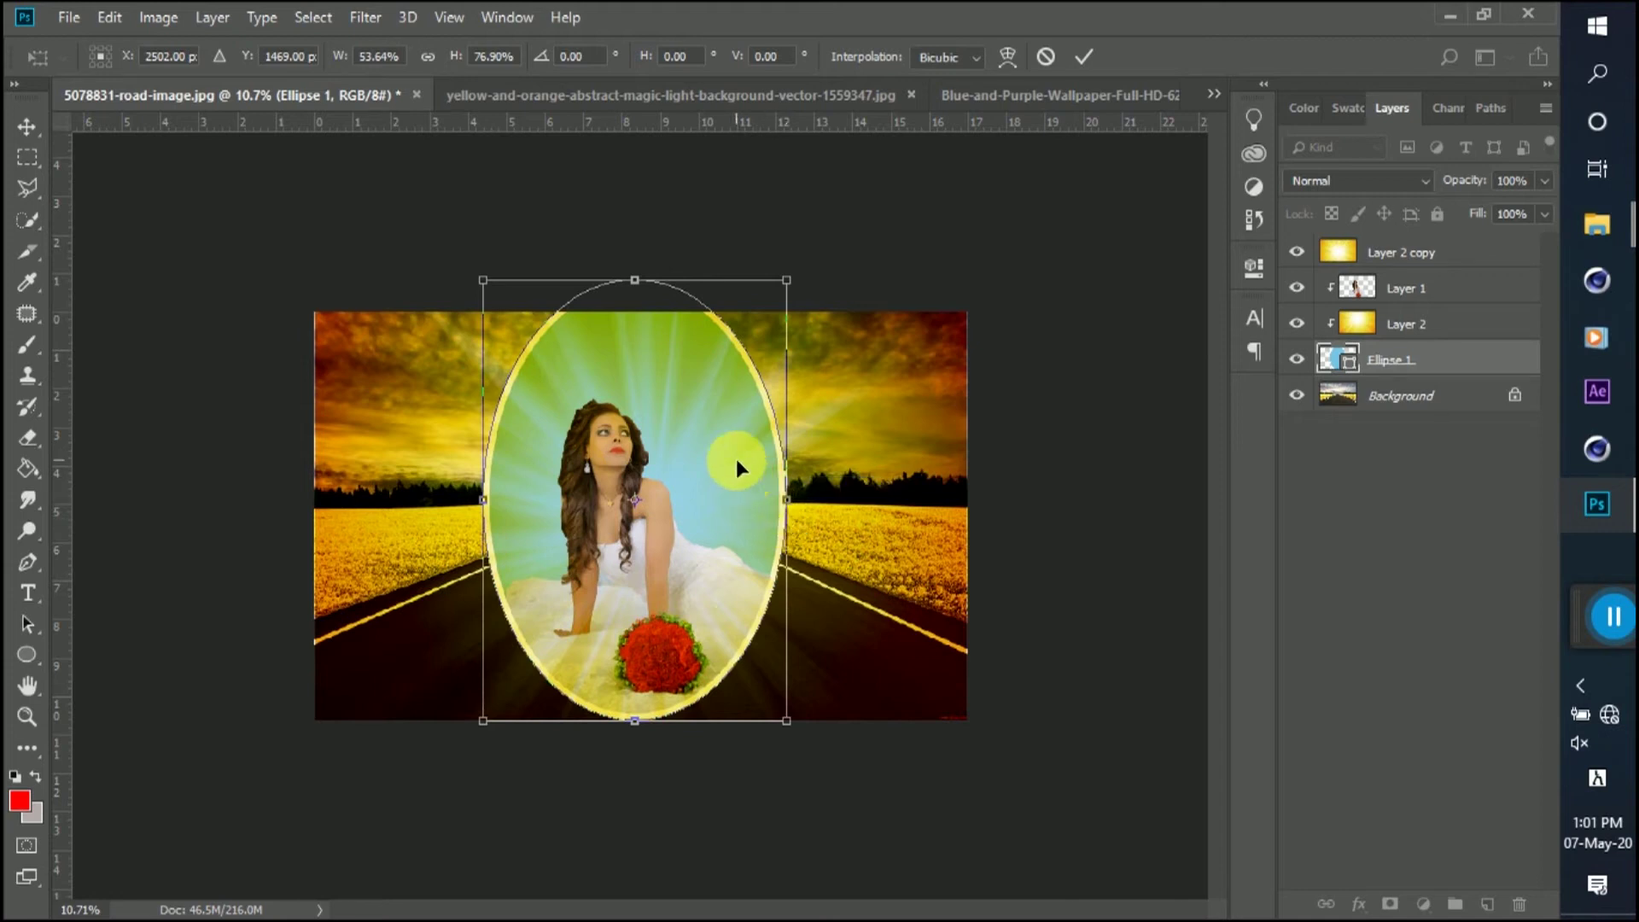
pyautogui.press('Return')
# - Lower the ellipse's upper end to the canvas's upper edge, making the shape 2366 by 3188 px
pyautogui.moveTo(644, 283)
pyautogui.mouseDown()
pyautogui.moveTo(629, 282)
pyautogui.moveTo(636, 312)
pyautogui.mouseUp()
pyautogui.press('Return')
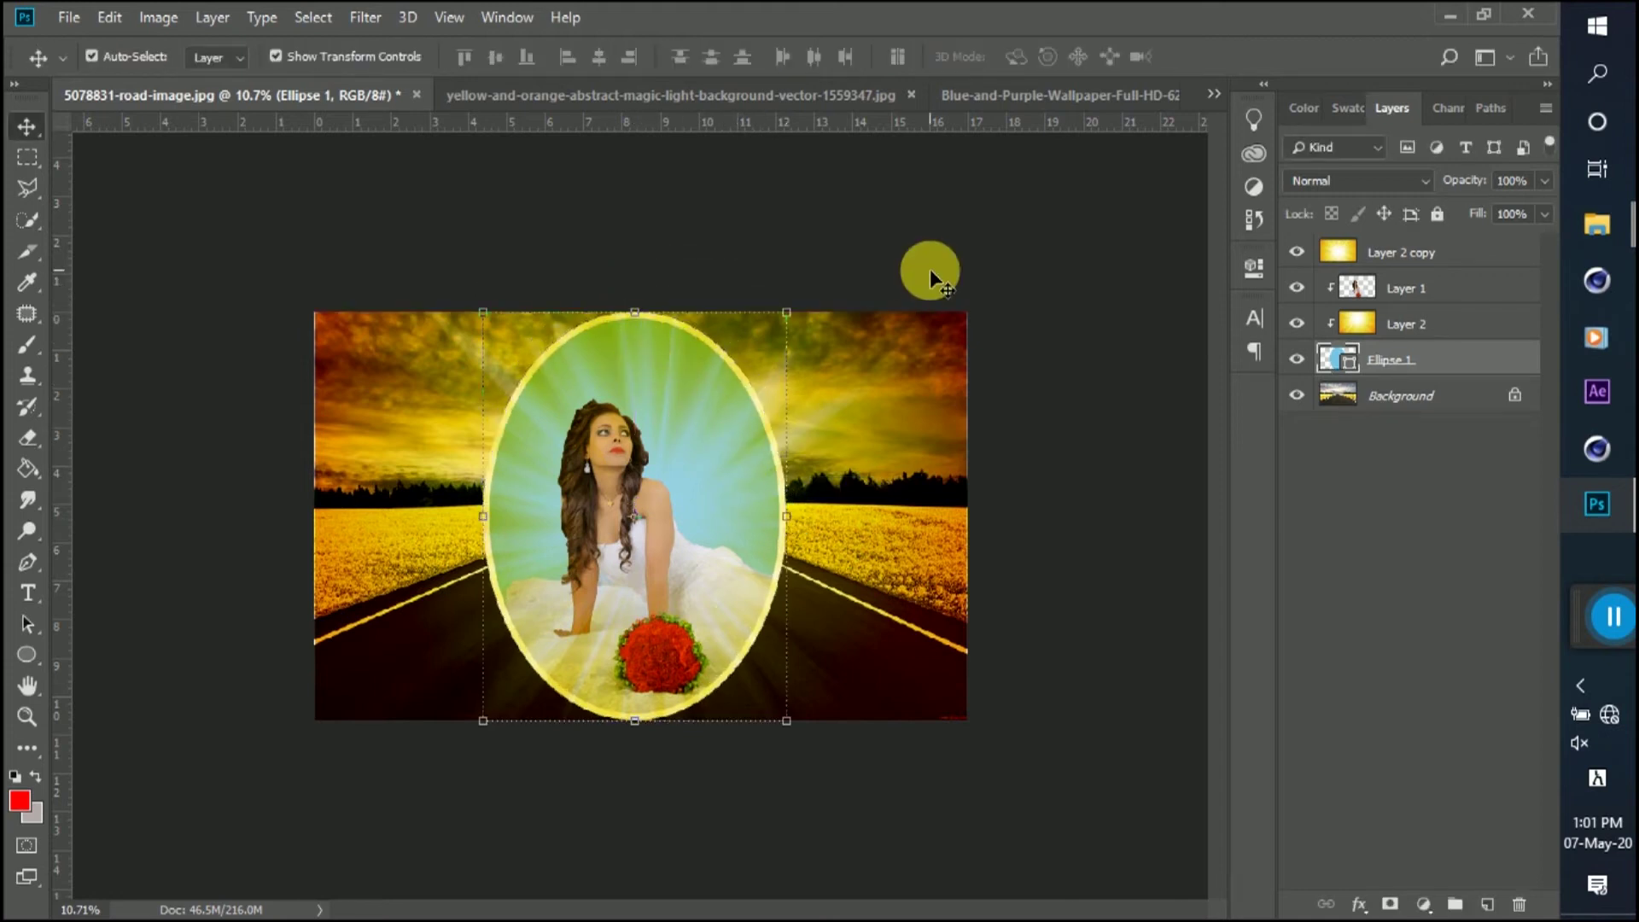
pyautogui.click(965, 285)
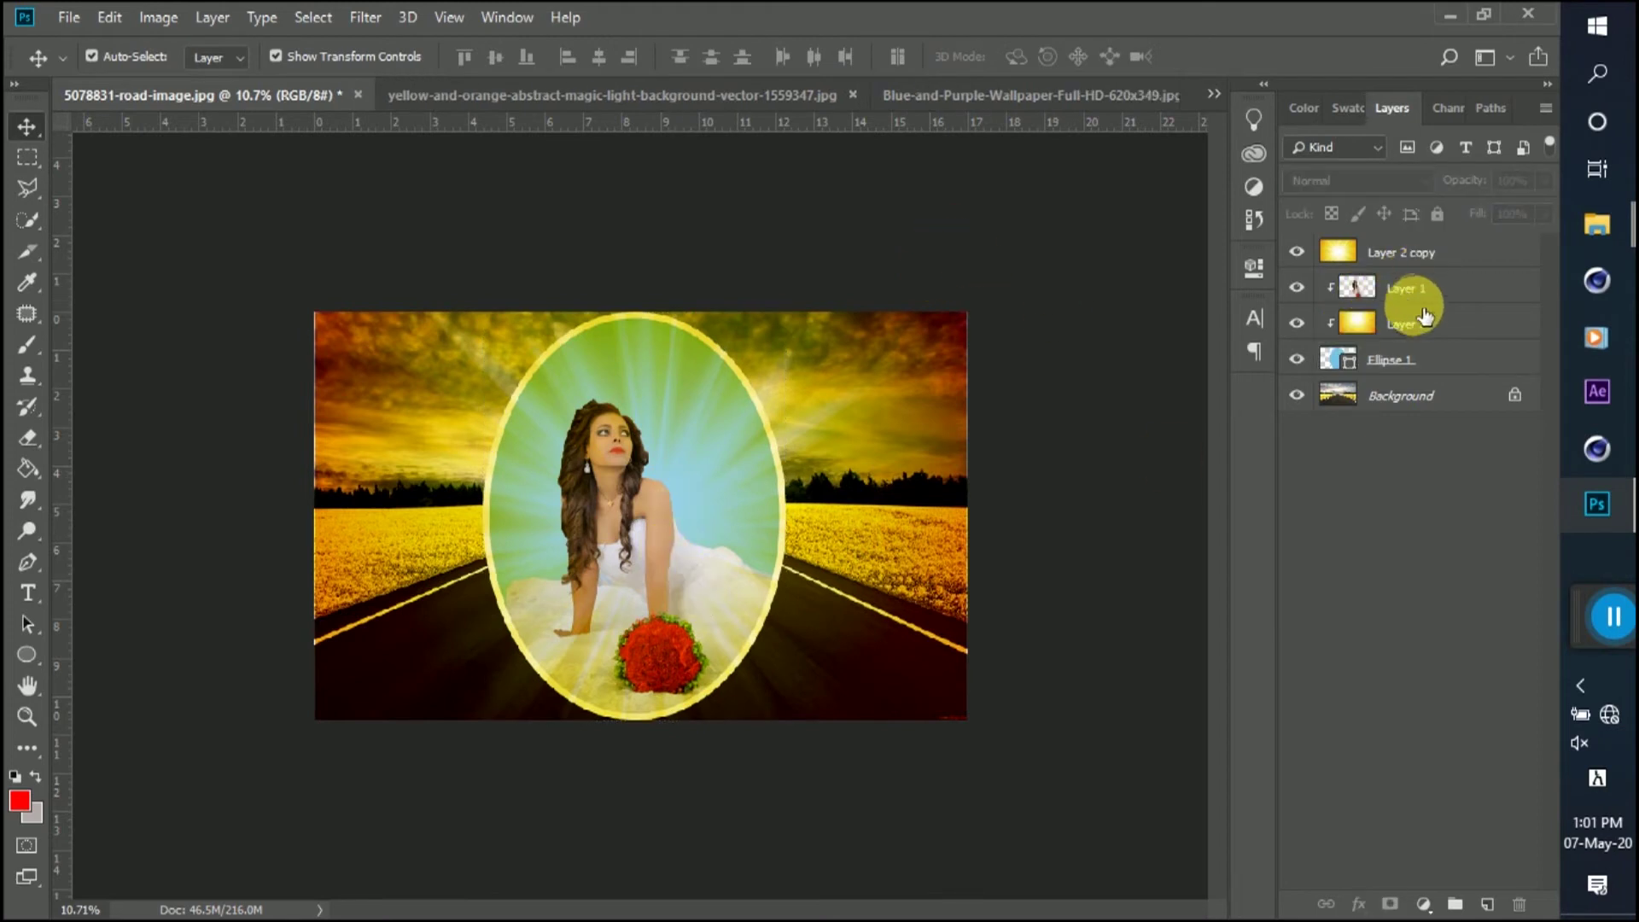
# - Change the ellipse's stroke color to blue after trying black, red and cyan
pyautogui.click(1389, 362)
pyautogui.click(1297, 361)
pyautogui.click(1297, 361)
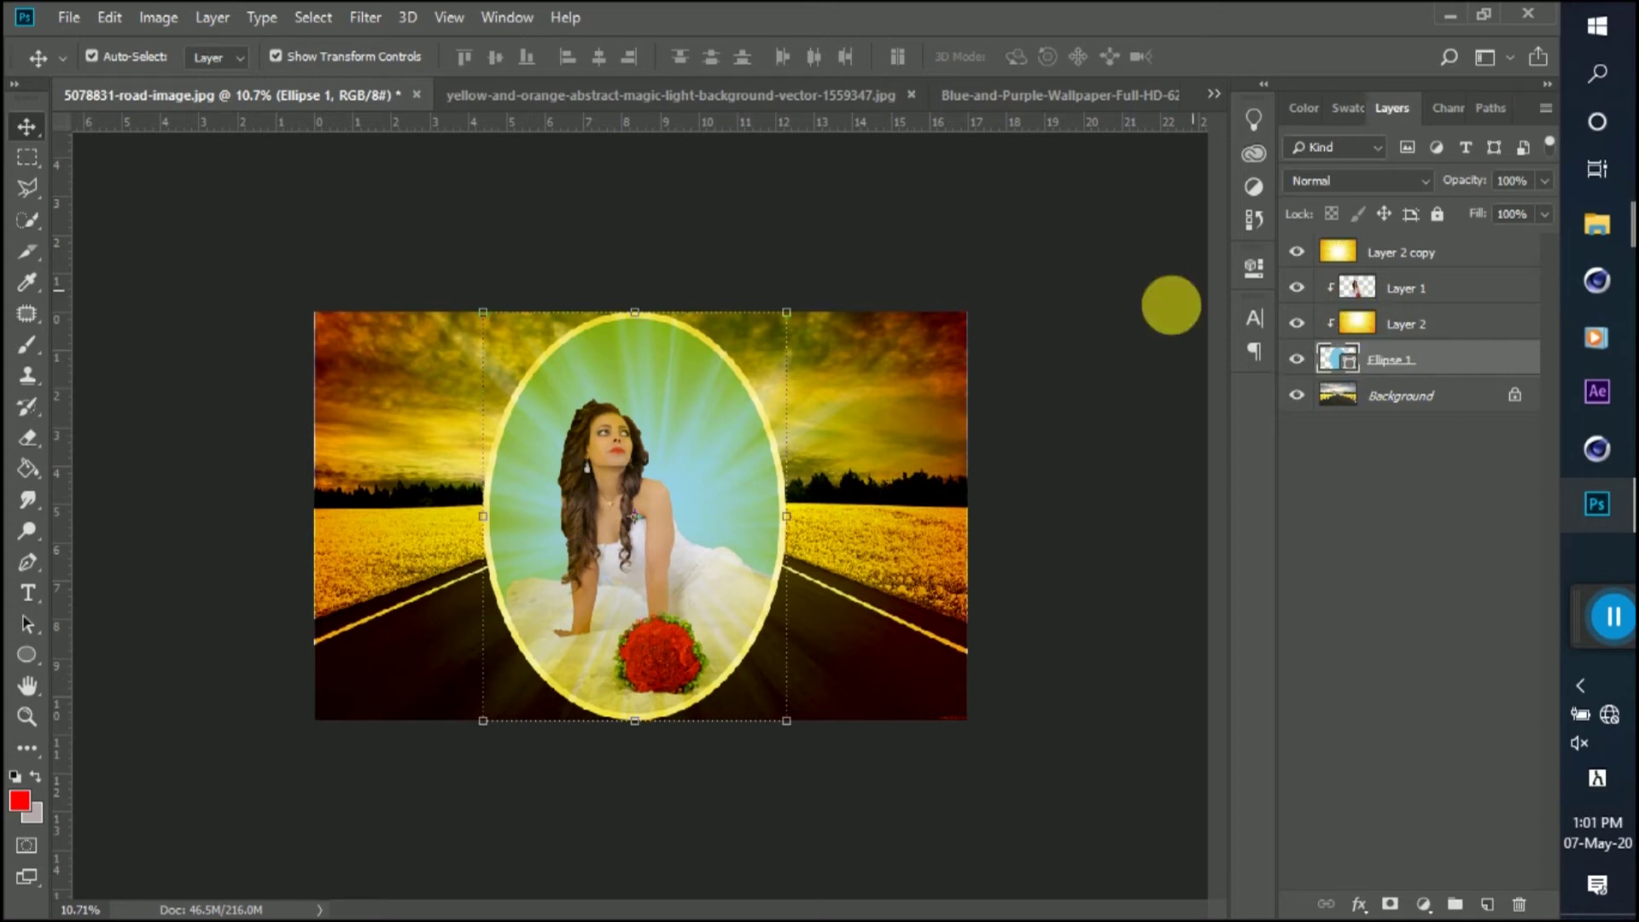
pyautogui.click(1254, 270)
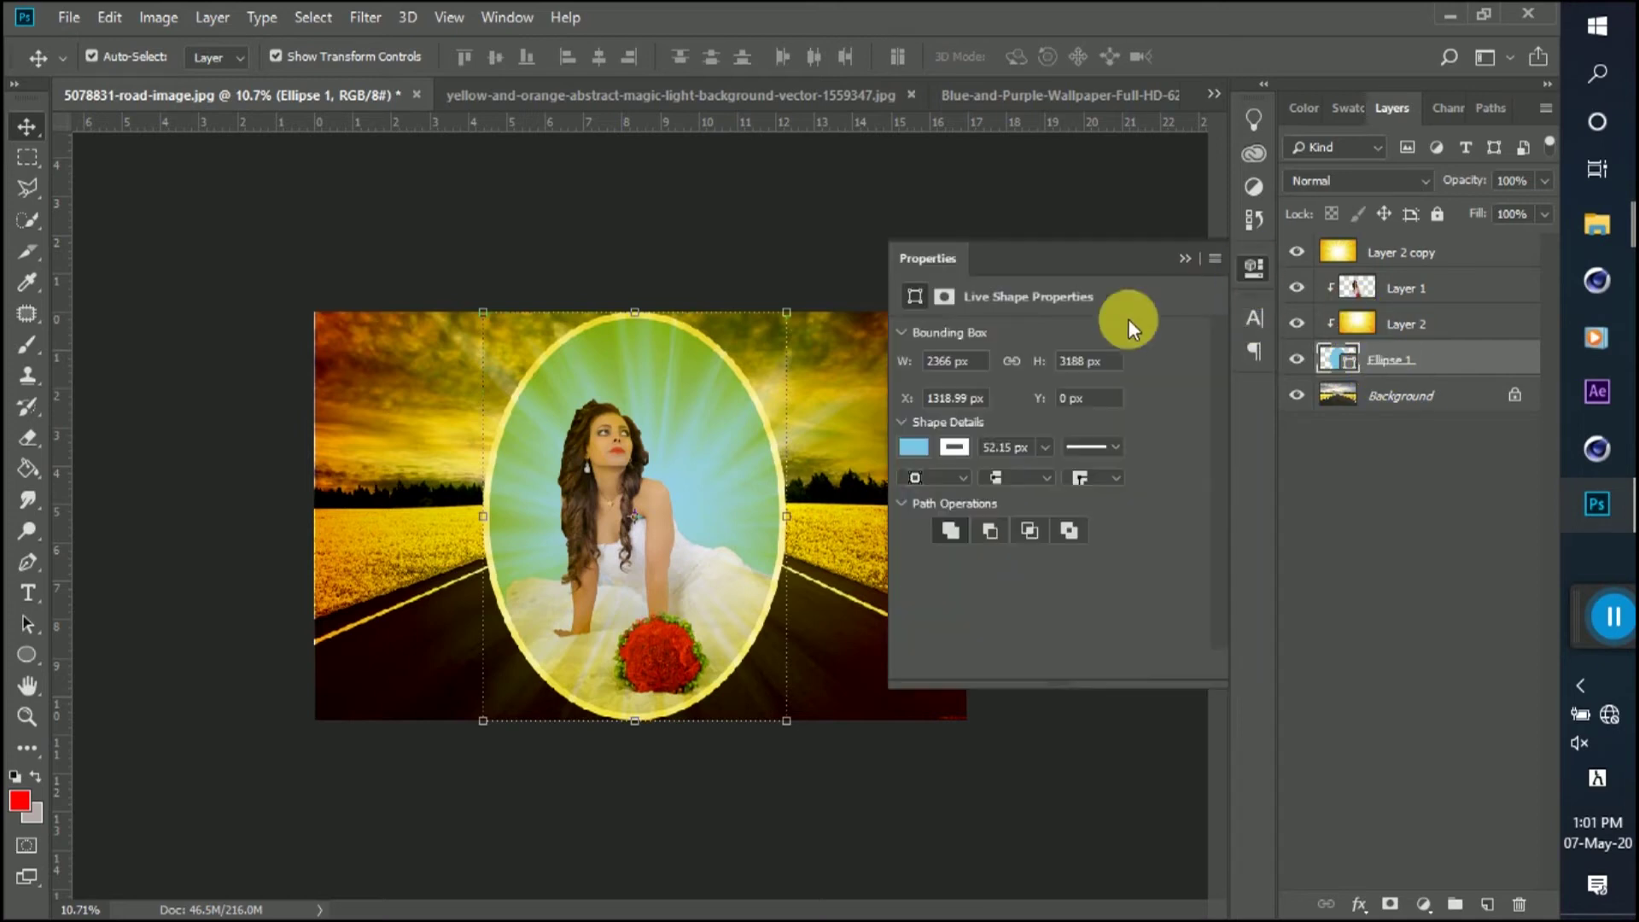
pyautogui.click(953, 448)
pyautogui.click(991, 574)
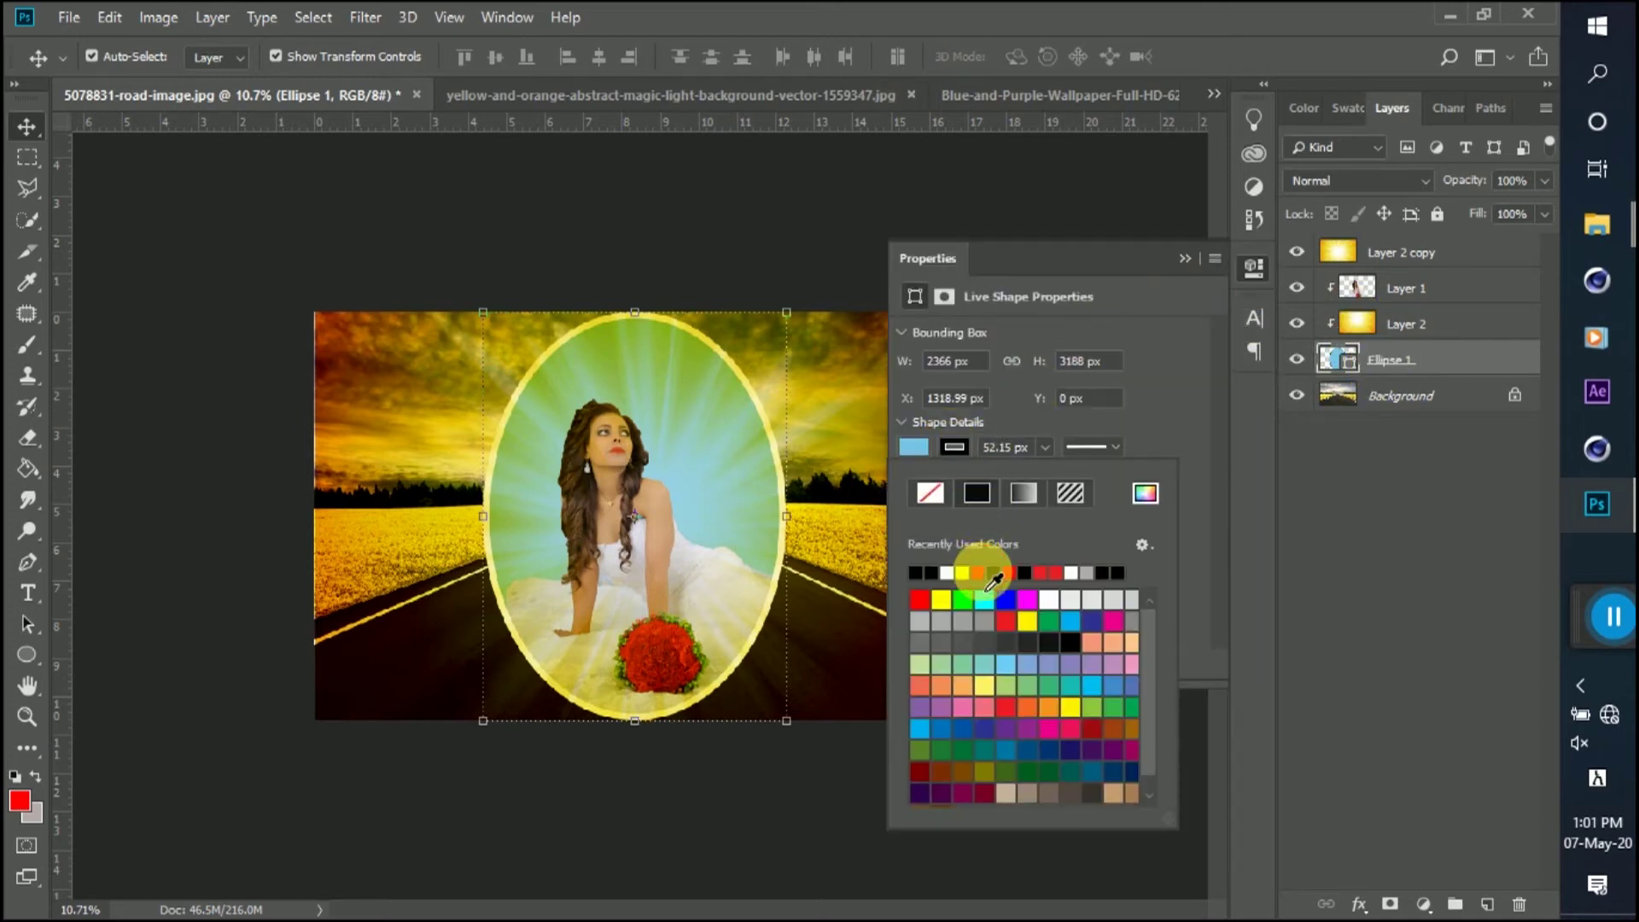
pyautogui.click(978, 573)
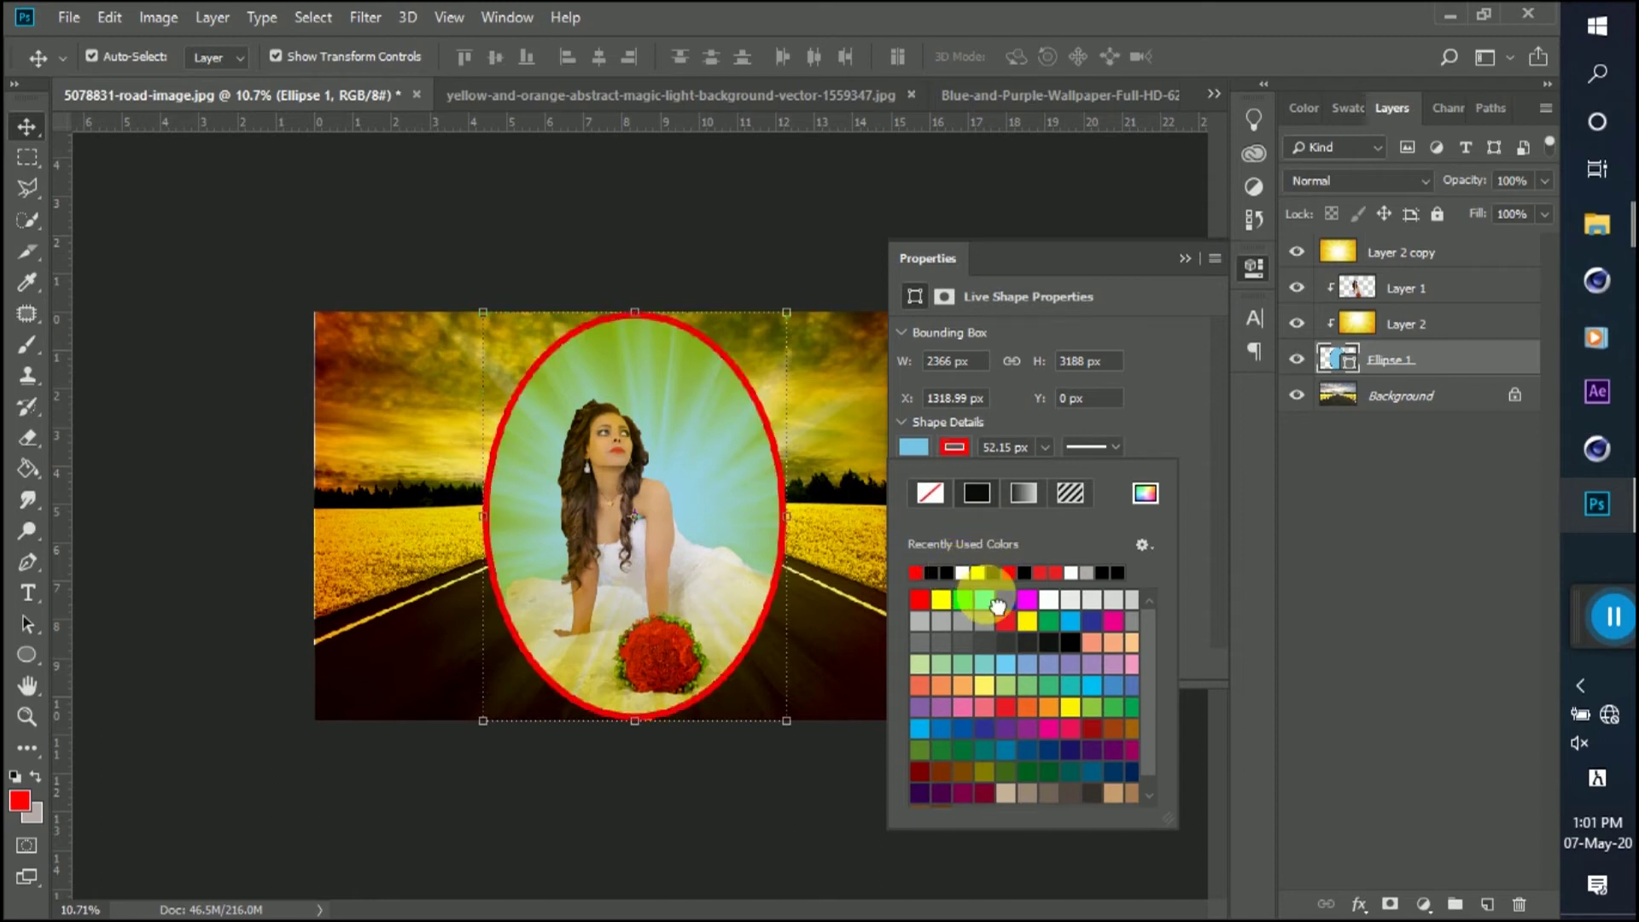
pyautogui.click(996, 603)
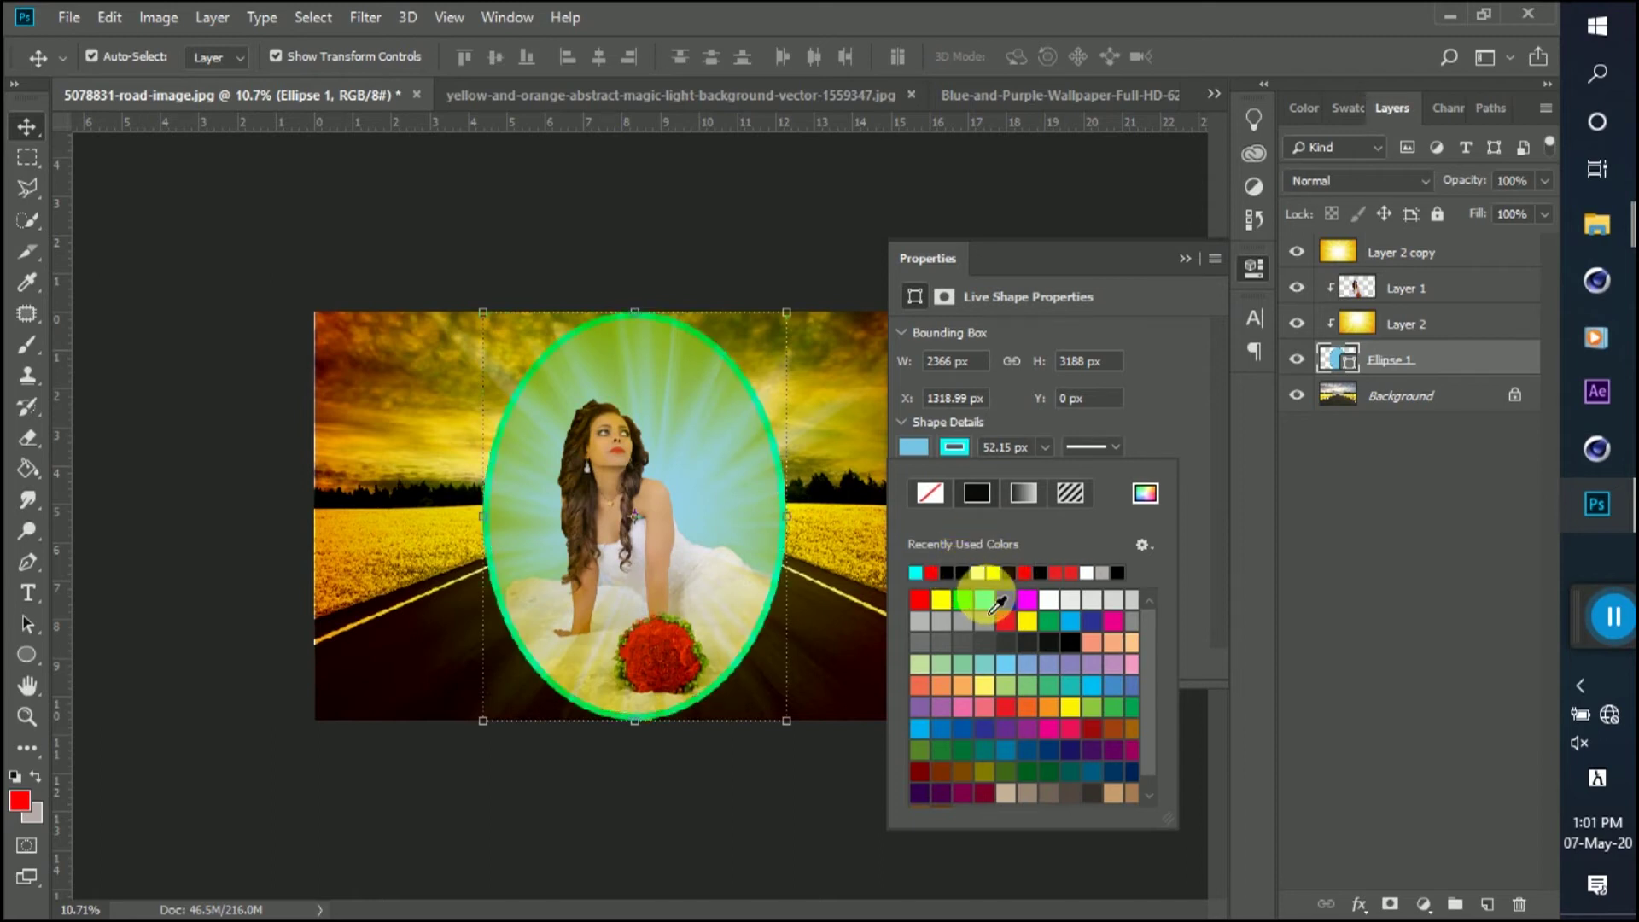
pyautogui.click(1123, 699)
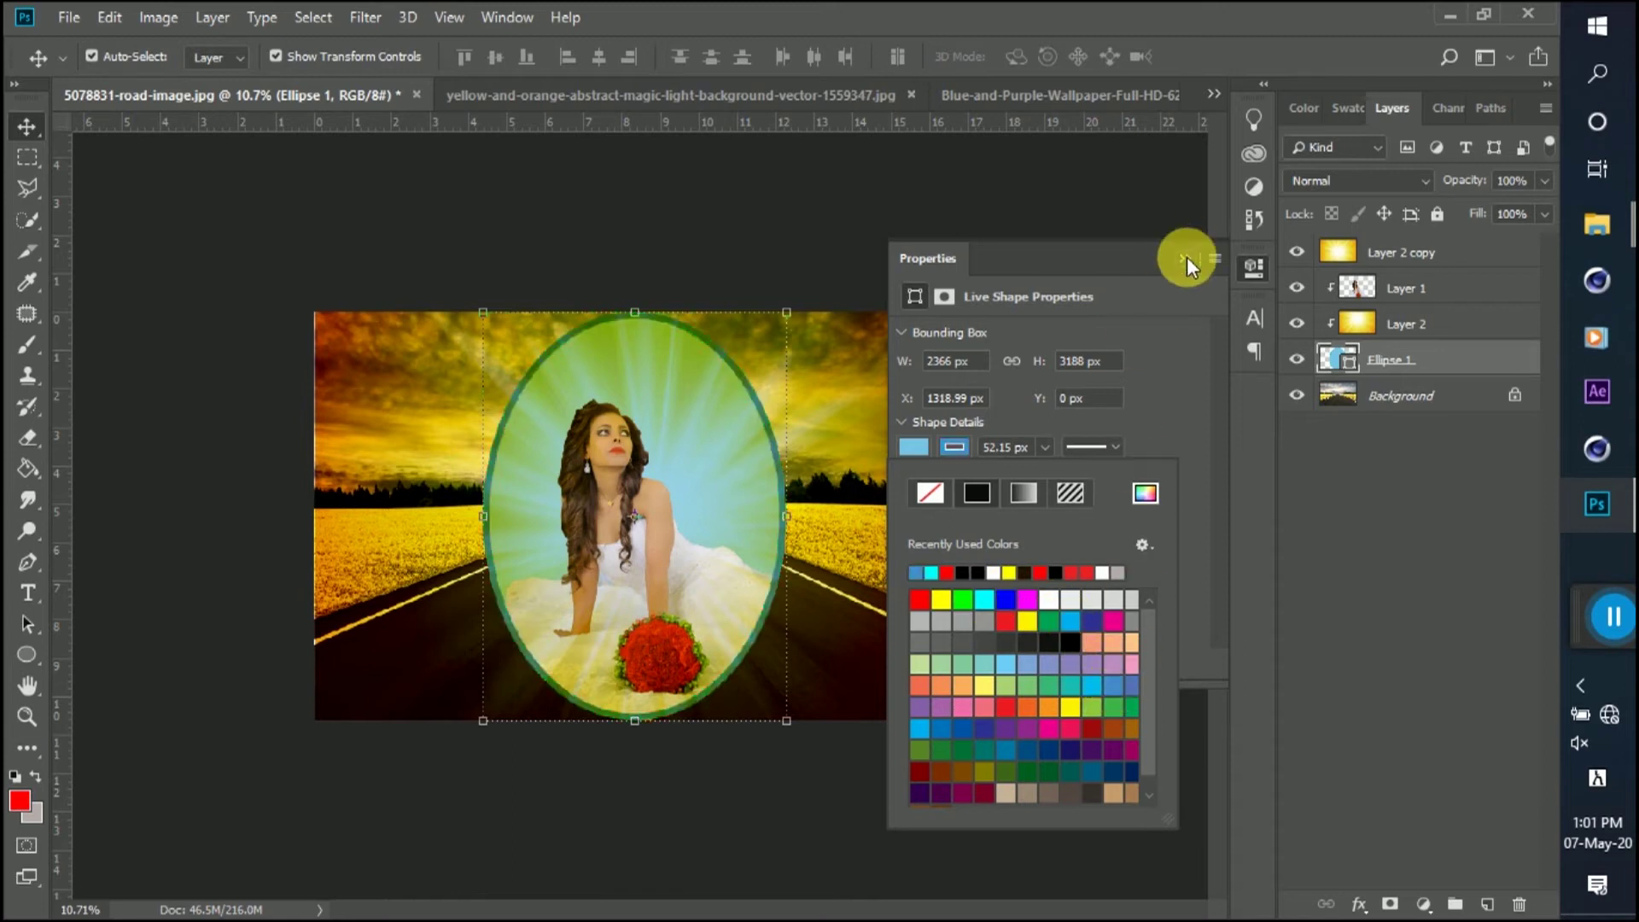
pyautogui.click(1136, 427)
pyautogui.click(1045, 447)
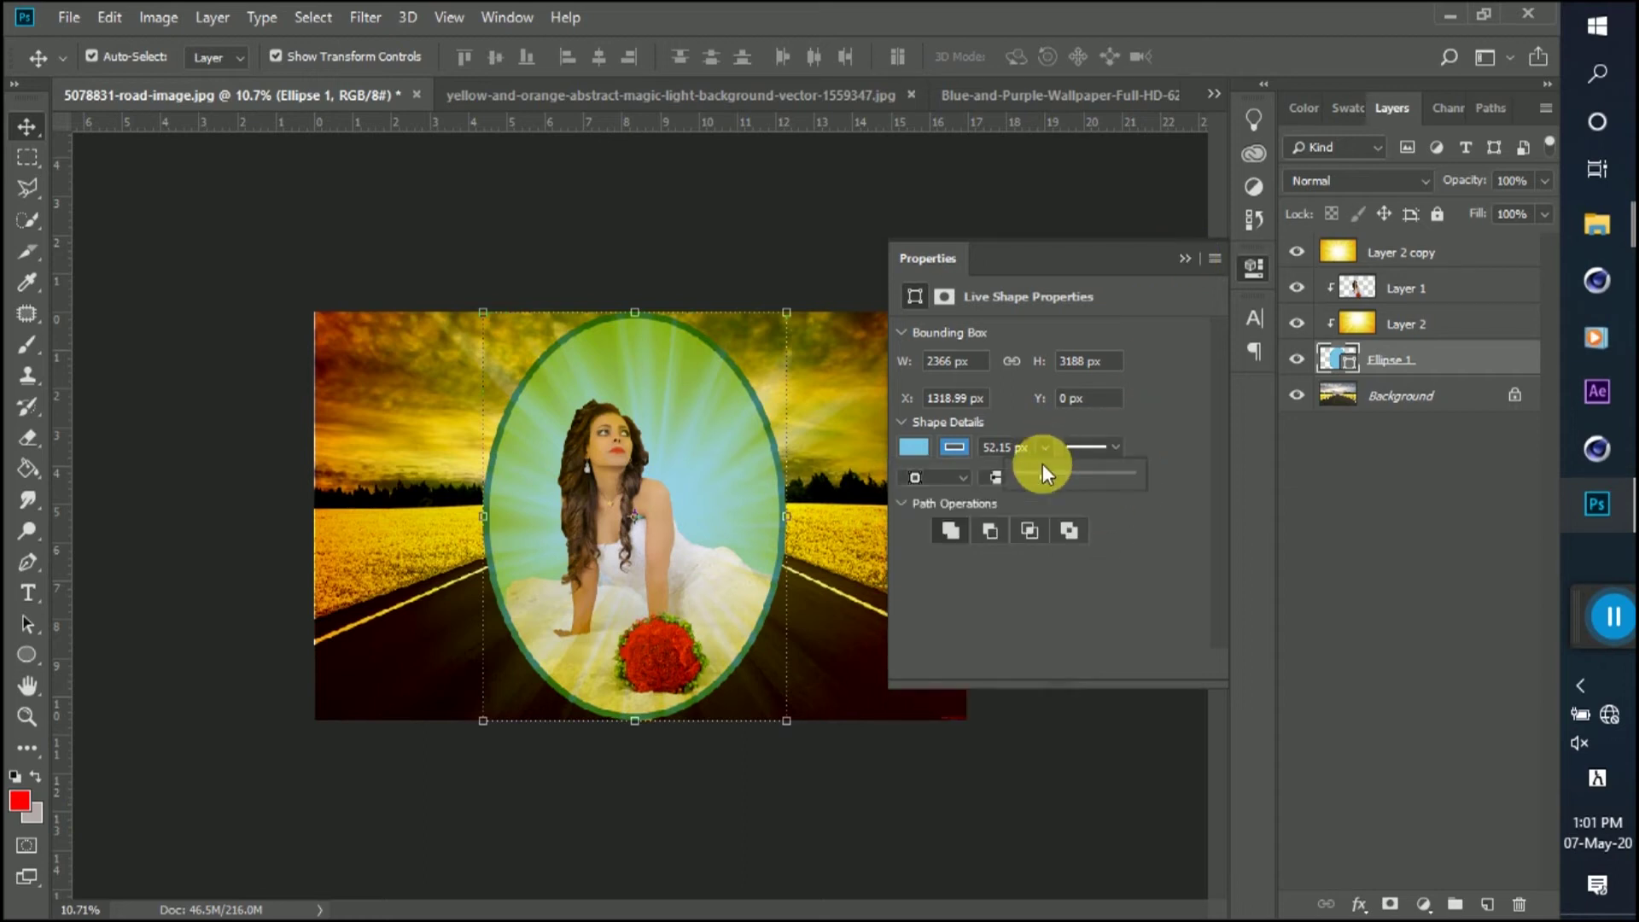
pyautogui.click(1388, 394)
pyautogui.hotkey('ctrl', 'u')
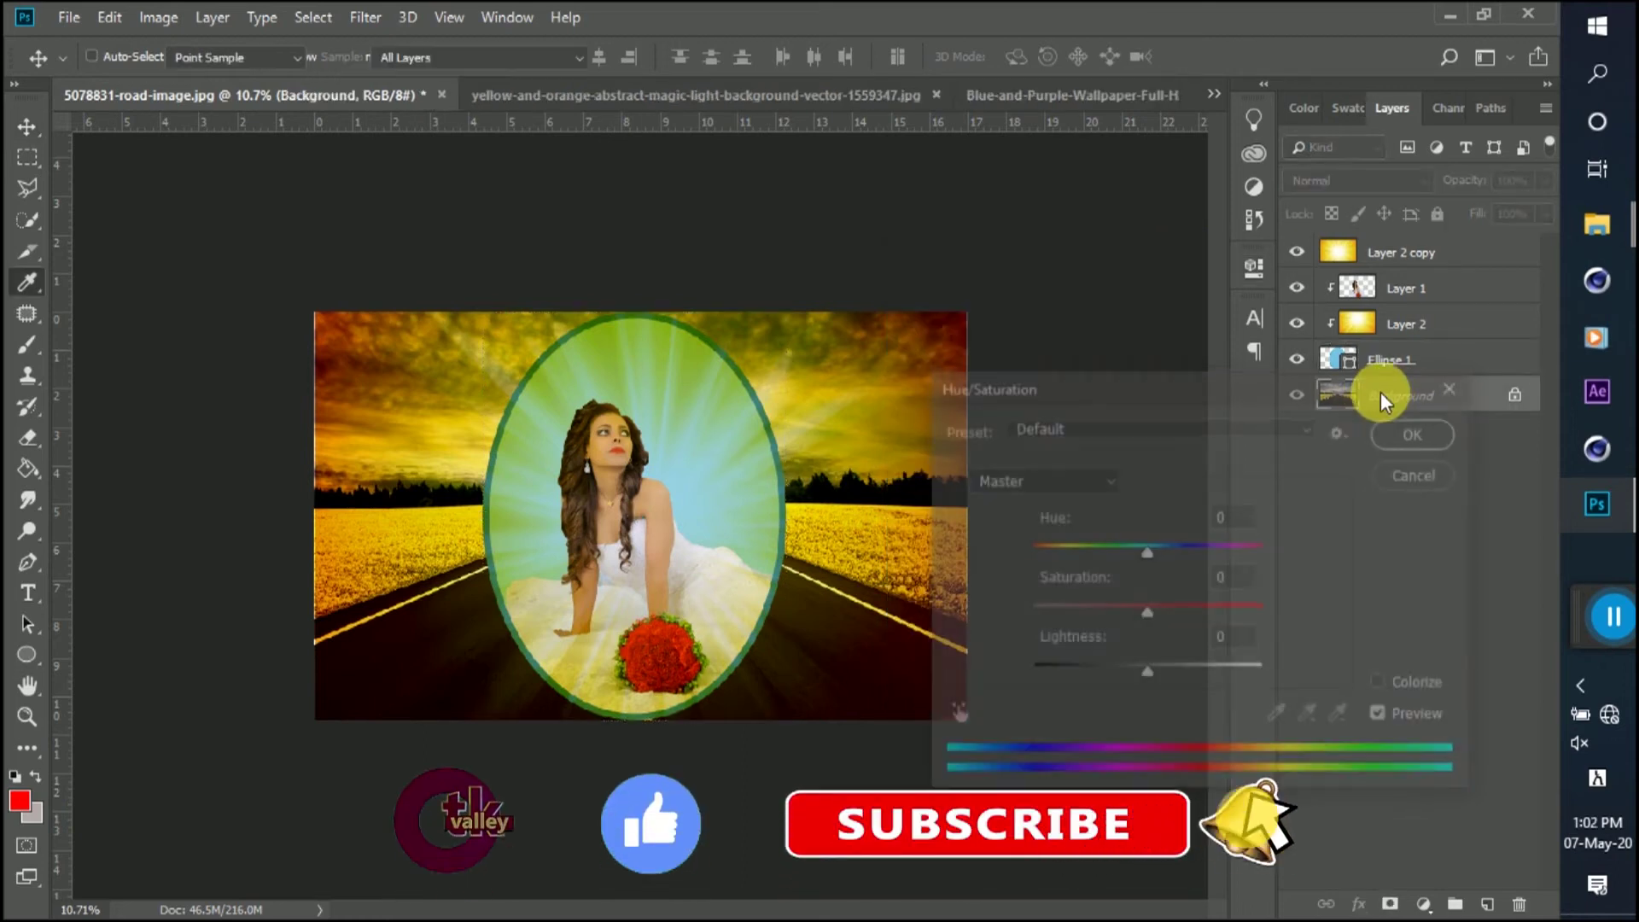
pyautogui.moveTo(1145, 552); pyautogui.dragTo(1035, 560)
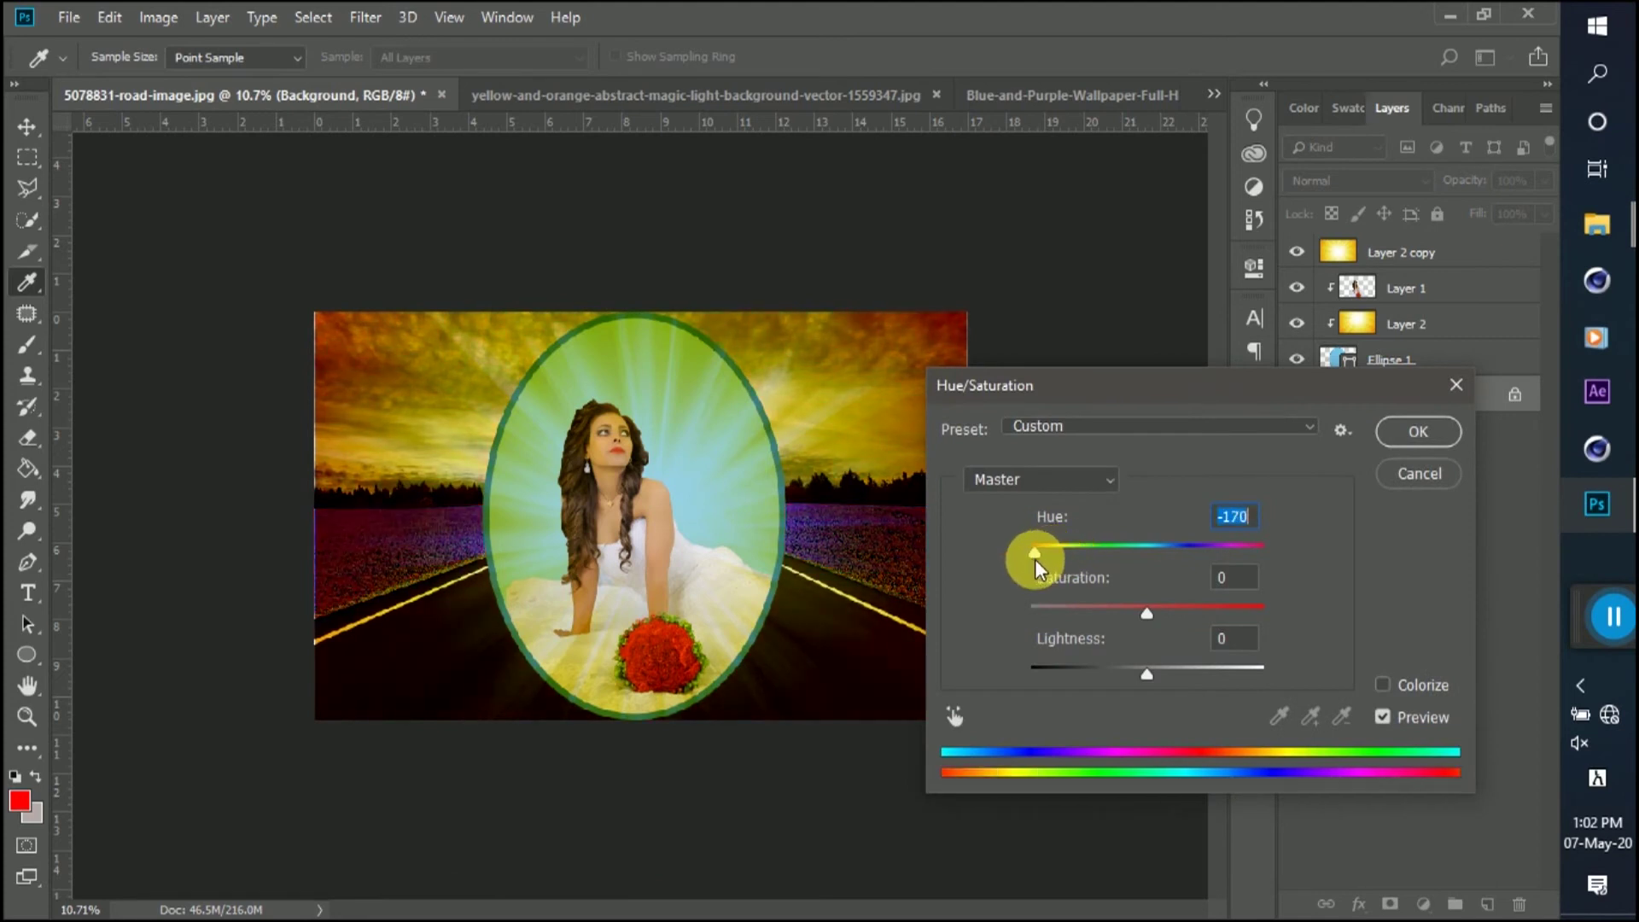
pyautogui.click(1455, 389)
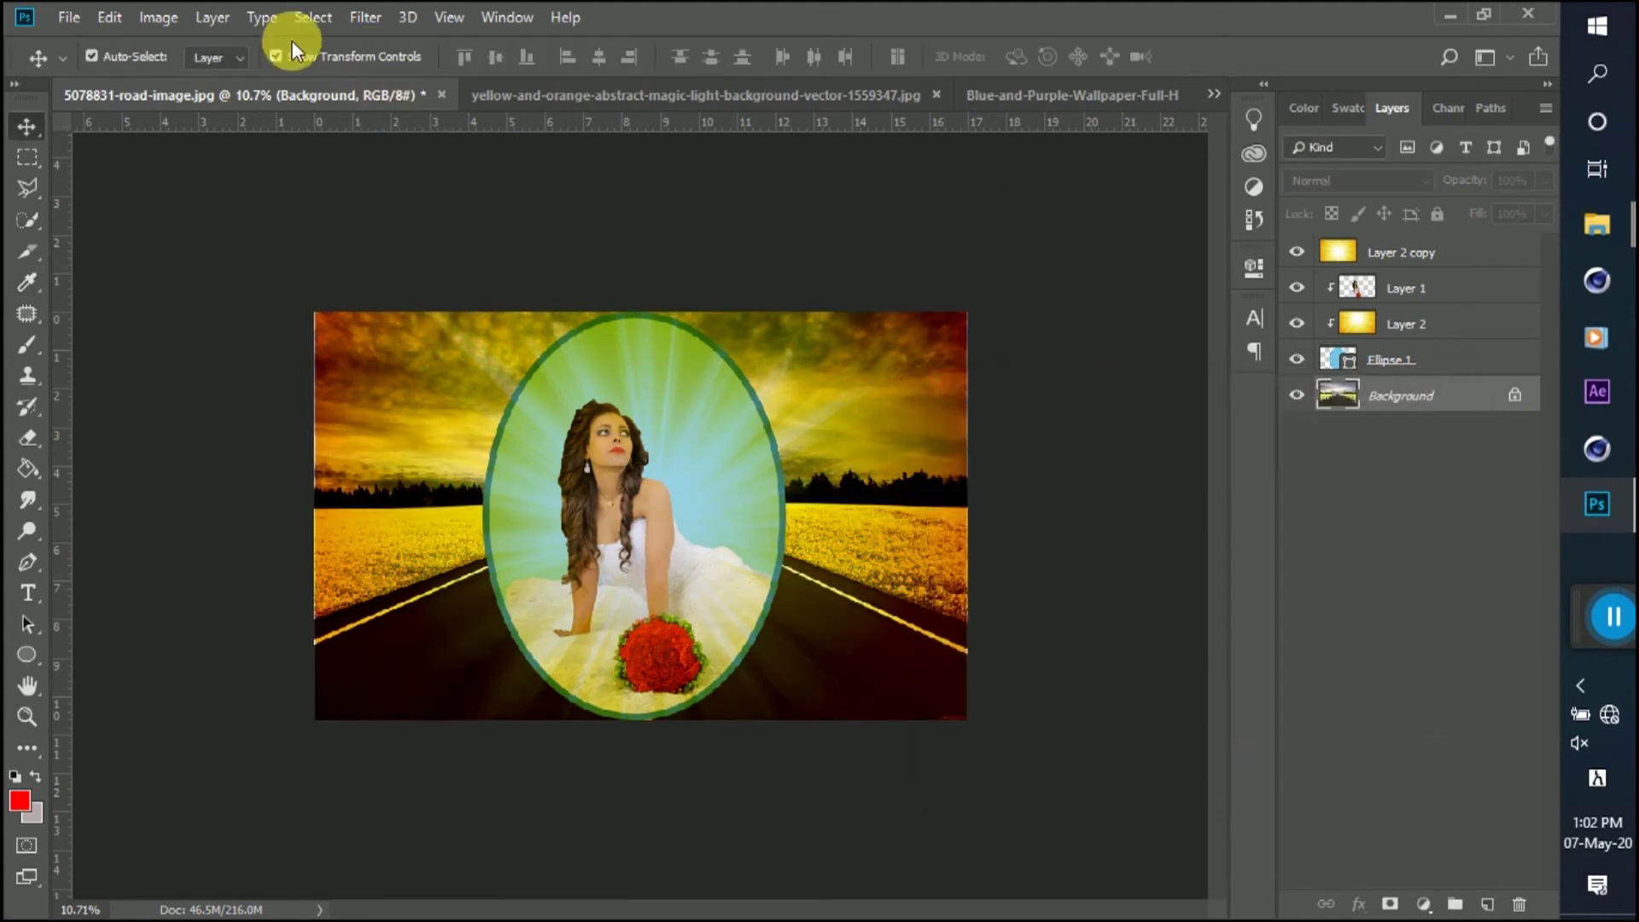
# - Shift the Background layer's hue to -170 with a Hue/Saturation adjustment
pyautogui.click(213, 14)
pyautogui.click(162, 17)
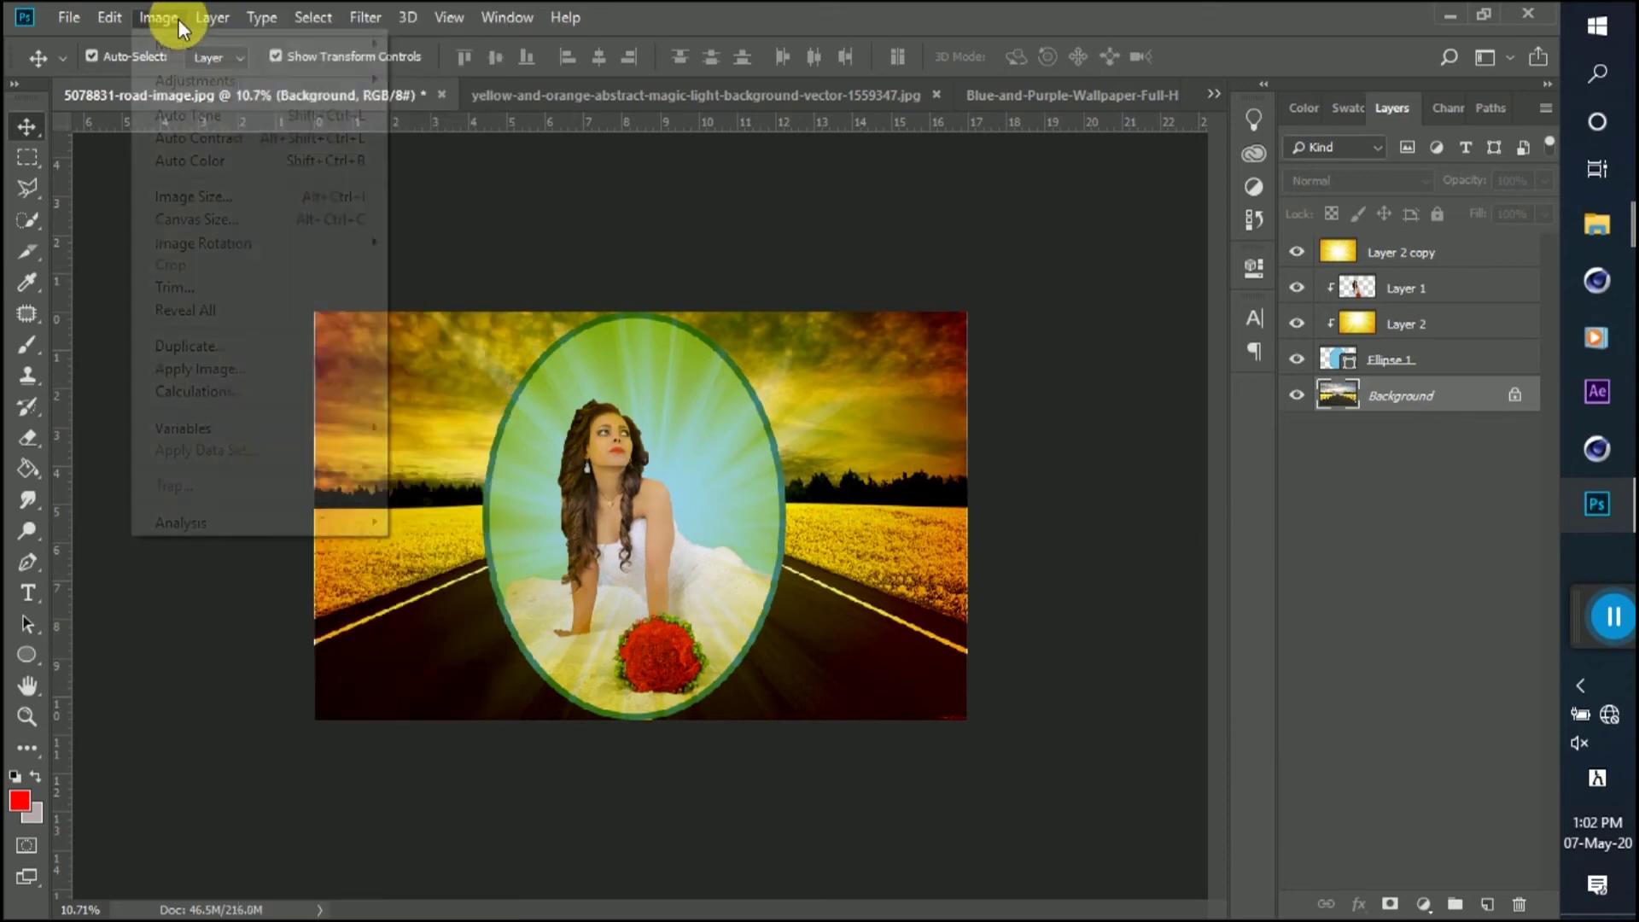
pyautogui.moveTo(193, 86)
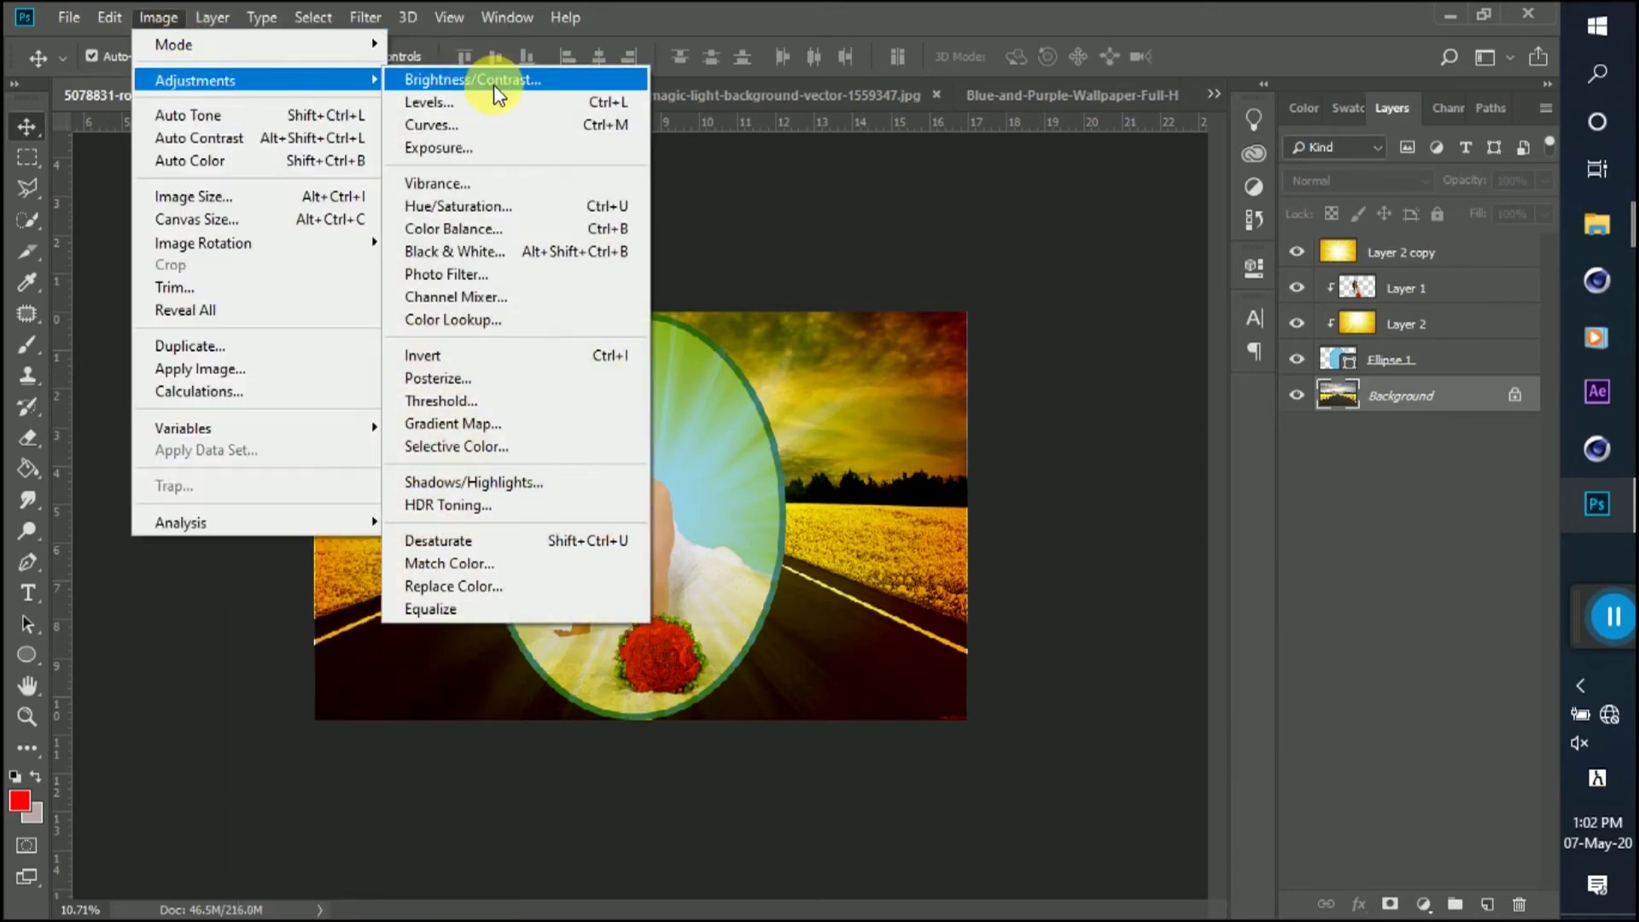
pyautogui.click(497, 210)
pyautogui.moveTo(1160, 560); pyautogui.dragTo(1035, 529)
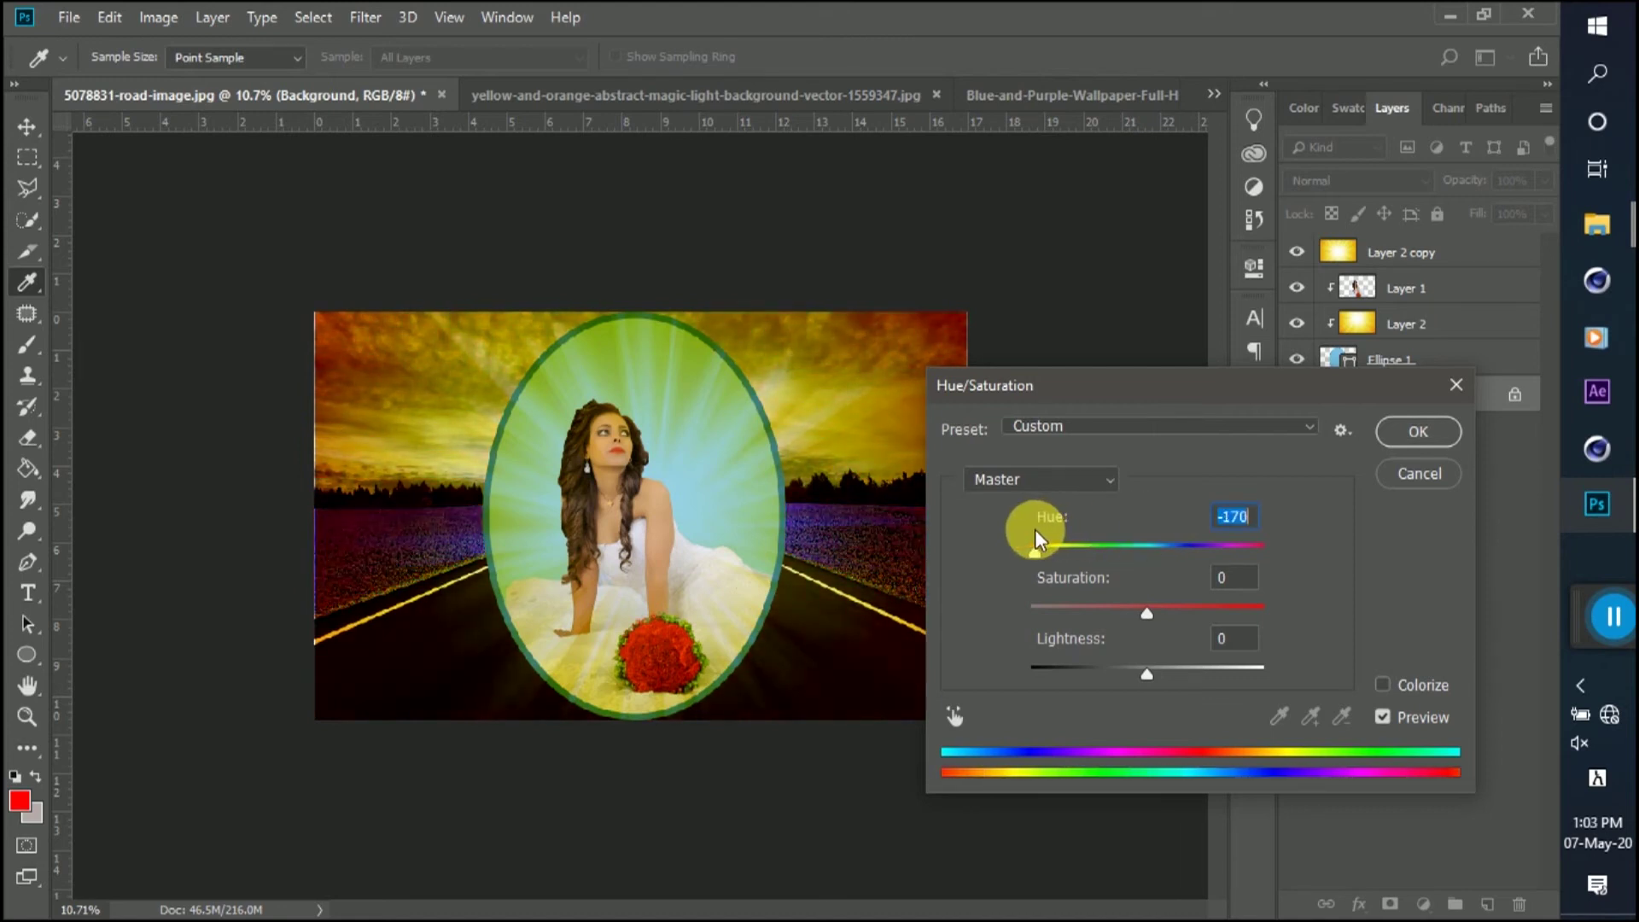
pyautogui.click(1401, 437)
pyautogui.click(1077, 365)
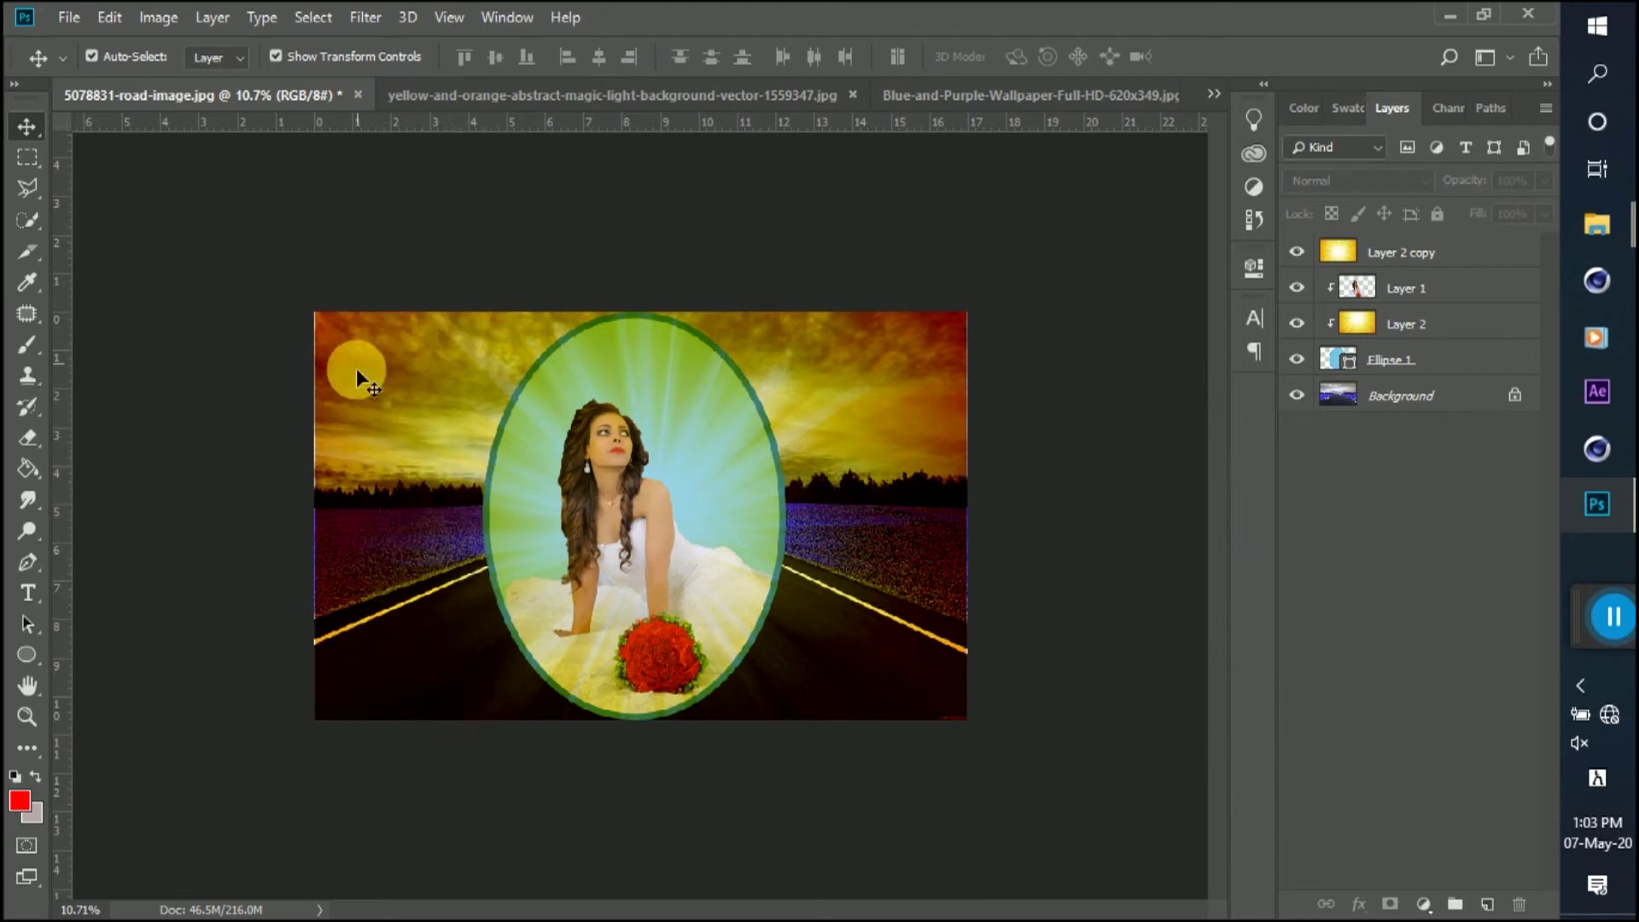
# - Activate the Horizontal Type tool and switch the keyboard input language to English
pyautogui.click(28, 592)
pyautogui.click(75, 591)
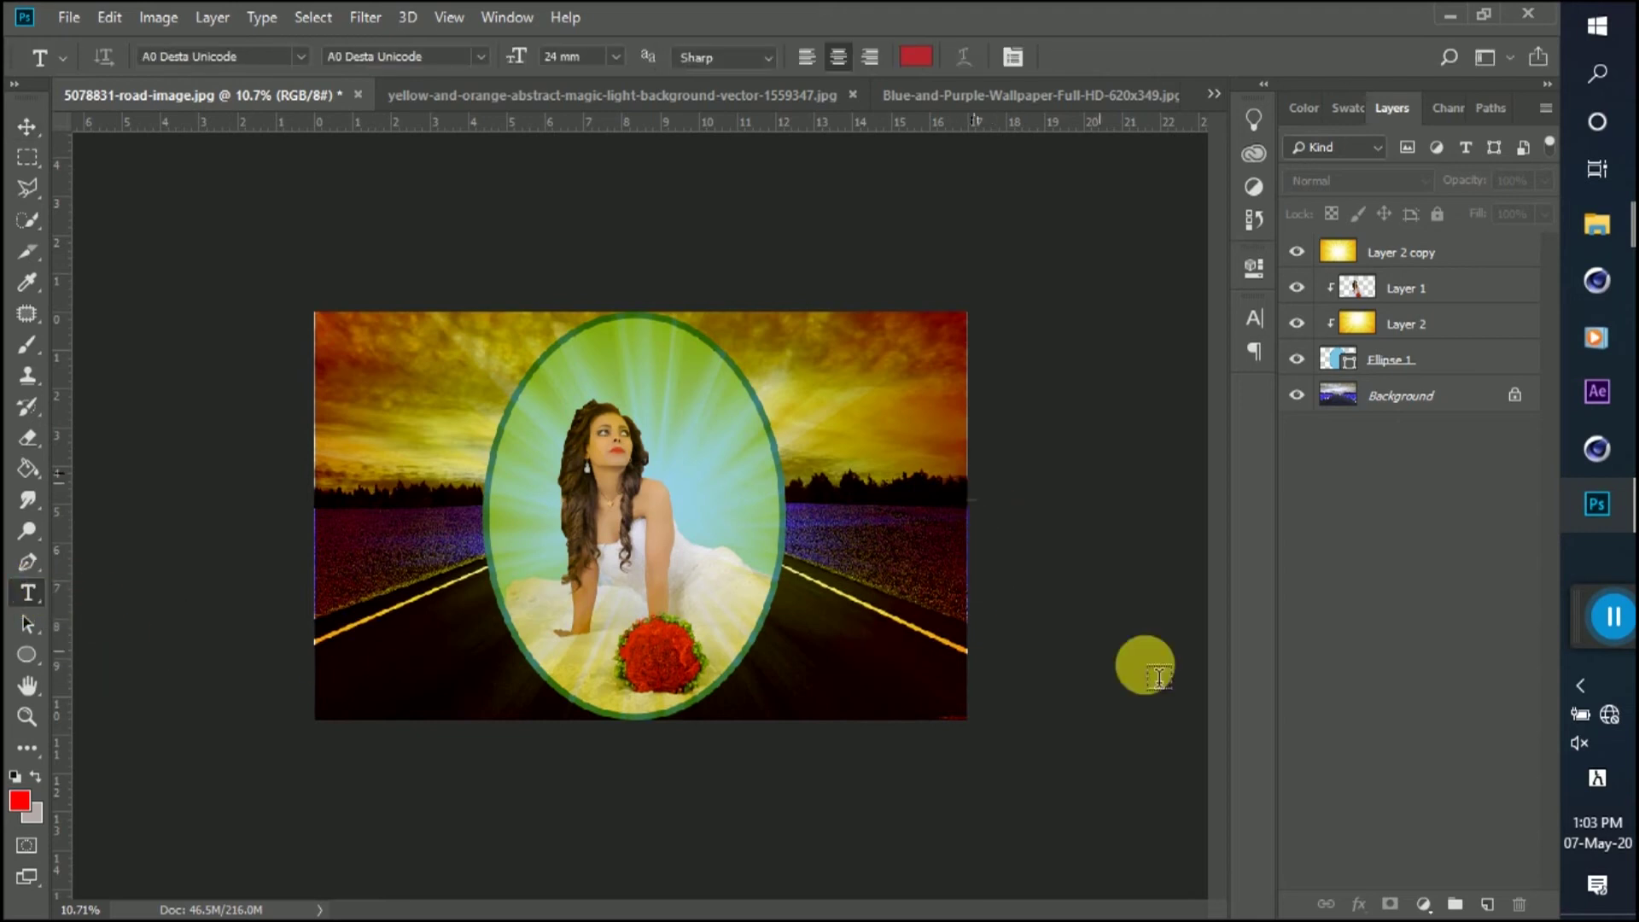
pyautogui.click(1595, 776)
pyautogui.click(1344, 738)
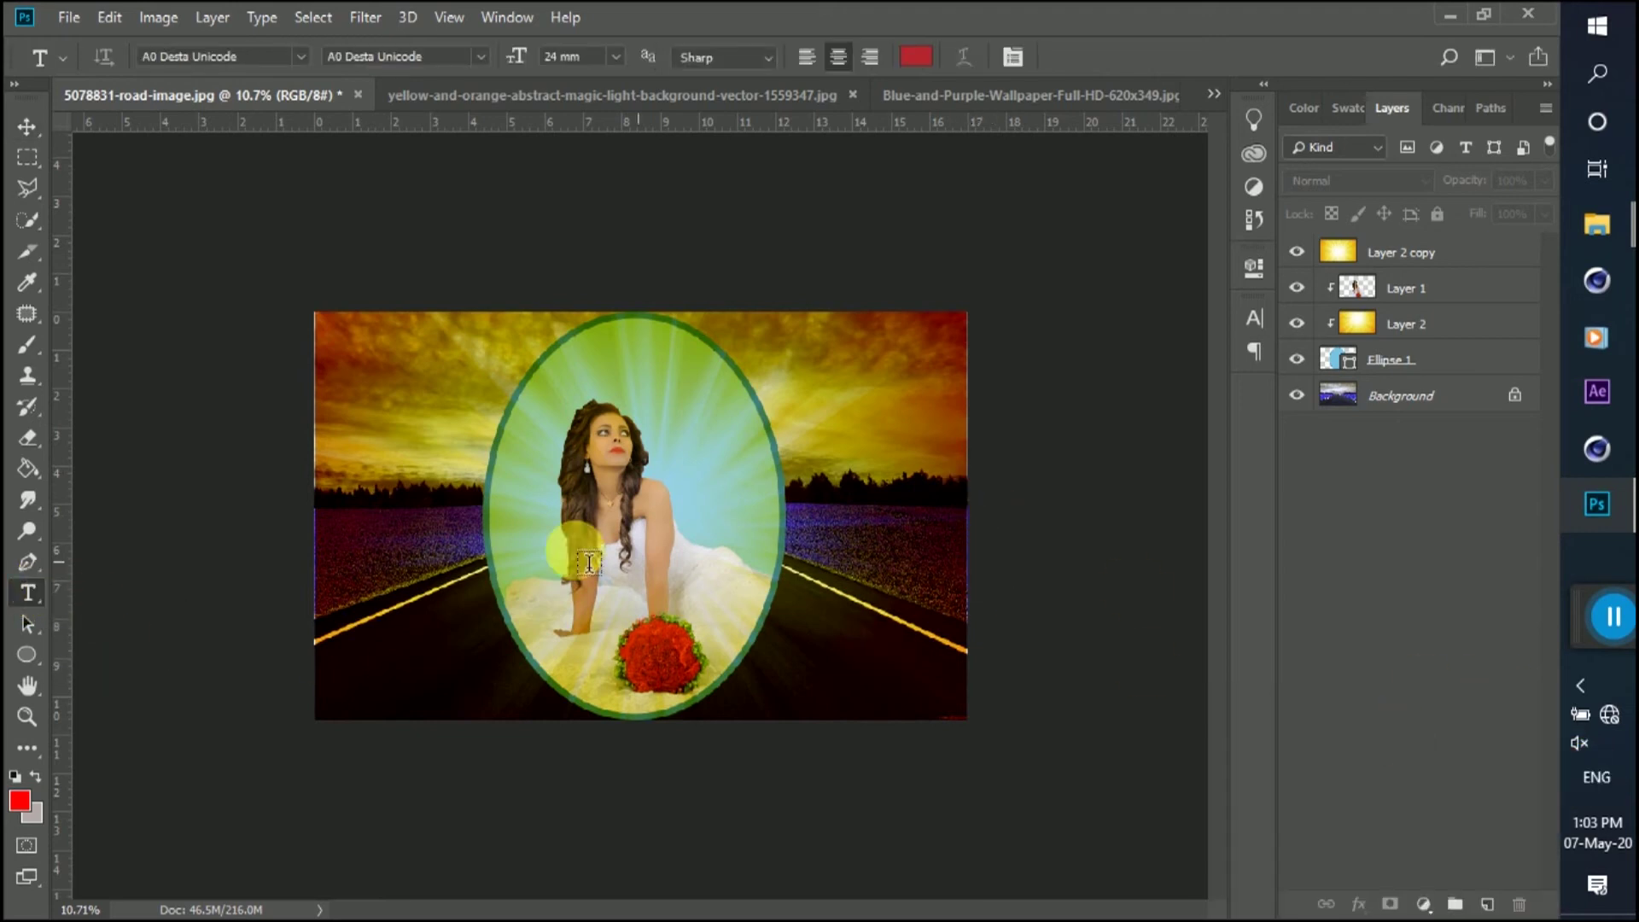
pyautogui.click(362, 395)
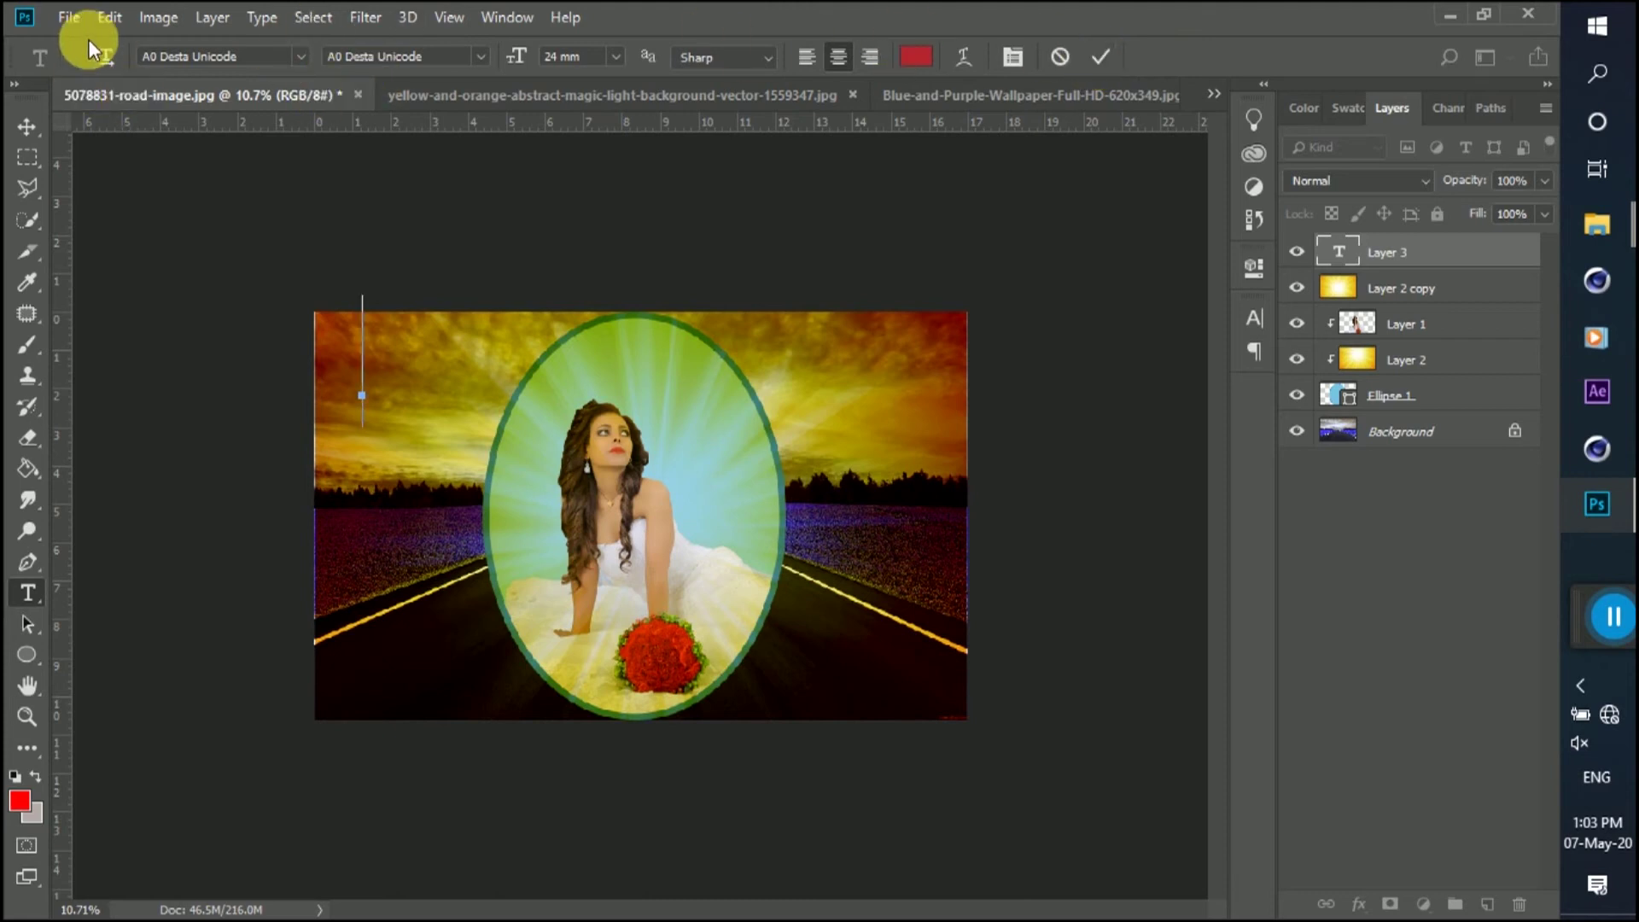
pyautogui.click(27, 126)
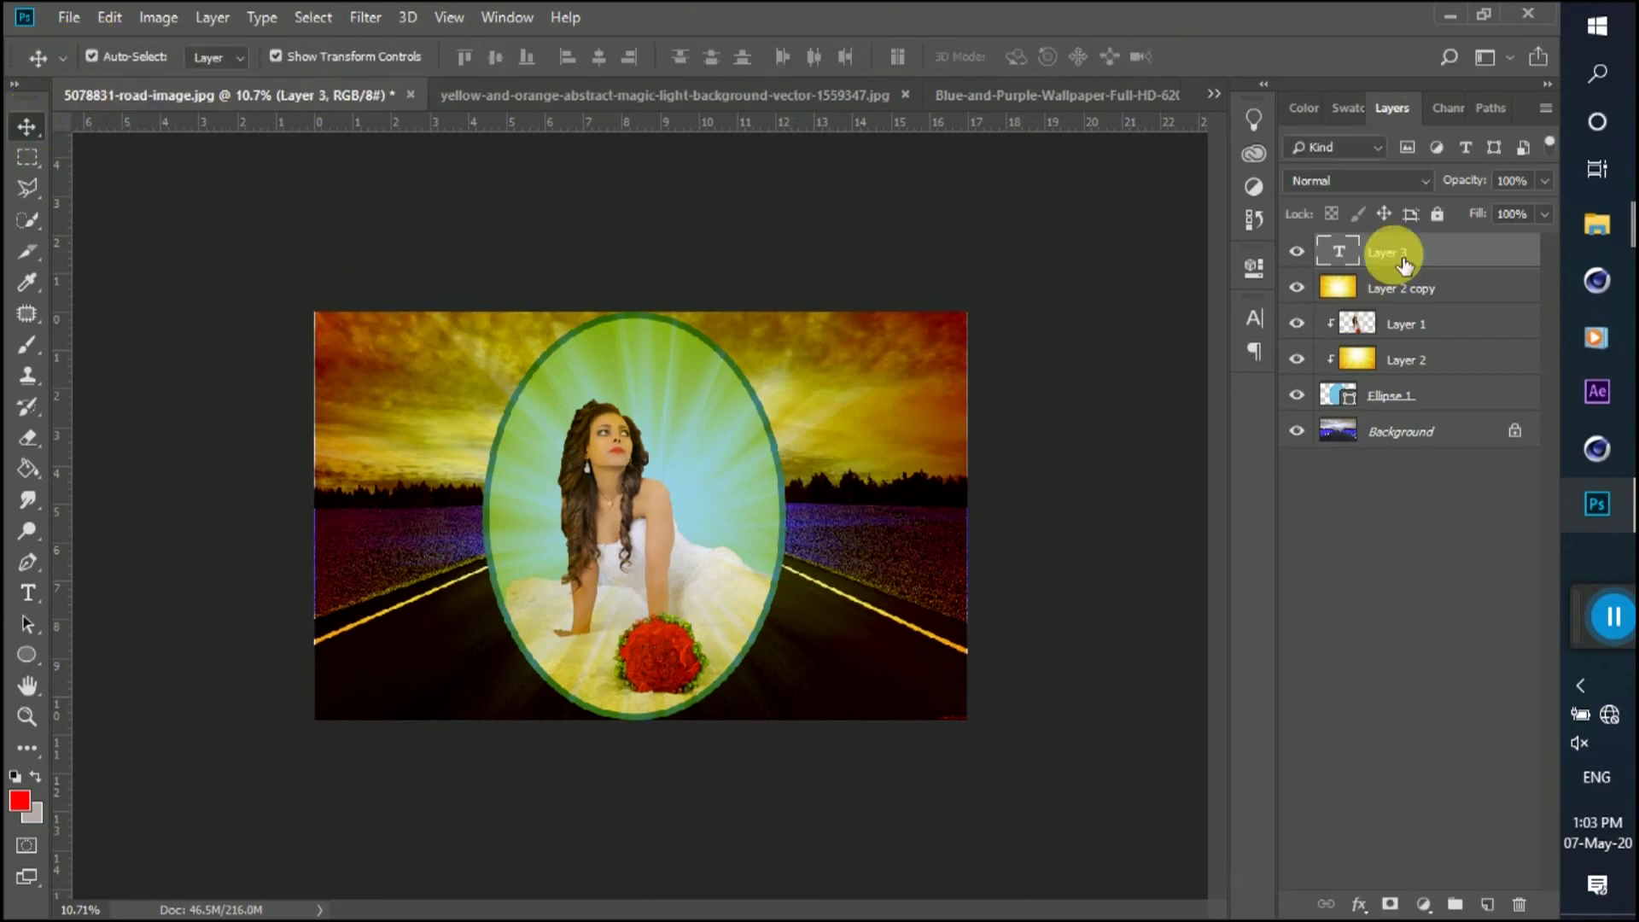
pyautogui.press('Delete')
pyautogui.click(1181, 365)
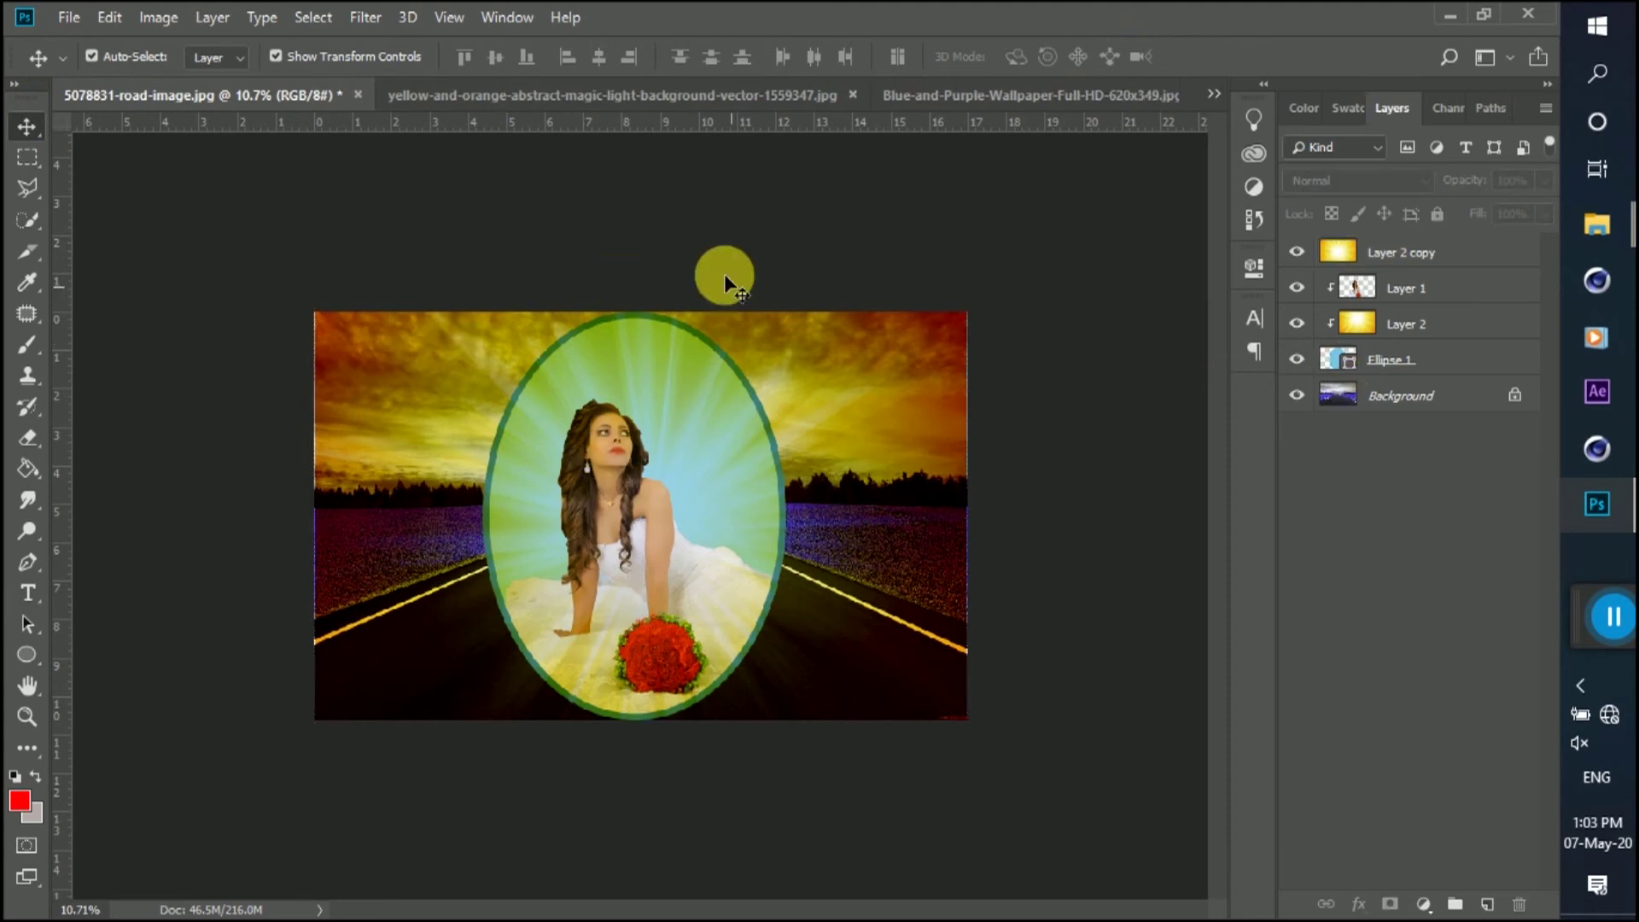
# - Start a vertical text line in the sky left of the ellipse with a font size of 16 mm
pyautogui.moveTo(31, 591); pyautogui.dragTo(101, 618)
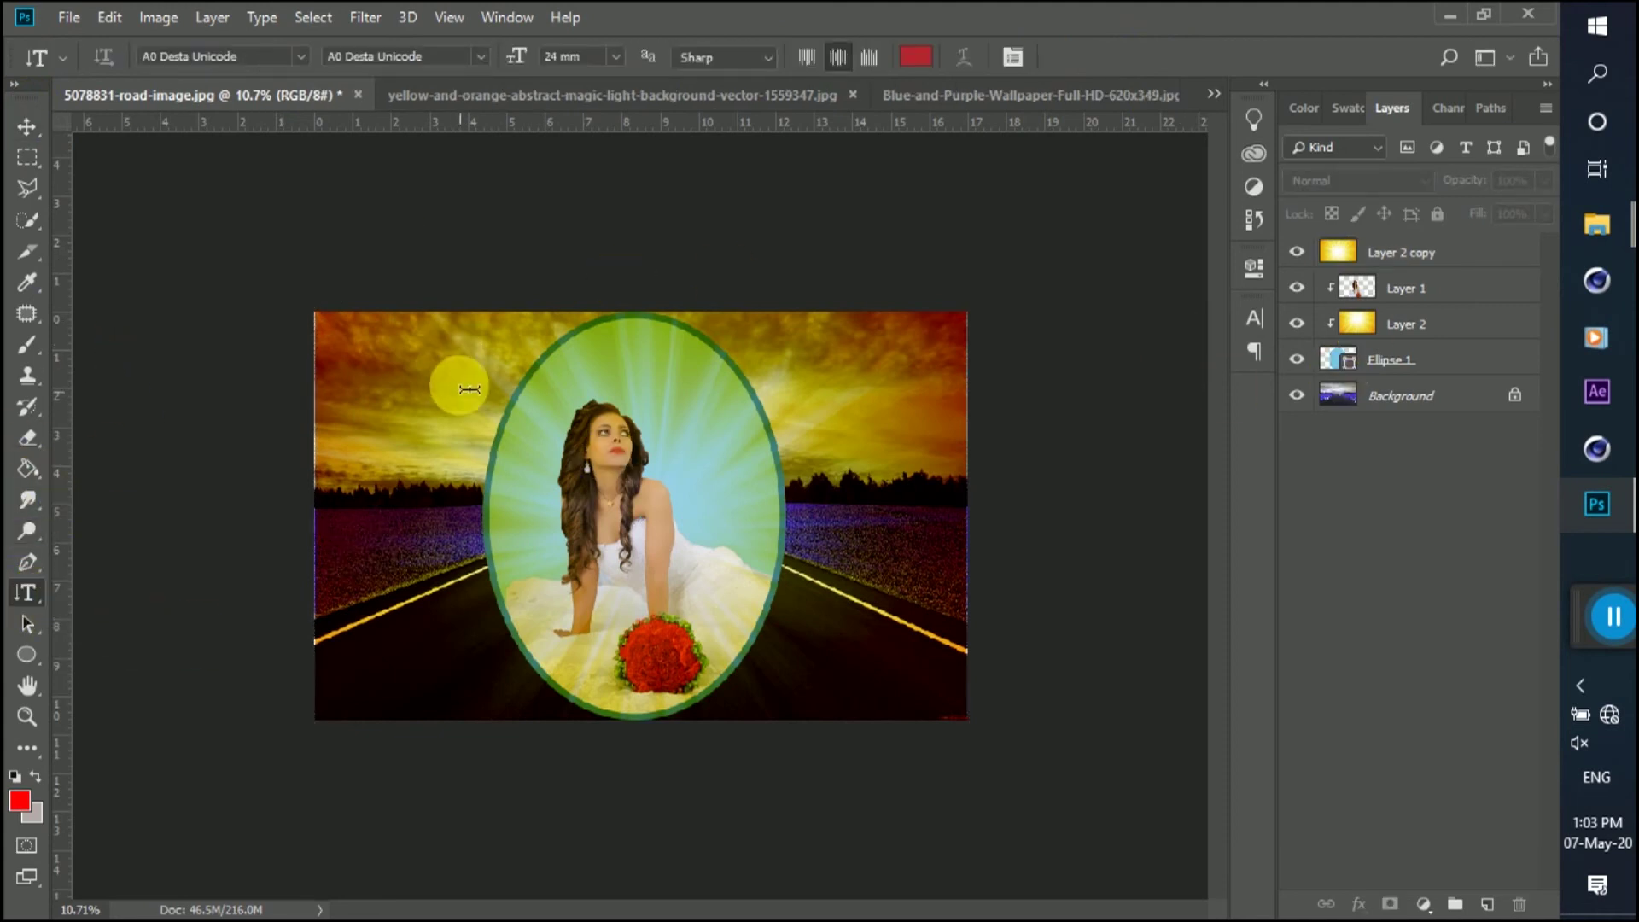
pyautogui.click(376, 391)
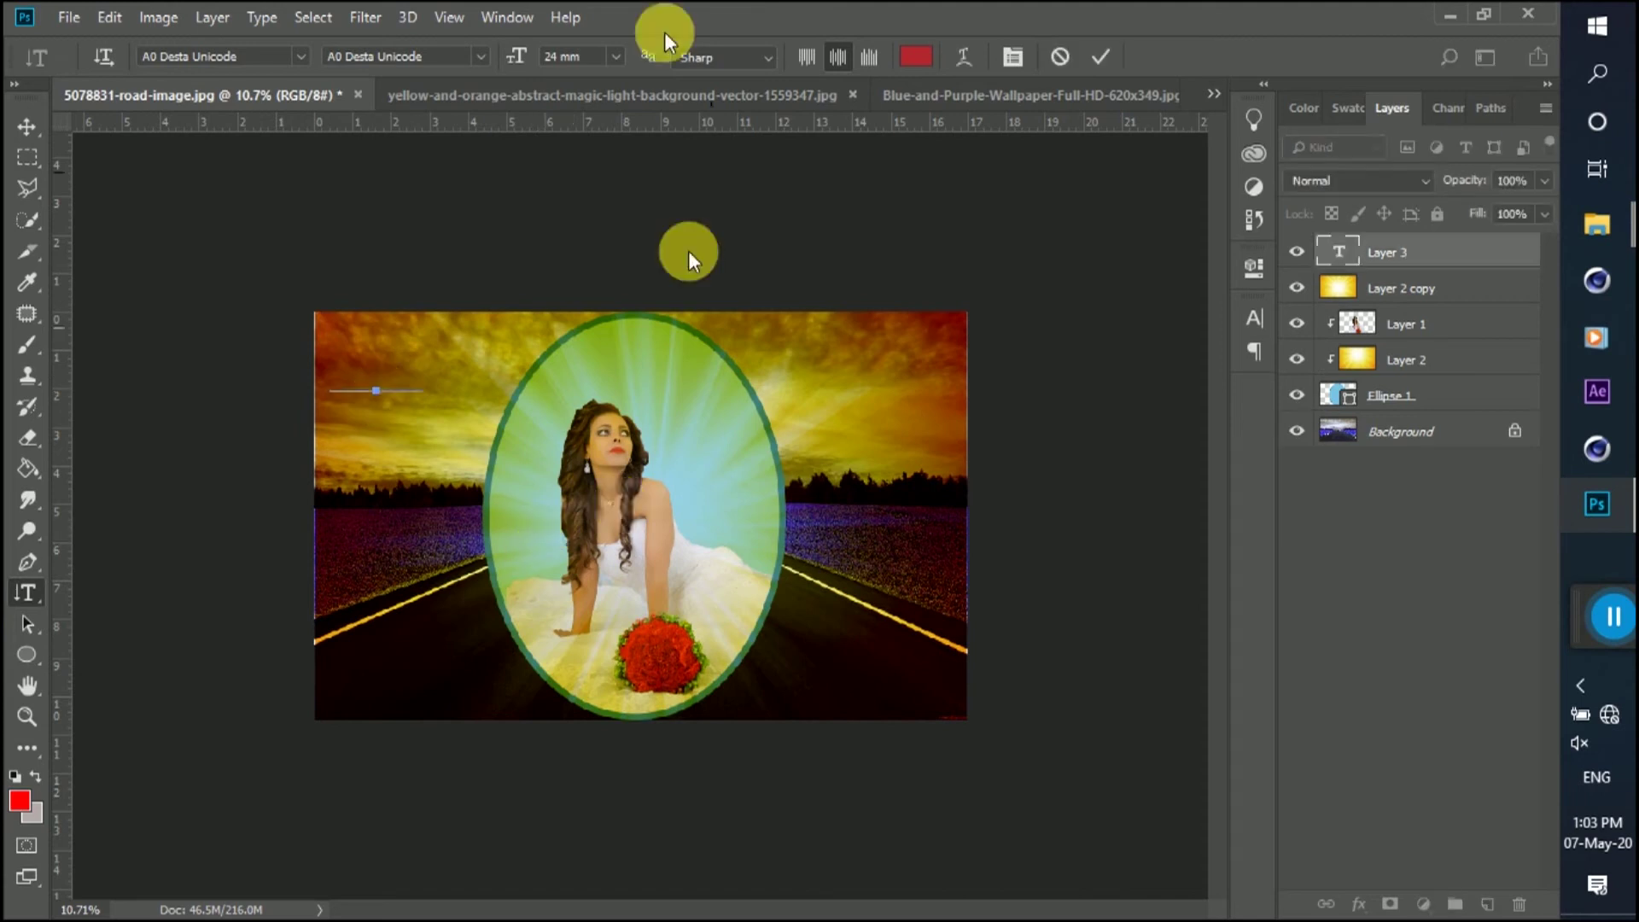
pyautogui.click(615, 57)
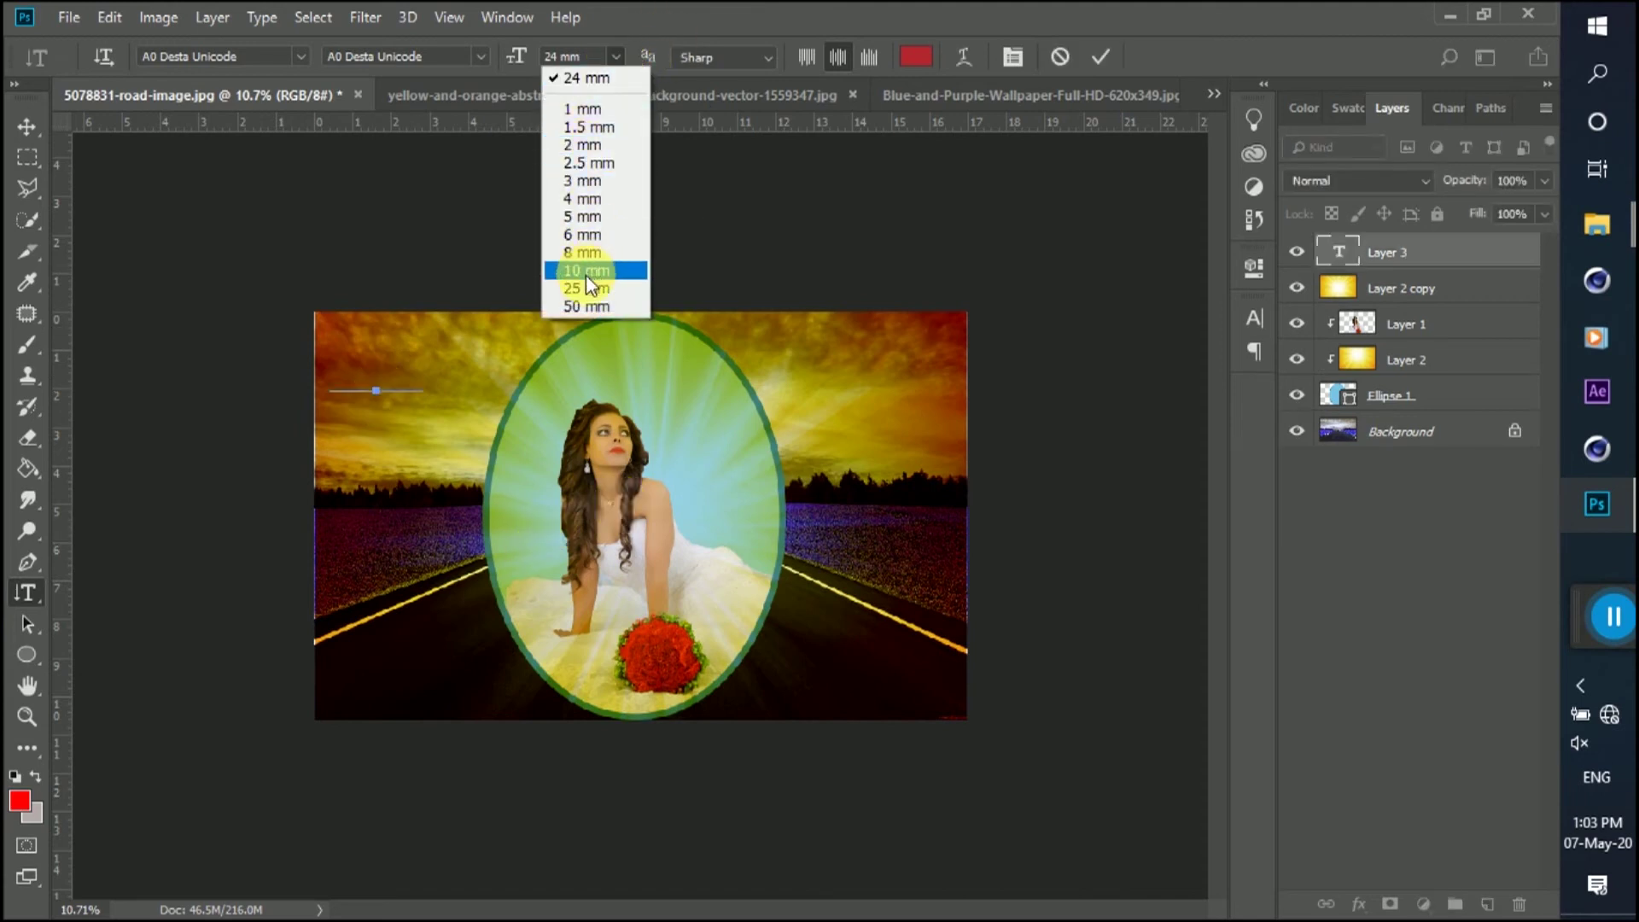
pyautogui.click(549, 54)
pyautogui.moveTo(535, 55); pyautogui.dragTo(523, 59)
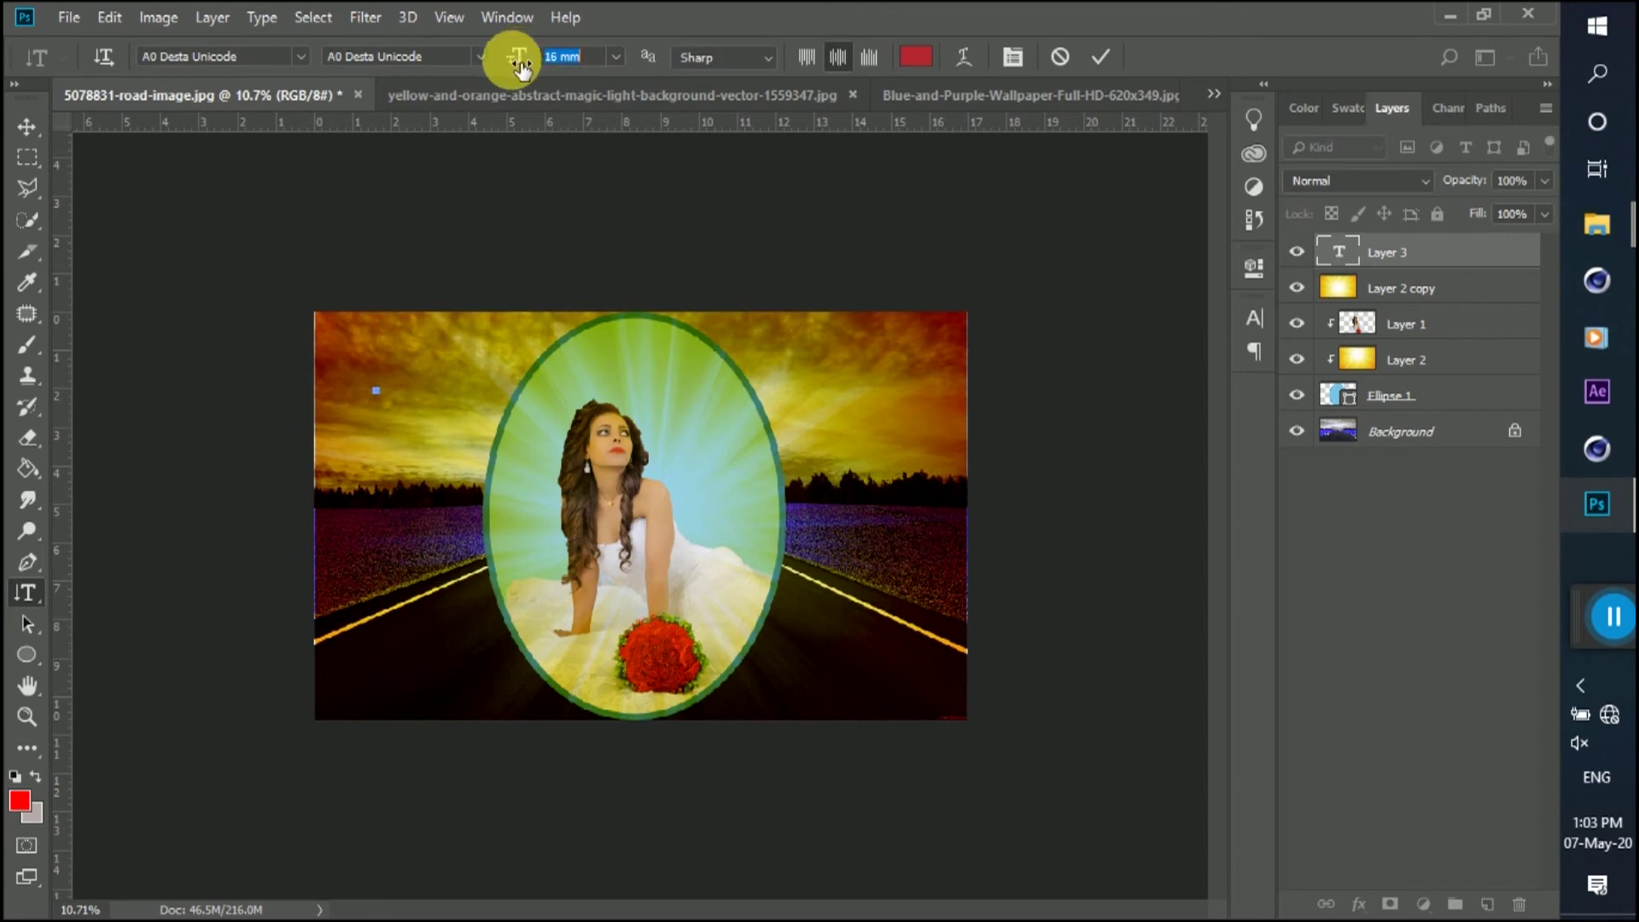
pyautogui.write('16')
pyautogui.press('Return')
# - Enter "our wedding" as the vertical text and commit it
pyautogui.write('our')
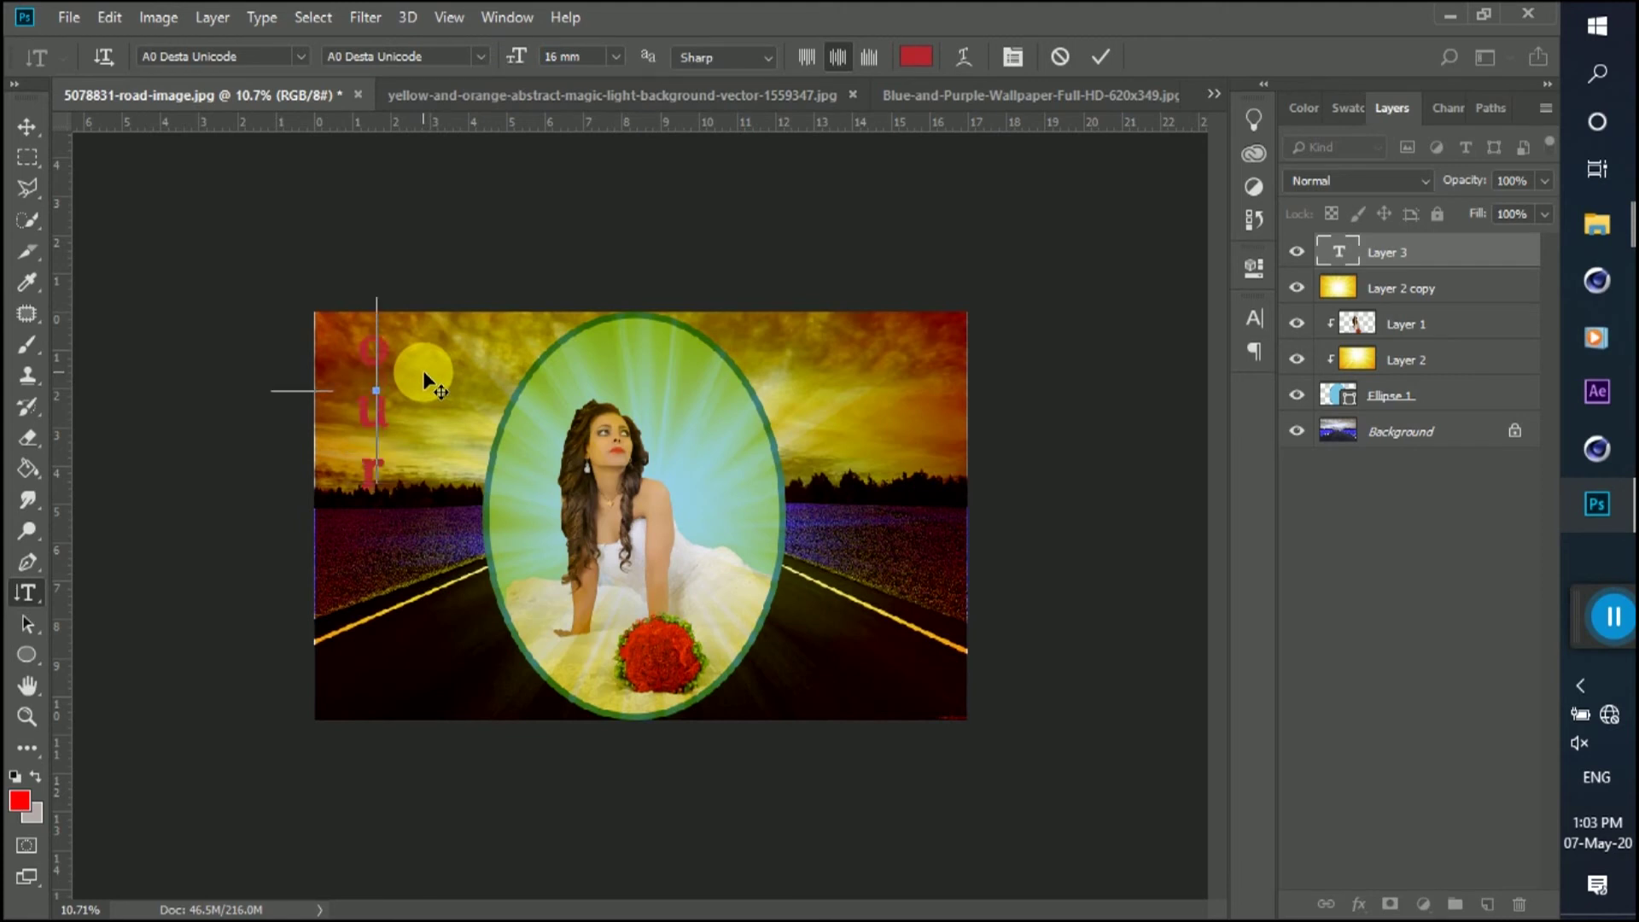
pyautogui.write('we')
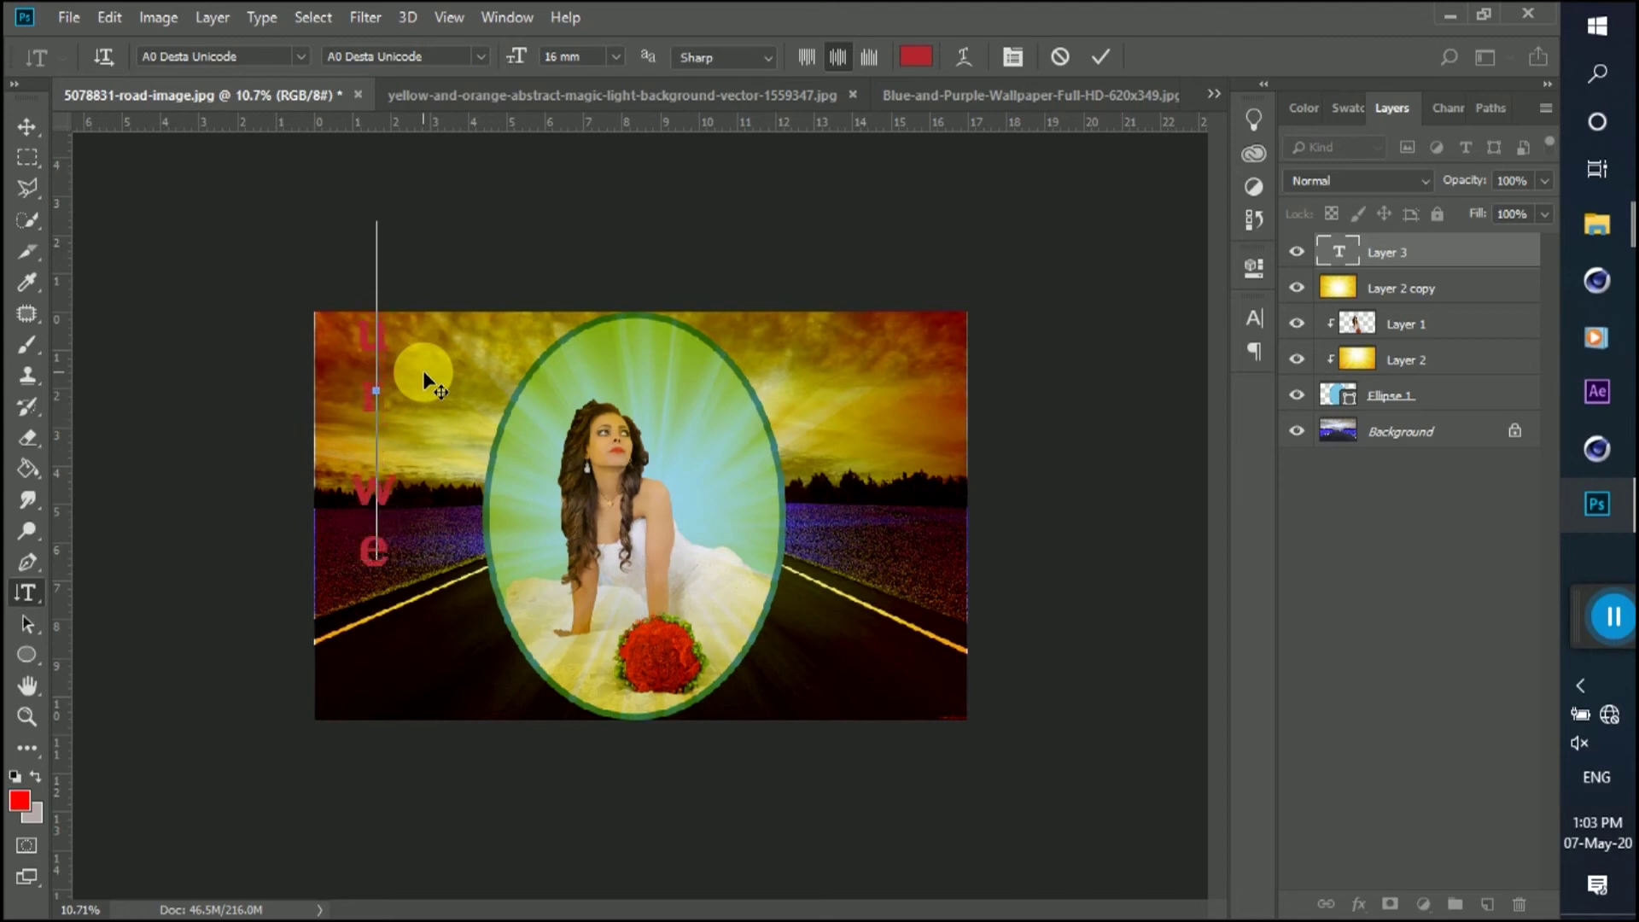
pyautogui.write('dd')
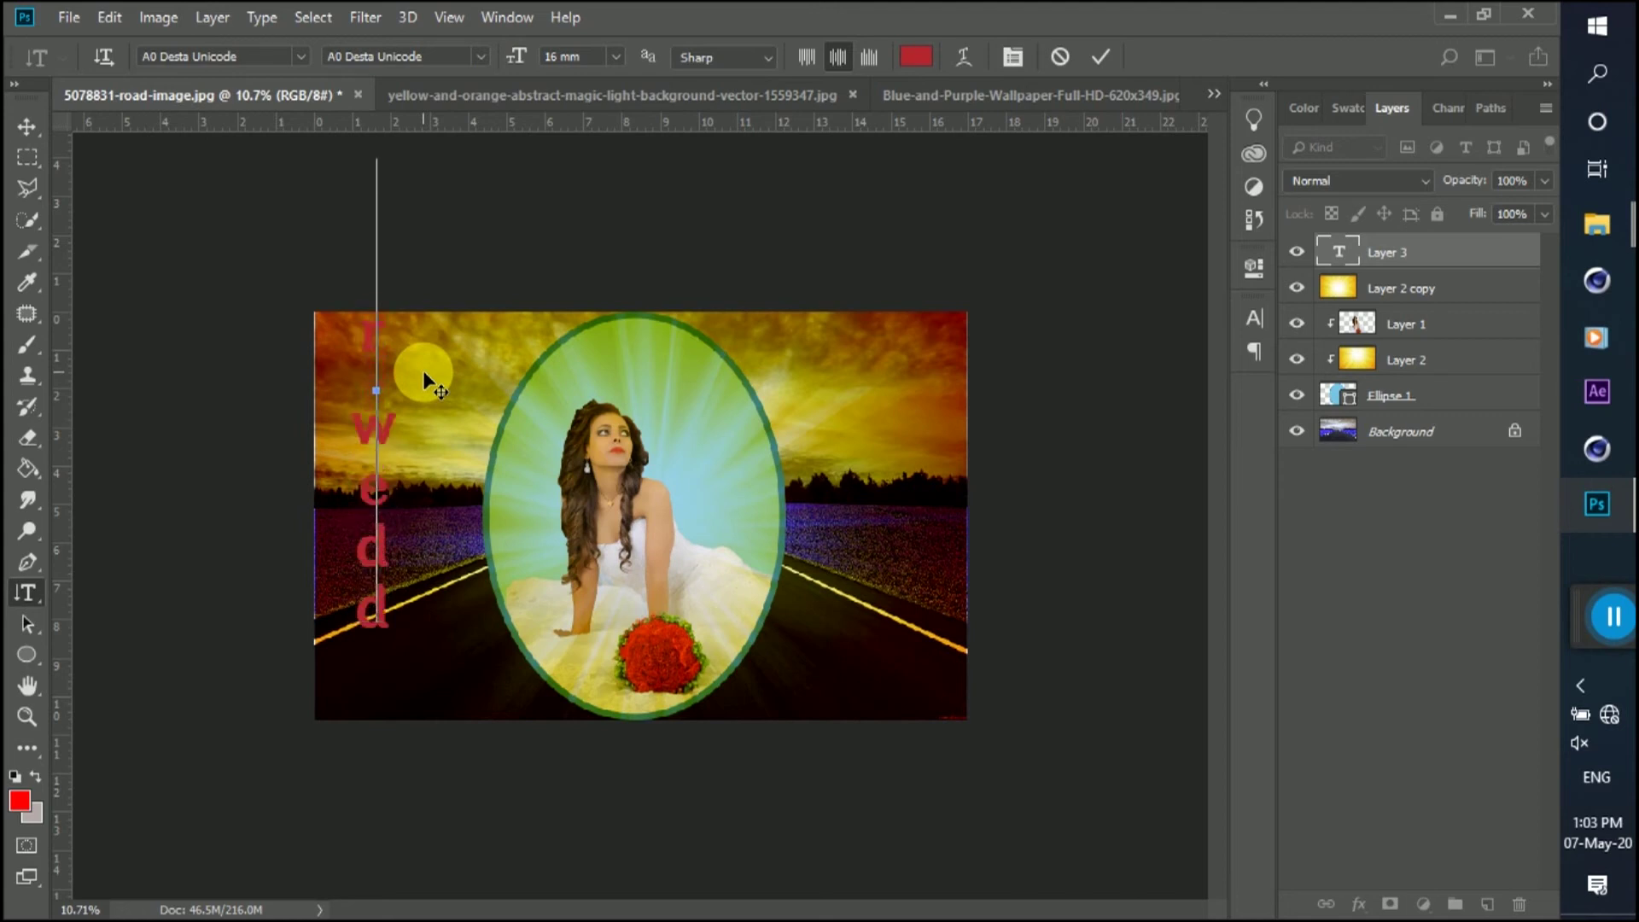
pyautogui.write('ing')
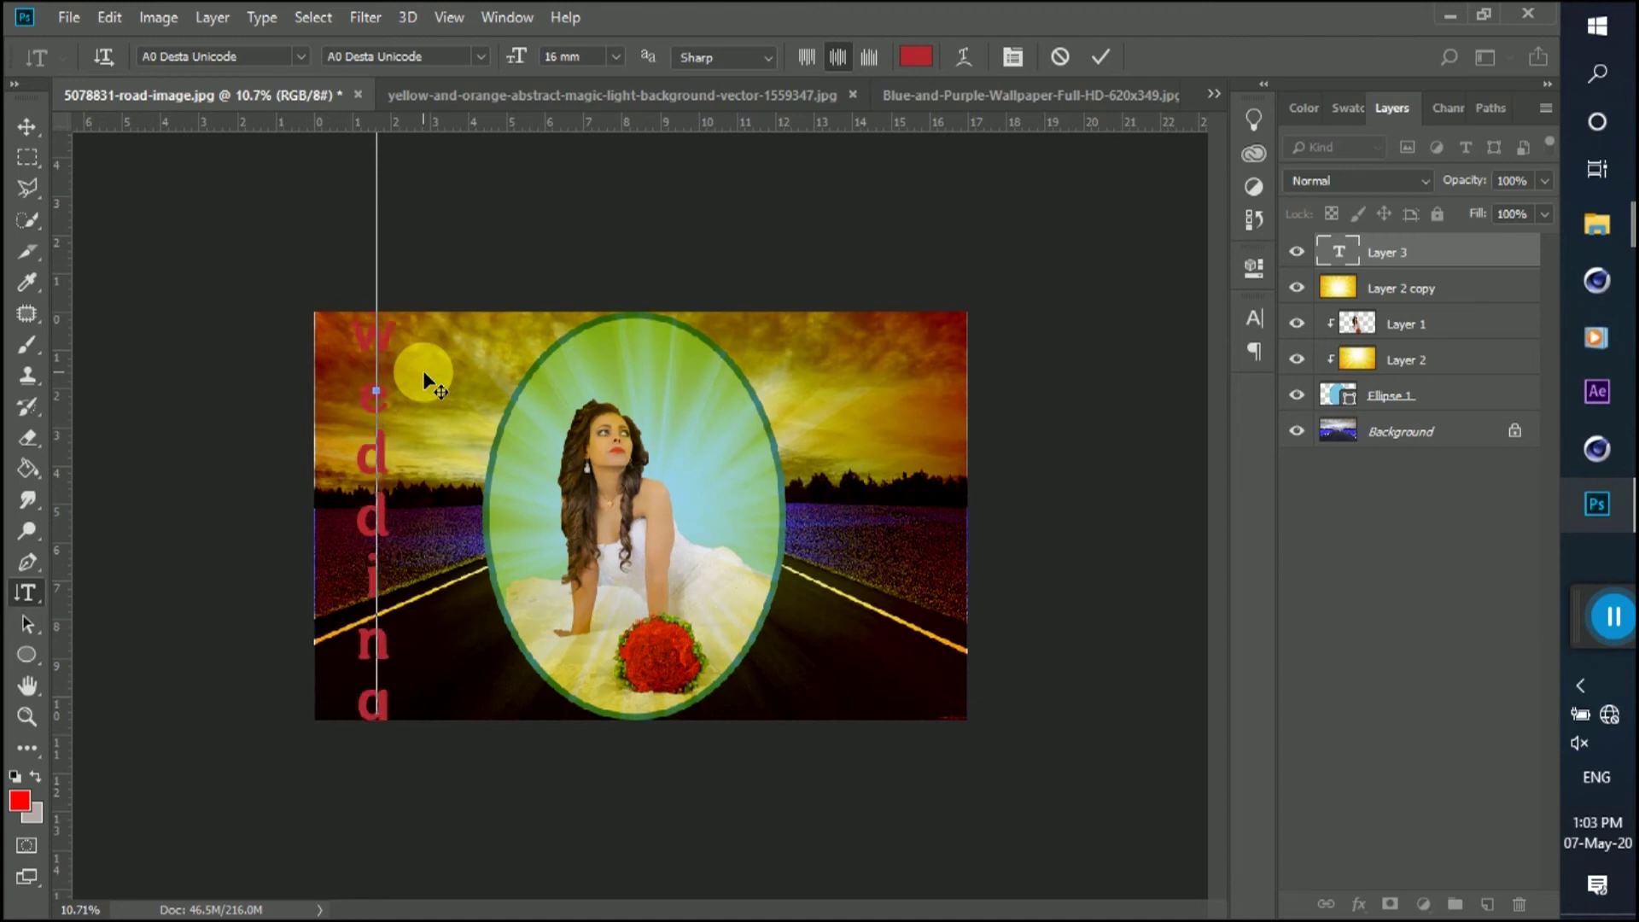
pyautogui.click(1109, 54)
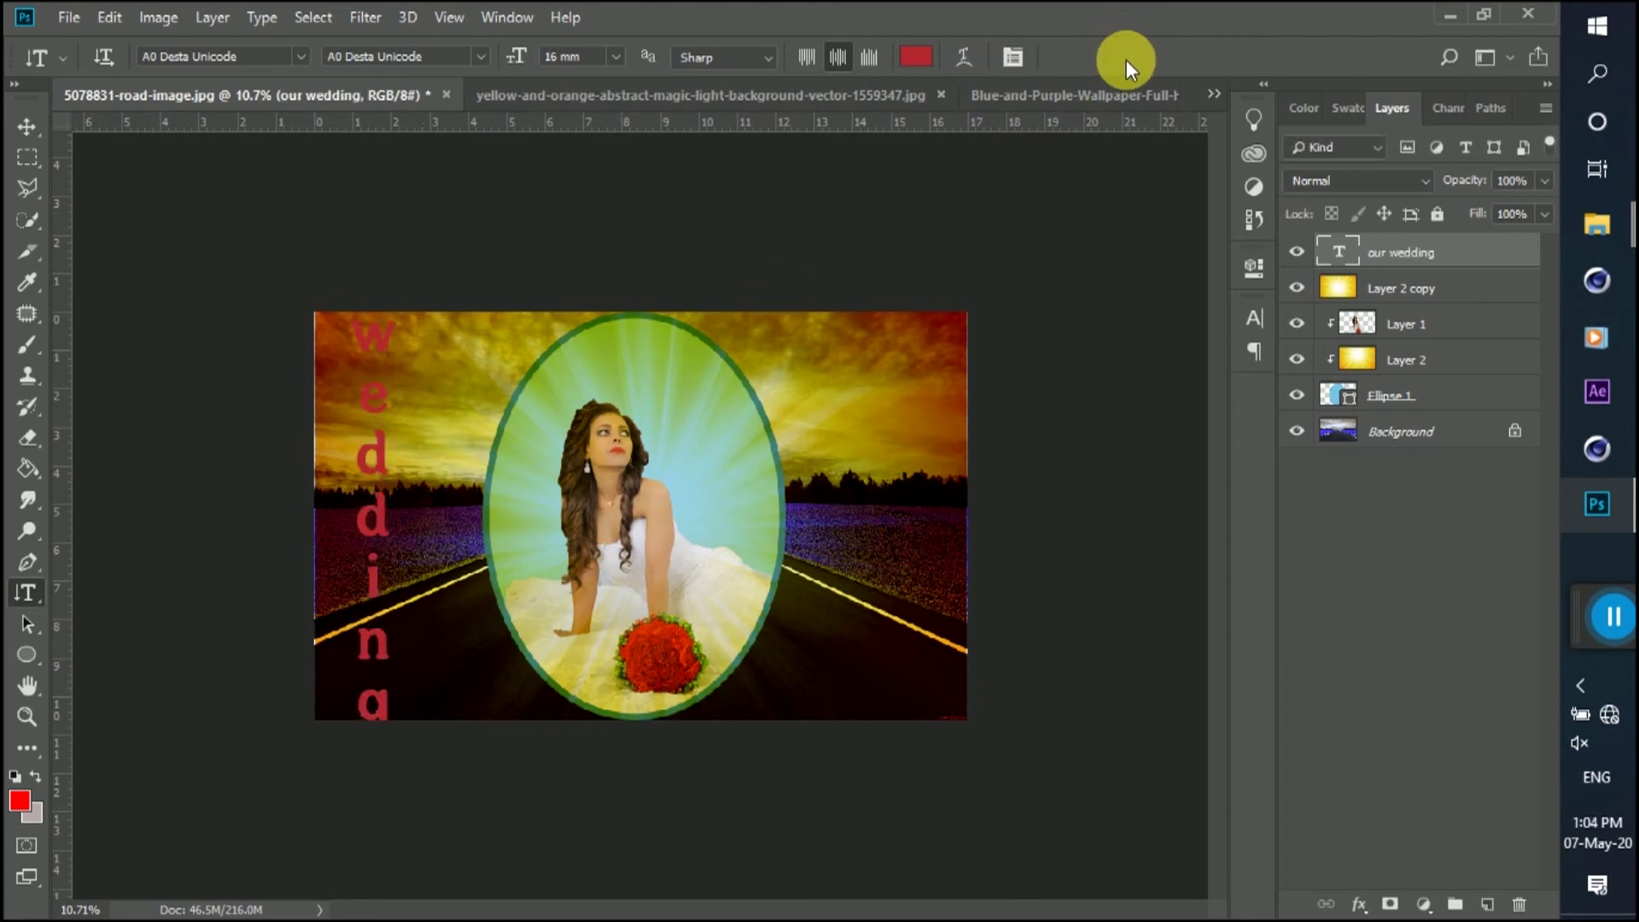
# - Reduce the vertical text's size to 9 mm and move it down so it fits within the canvas height
pyautogui.click(26, 126)
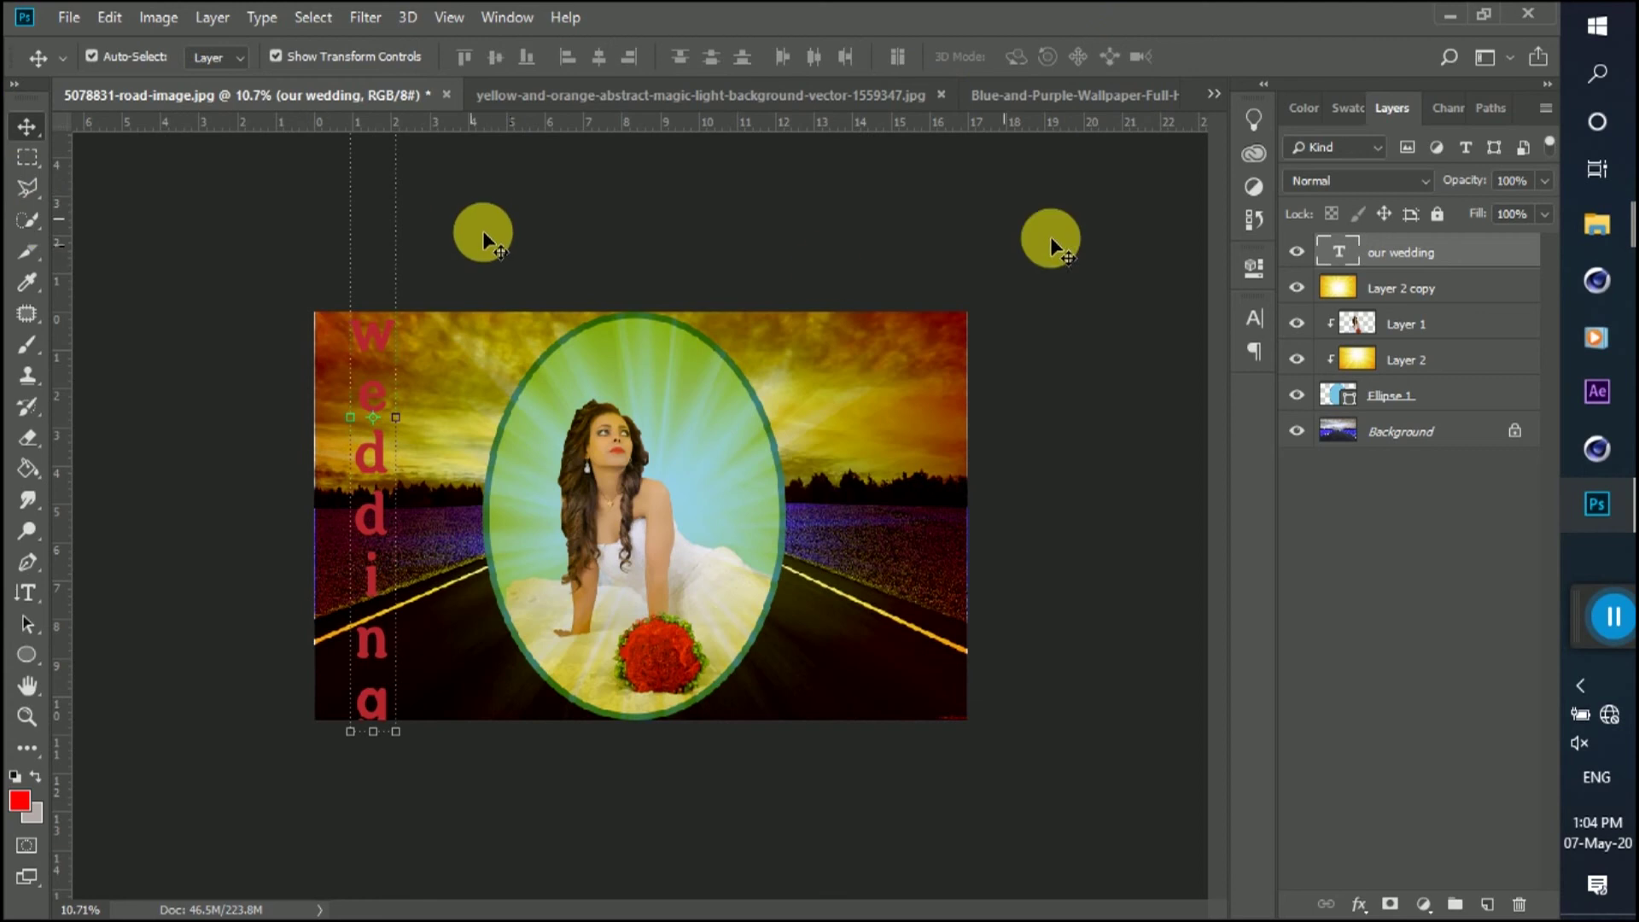
pyautogui.click(1254, 318)
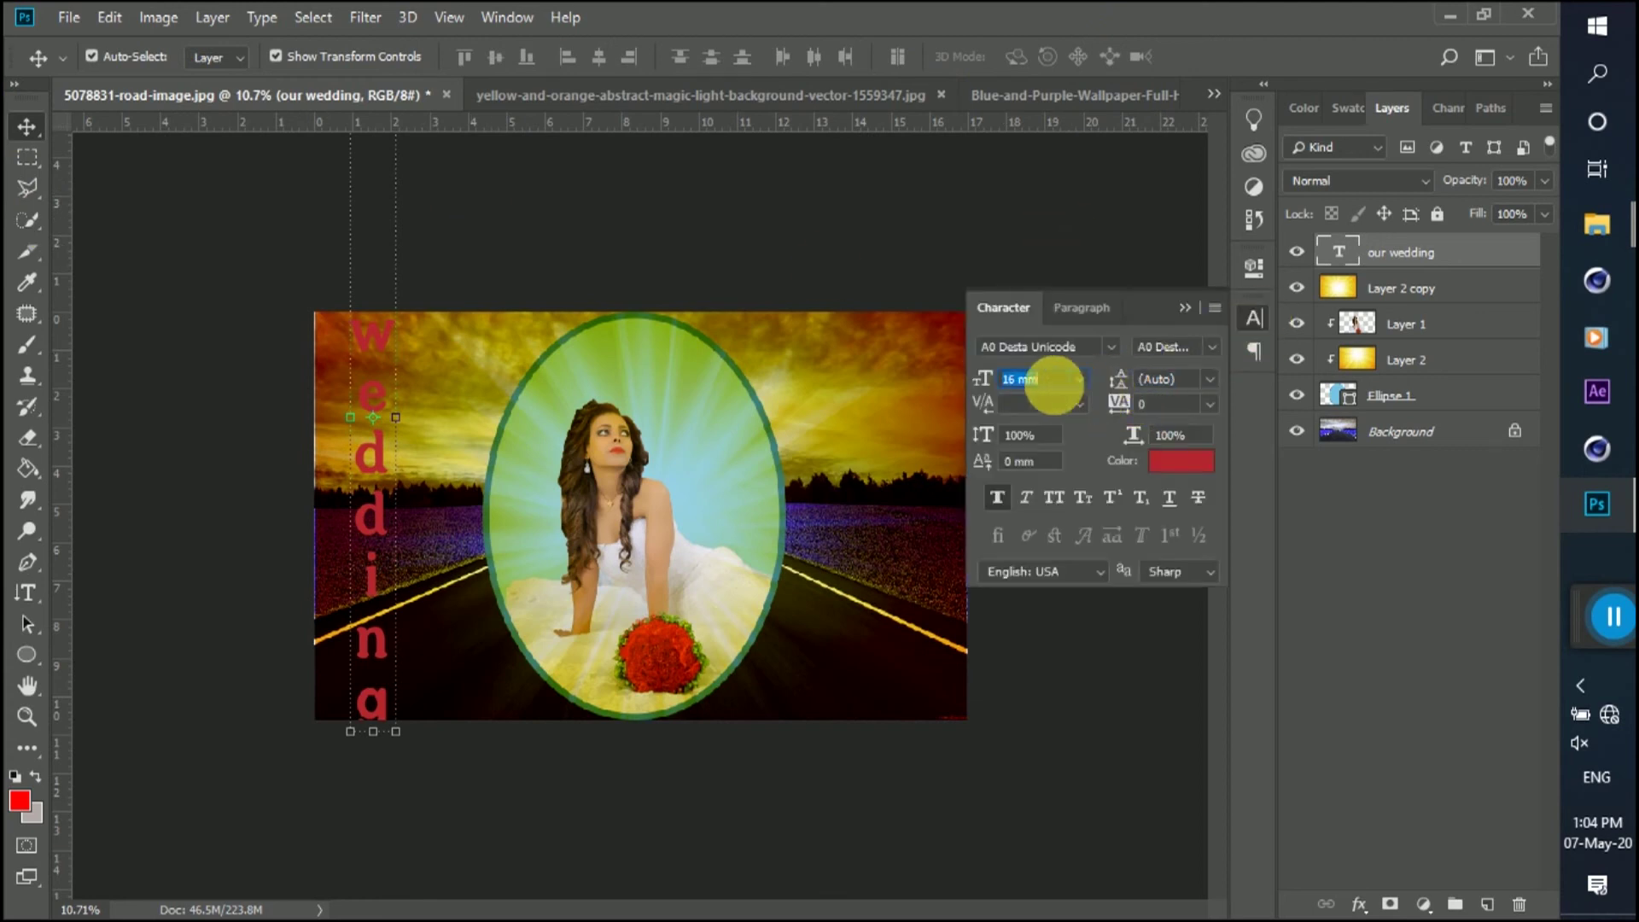
pyautogui.moveTo(982, 376); pyautogui.dragTo(981, 367)
pyautogui.moveTo(374, 375); pyautogui.dragTo(383, 476)
# - Change the vertical text's font to Constantia and its color to white
pyautogui.click(1110, 346)
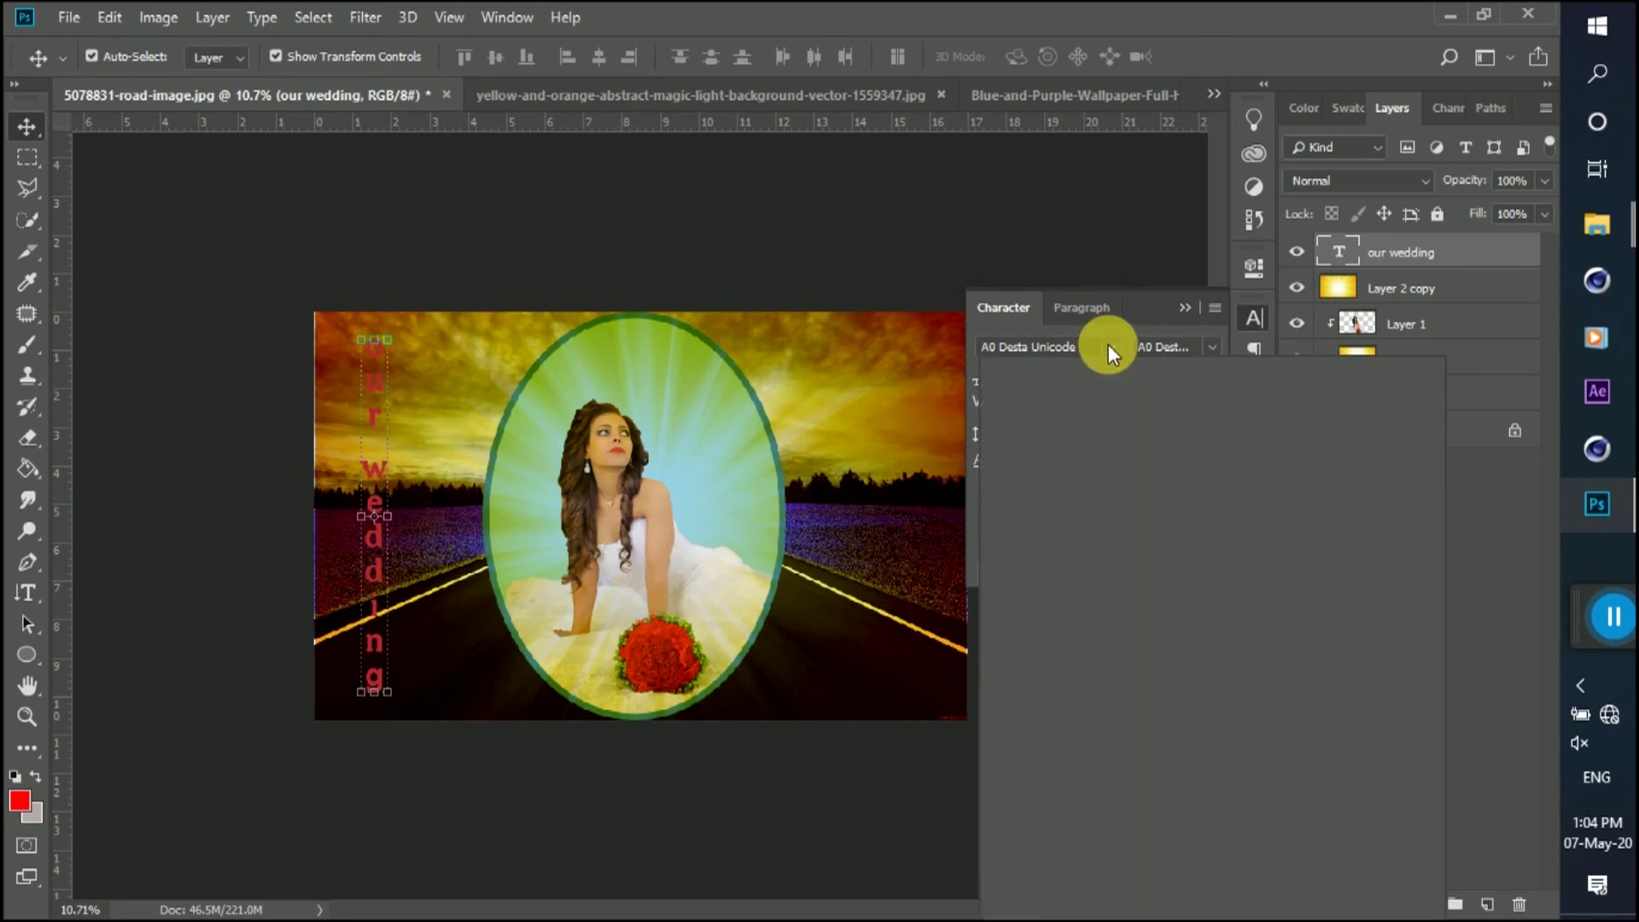
pyautogui.click(1108, 345)
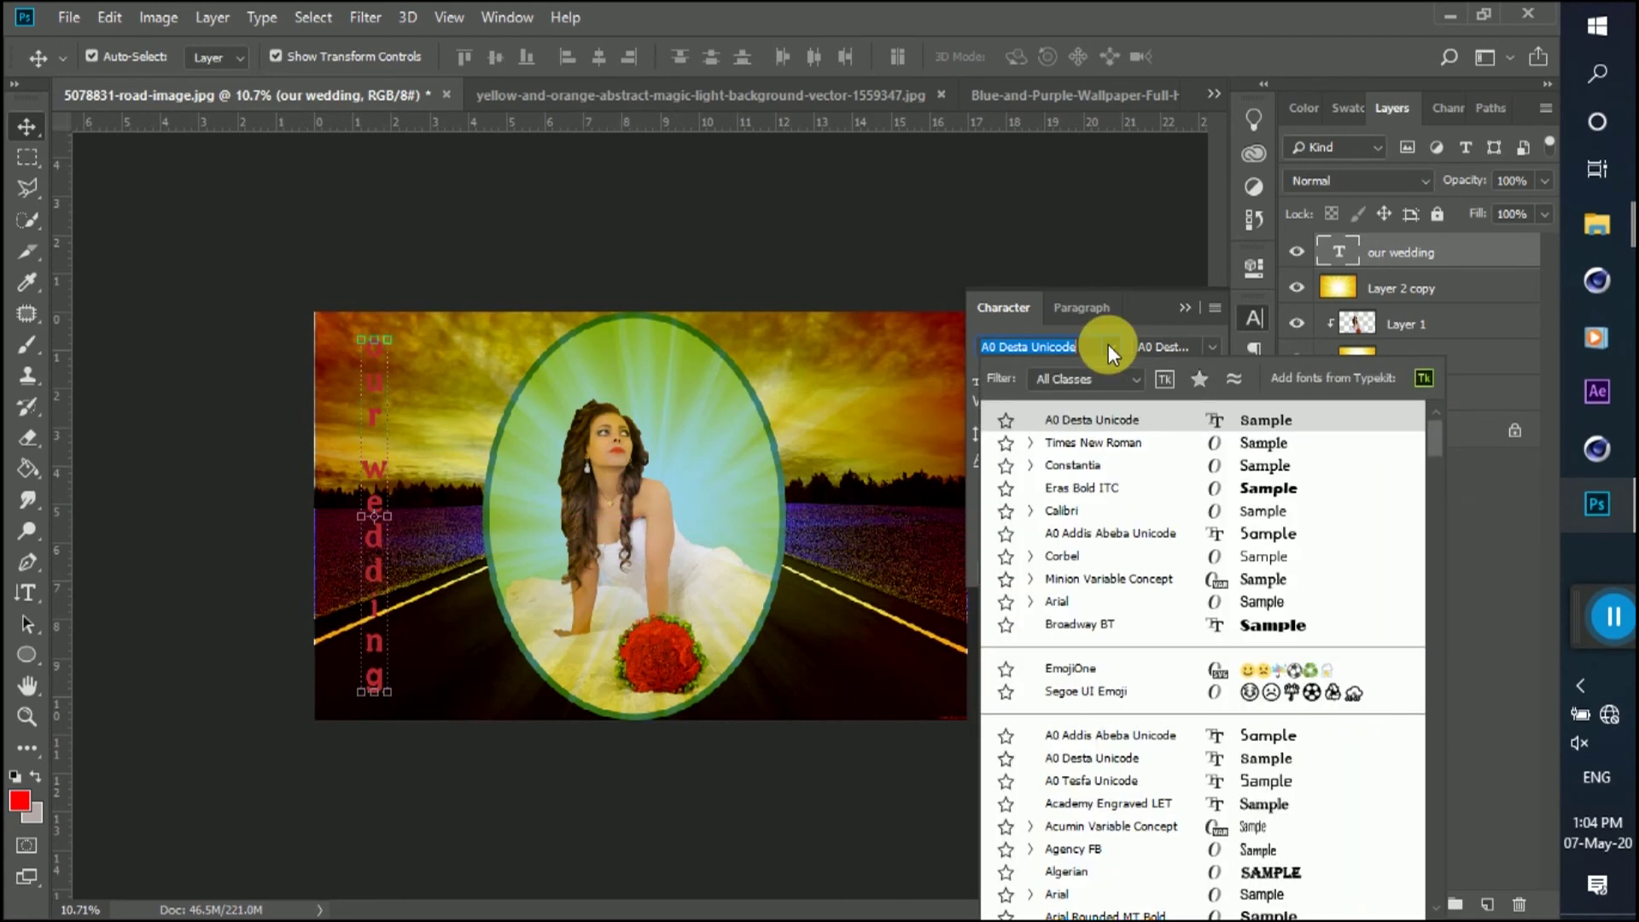
pyautogui.click(1072, 466)
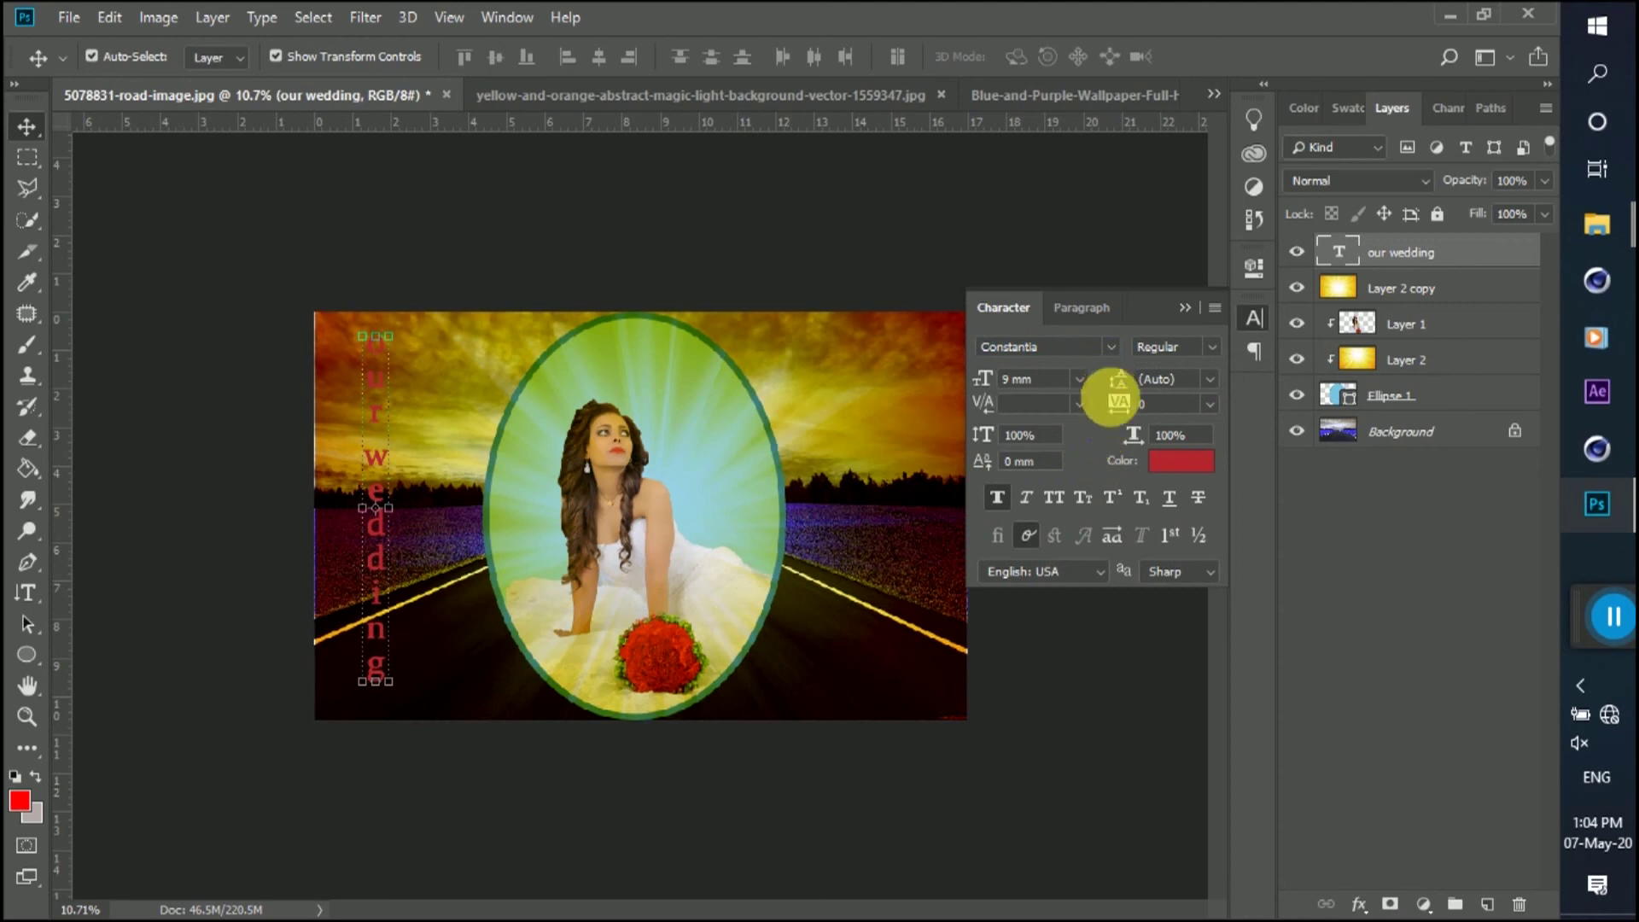
pyautogui.click(1171, 460)
pyautogui.click(929, 439)
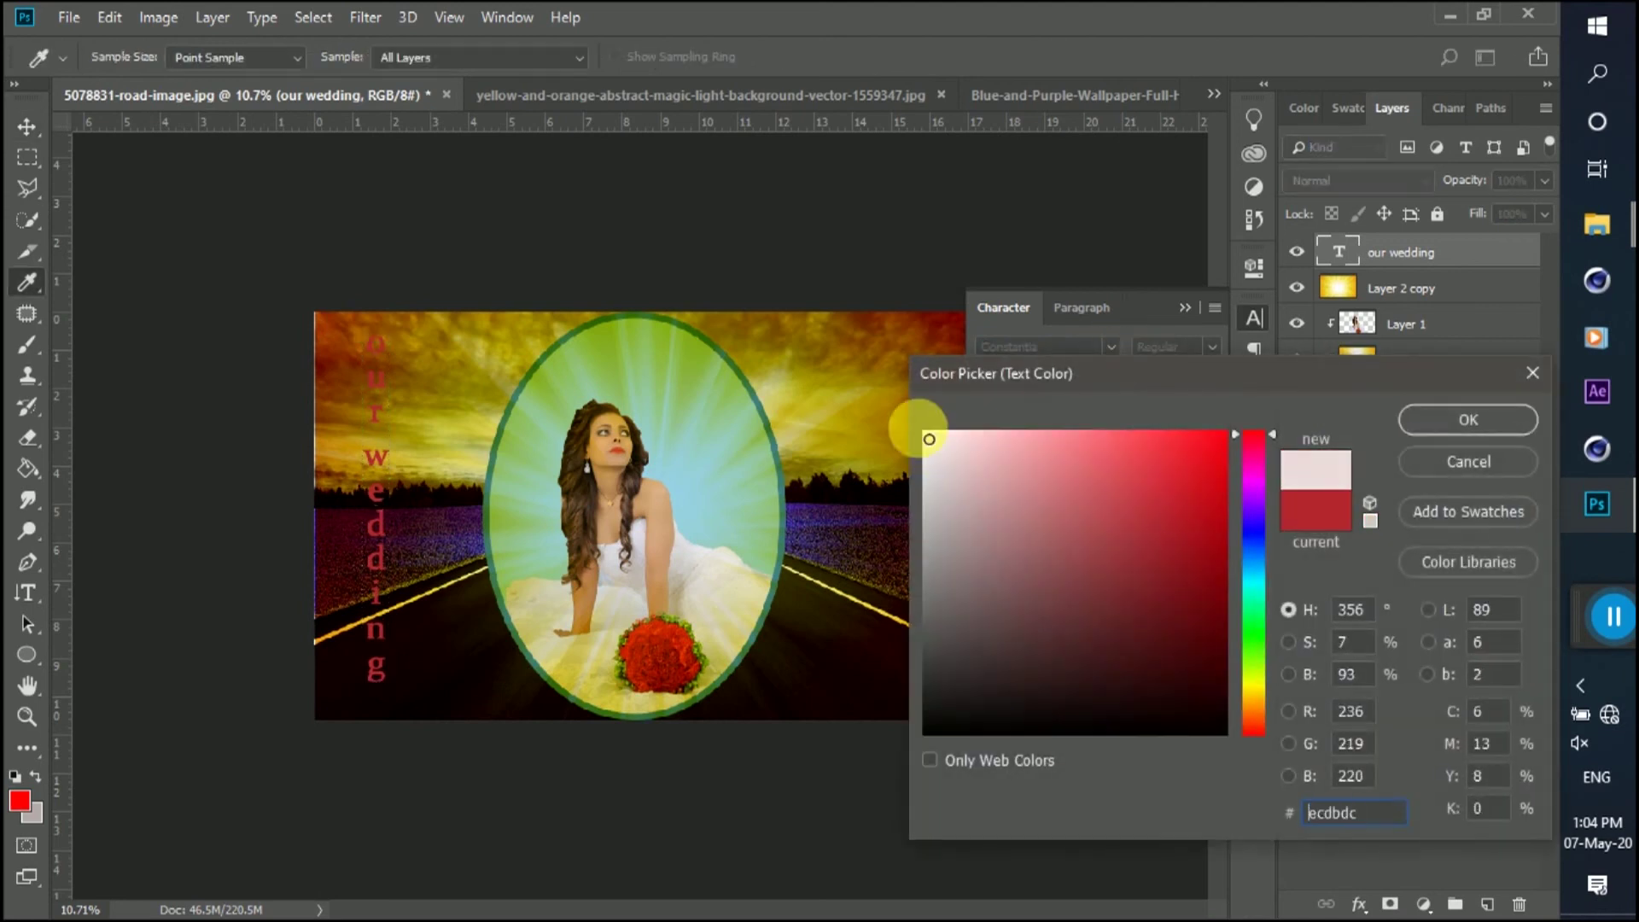
pyautogui.click(1456, 418)
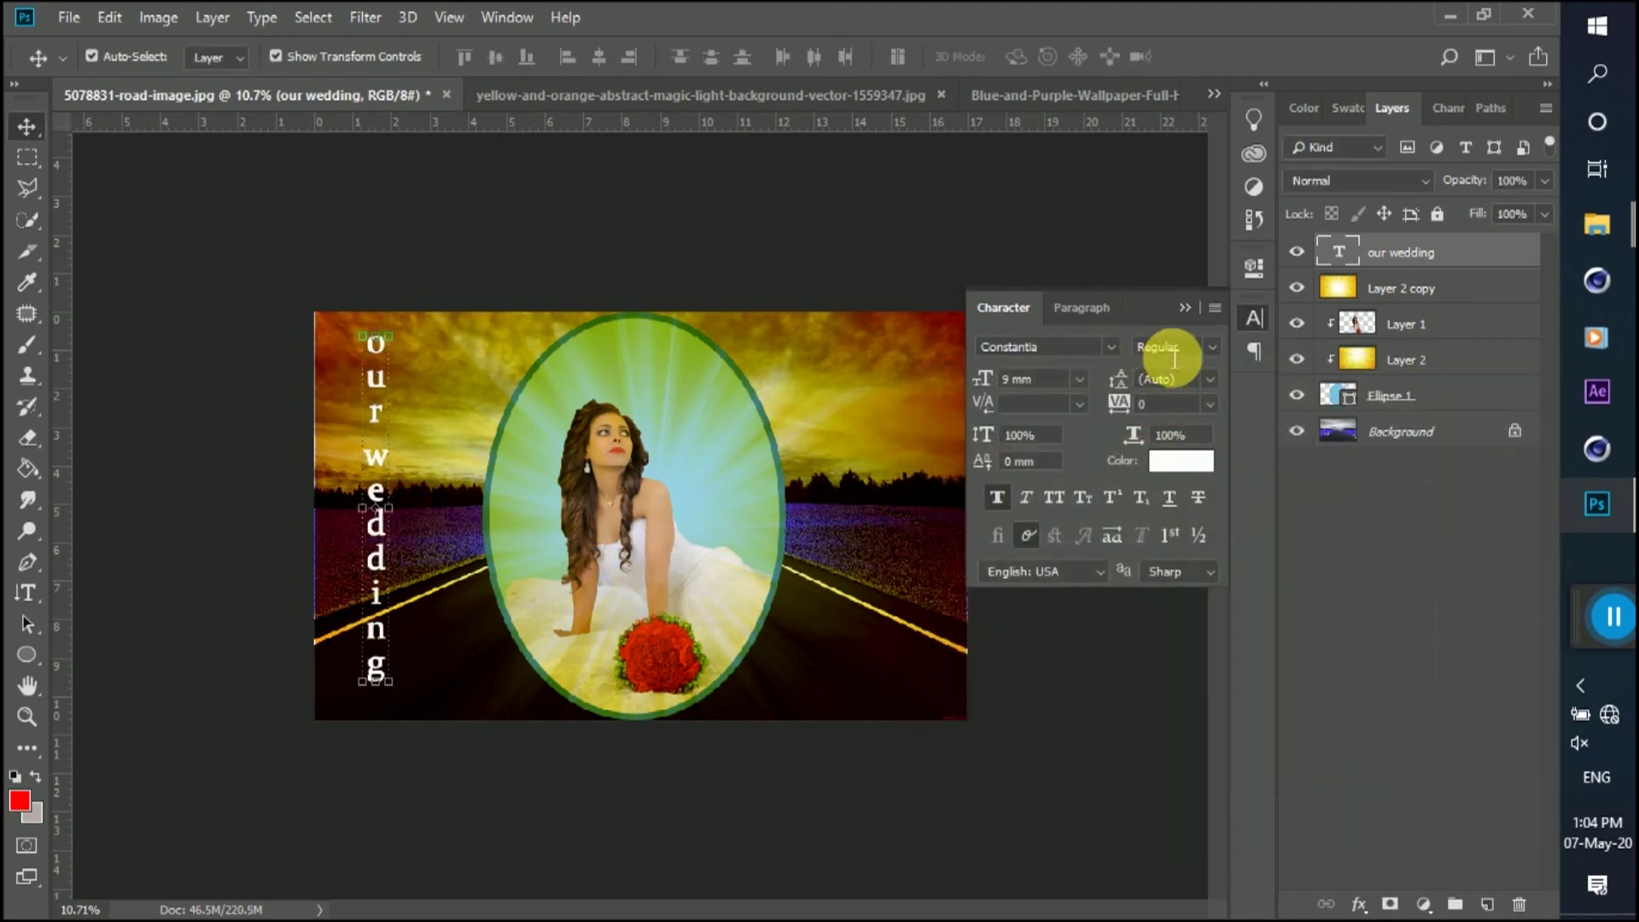
# - Set the vertical text's font to Broadway BT and its color to bright yellow, ffe600
pyautogui.click(1110, 347)
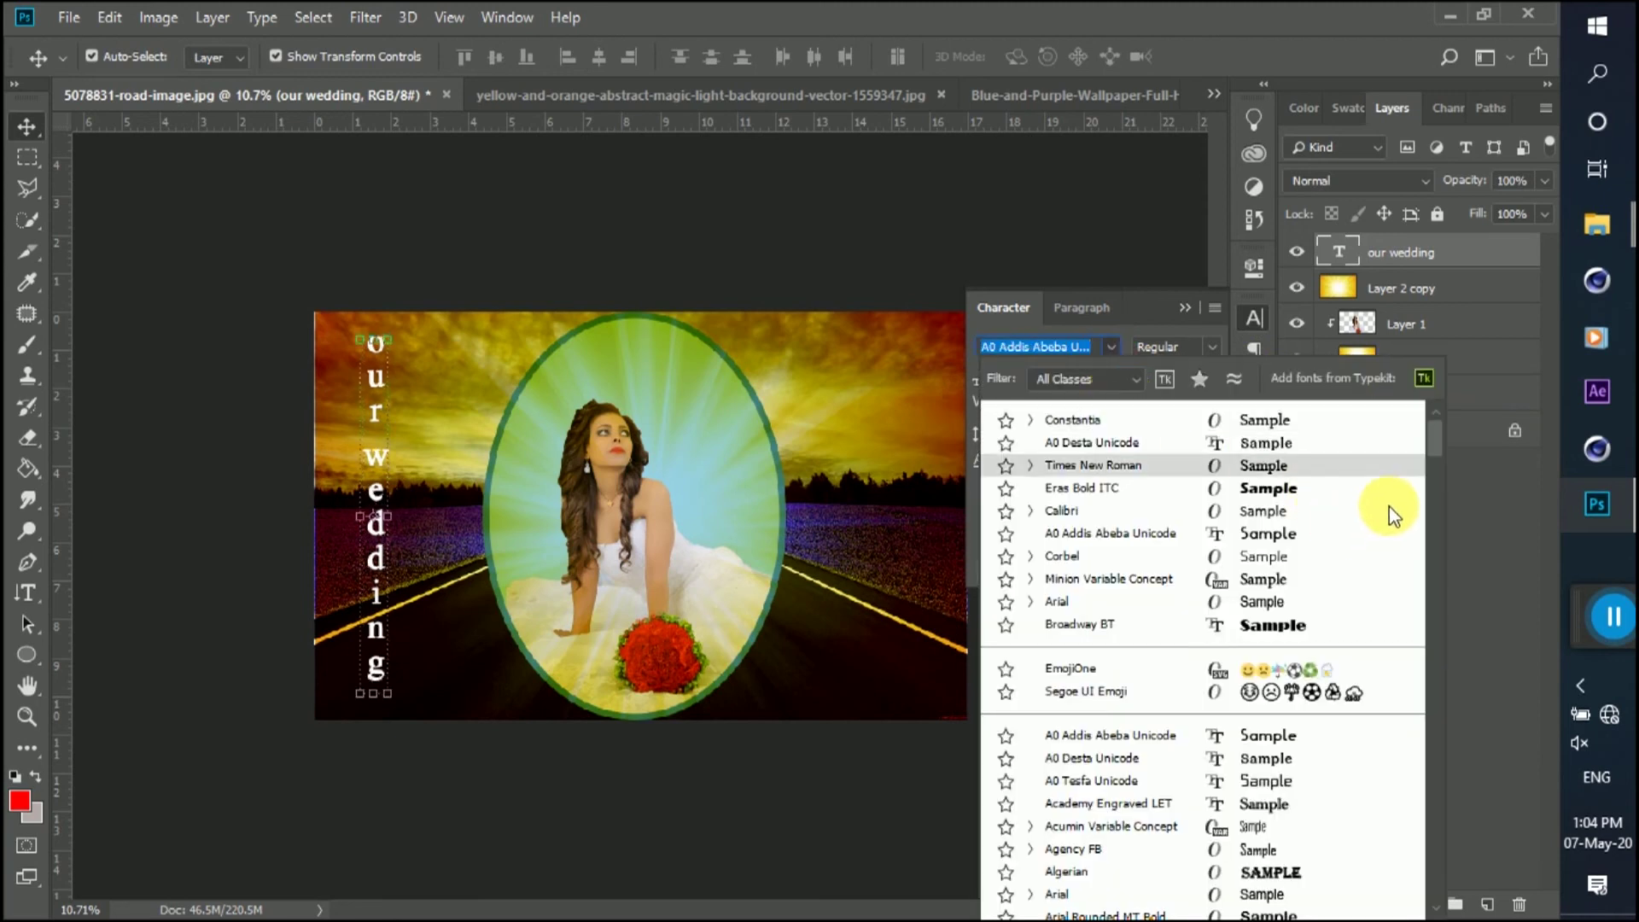
pyautogui.click(1278, 636)
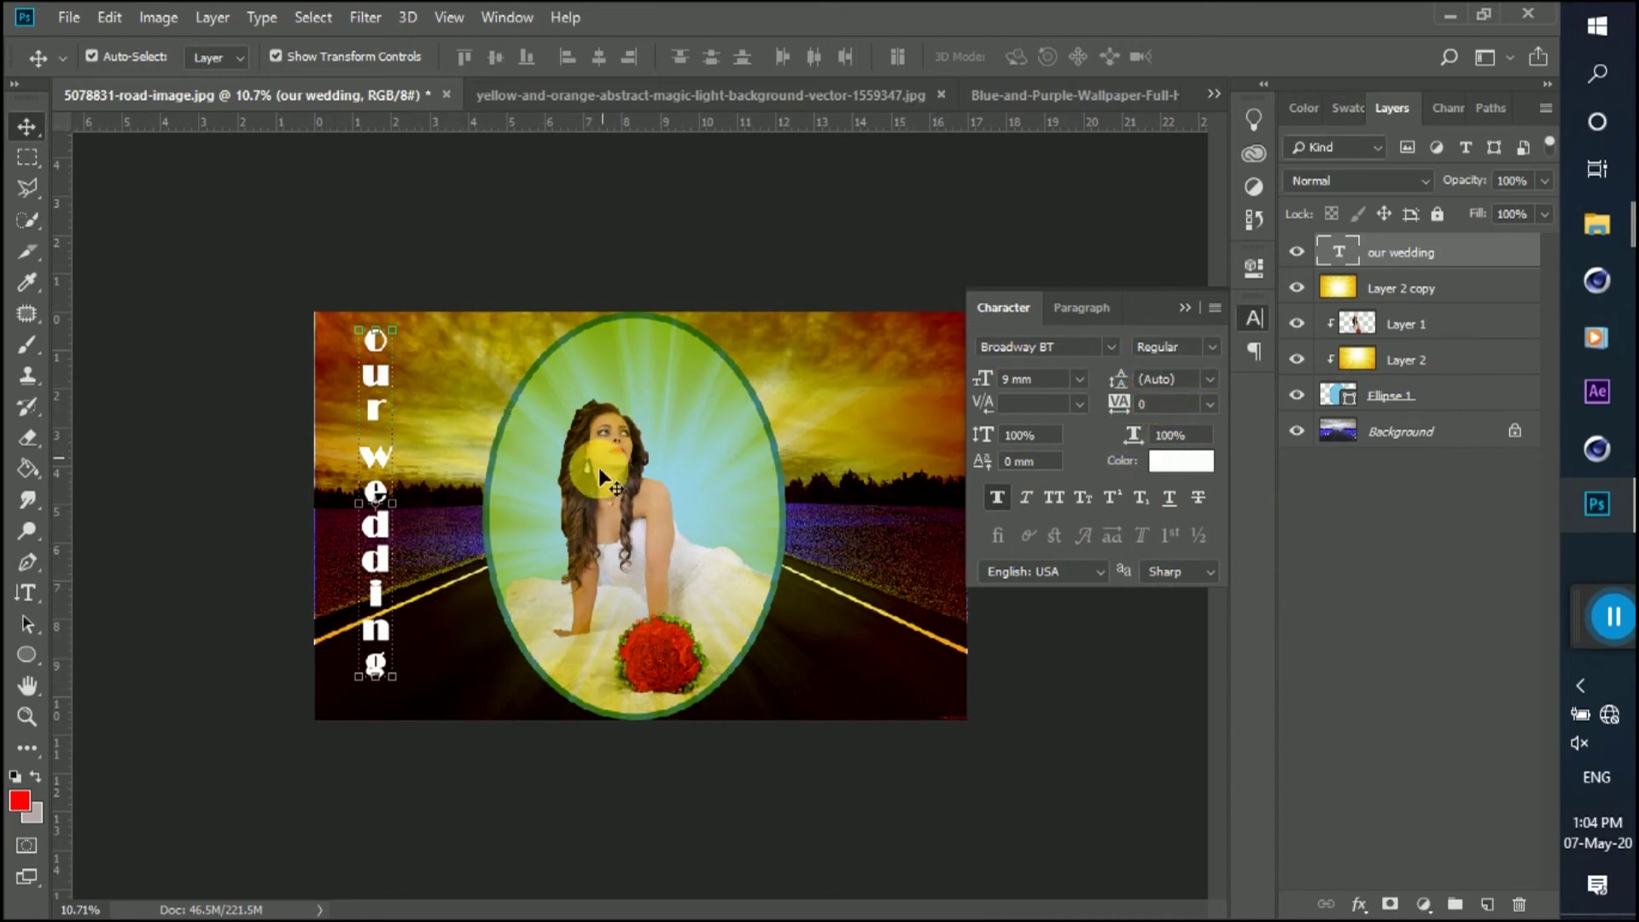
pyautogui.click(1182, 461)
pyautogui.click(796, 421)
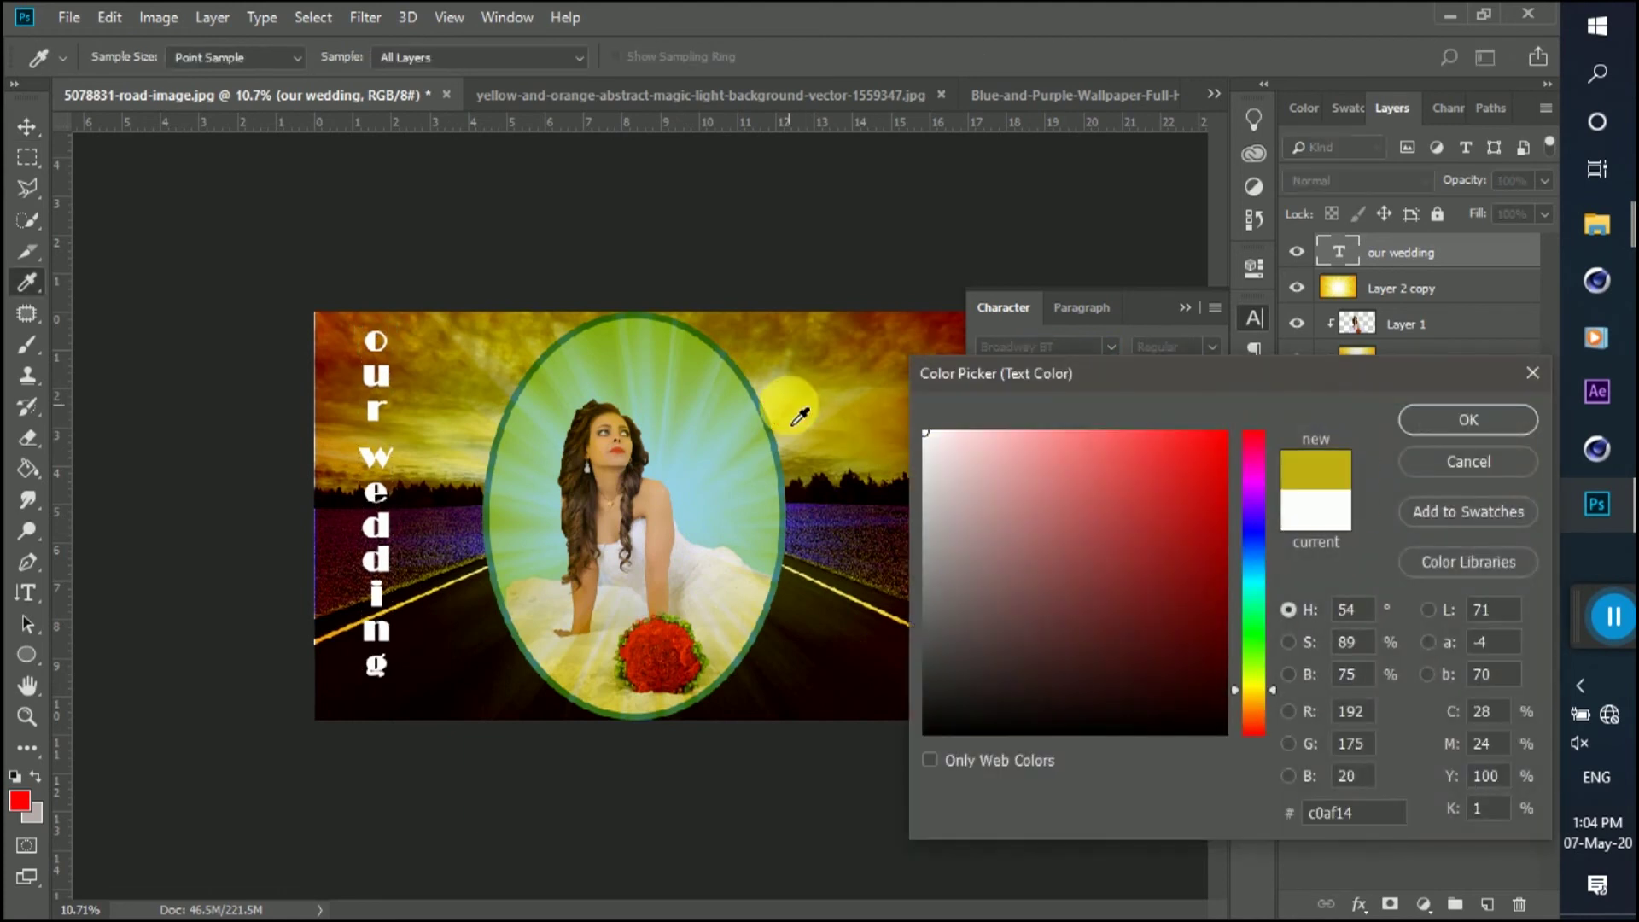
pyautogui.moveTo(1136, 466); pyautogui.dragTo(1271, 417)
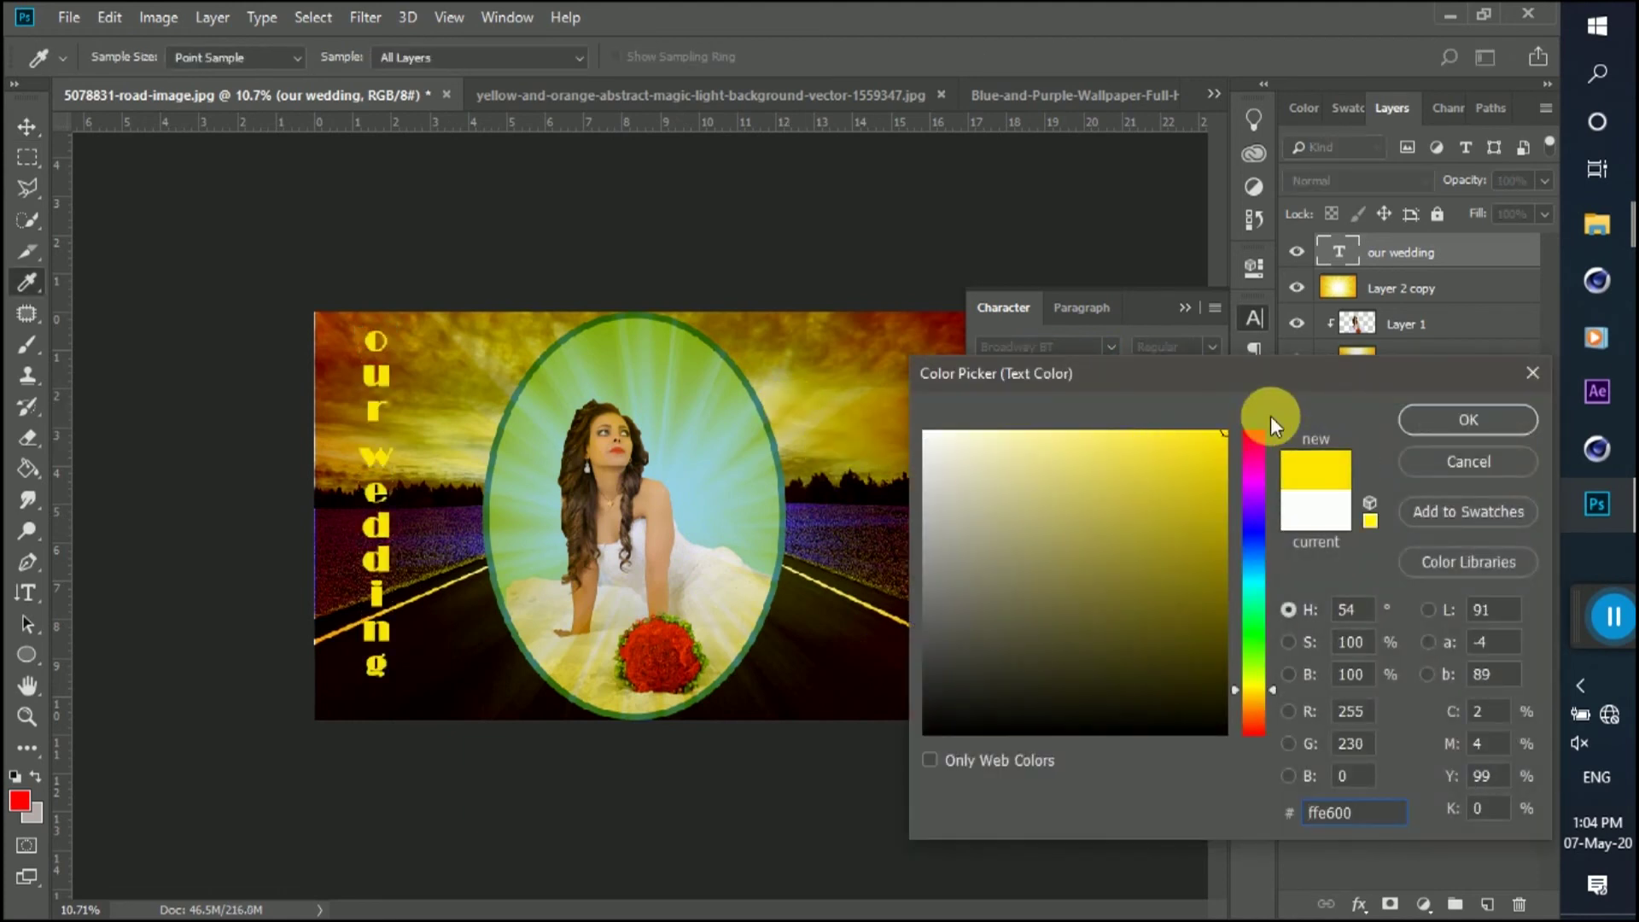
pyautogui.click(1456, 420)
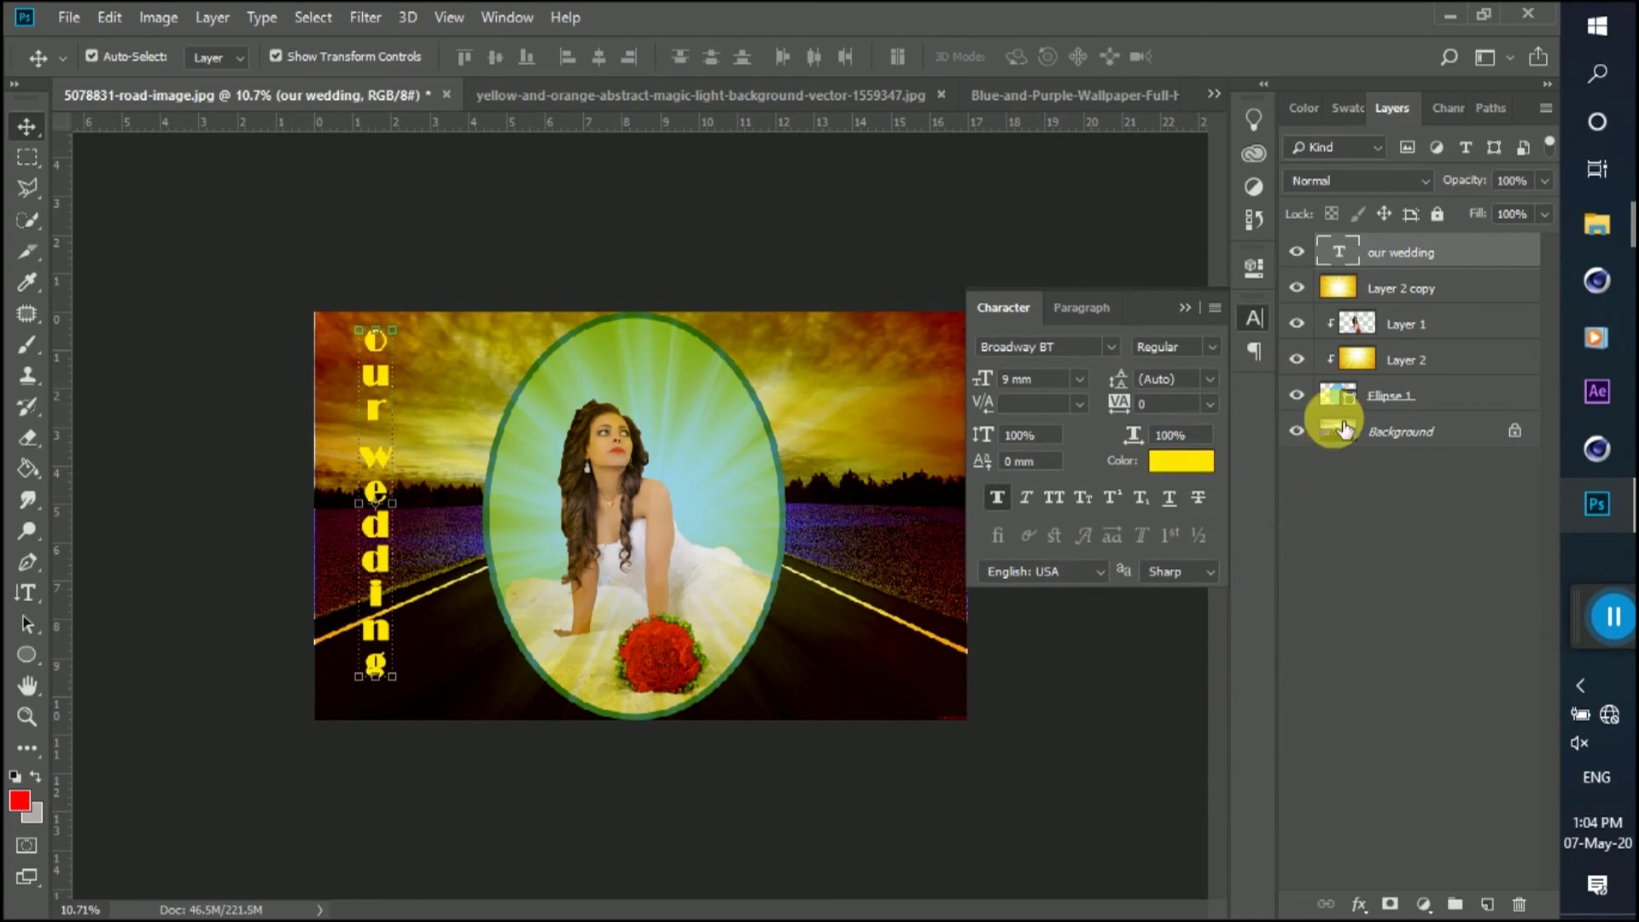
# - Add a drop shadow and a black (000000) outside stroke to the "our wedding" text layer
pyautogui.click(1360, 904)
pyautogui.click(1379, 888)
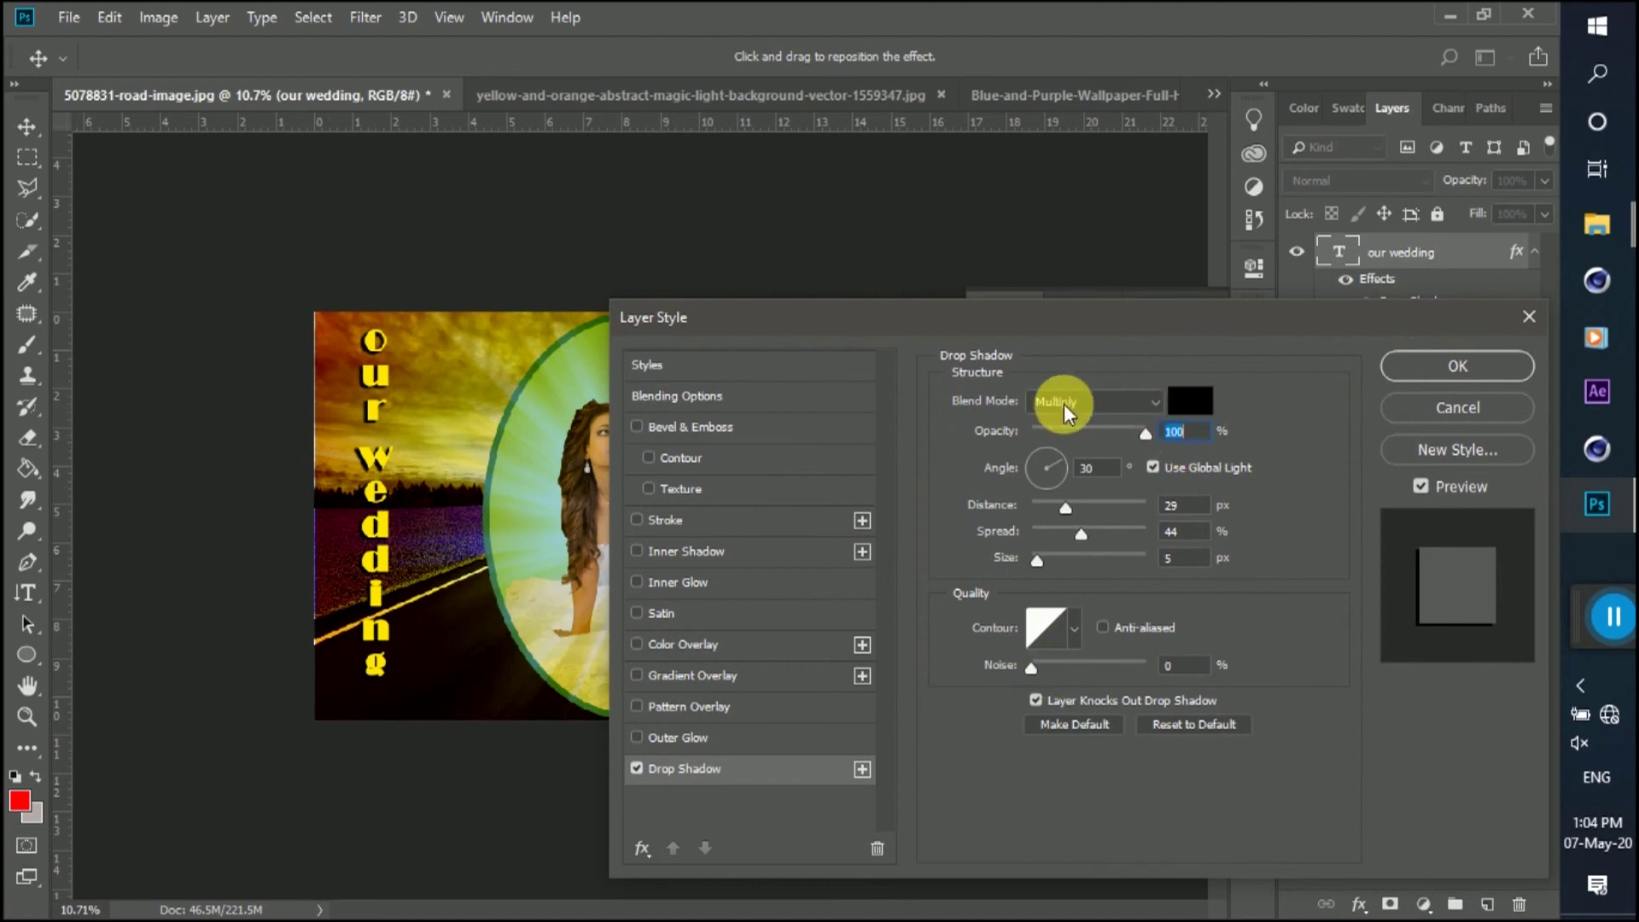
pyautogui.click(673, 521)
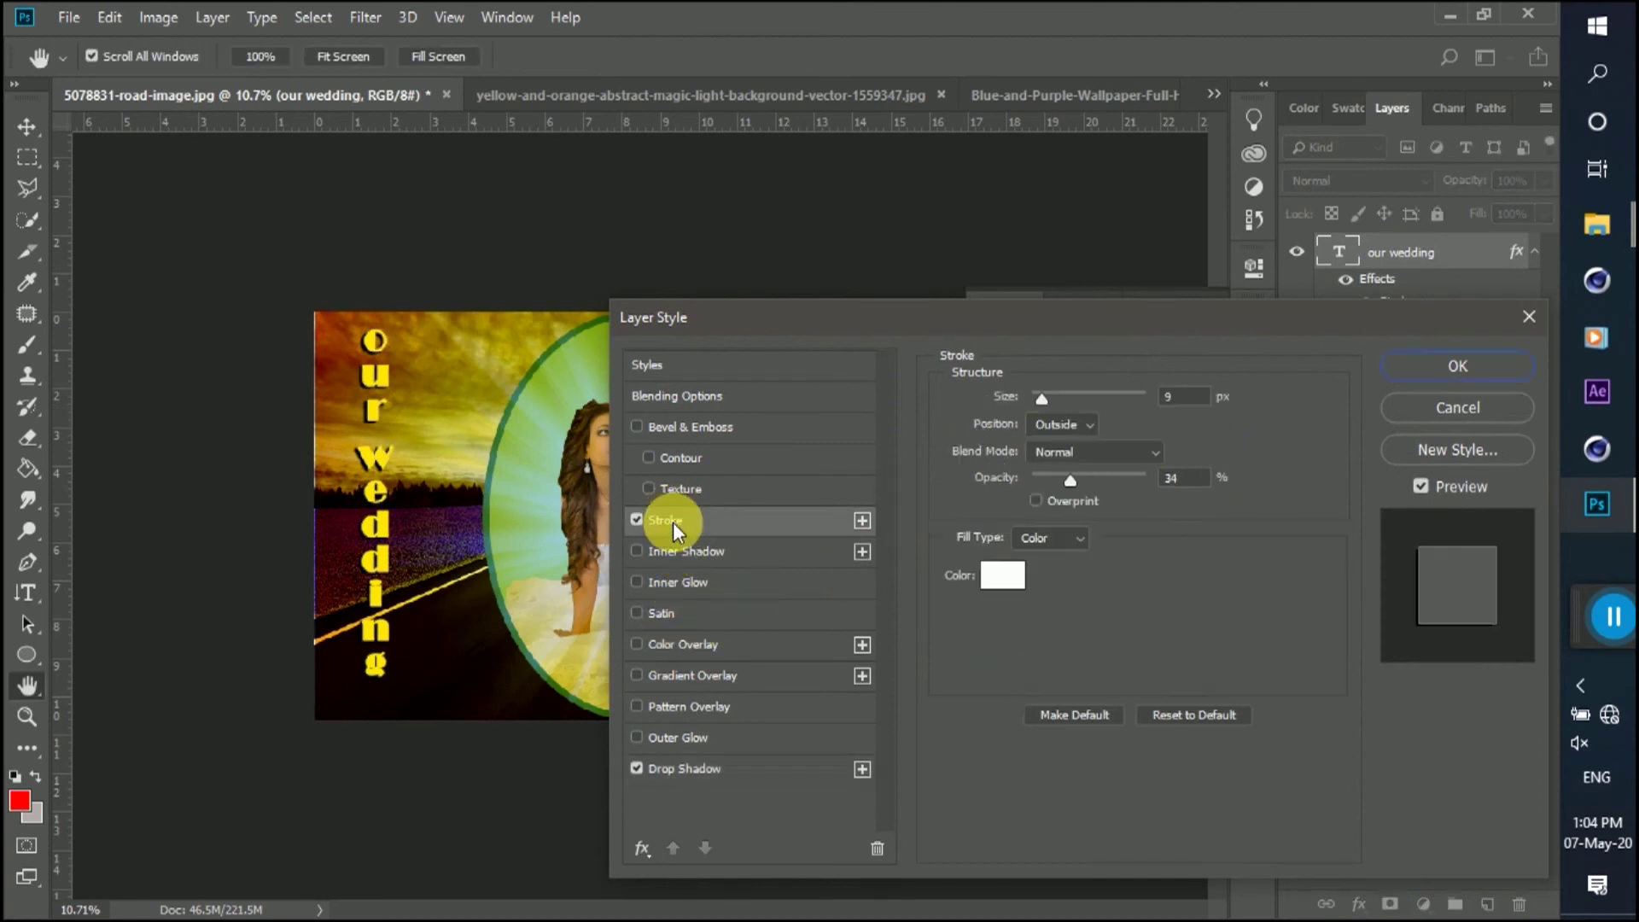
pyautogui.moveTo(1043, 398)
pyautogui.mouseDown()
pyautogui.moveTo(1096, 398)
pyautogui.moveTo(1044, 412)
pyautogui.mouseUp()
pyautogui.click(1003, 585)
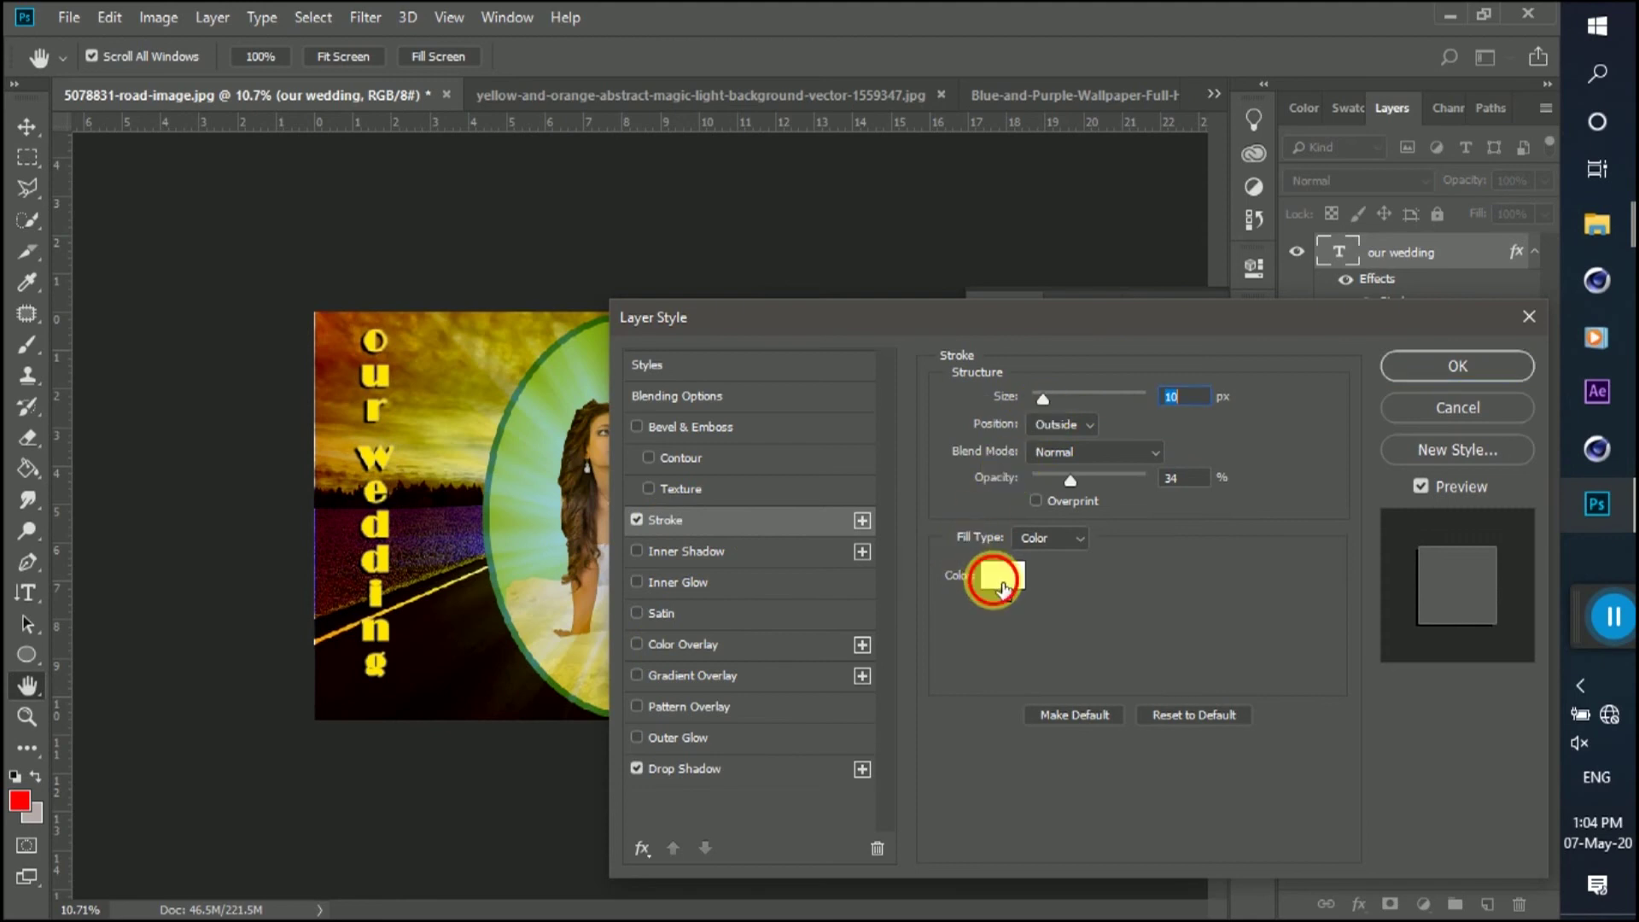
pyautogui.moveTo(1024, 653); pyautogui.dragTo(1373, 769)
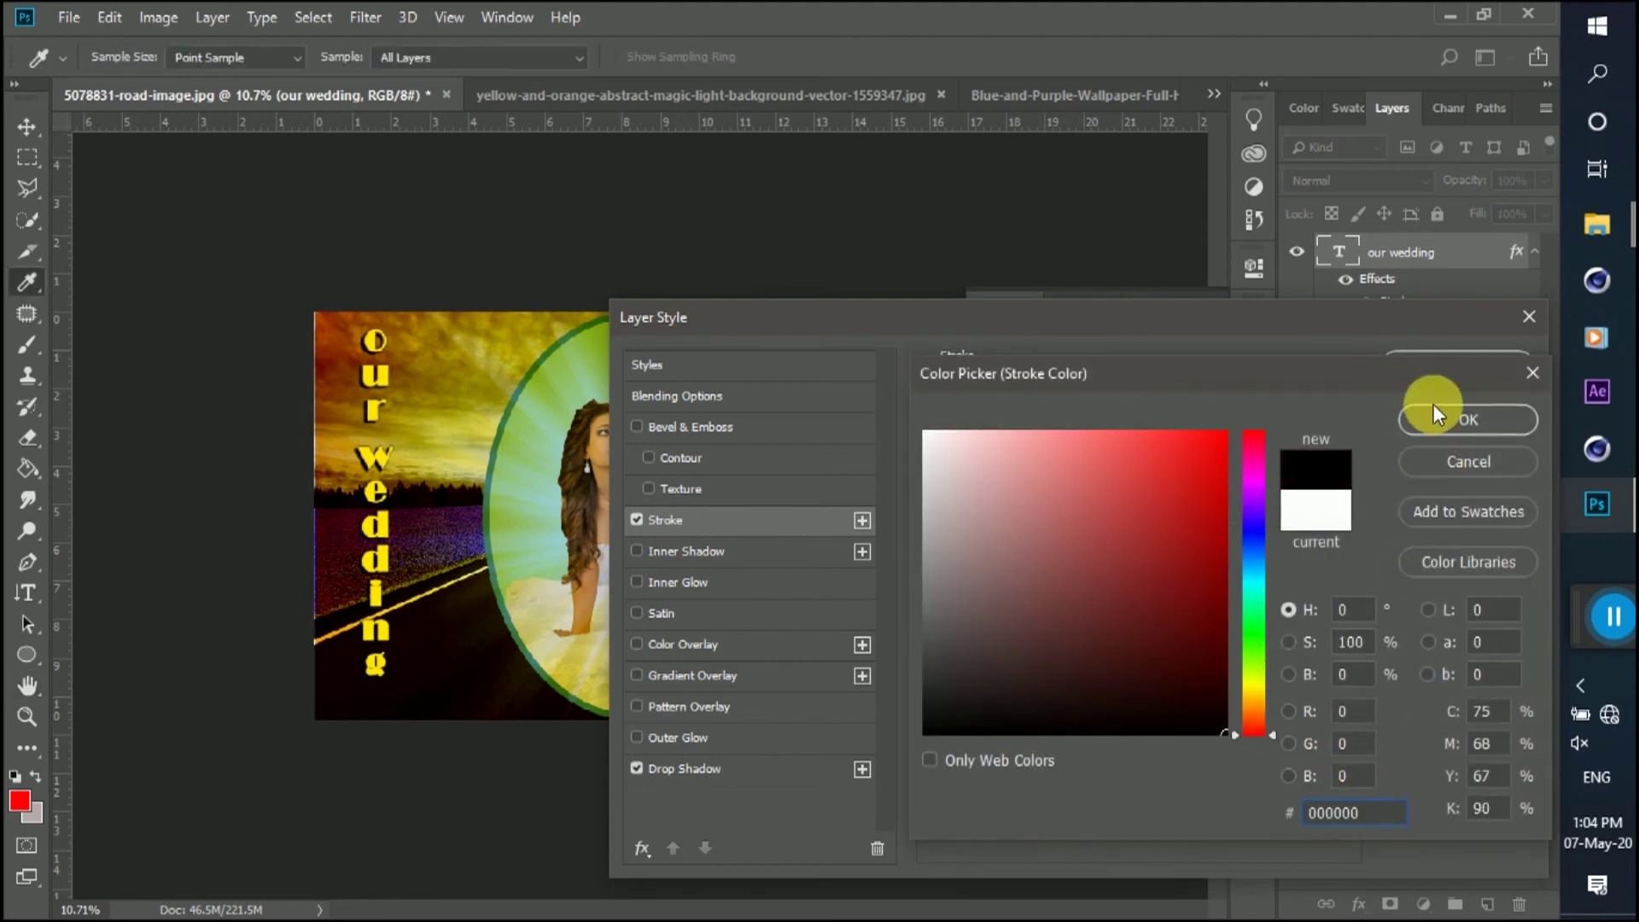
pyautogui.click(1467, 418)
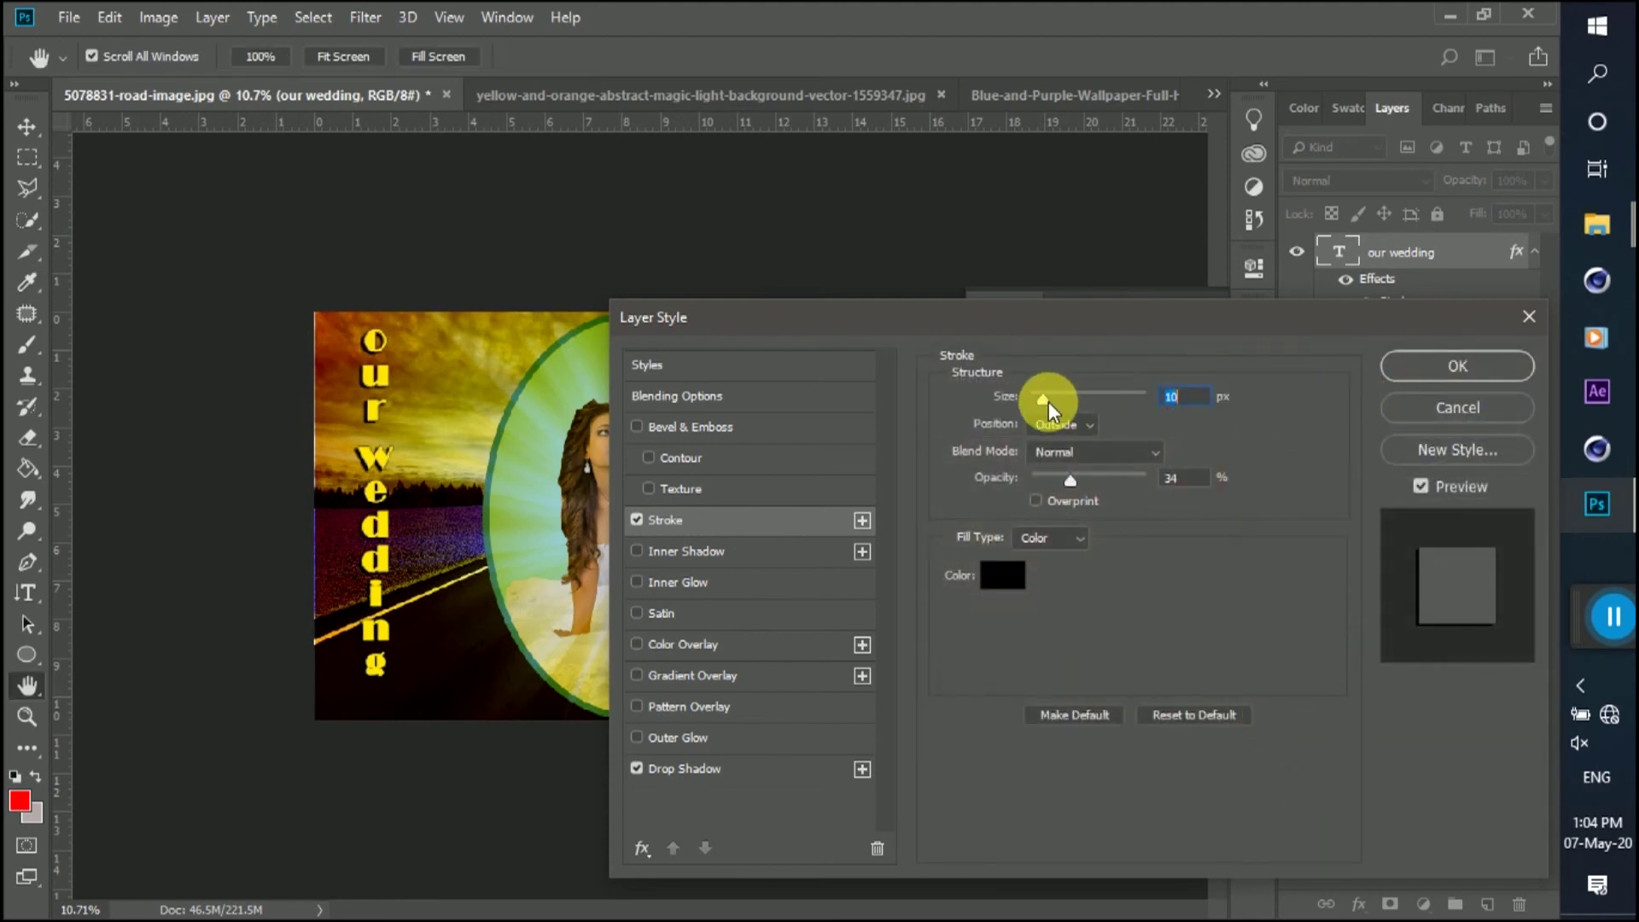
# - Set the text stroke's opacity to 100% and size to 6 px, and apply the layer style
pyautogui.moveTo(1043, 398); pyautogui.dragTo(1045, 401)
pyautogui.moveTo(1069, 483); pyautogui.dragTo(1228, 478)
pyautogui.moveTo(1043, 398); pyautogui.dragTo(1037, 401)
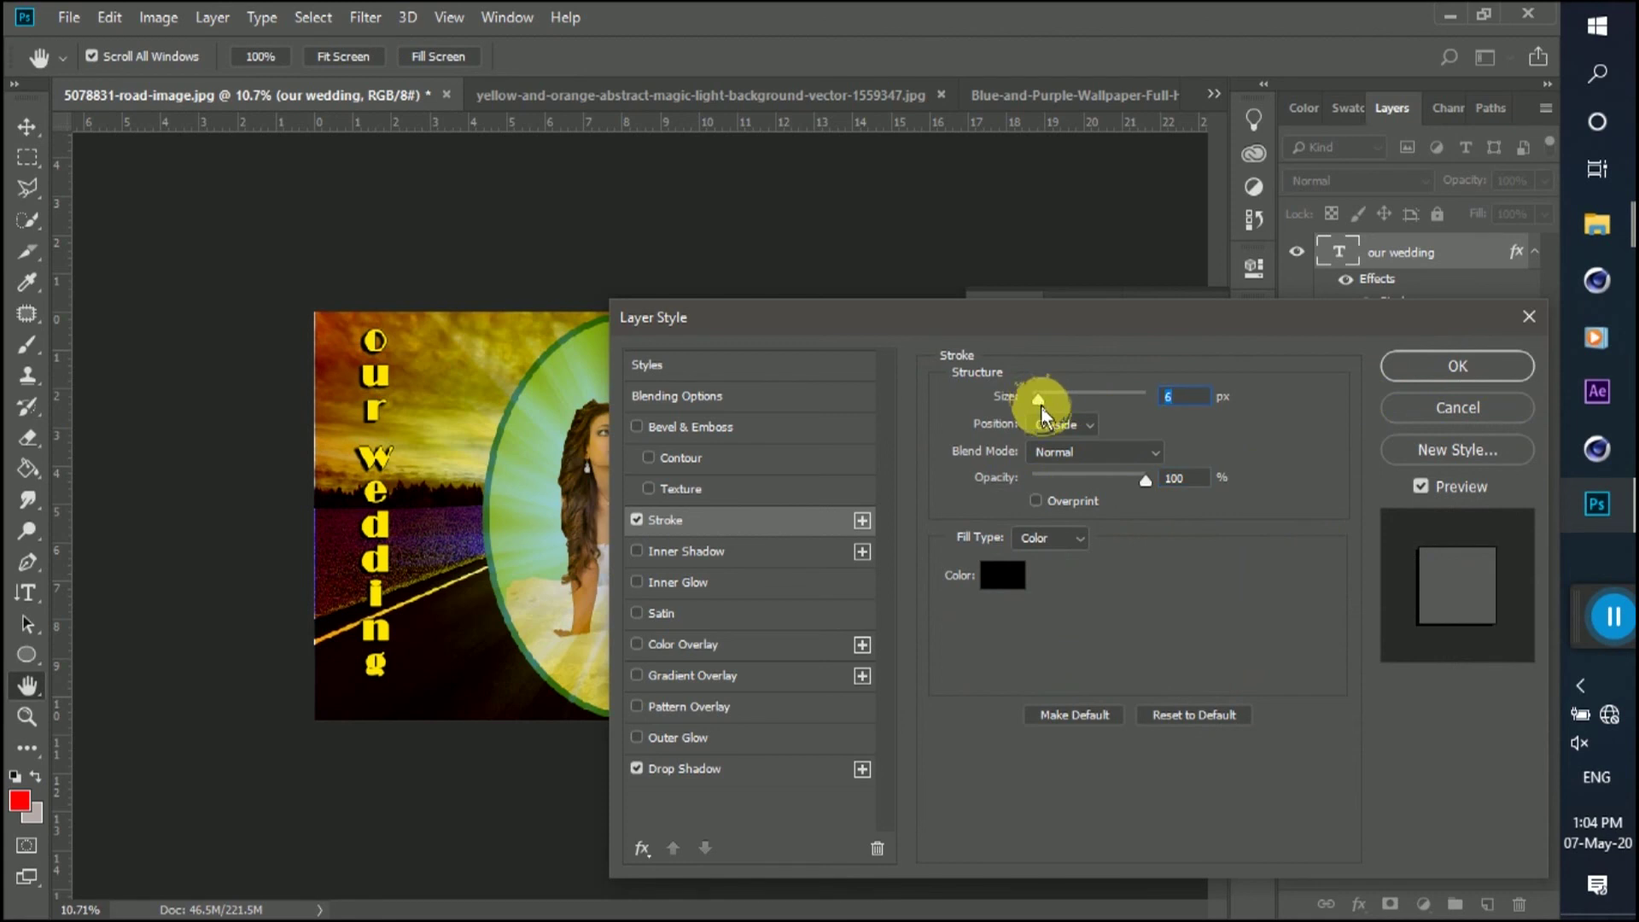
pyautogui.click(1440, 378)
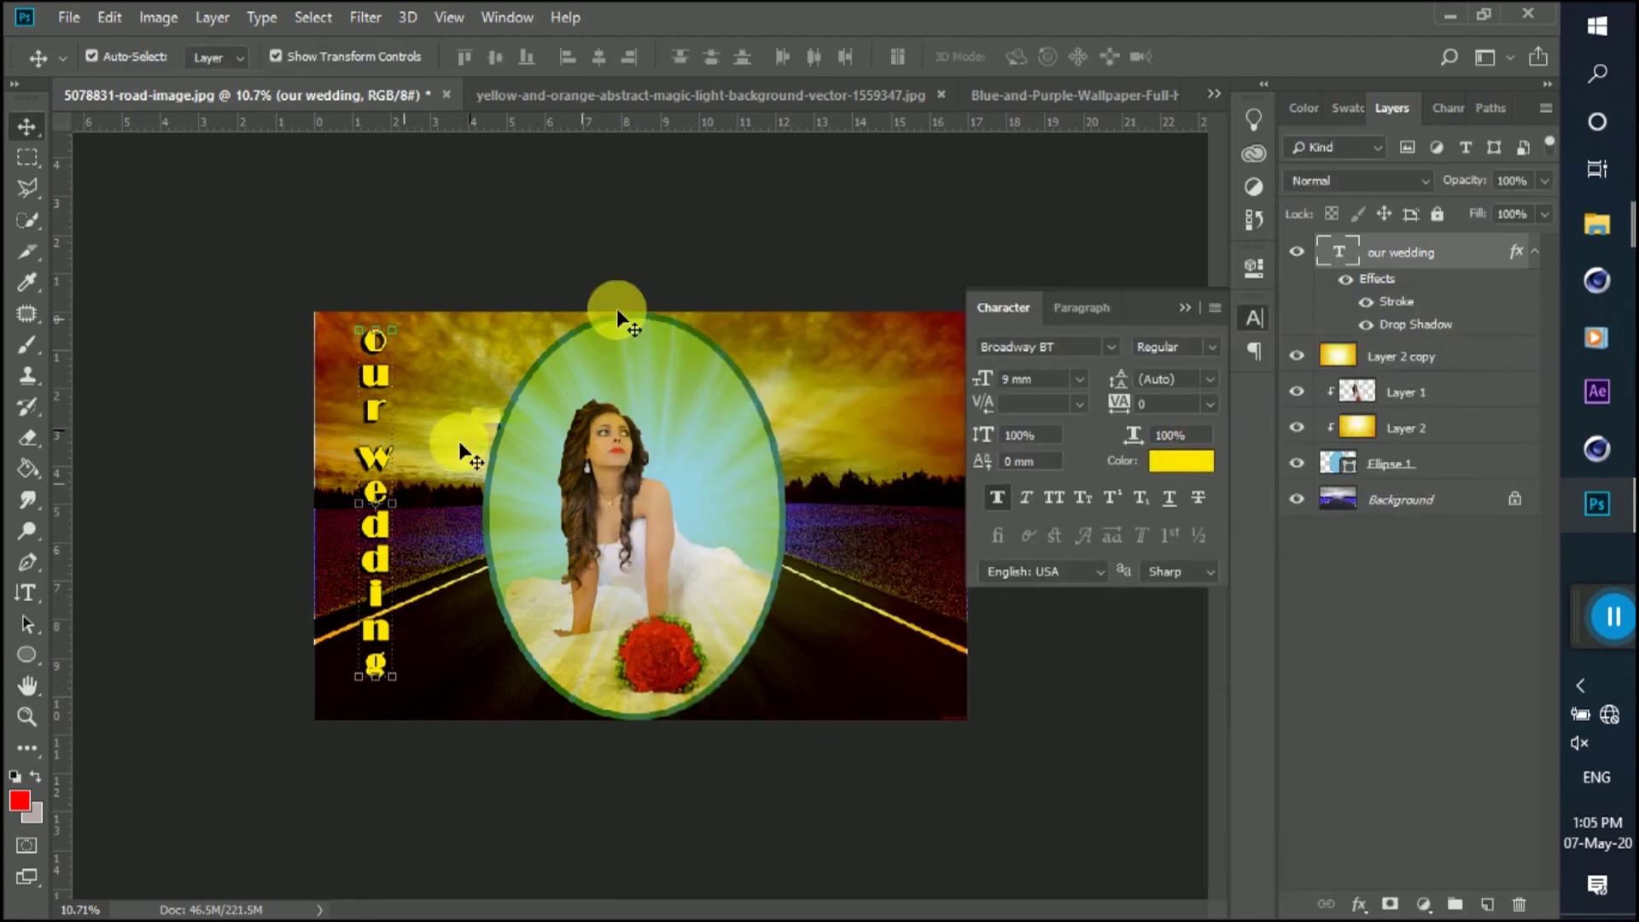
# - Close the character settings and move the "our wedding" text slightly down beside the ellipse
pyautogui.click(1190, 313)
pyautogui.moveTo(370, 380); pyautogui.dragTo(372, 391)
pyautogui.scroll(3, 386, 623)
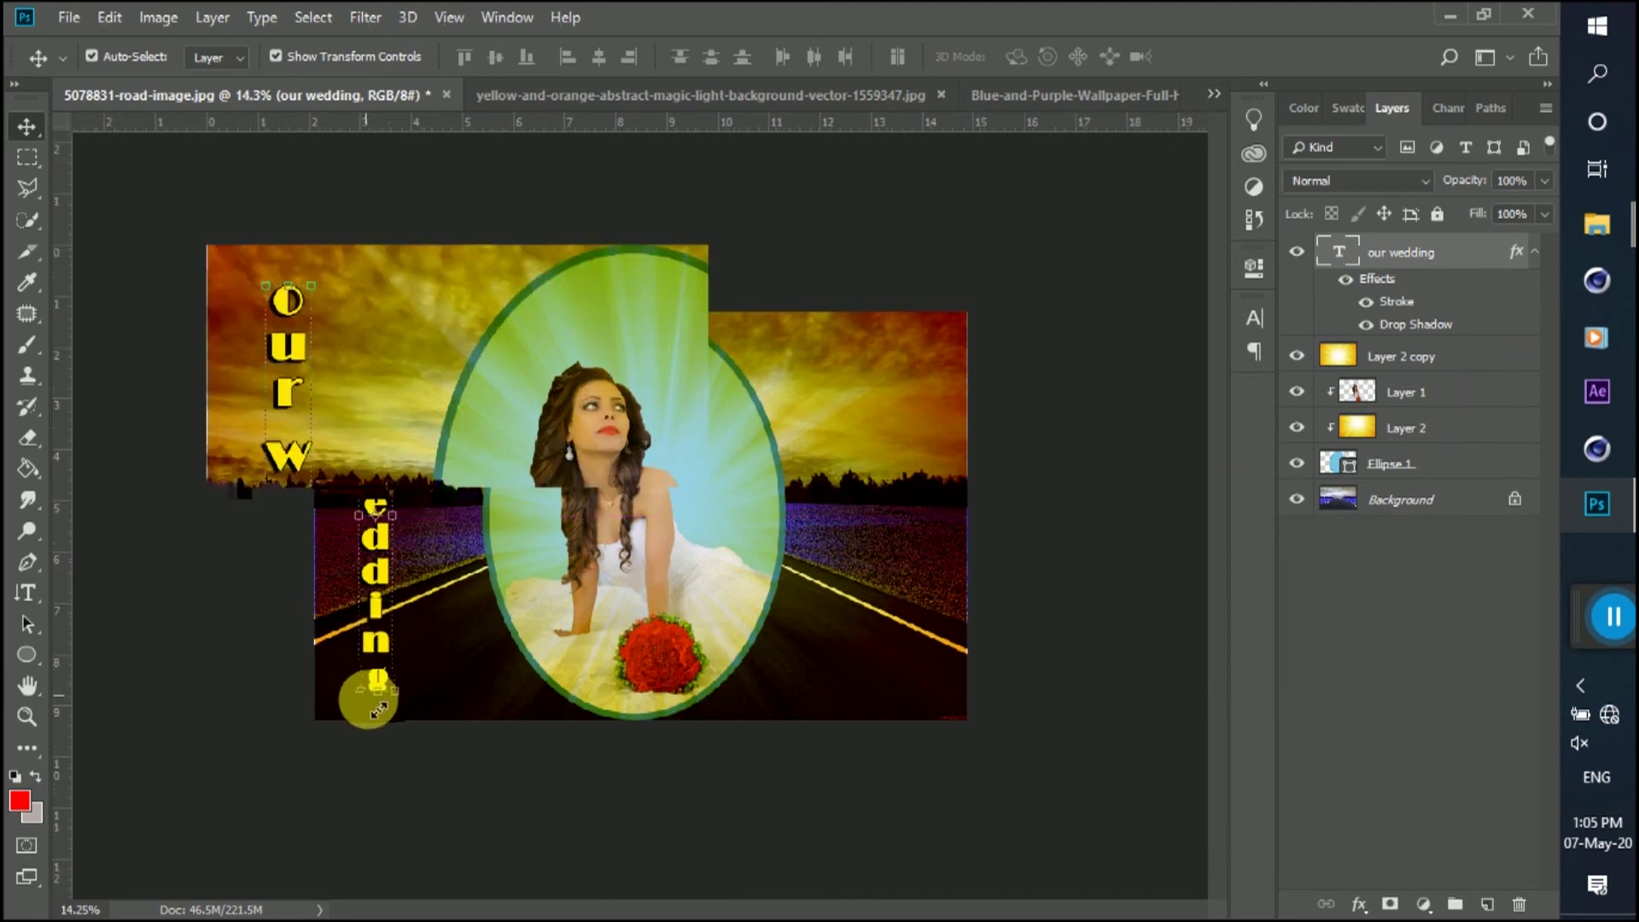
pyautogui.scroll(1, 689, 475)
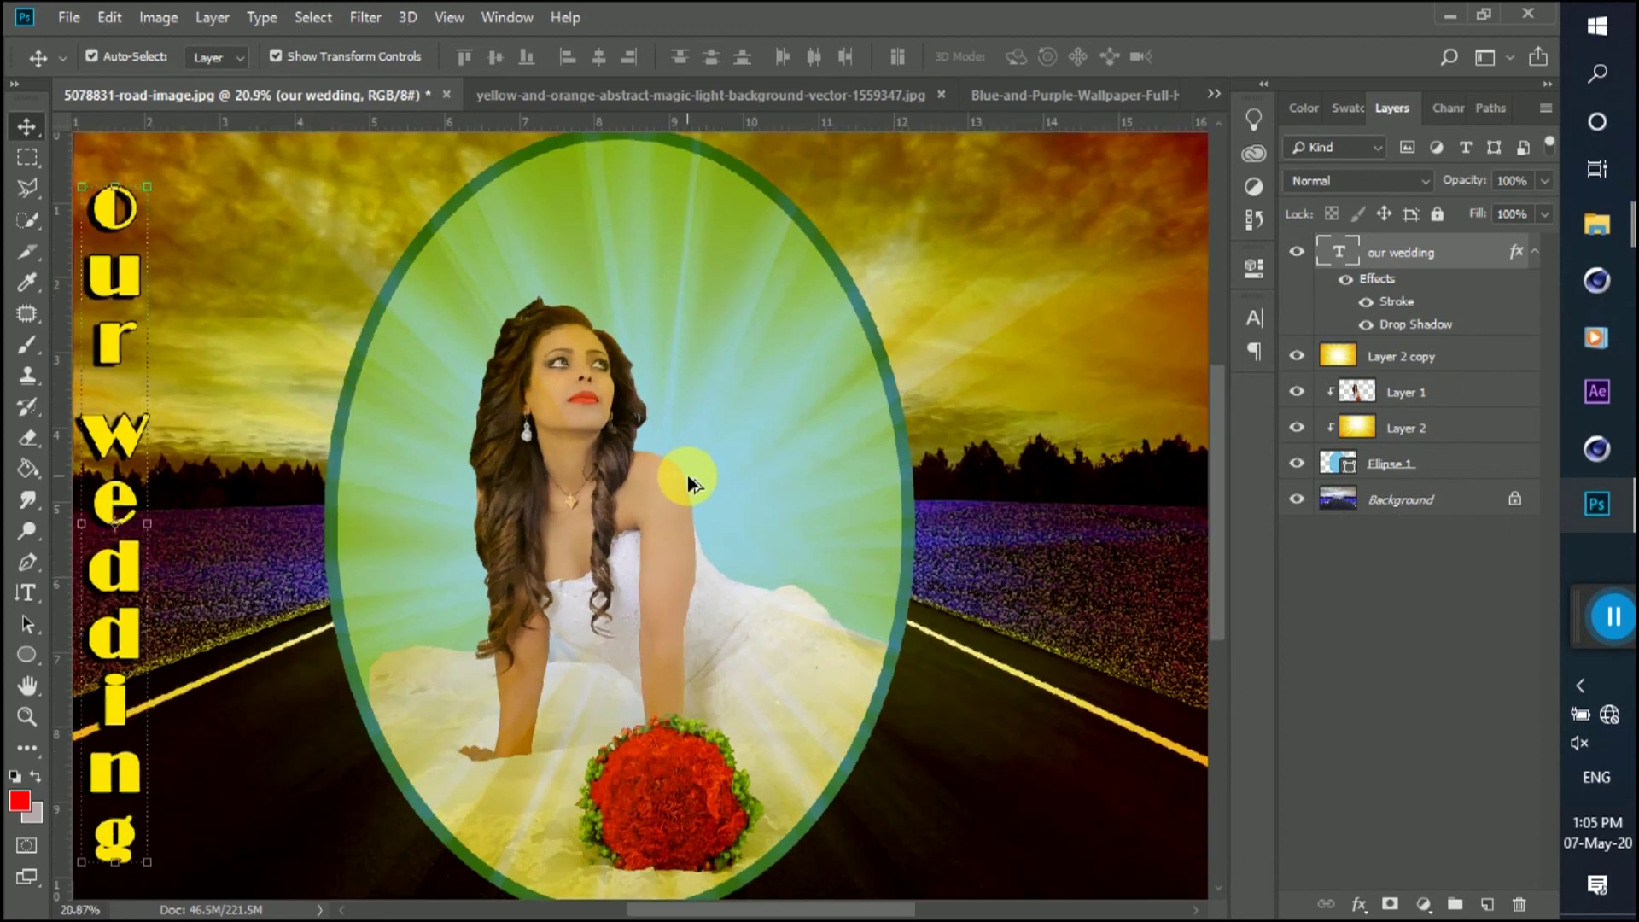
pyautogui.scroll(-2, 688, 475)
pyautogui.scroll(-1, 681, 485)
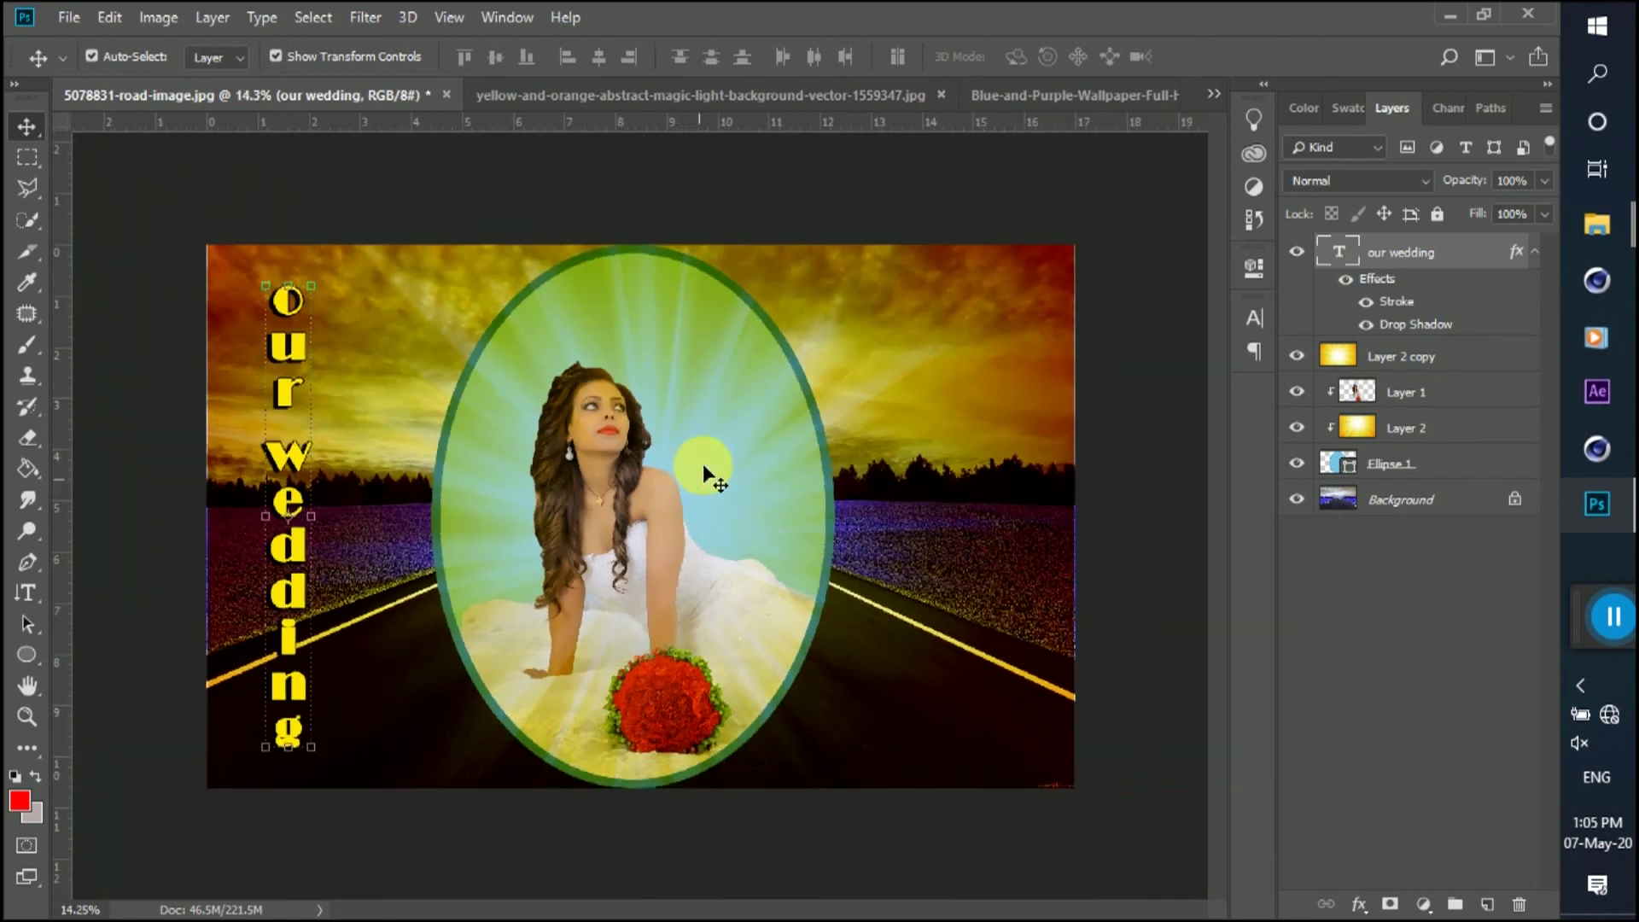
pyautogui.click(1400, 357)
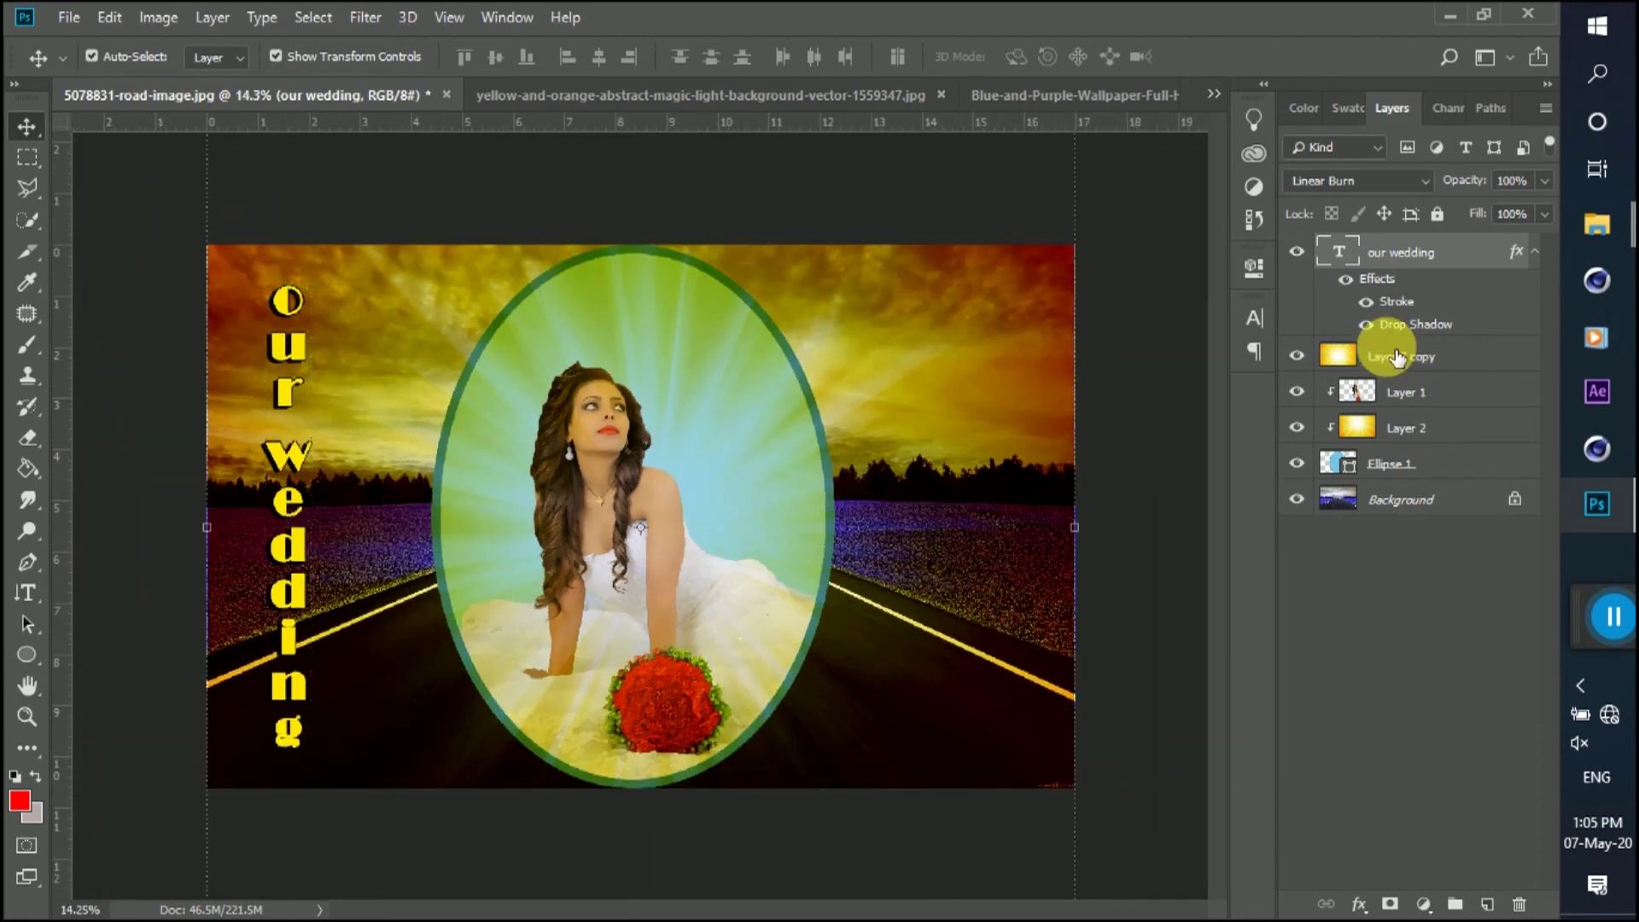
pyautogui.click(1424, 439)
pyautogui.click(1076, 408)
pyautogui.moveTo(1017, 417); pyautogui.dragTo(1028, 418)
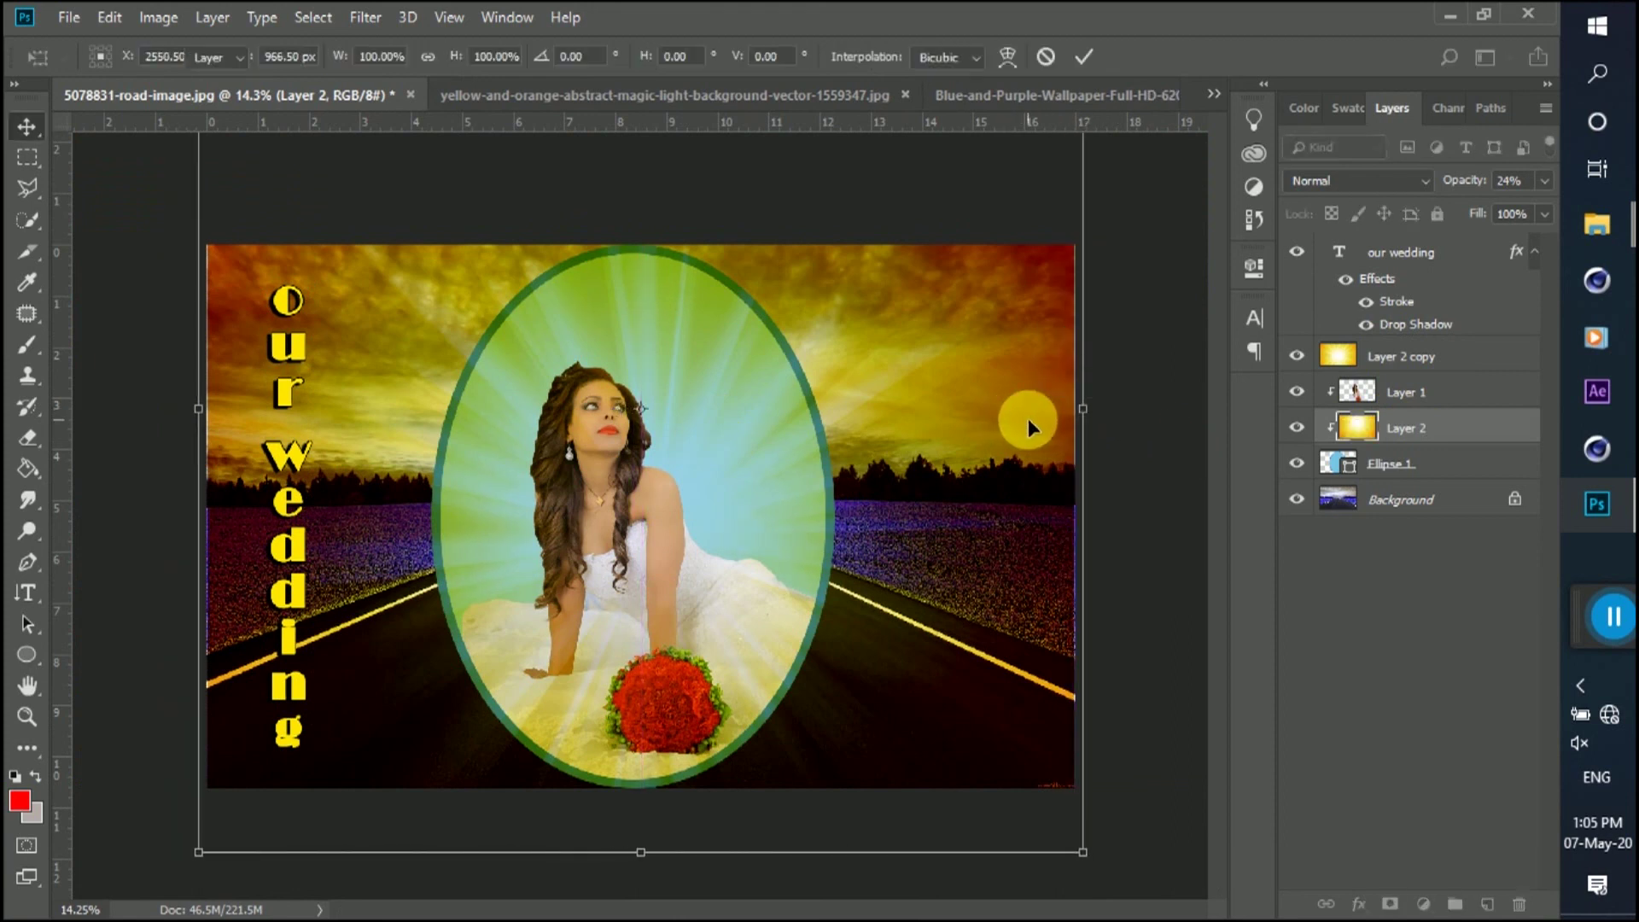
# - Enlarge the Layer 2 copy light overlay beyond the canvas edges, reposition it over the whole background, and apply the transform
pyautogui.click(1401, 357)
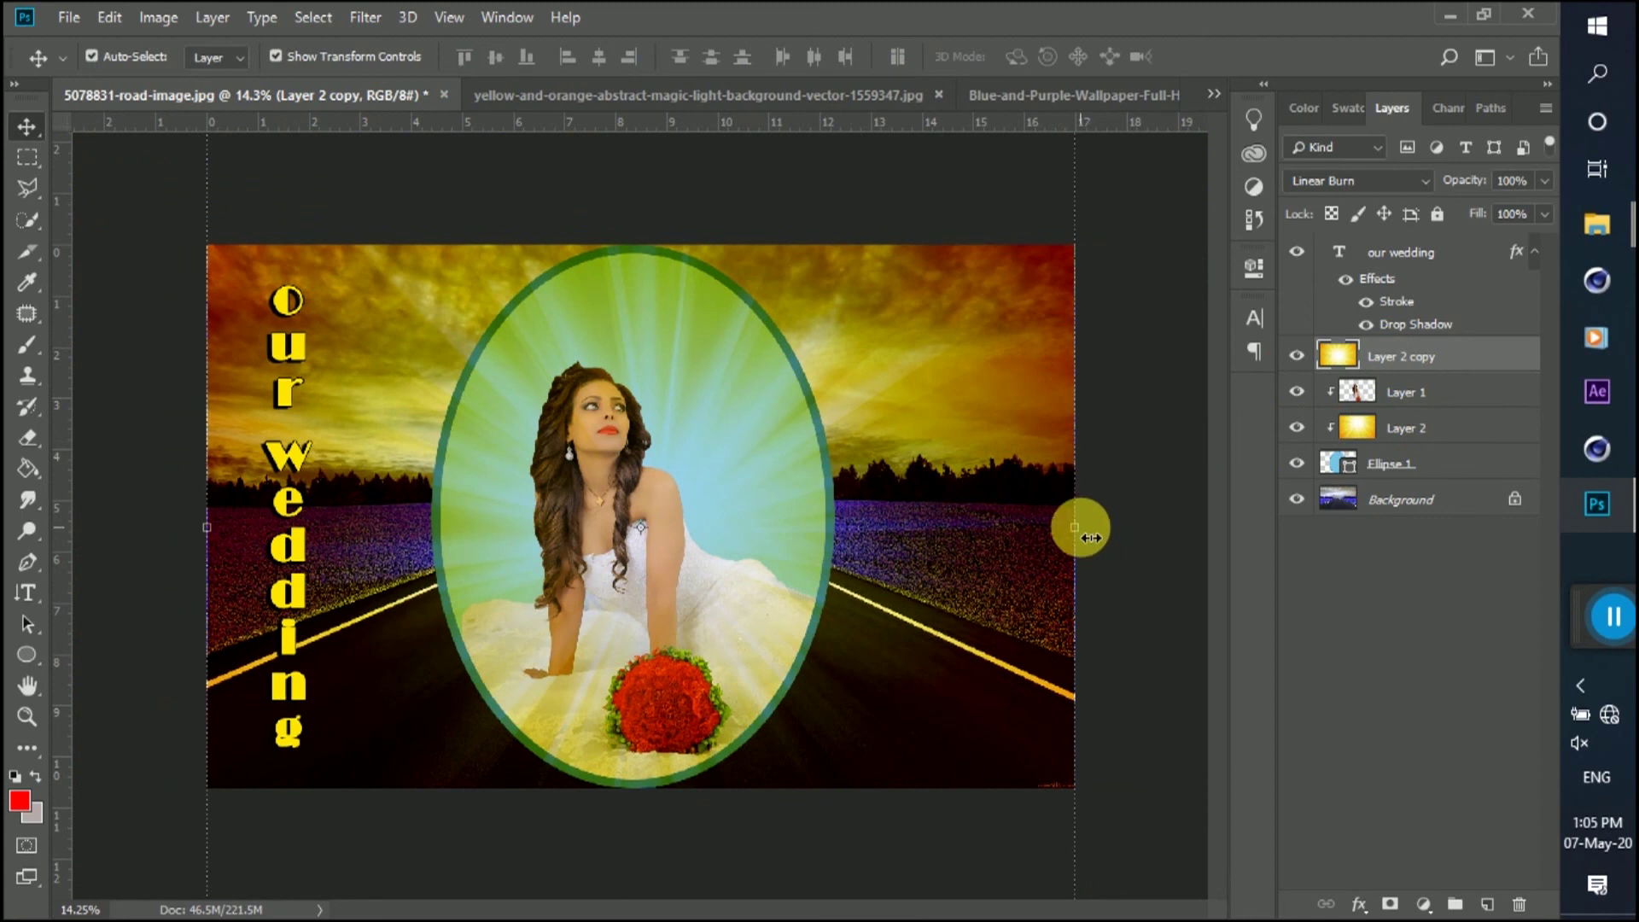
pyautogui.click(1050, 494)
pyautogui.moveTo(1050, 493); pyautogui.dragTo(1026, 494)
pyautogui.hotkey('ctrl', '-')
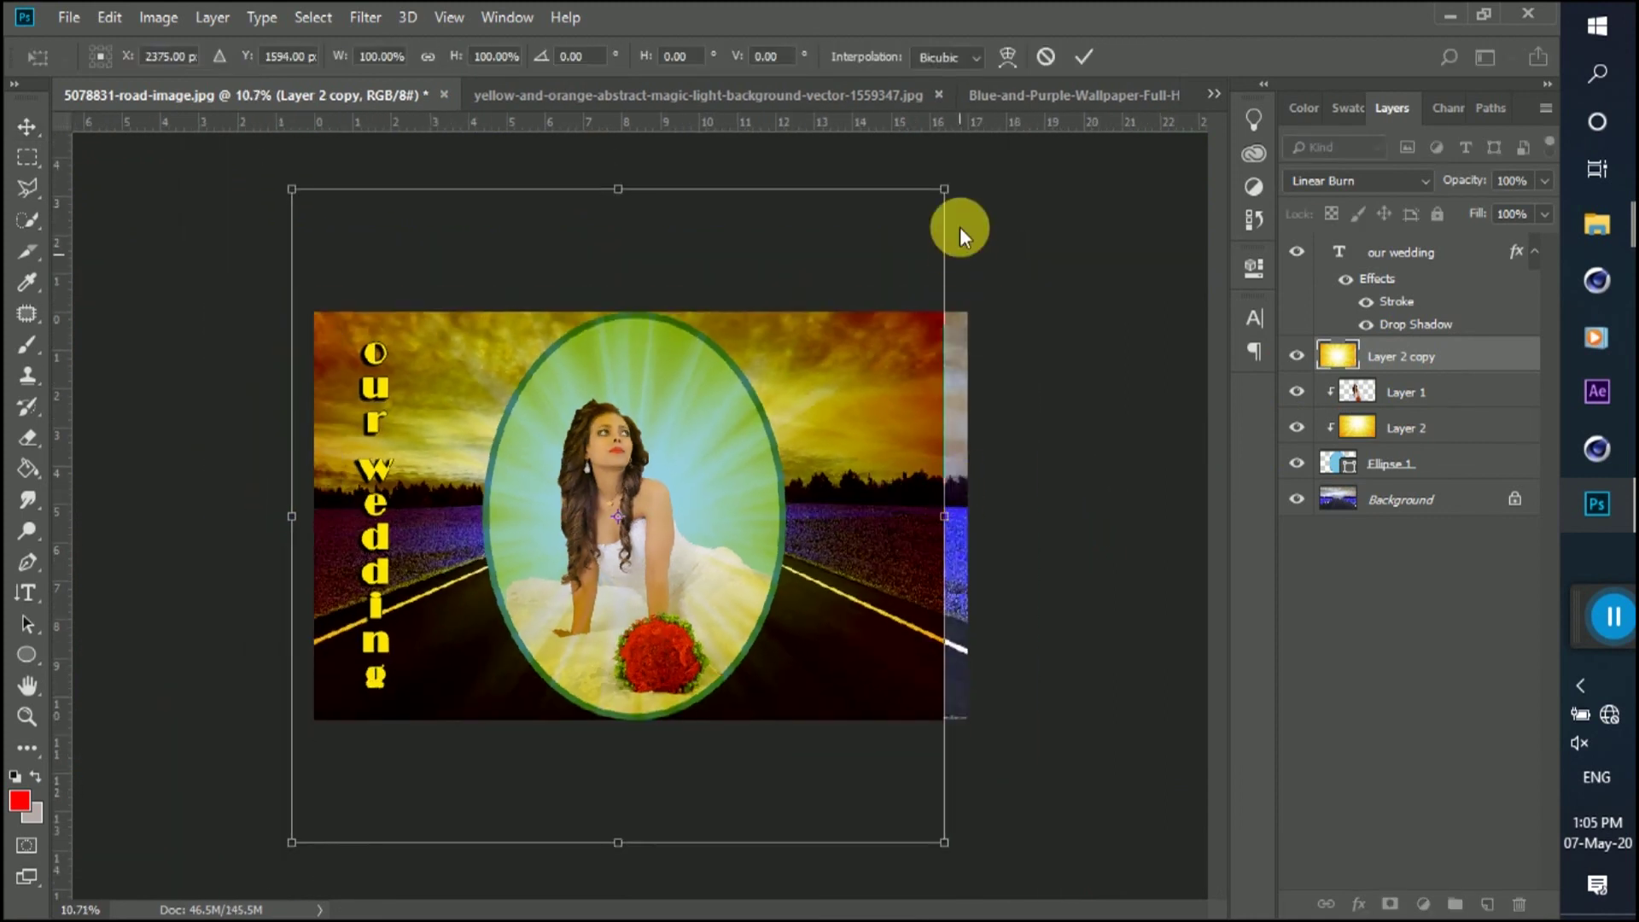
pyautogui.moveTo(955, 196); pyautogui.dragTo(1008, 128)
pyautogui.moveTo(898, 346); pyautogui.dragTo(886, 355)
pyautogui.click(1151, 417)
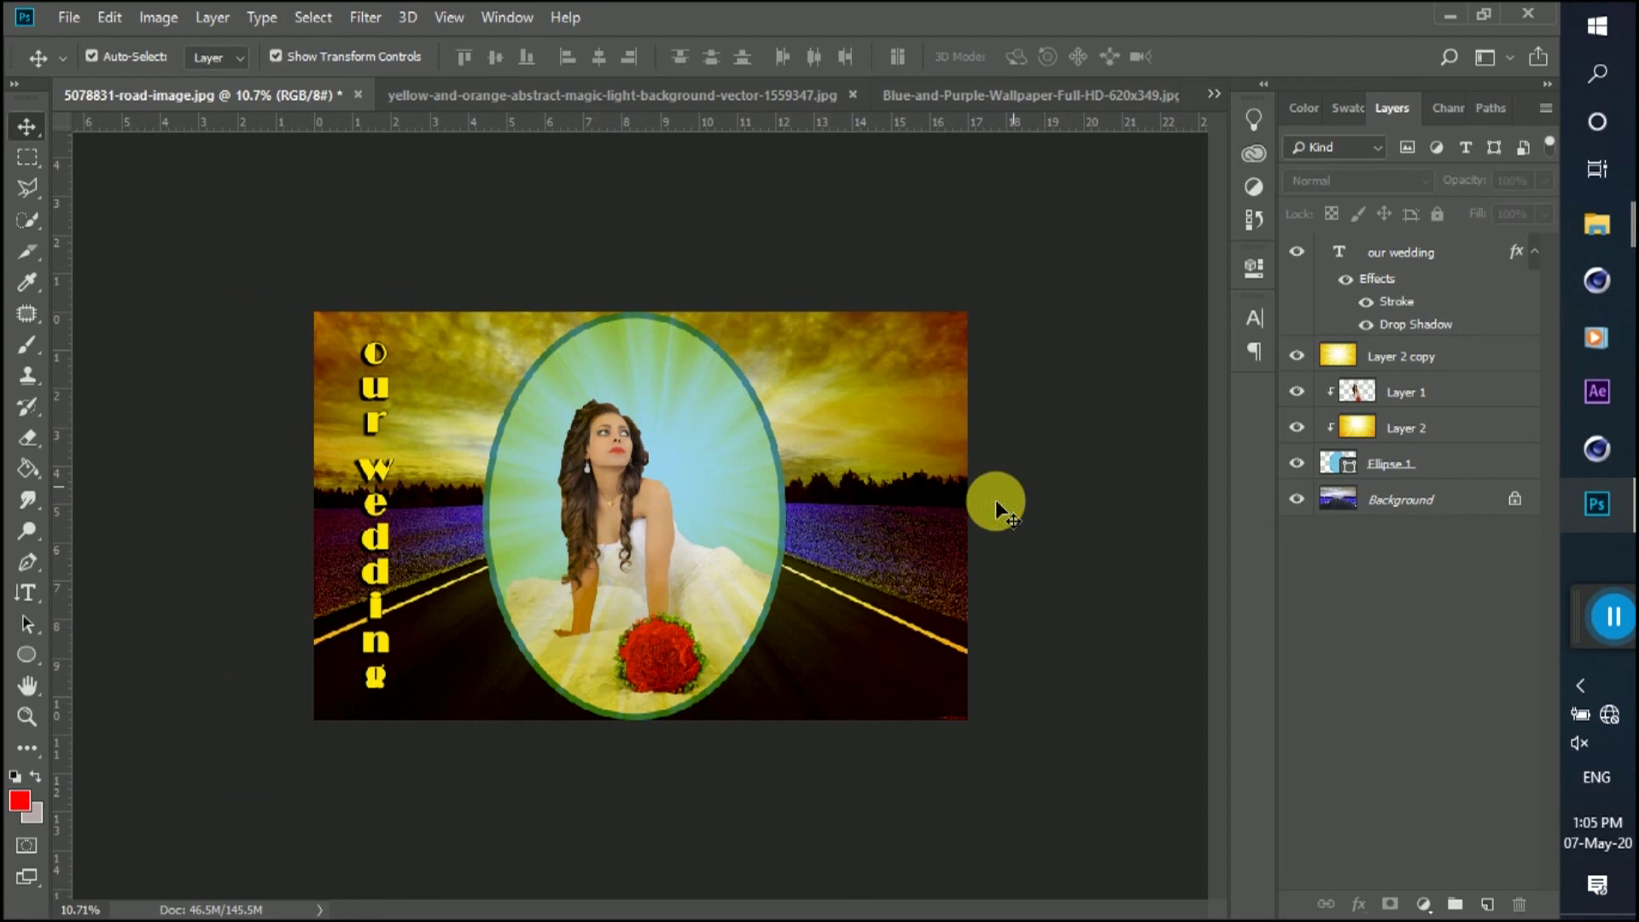
# - Adjust the woman on Layer 1 with Hue/Saturation at hue -2 and saturation +28, apply it, and deselect the layer
pyautogui.hotkey('ctrl', '0')
pyautogui.click(582, 489)
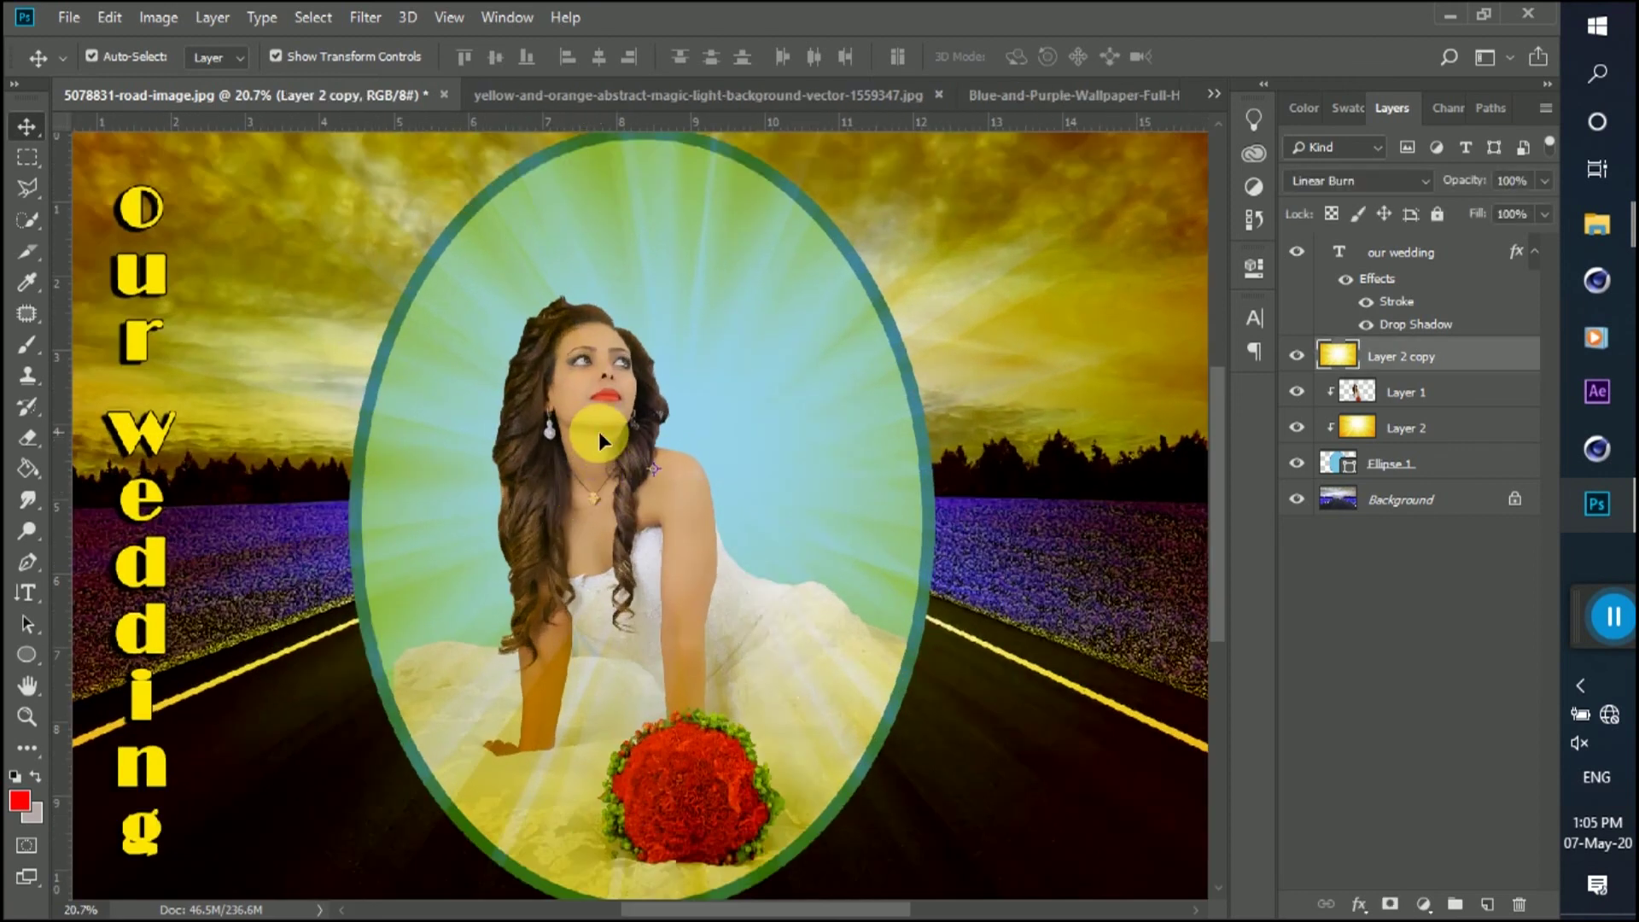
pyautogui.click(1454, 398)
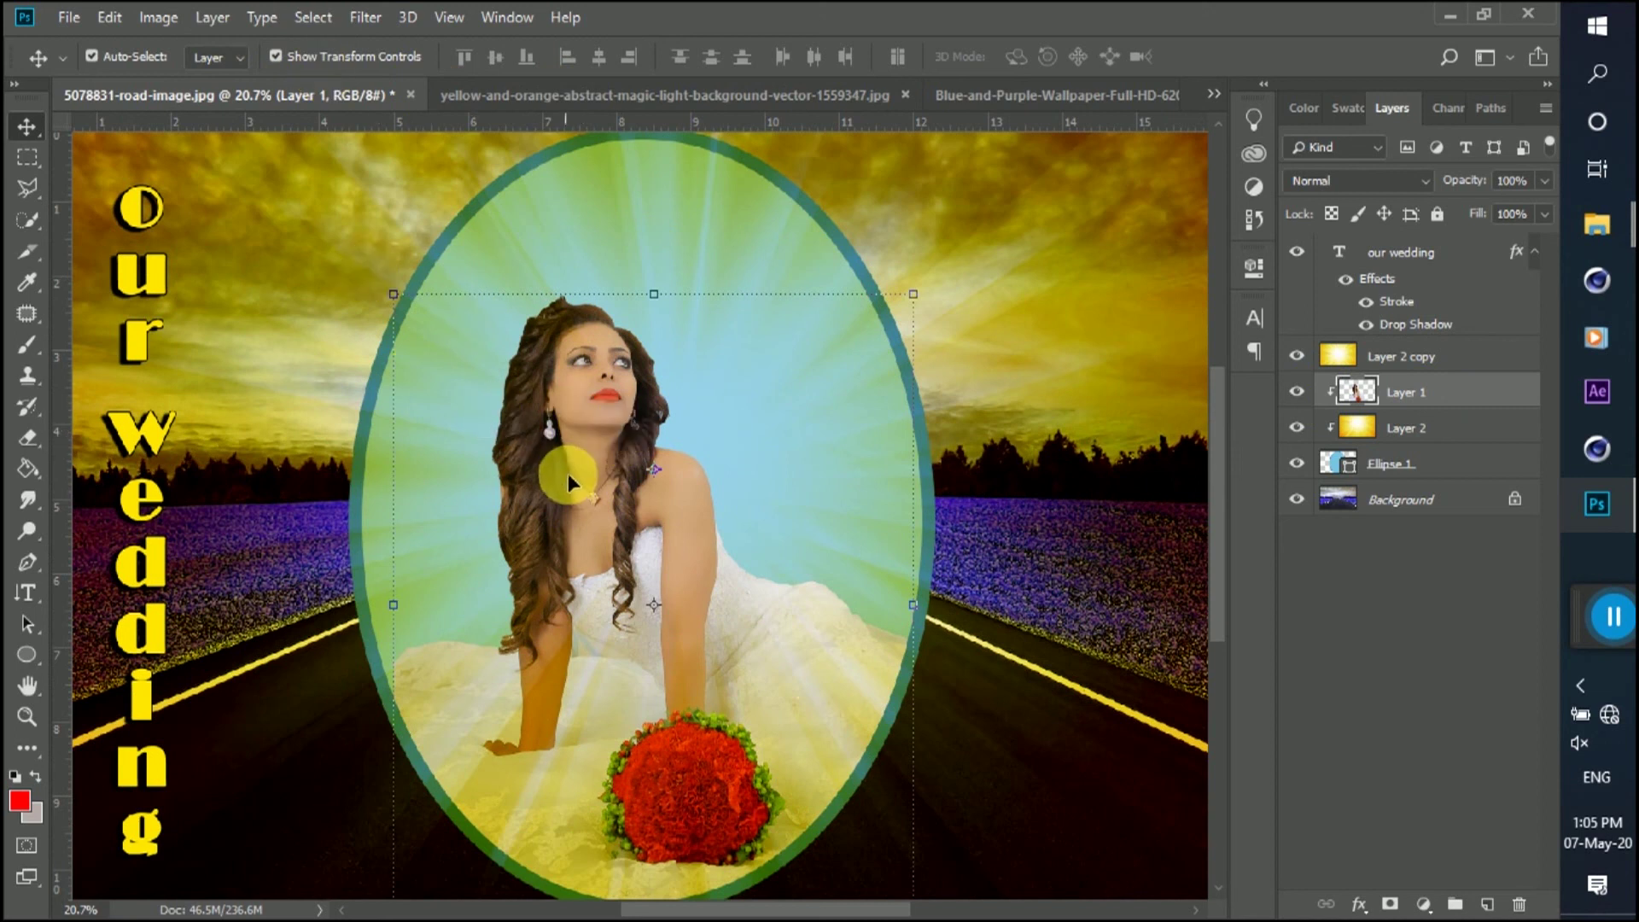
pyautogui.click(171, 13)
pyautogui.moveTo(171, 73)
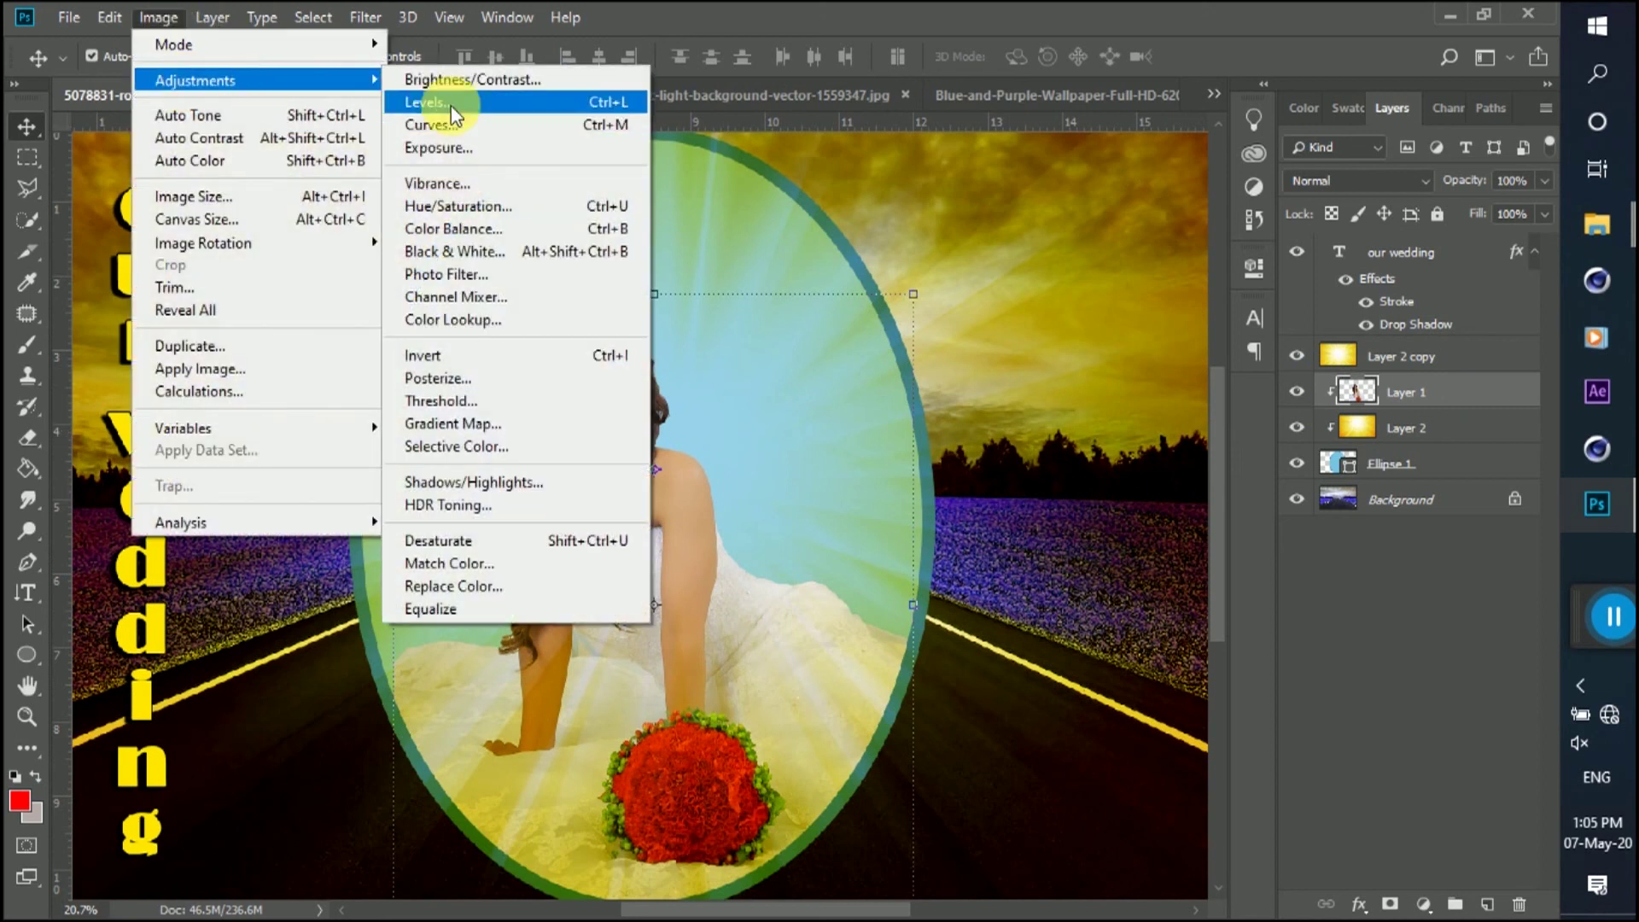
pyautogui.click(503, 208)
pyautogui.moveTo(1149, 551); pyautogui.dragTo(1182, 612)
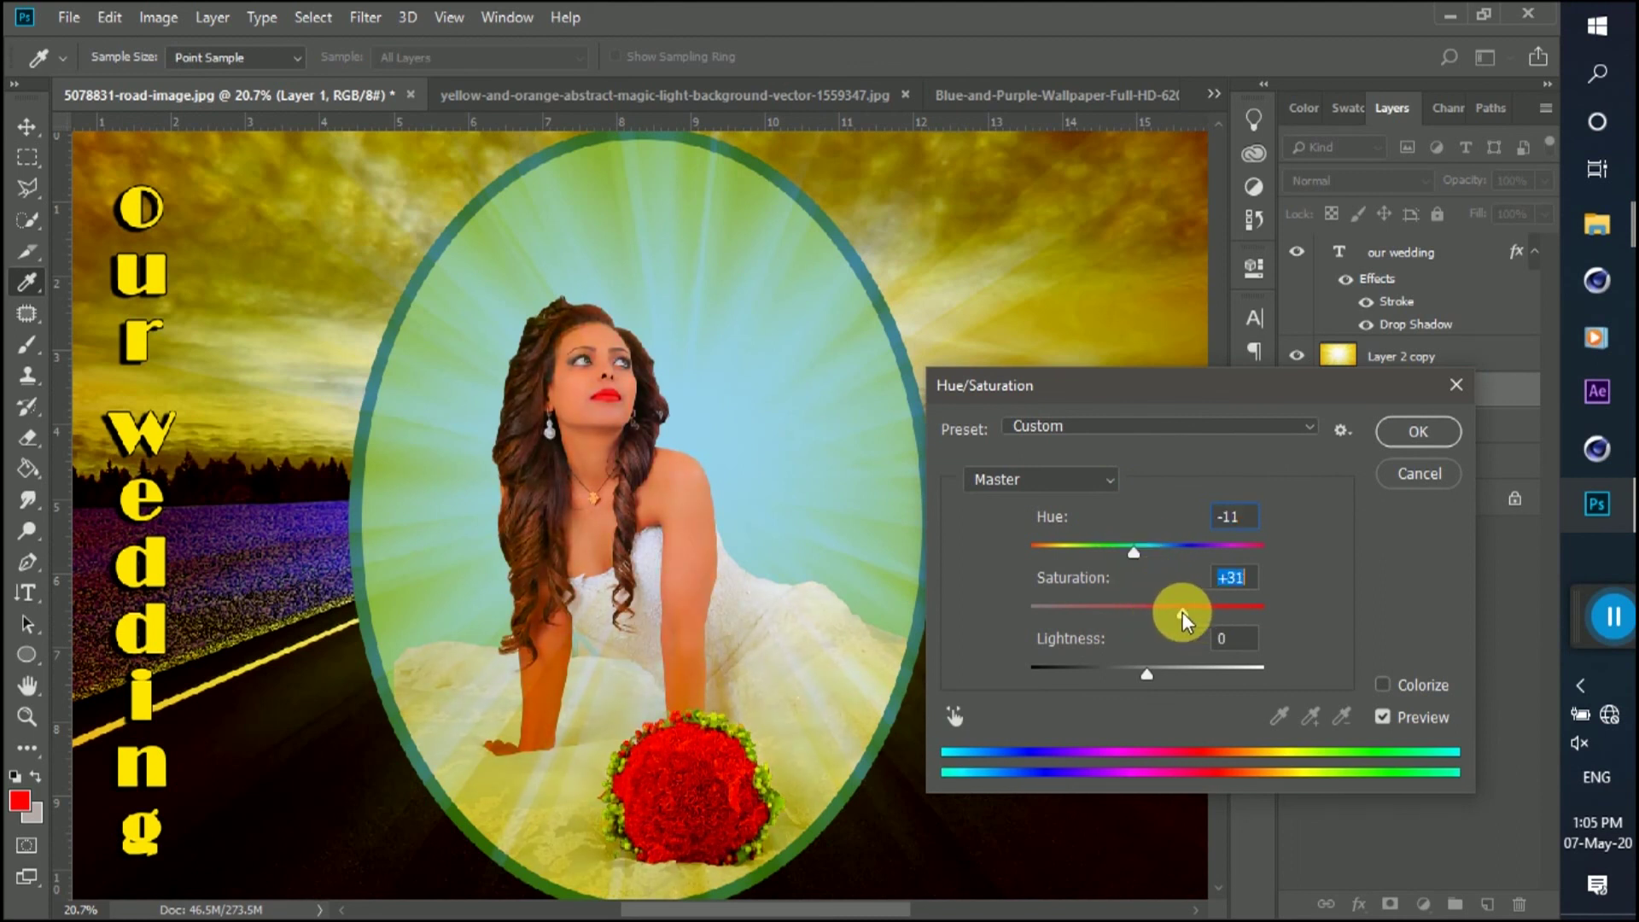
pyautogui.moveTo(1139, 554); pyautogui.dragTo(1150, 553)
pyautogui.moveTo(1182, 607)
pyautogui.mouseDown()
pyautogui.moveTo(996, 612)
pyautogui.moveTo(1180, 611)
pyautogui.mouseUp()
pyautogui.press('v')
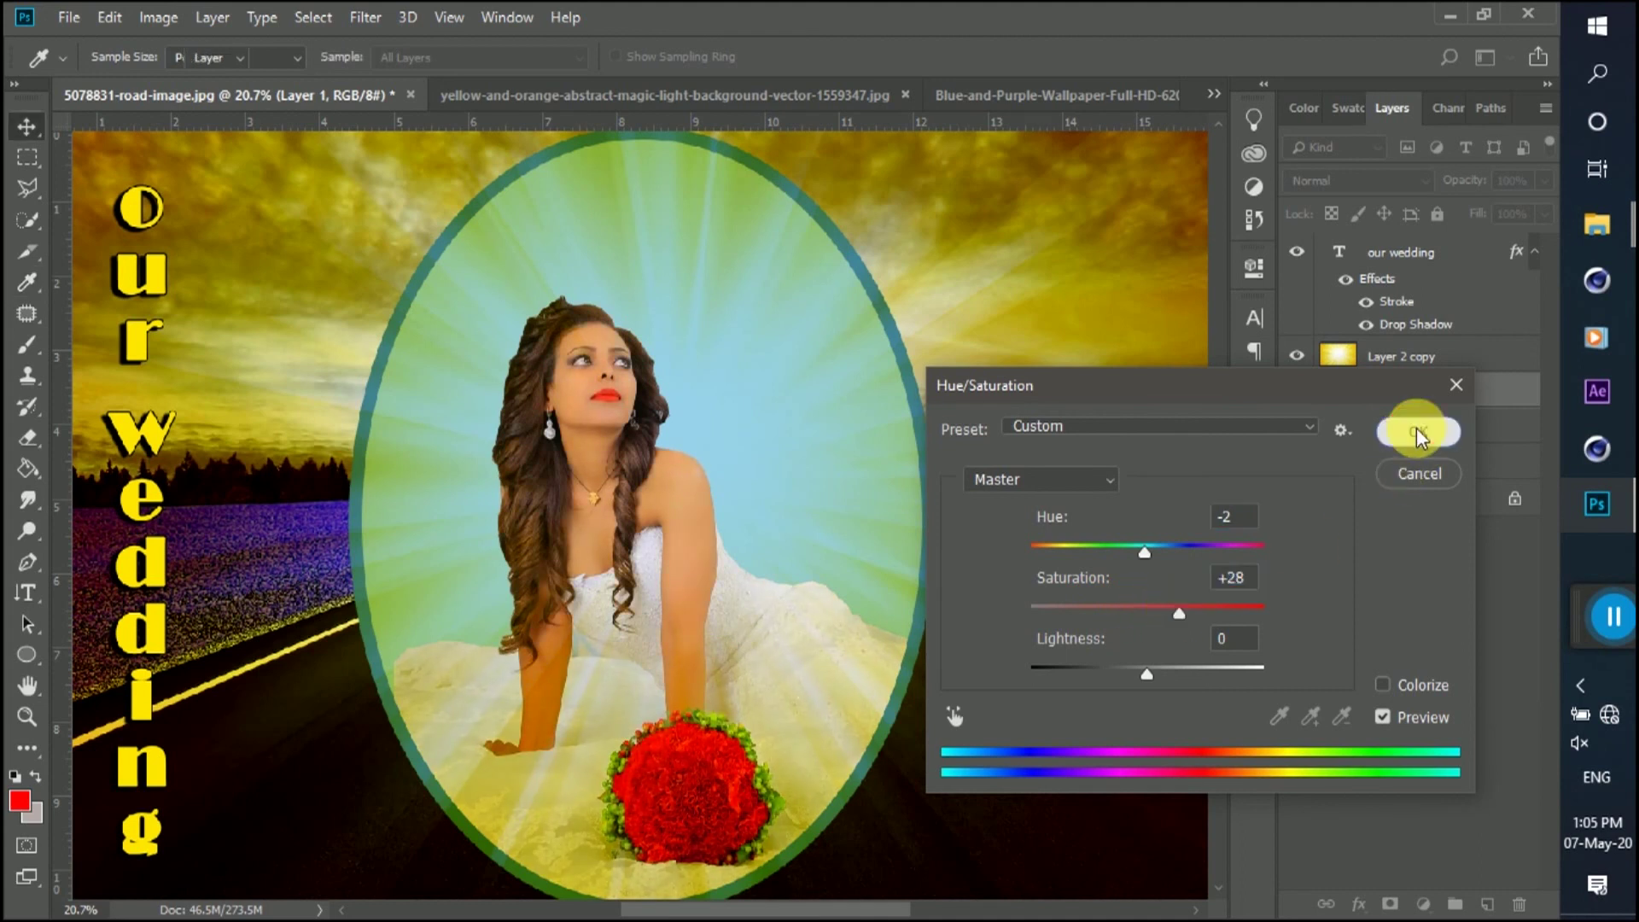
pyautogui.click(1417, 428)
pyautogui.hotkey('ctrl', '0')
pyautogui.scroll(-1, 661, 388)
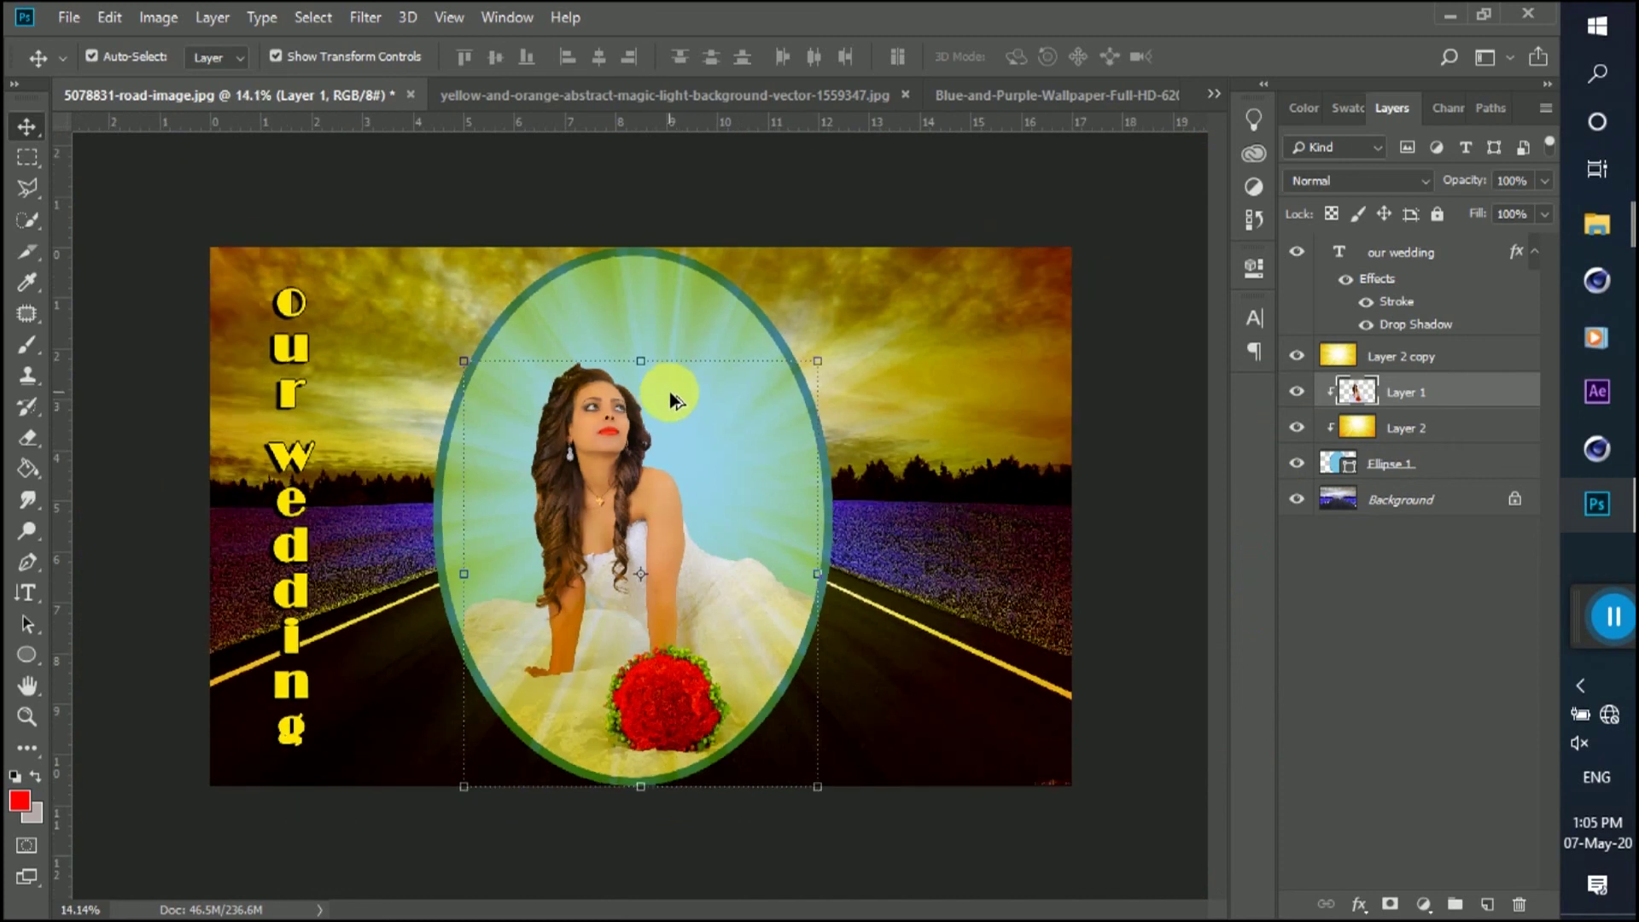
pyautogui.click(1166, 359)
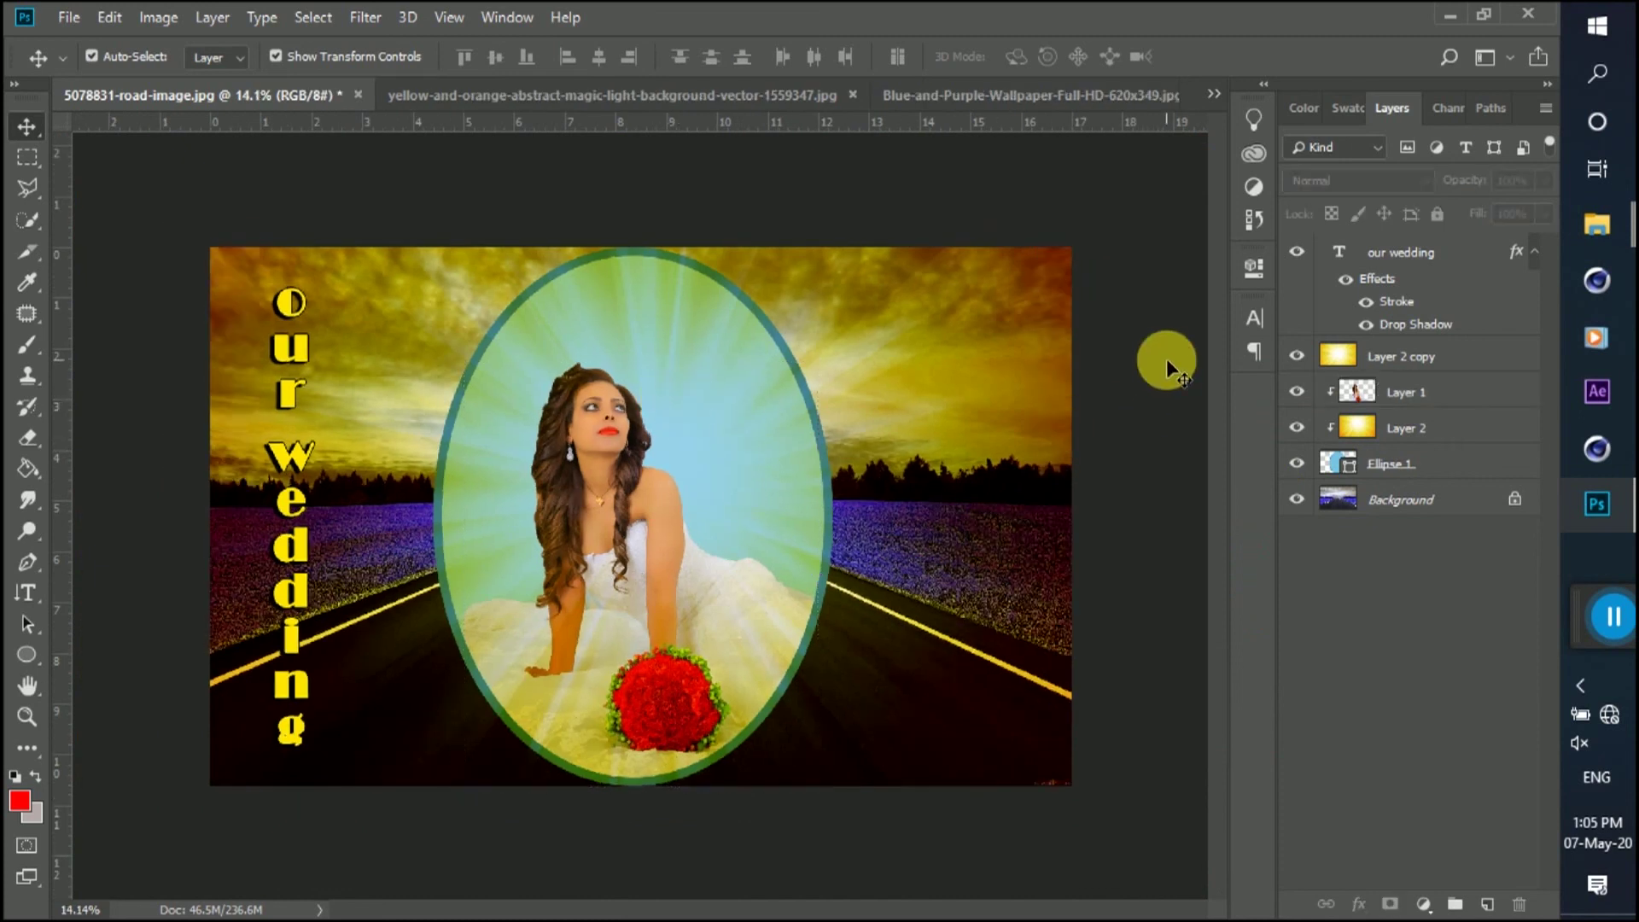